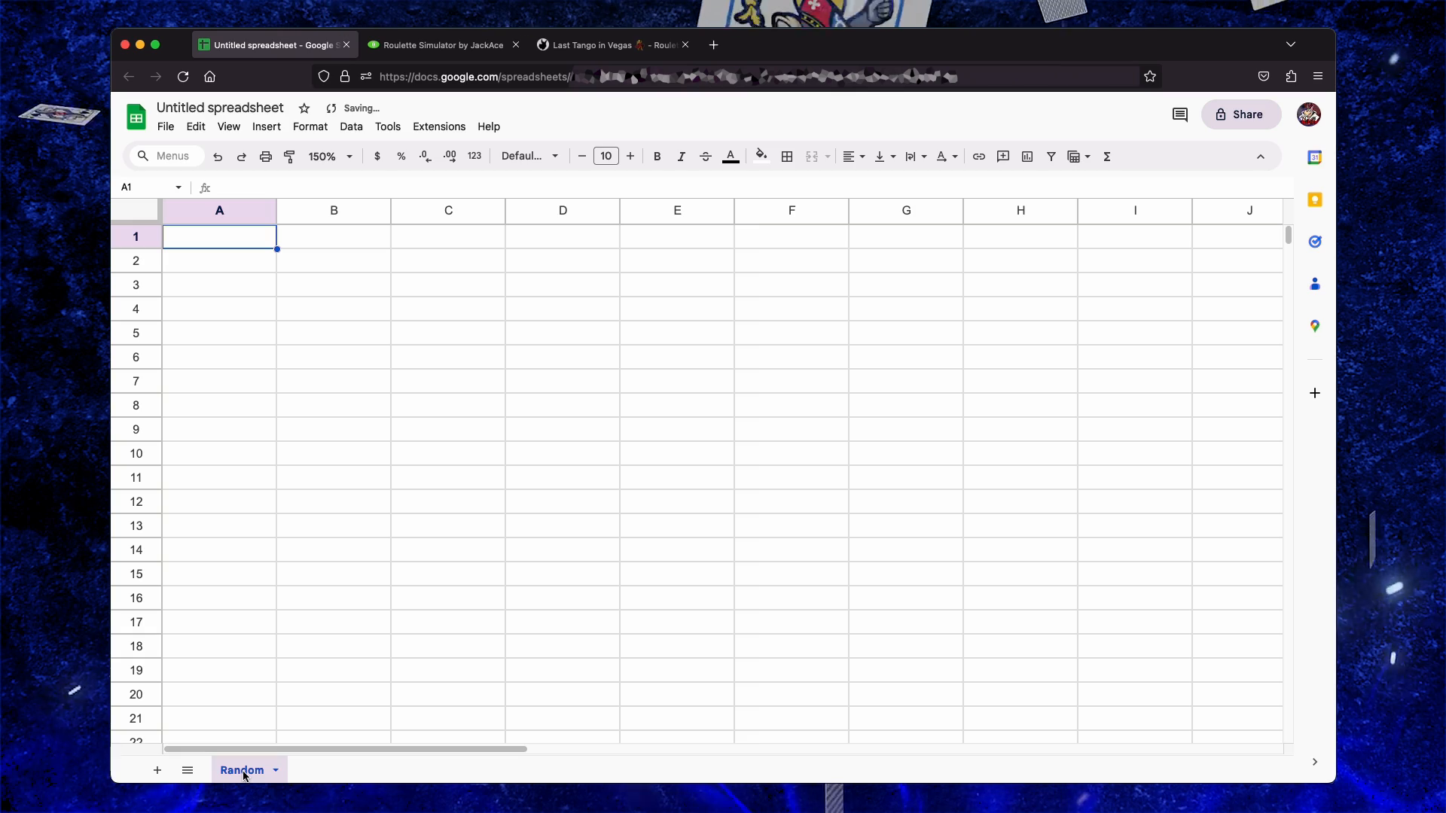
Delete columns B through Z from the Random sheet, leaving only column A
{"action": "left_click", "coordinate": [333, 210]}
{"action": "left_click_drag", "start_coordinate": [333, 211], "coordinate": [1280, 211]}
{"action": "right_click", "coordinate": [1008, 269]}
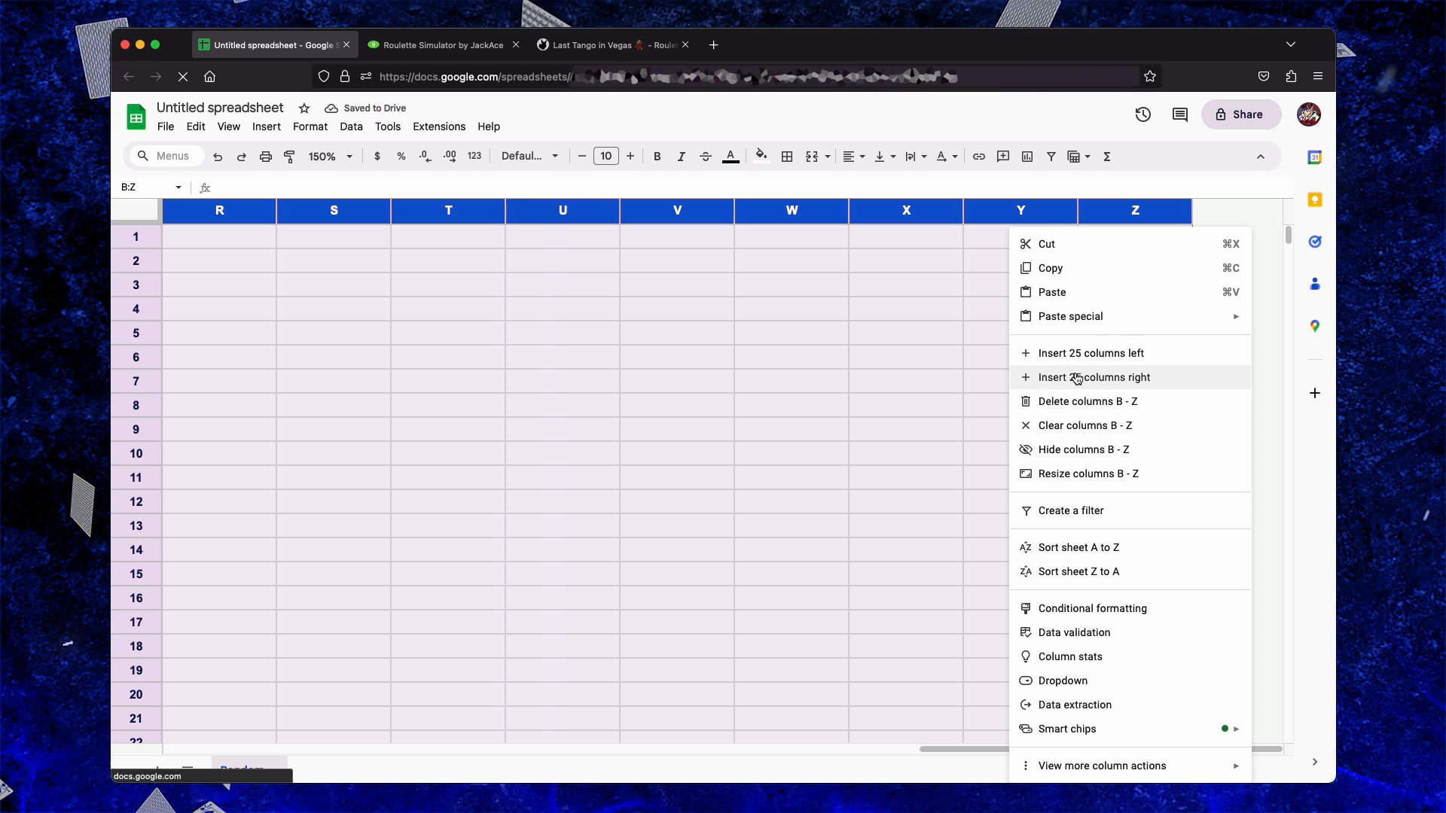
{"action": "left_click", "coordinate": [1084, 405]}
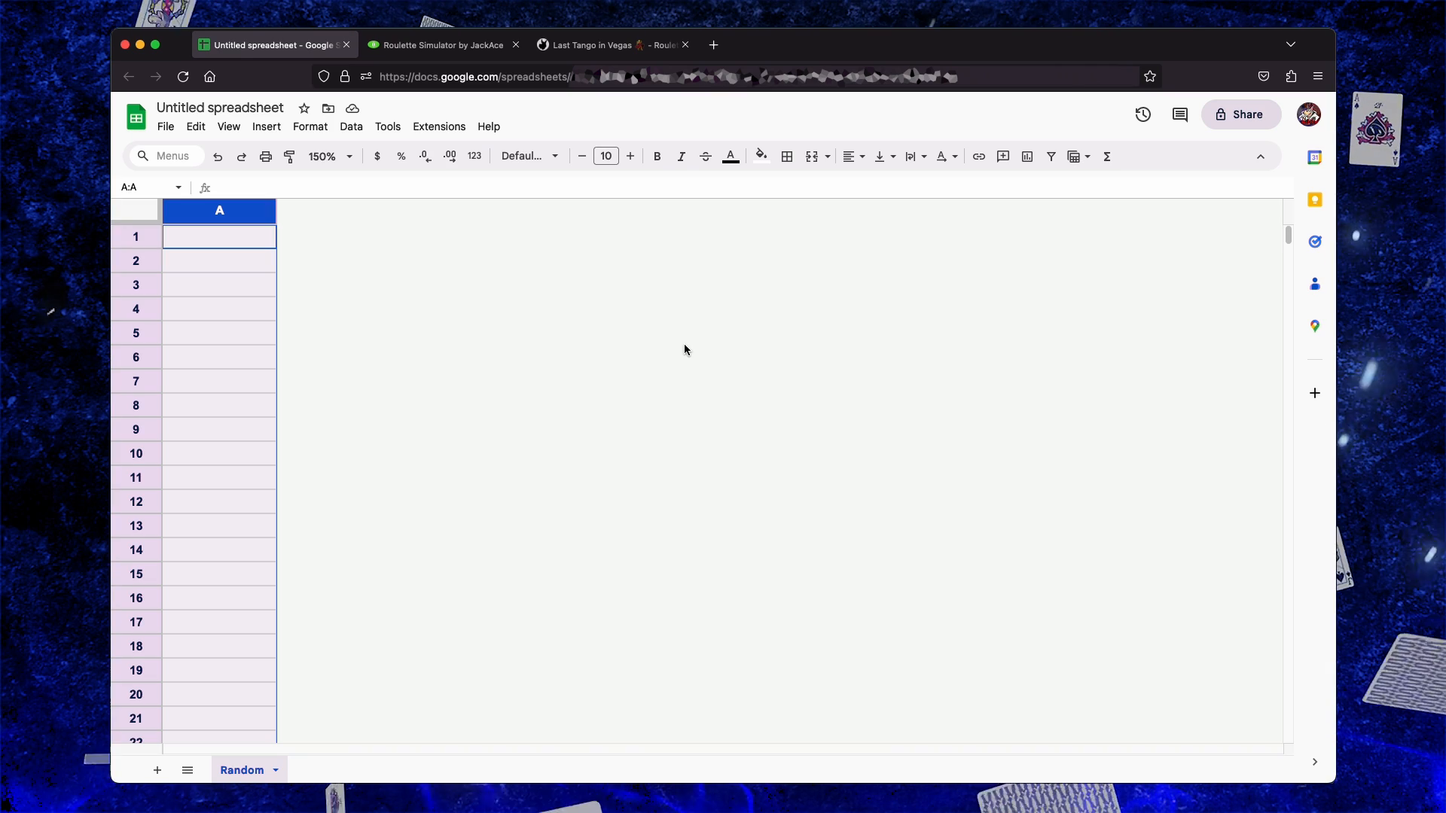
Enter the labels "Wheel Type" in A1 and "Index" in A3 of the Random sheet
{"action": "left_click", "coordinate": [684, 345]}
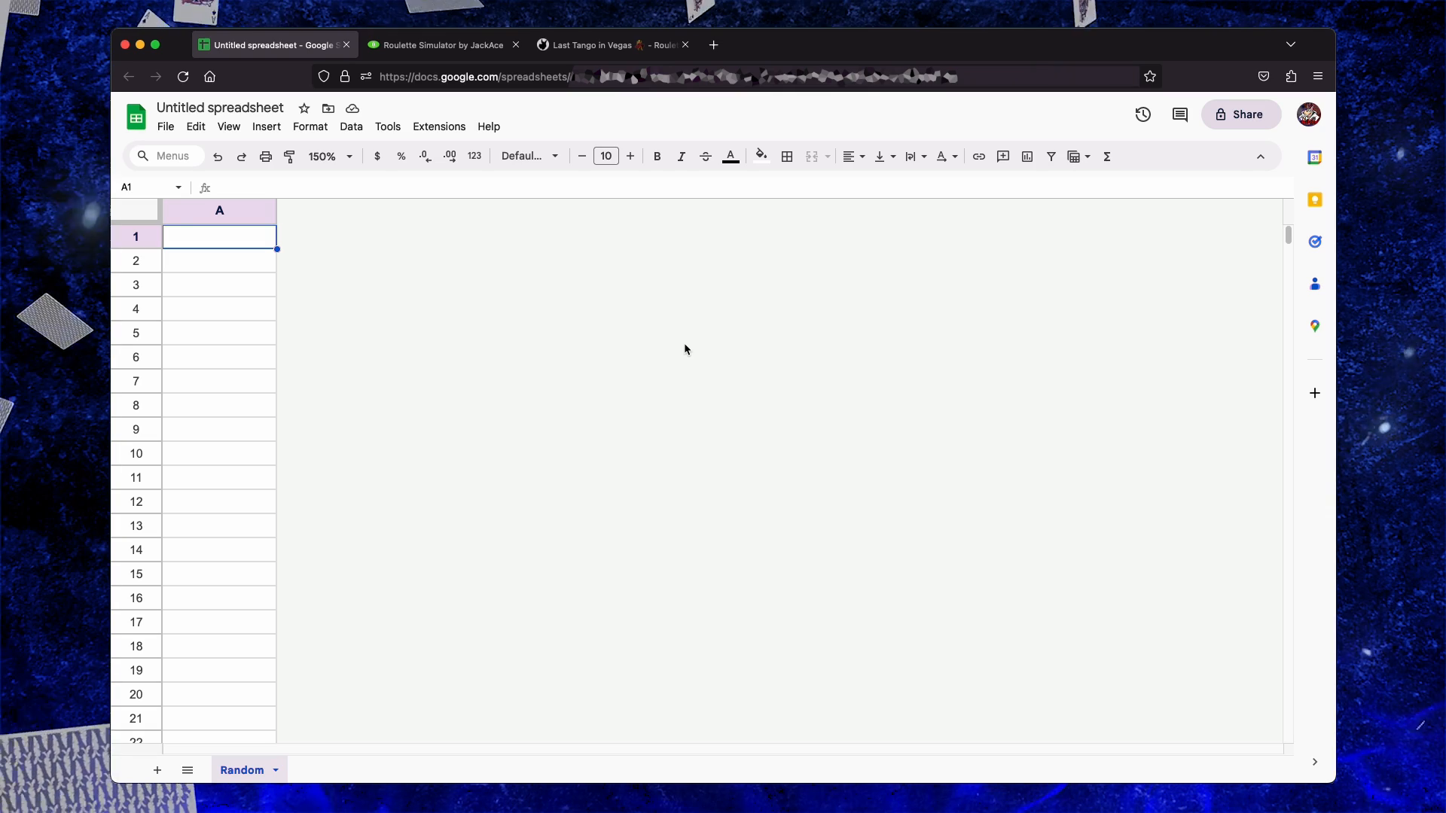
{"action": "type", "text": "Wheel Type"}
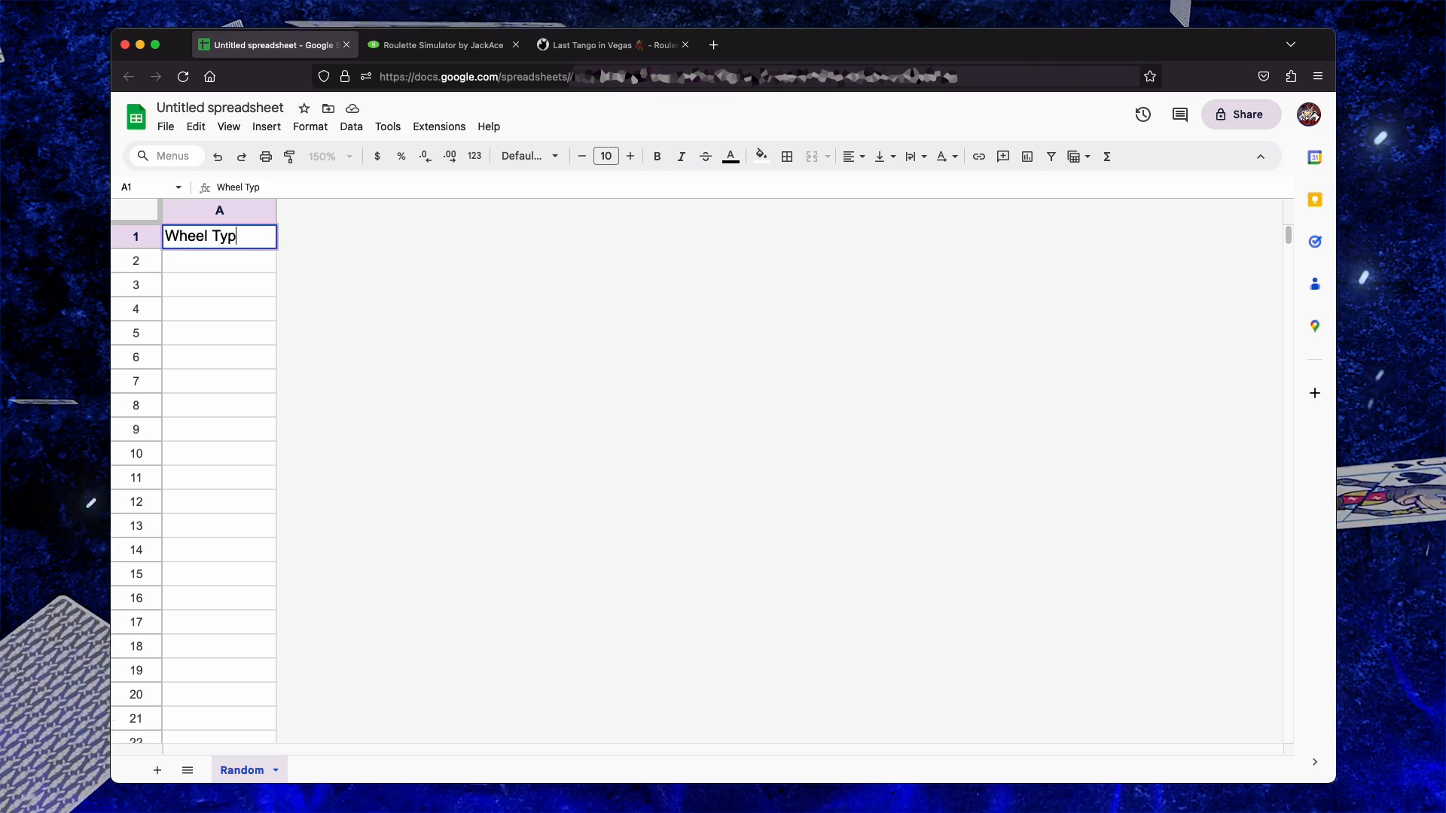
{"action": "key", "text": "Down"}
{"action": "key", "text": "Down"}
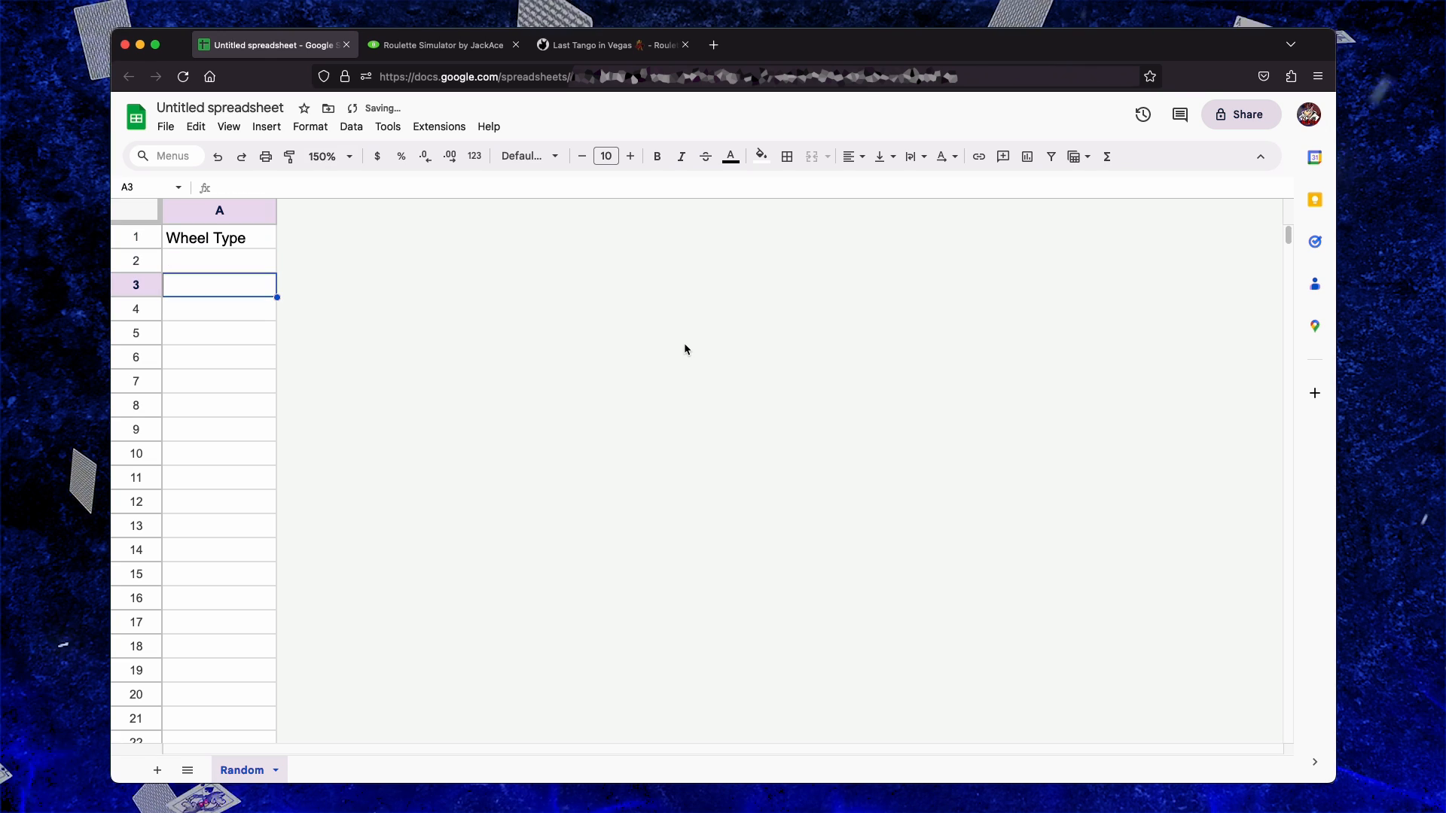
{"action": "type", "text": "Index"}
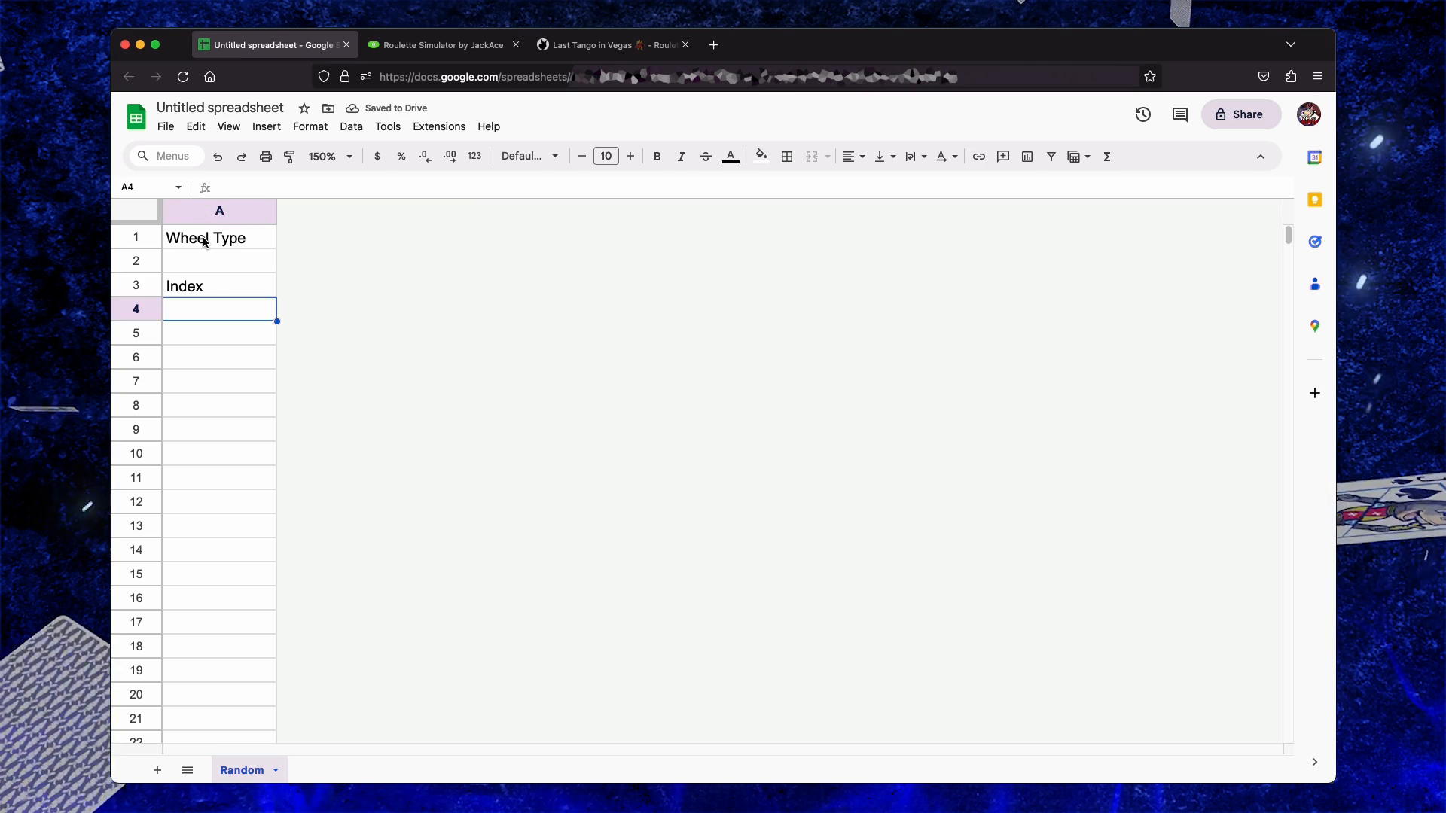
Add 9003 more rows at the bottom of the Random sheet
{"action": "key", "text": "super+Down"}
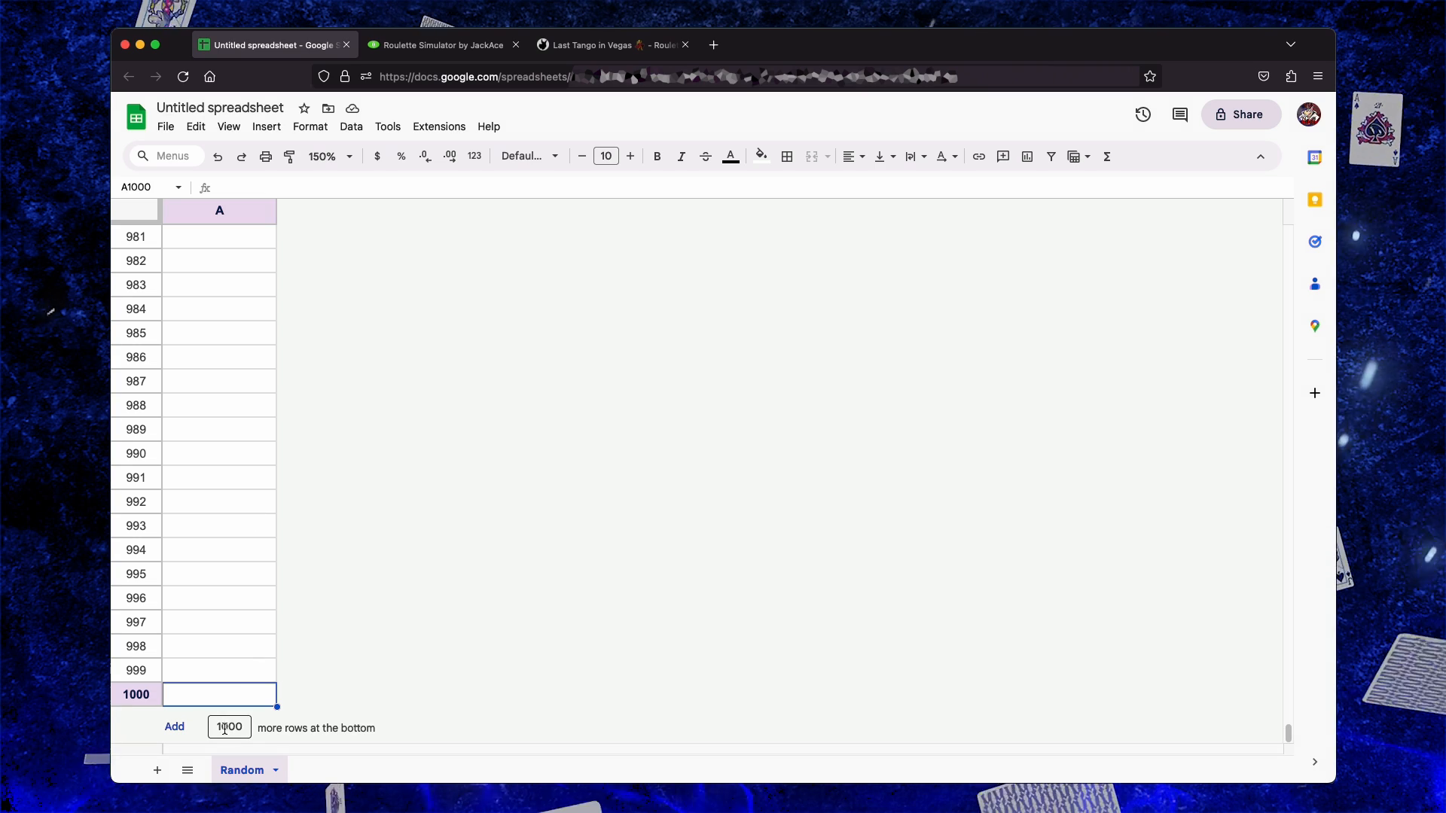
{"action": "type", "text": "9000"}
{"action": "key", "text": "BackSpace"}
{"action": "type", "text": "3"}
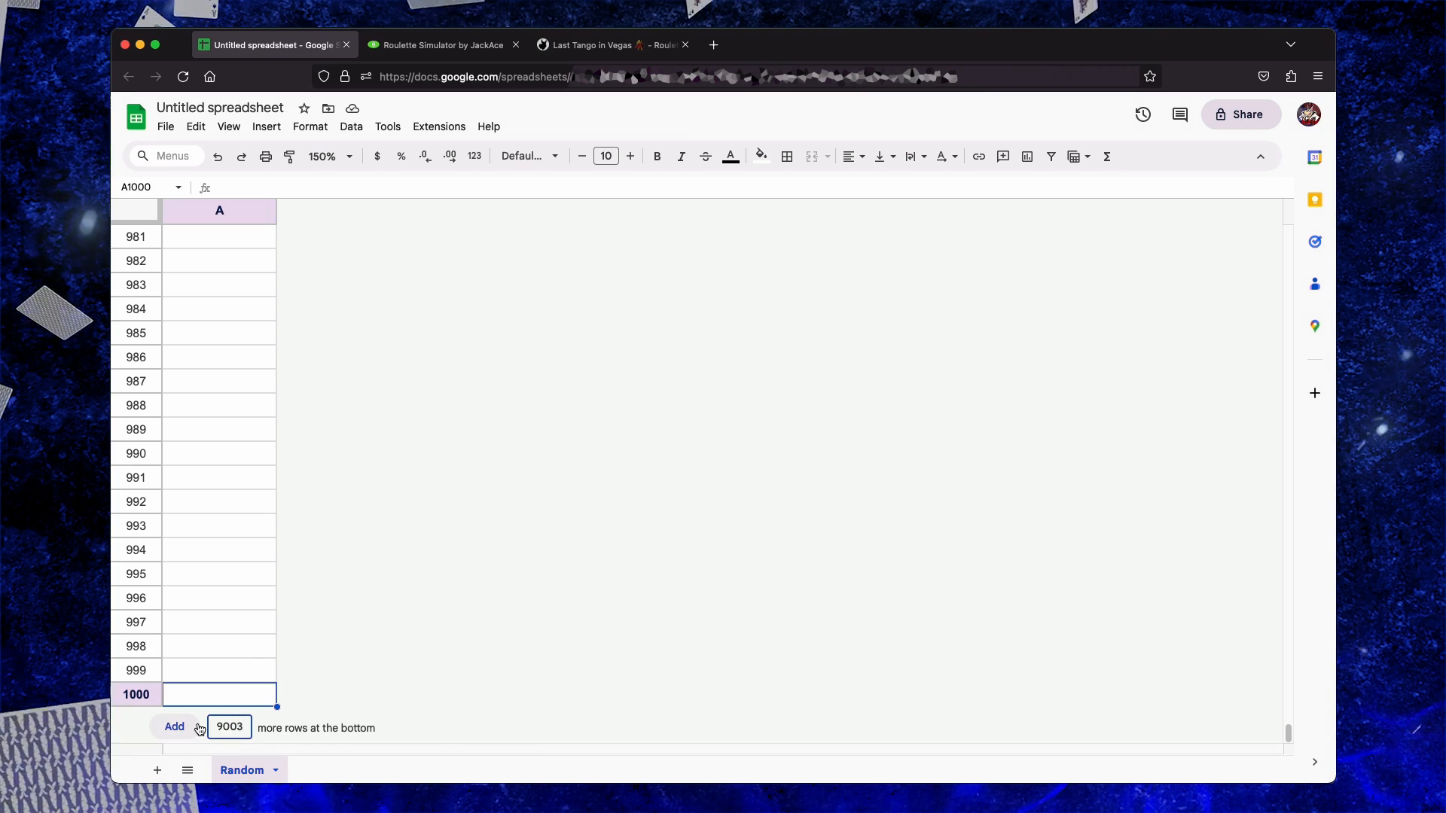
{"action": "left_click", "coordinate": [180, 727]}
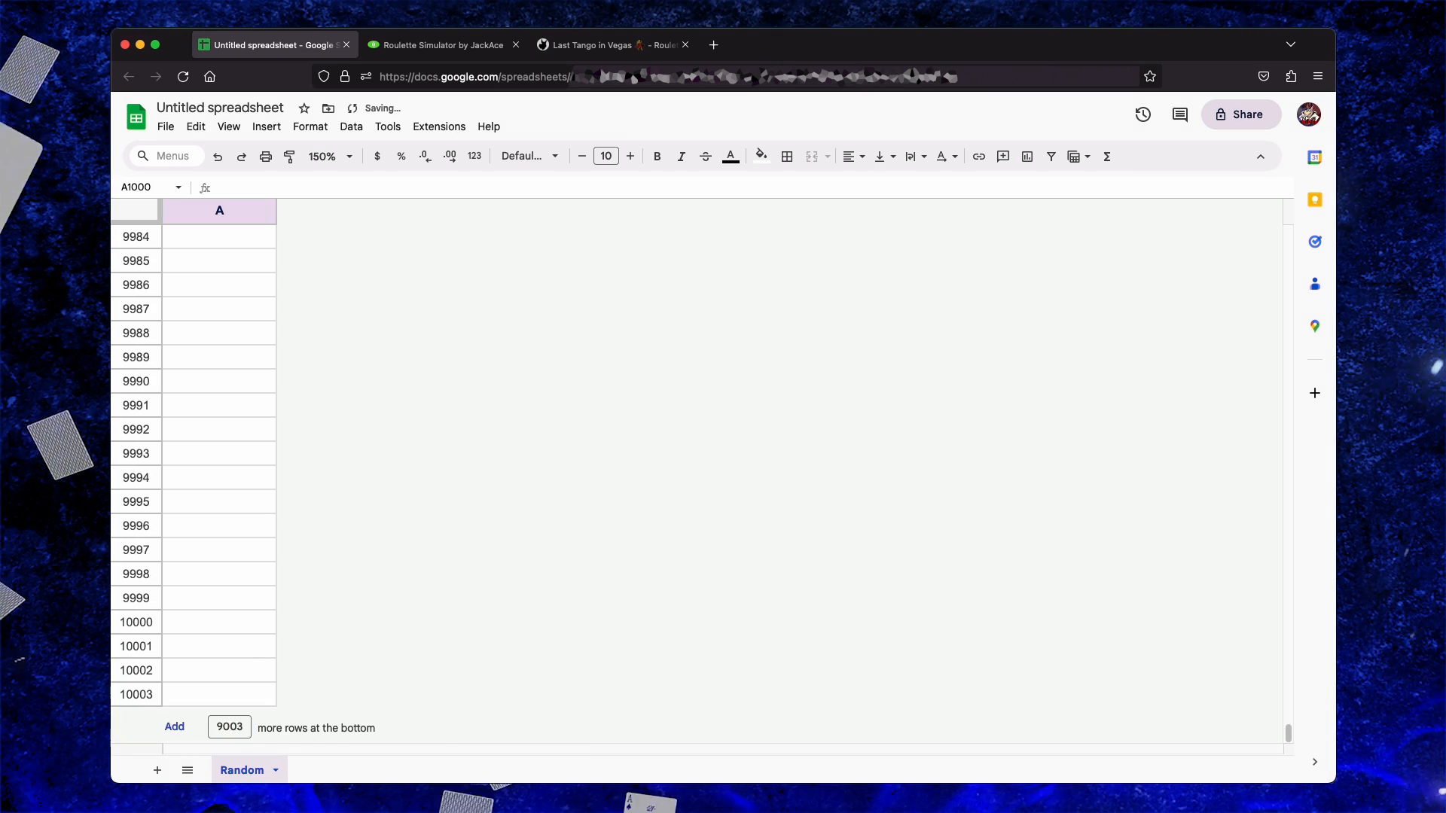
Enter 0 as the wheel type value in cell A2
{"action": "left_click", "coordinate": [196, 690]}
{"action": "key", "text": "super+Up"}
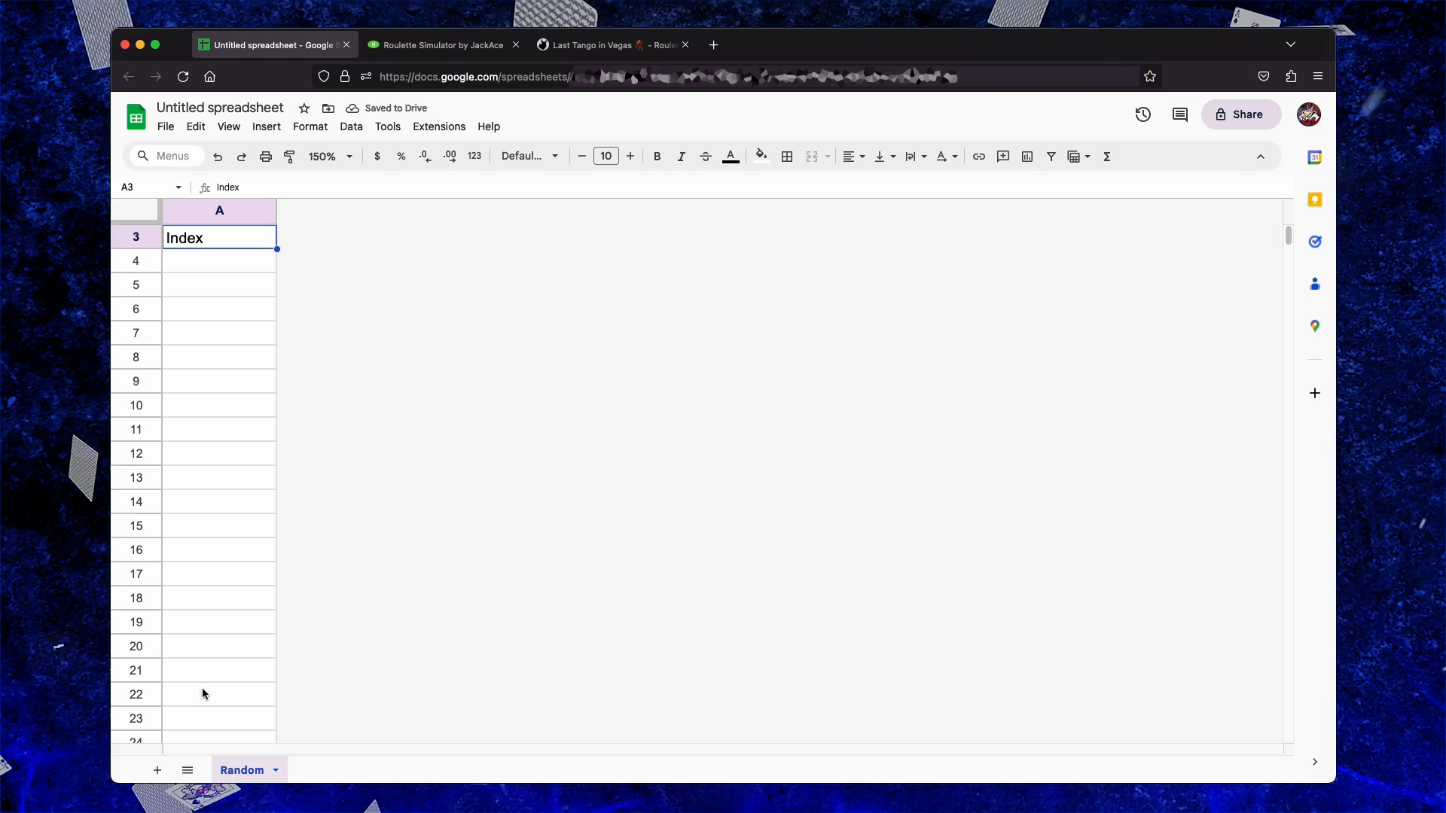
{"action": "scroll", "coordinate": [204, 701], "scroll_direction": "down", "scroll_amount": 3}
{"action": "scroll", "coordinate": [205, 709], "scroll_direction": "up", "scroll_amount": 3}
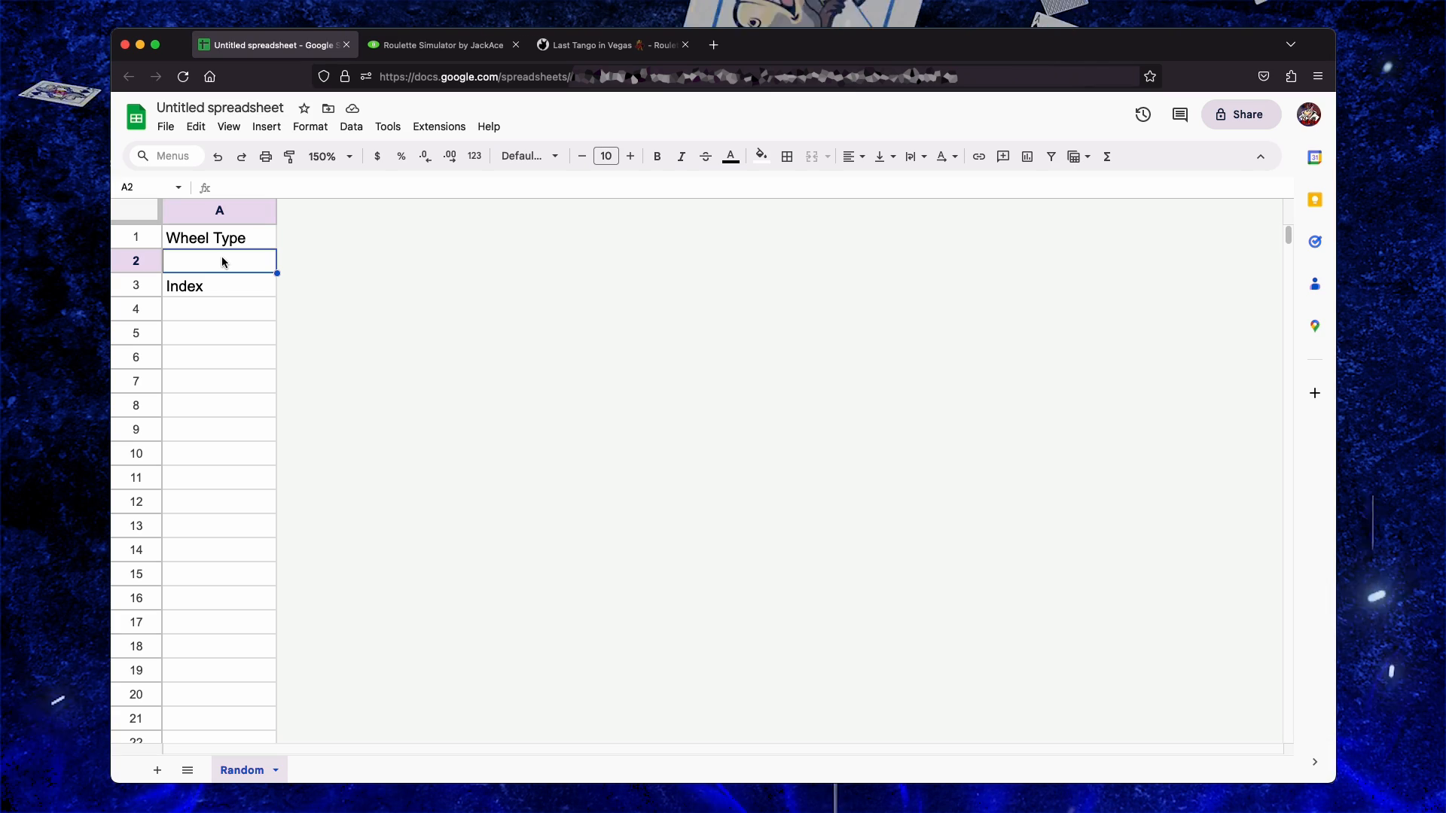
{"action": "type", "text": "0"}
{"action": "key", "text": "Return"}
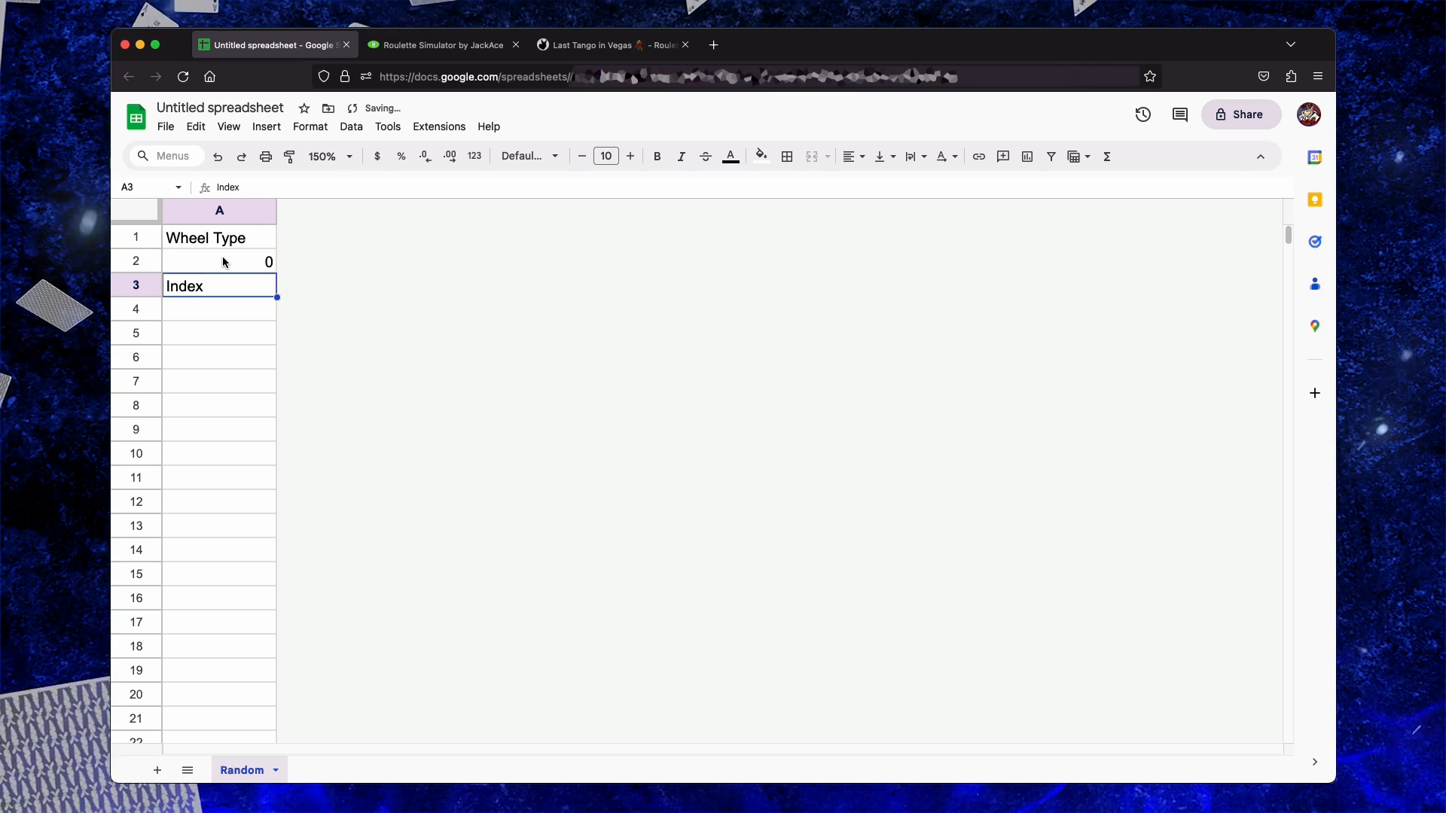
Enter the formula =RANDBETWEEN($A$2, 36) in cell A4, with an absolute reference to the wheel type cell
{"action": "key", "text": "Down"}
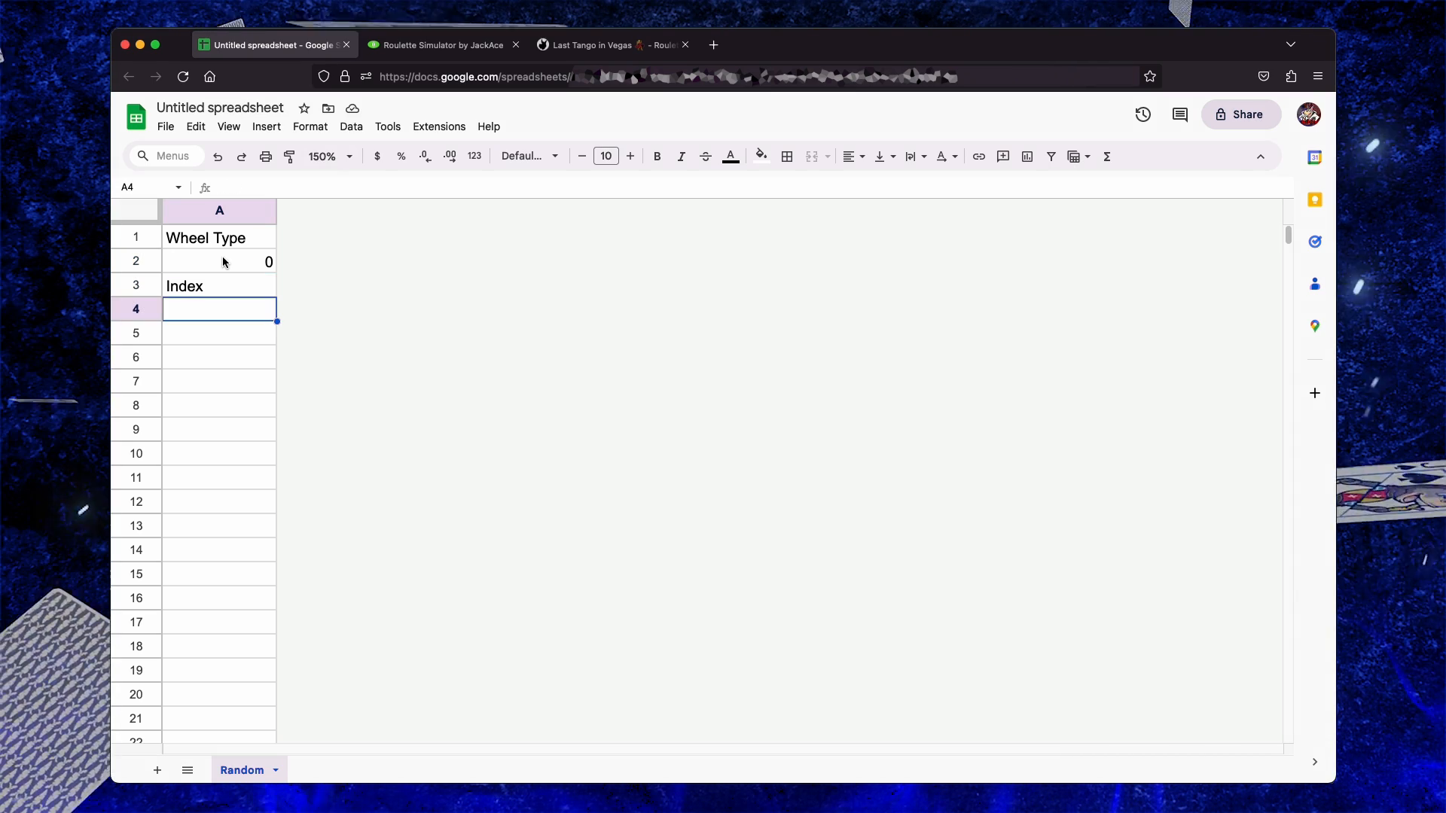
{"action": "type", "text": "="}
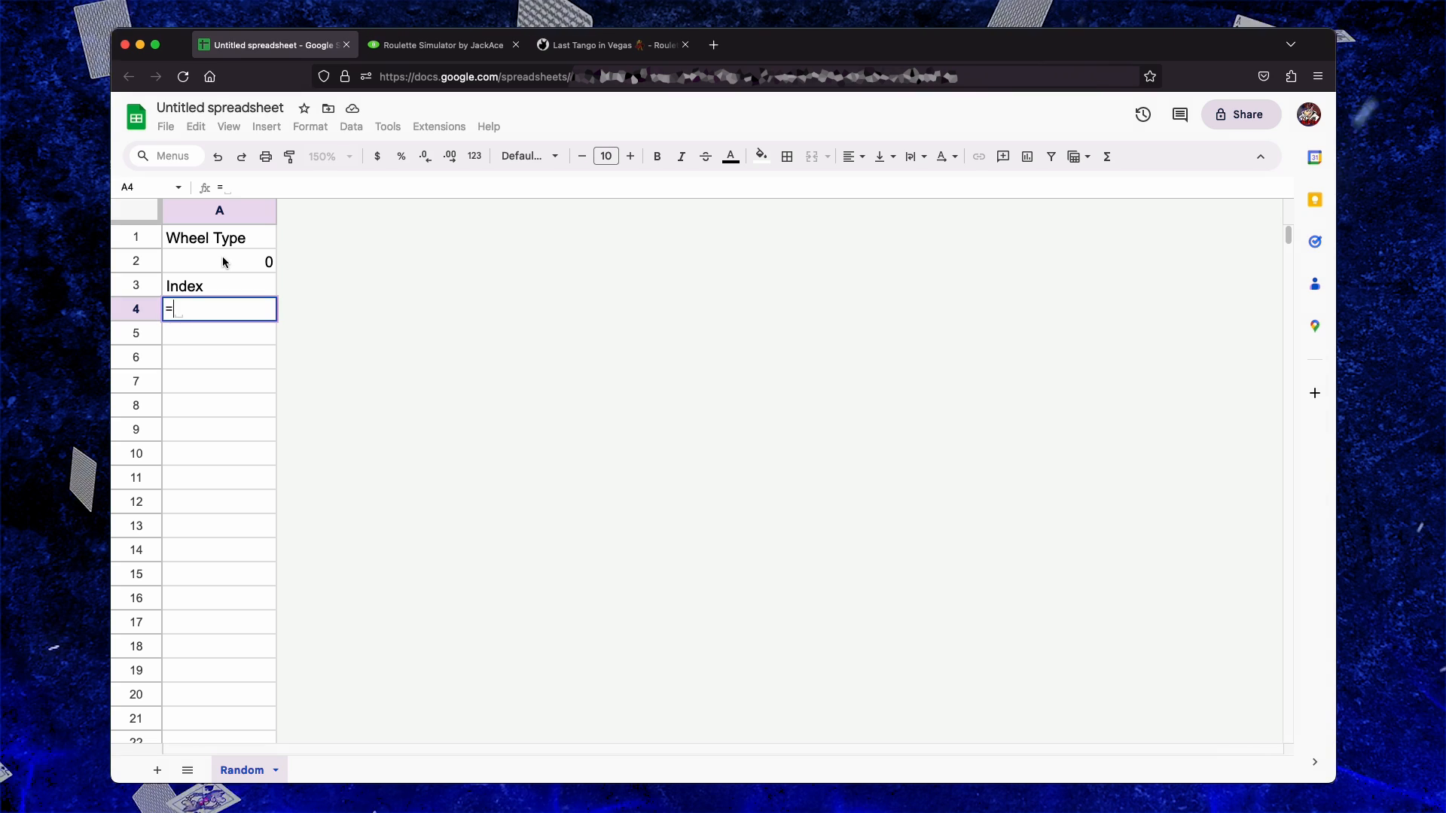
{"action": "type", "text": "RANDB"}
{"action": "key", "text": "Tab"}
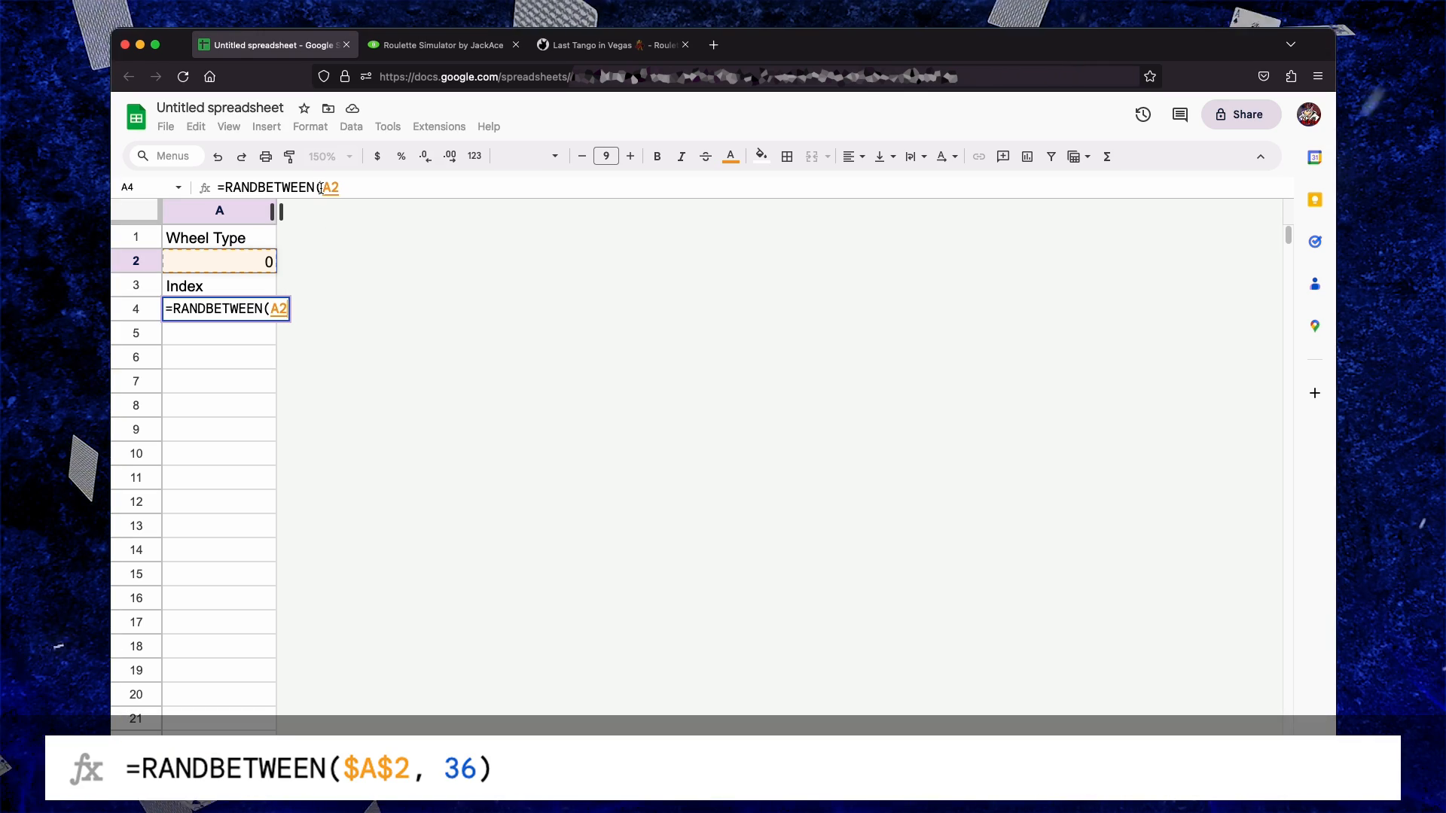
{"action": "left_click", "coordinate": [286, 188]}
{"action": "type", "text": "$A$"}
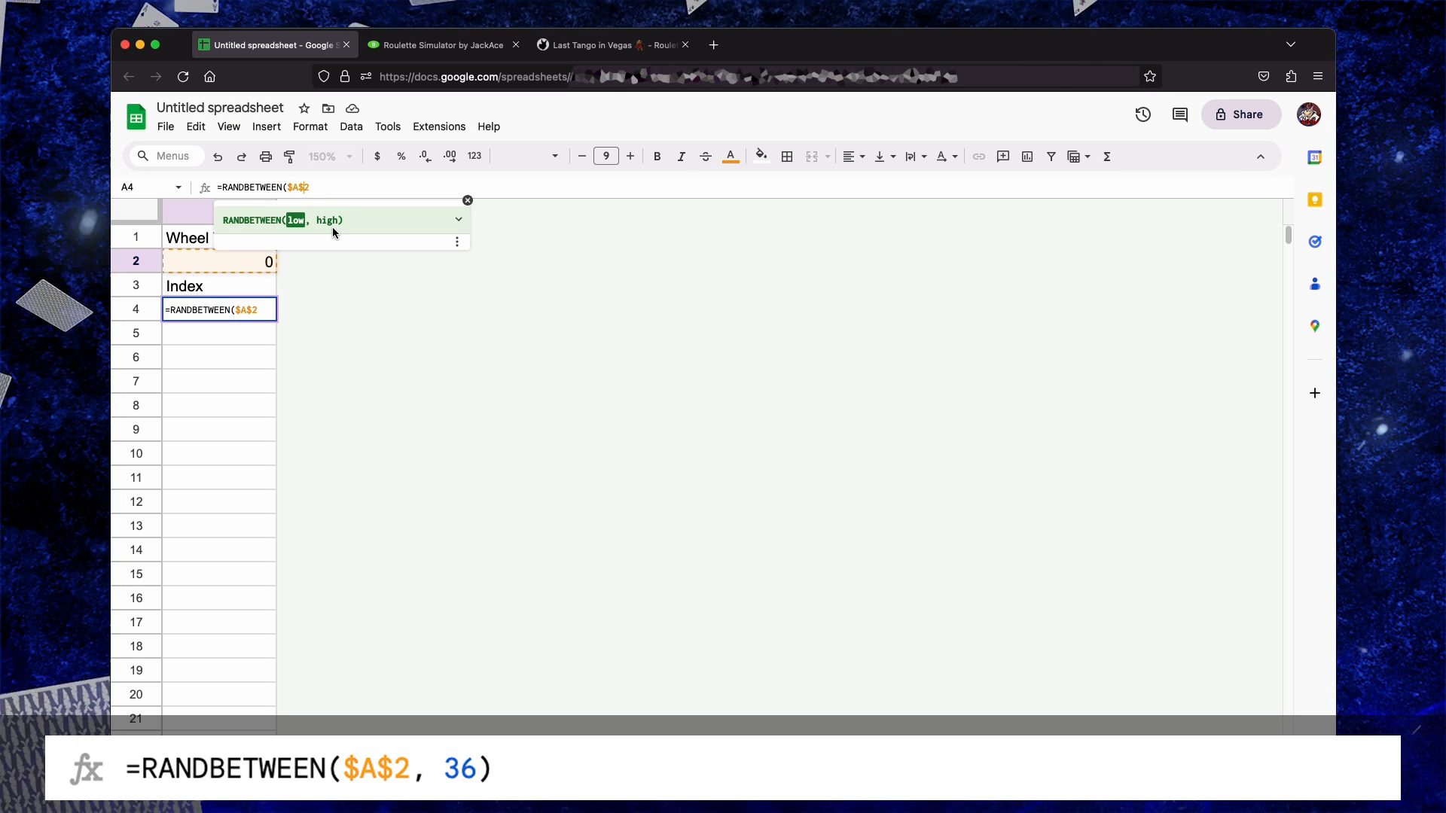
{"action": "key", "text": "Right"}
{"action": "type", "text": ", "}
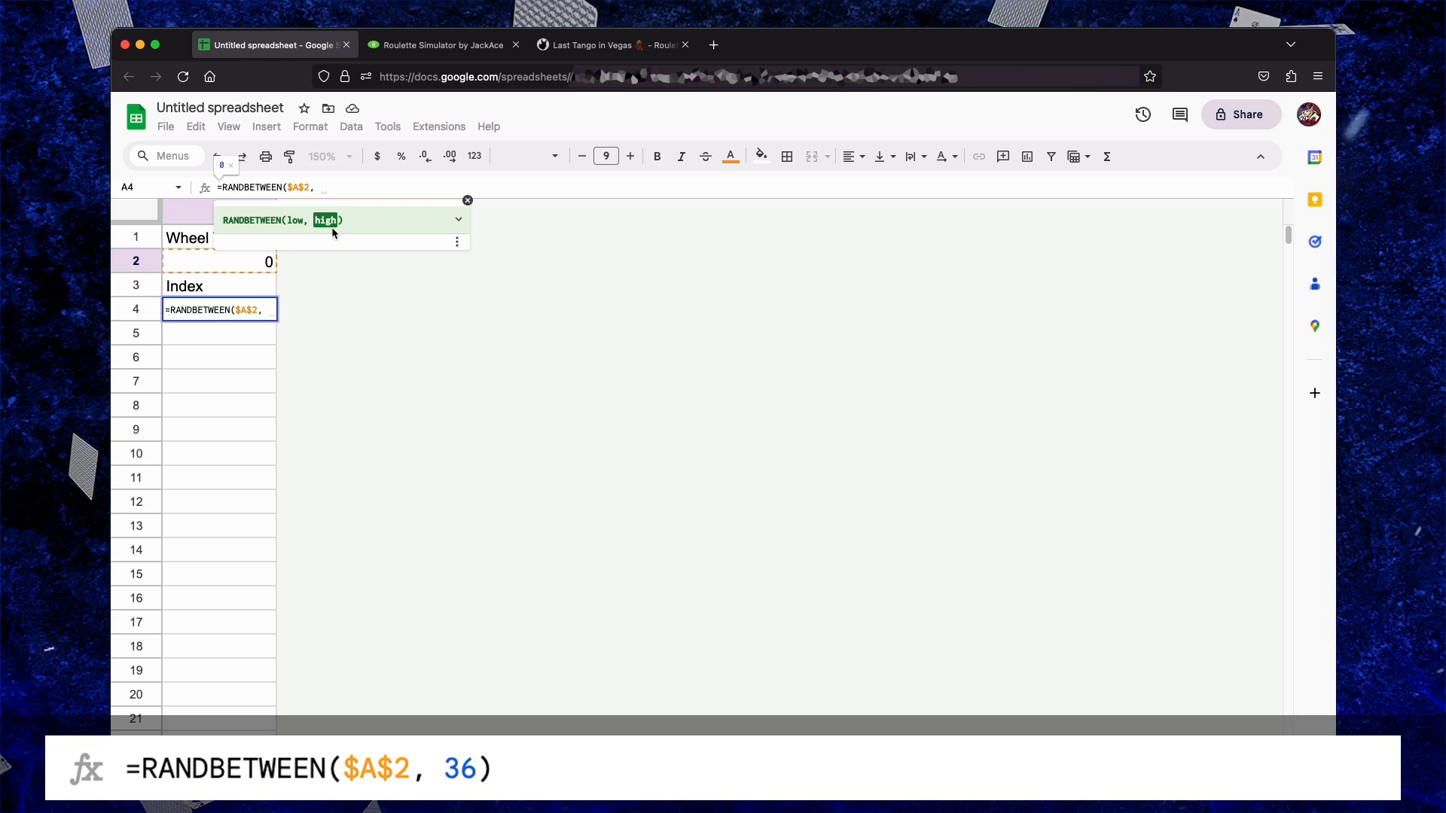
{"action": "type", "text": "36"}
{"action": "key", "text": "Return"}
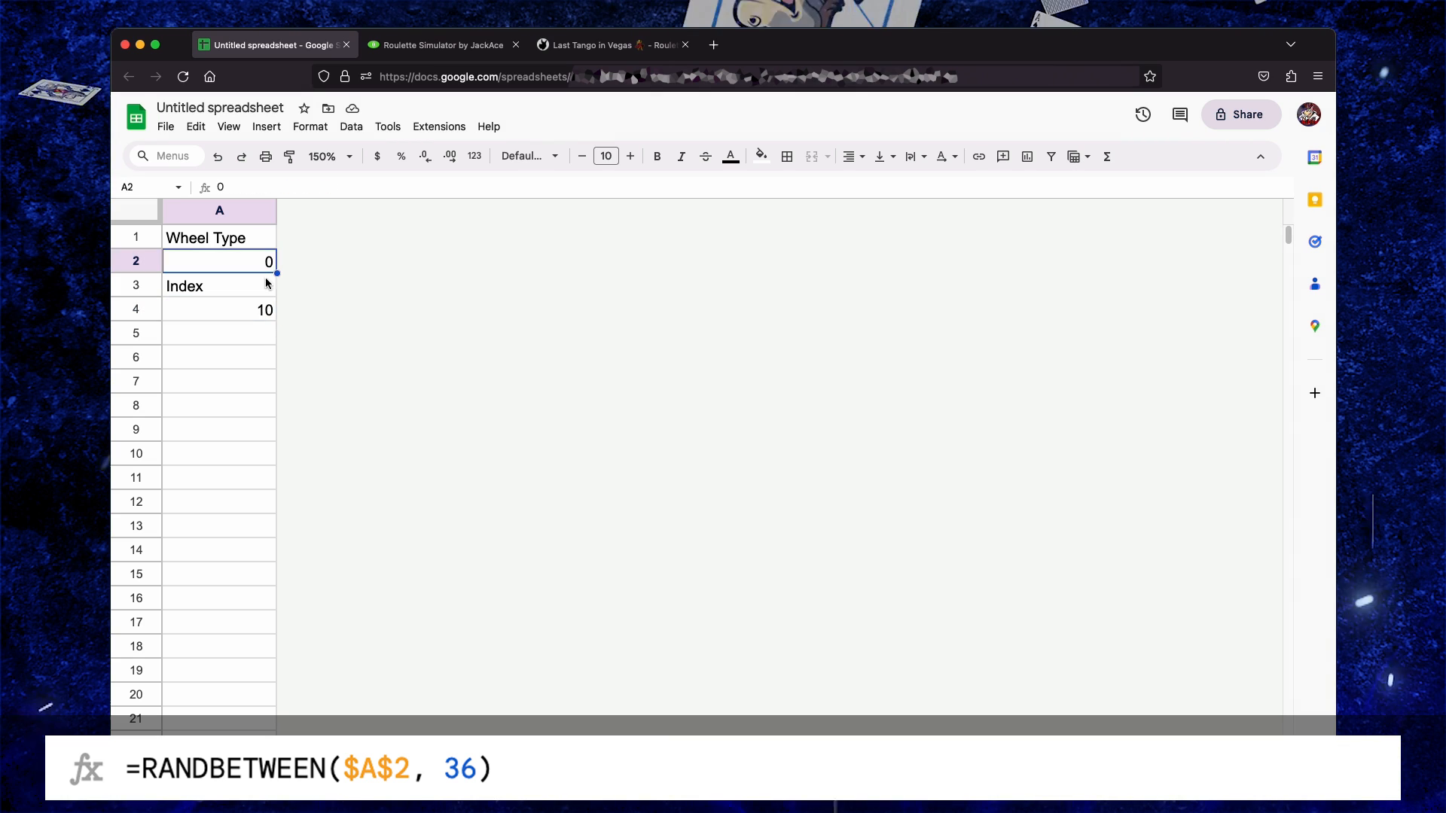
Copy the random number formula from A4 to all cells from A5 down to A10003
{"action": "left_click", "coordinate": [264, 312]}
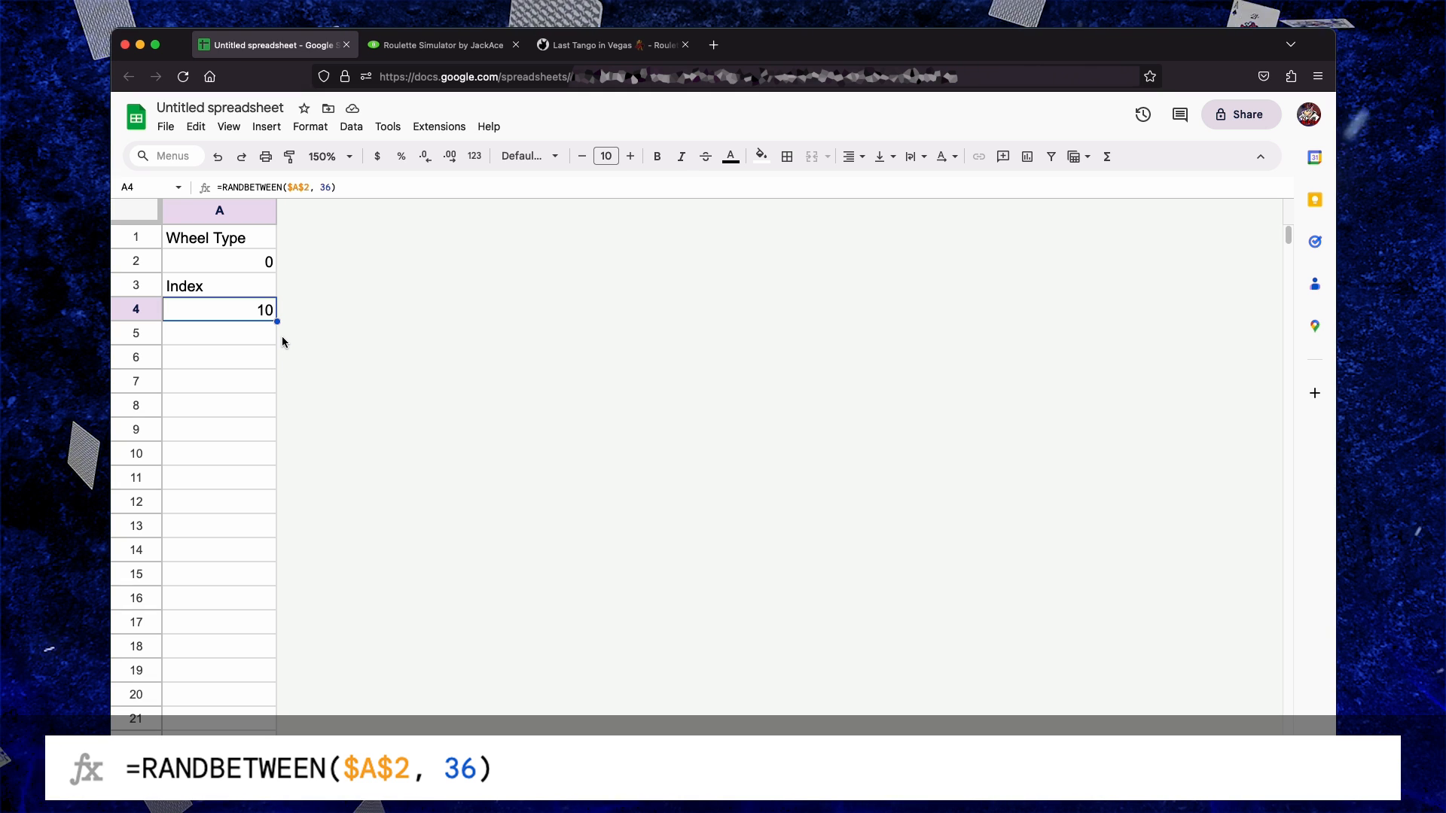
{"action": "key", "text": "super+c"}
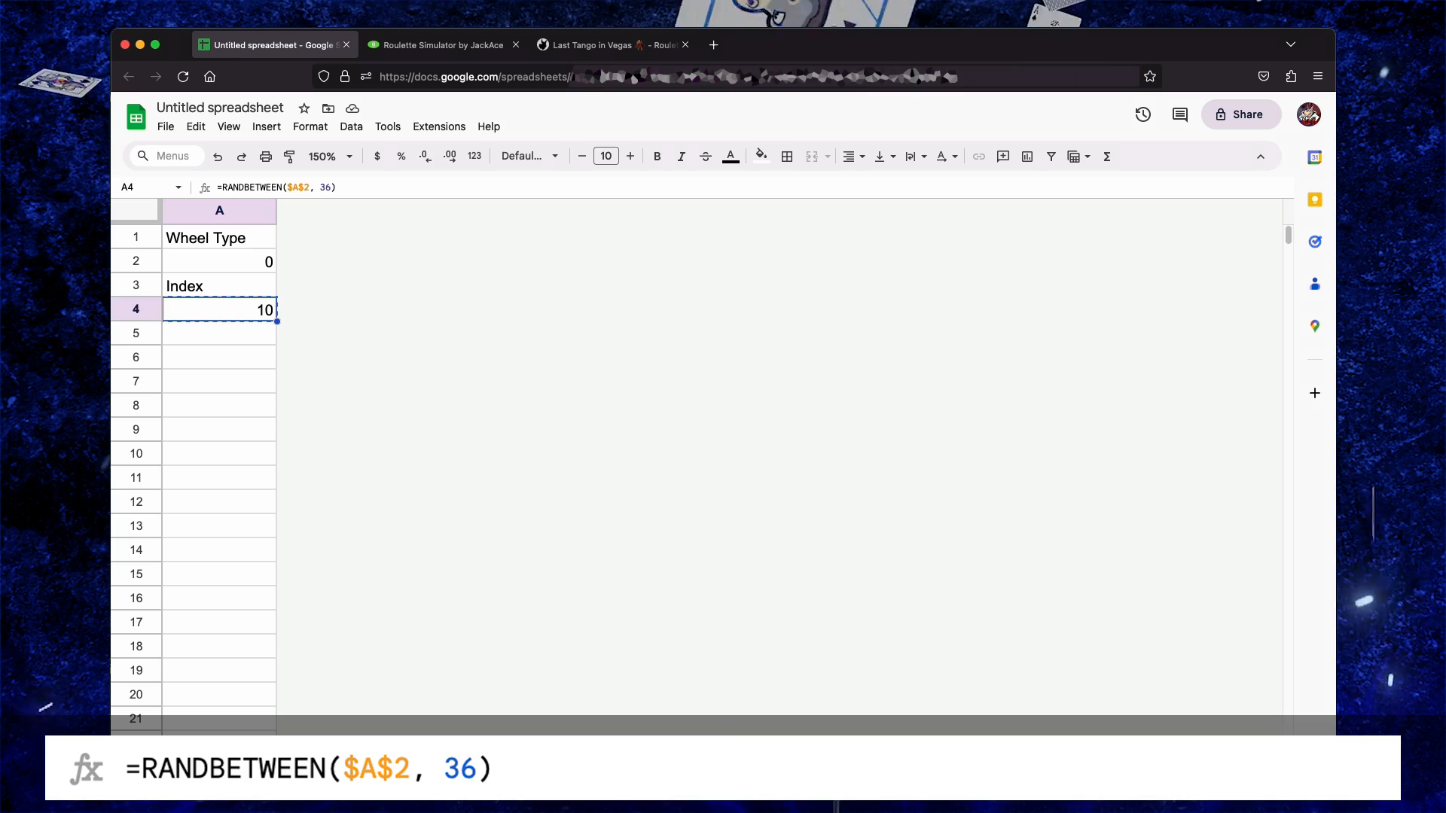
{"action": "key", "text": "Down"}
{"action": "key", "text": "super+shift+Down"}
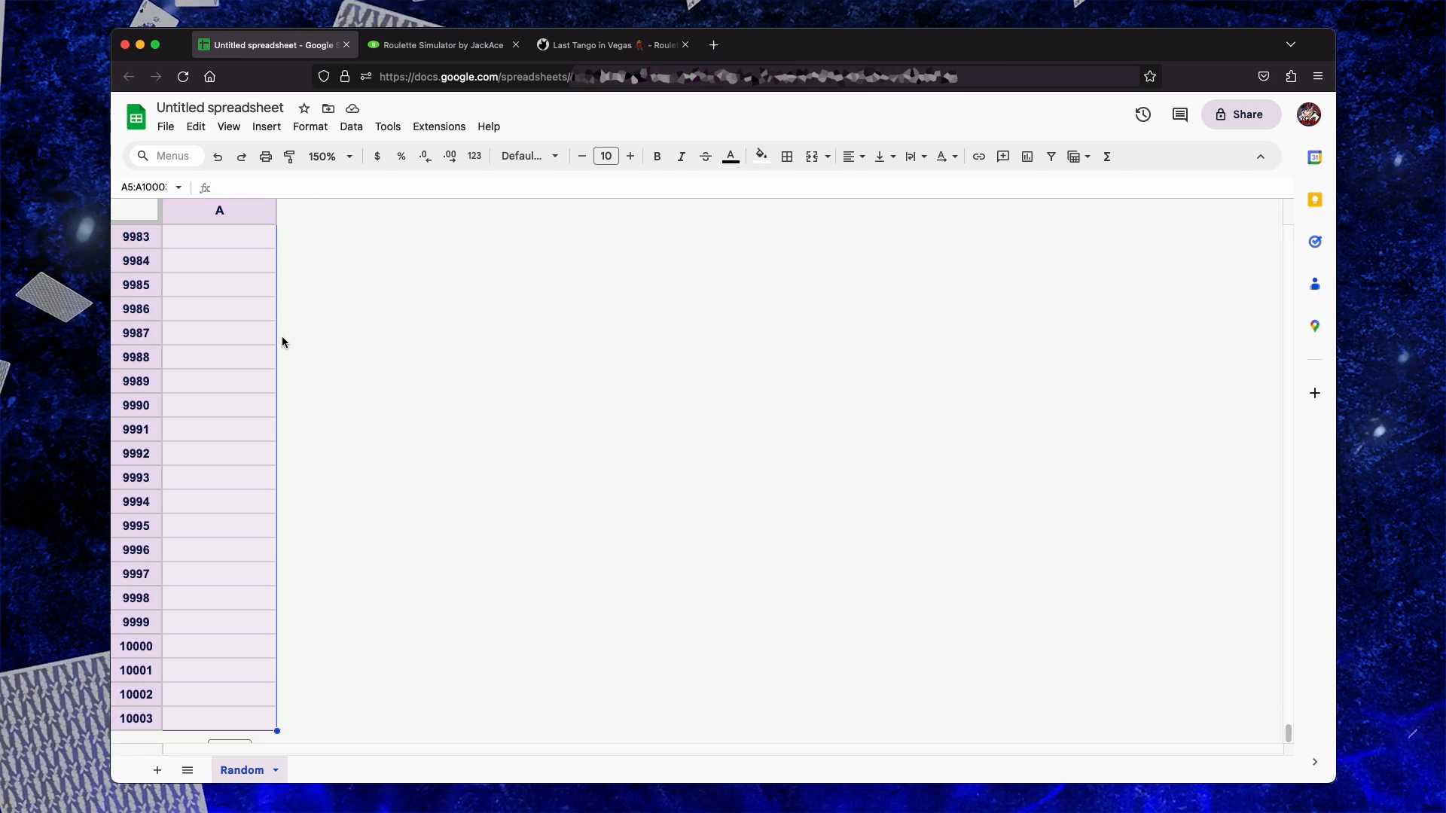
{"action": "key", "text": "super+v"}
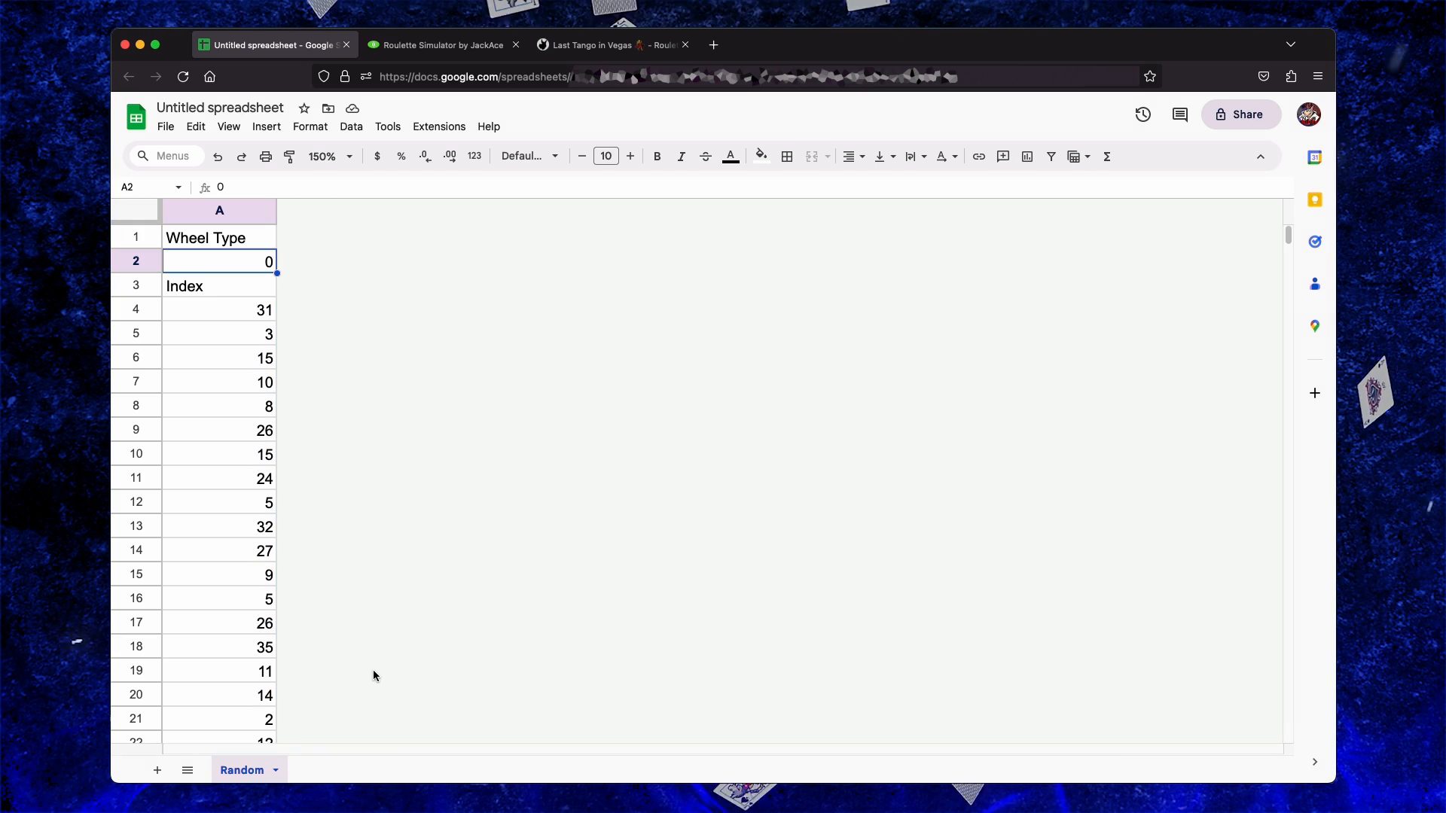
Set the wheel type in A2 to -1 and inspect the generated index values in A4:A15
{"action": "key", "text": "Delete"}
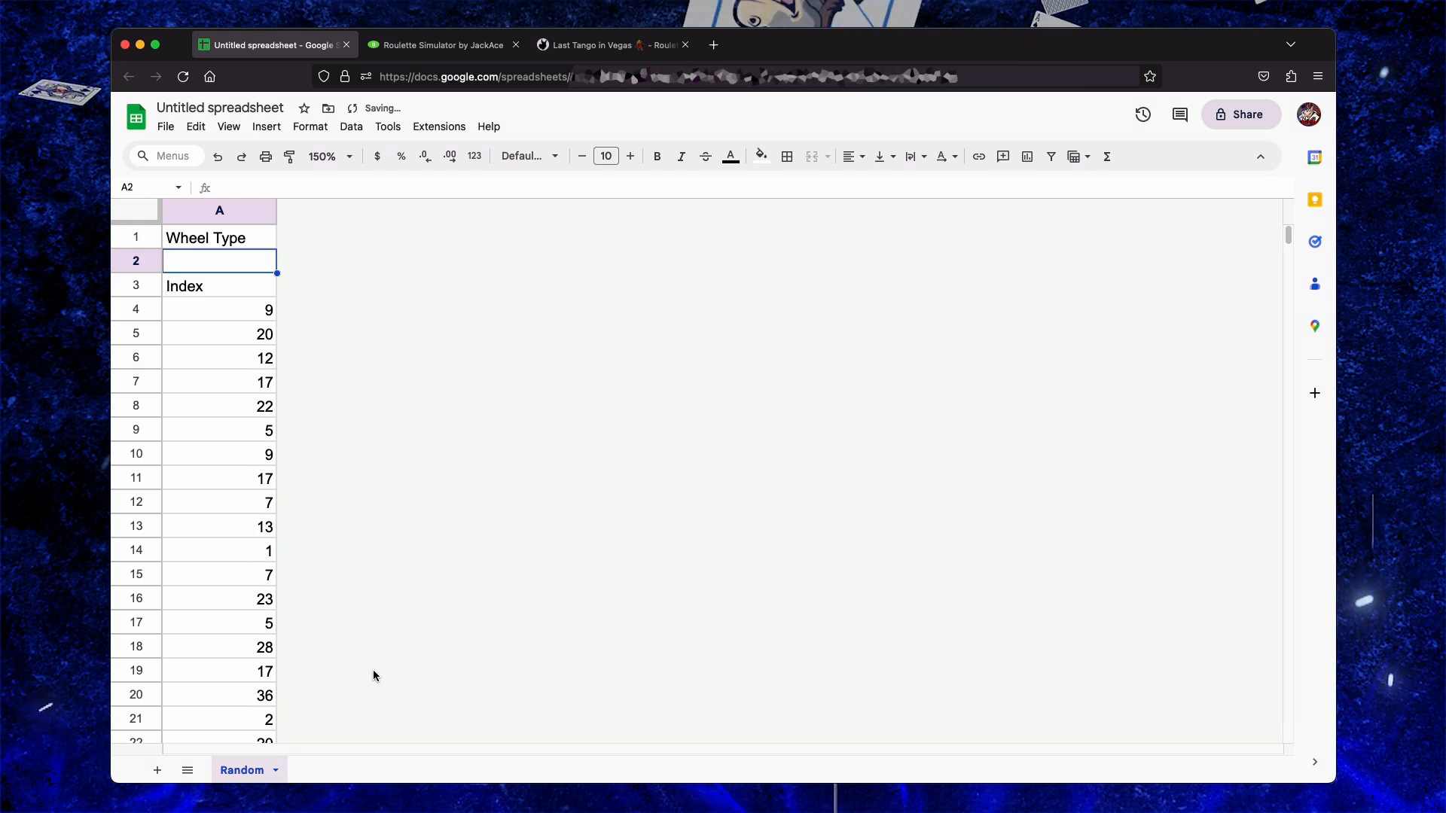
{"action": "type", "text": "-1"}
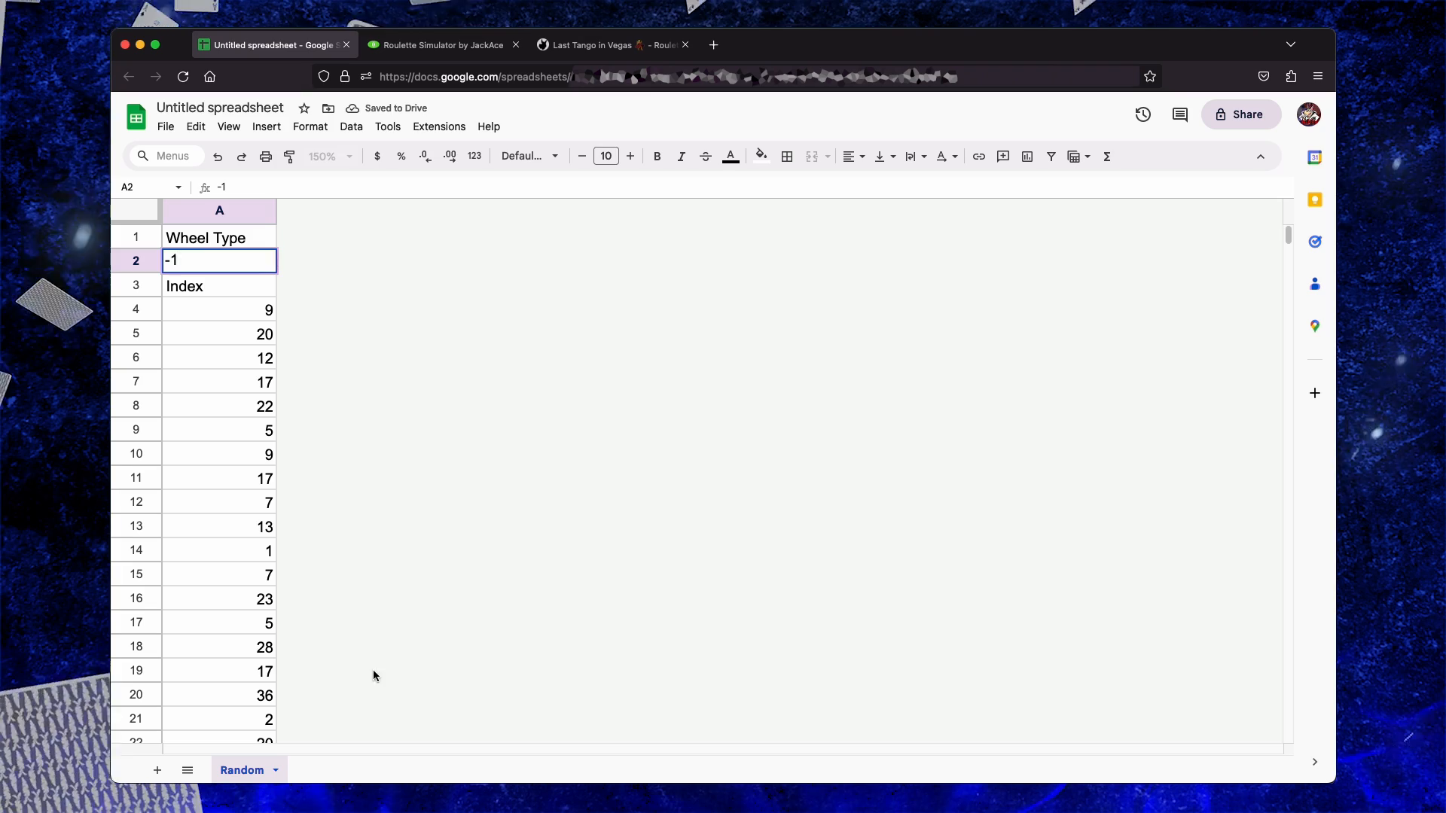
{"action": "key", "text": "Return"}
{"action": "key", "text": "Up"}
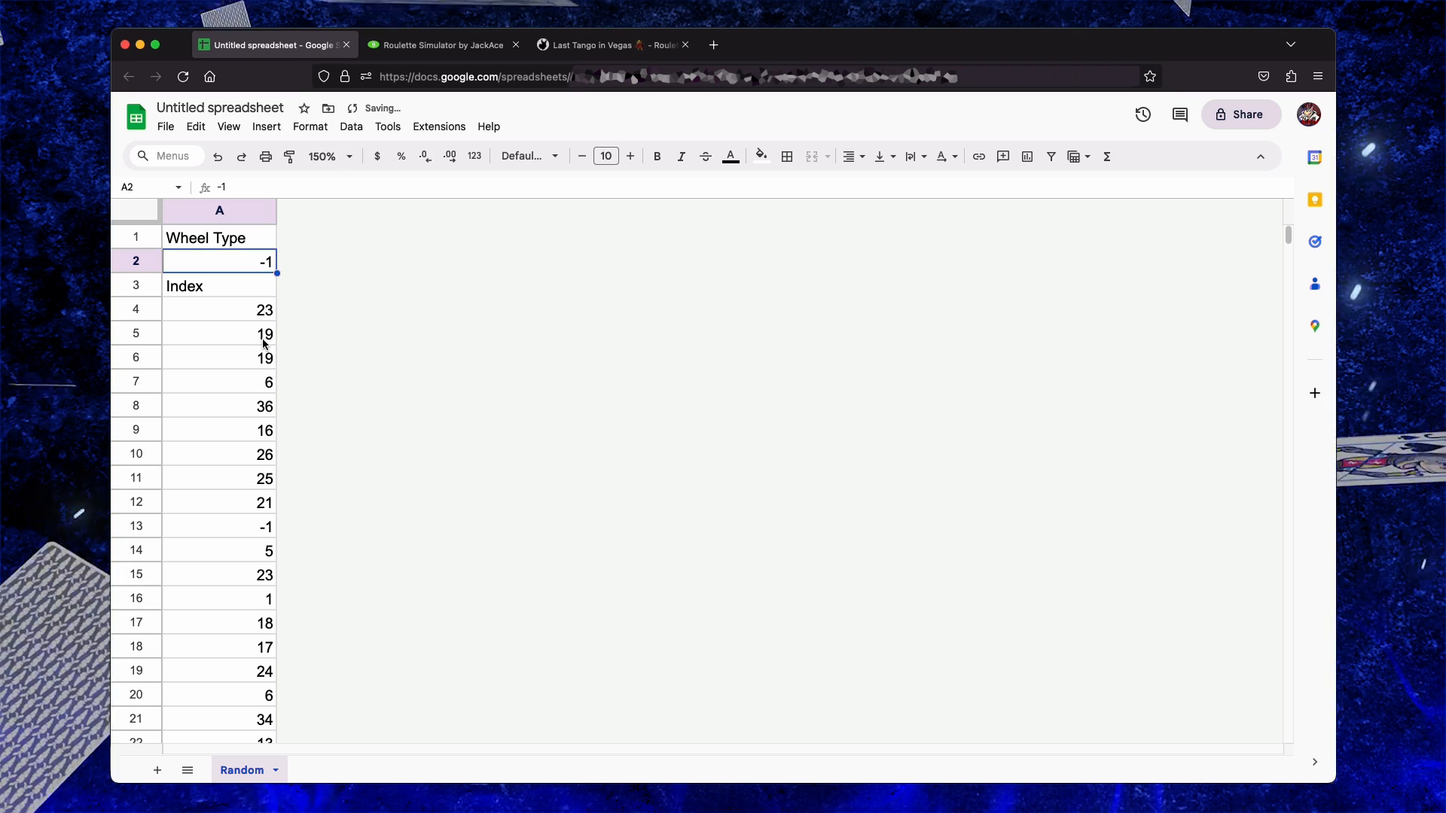
{"action": "left_click_drag", "start_coordinate": [232, 306], "coordinate": [259, 574]}
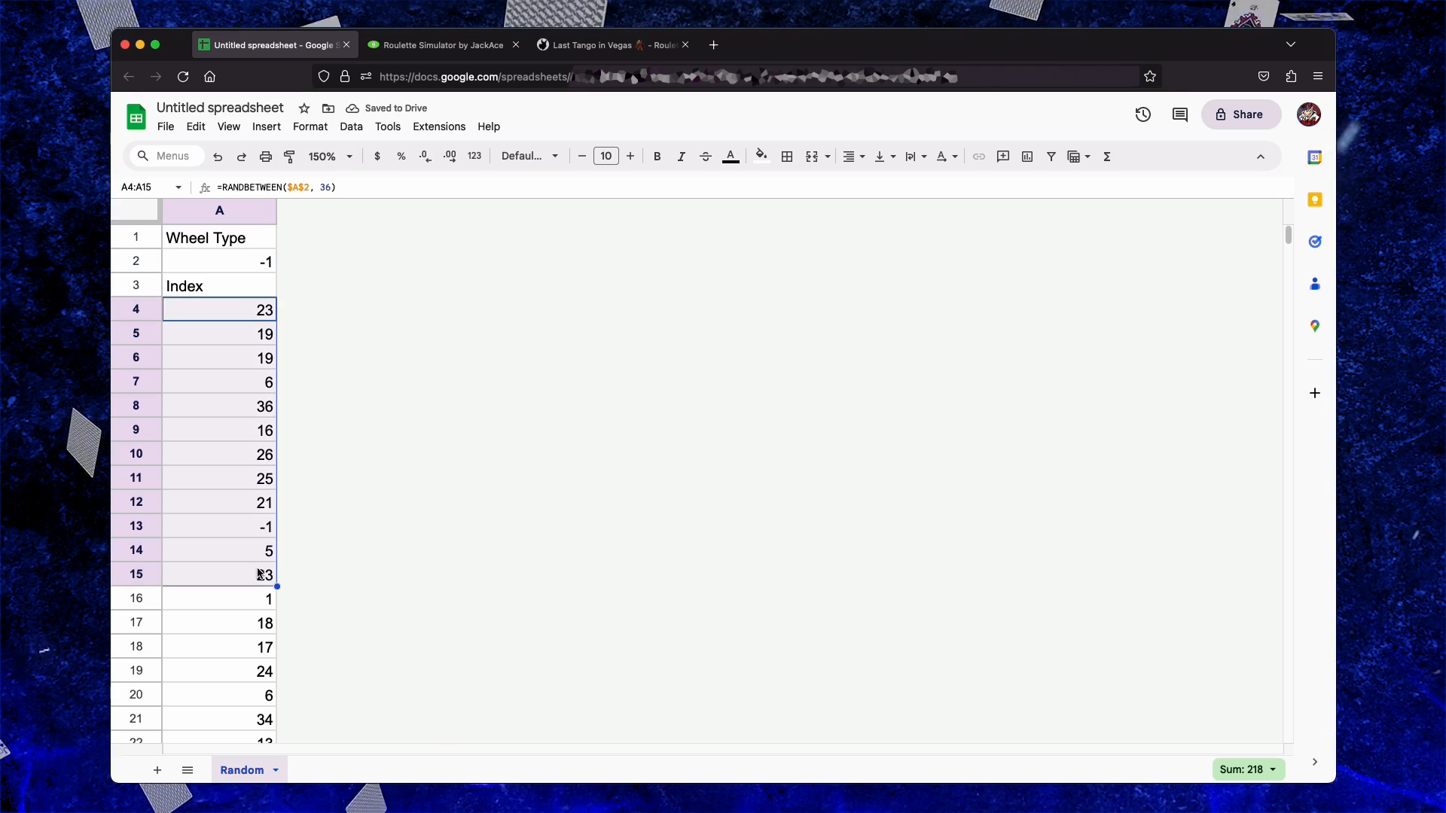
{"action": "left_click", "coordinate": [256, 530]}
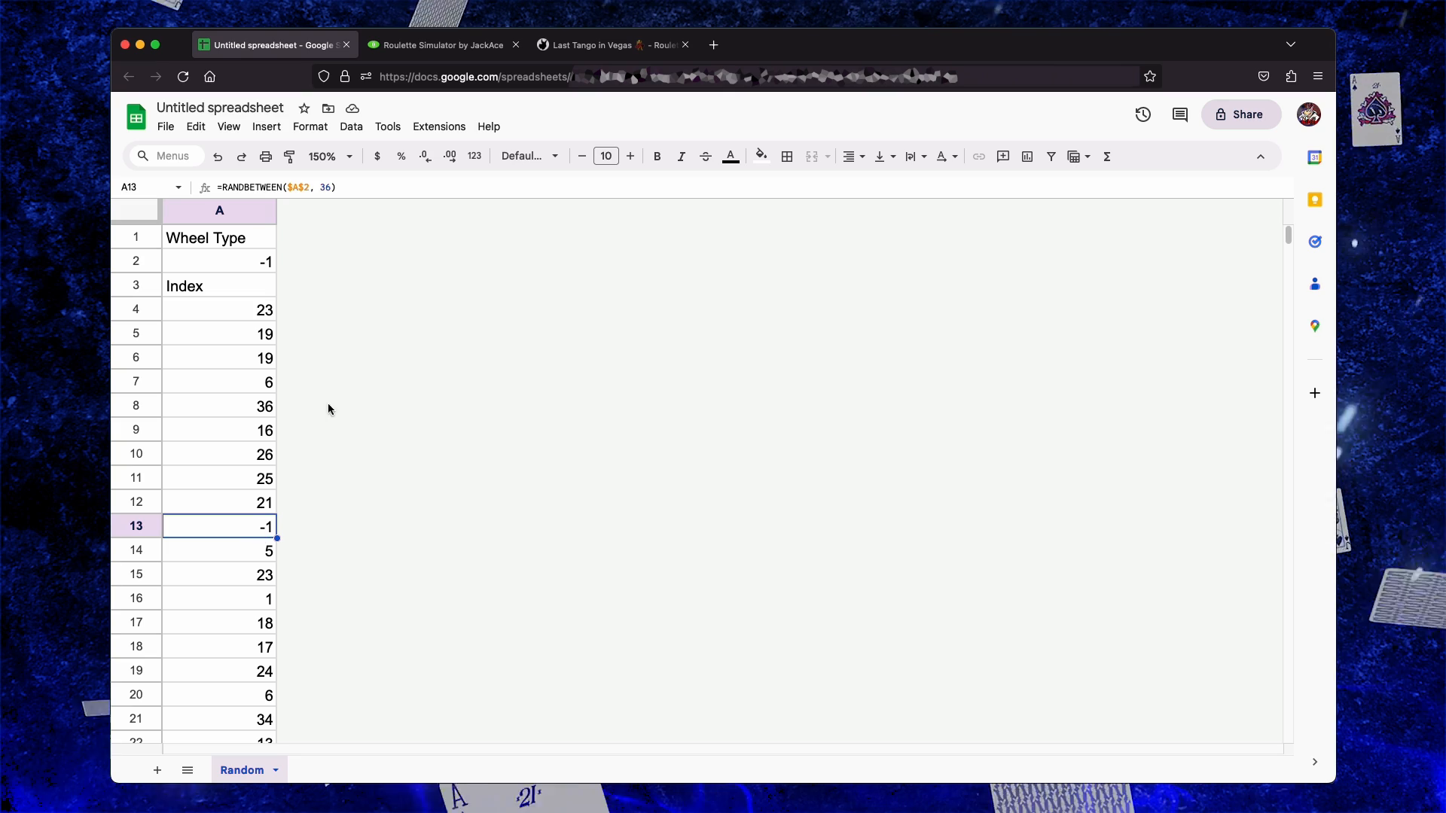
Set the wheel type in A2 back to 0 and review the index numbers down to the last row
{"action": "left_click", "coordinate": [267, 261]}
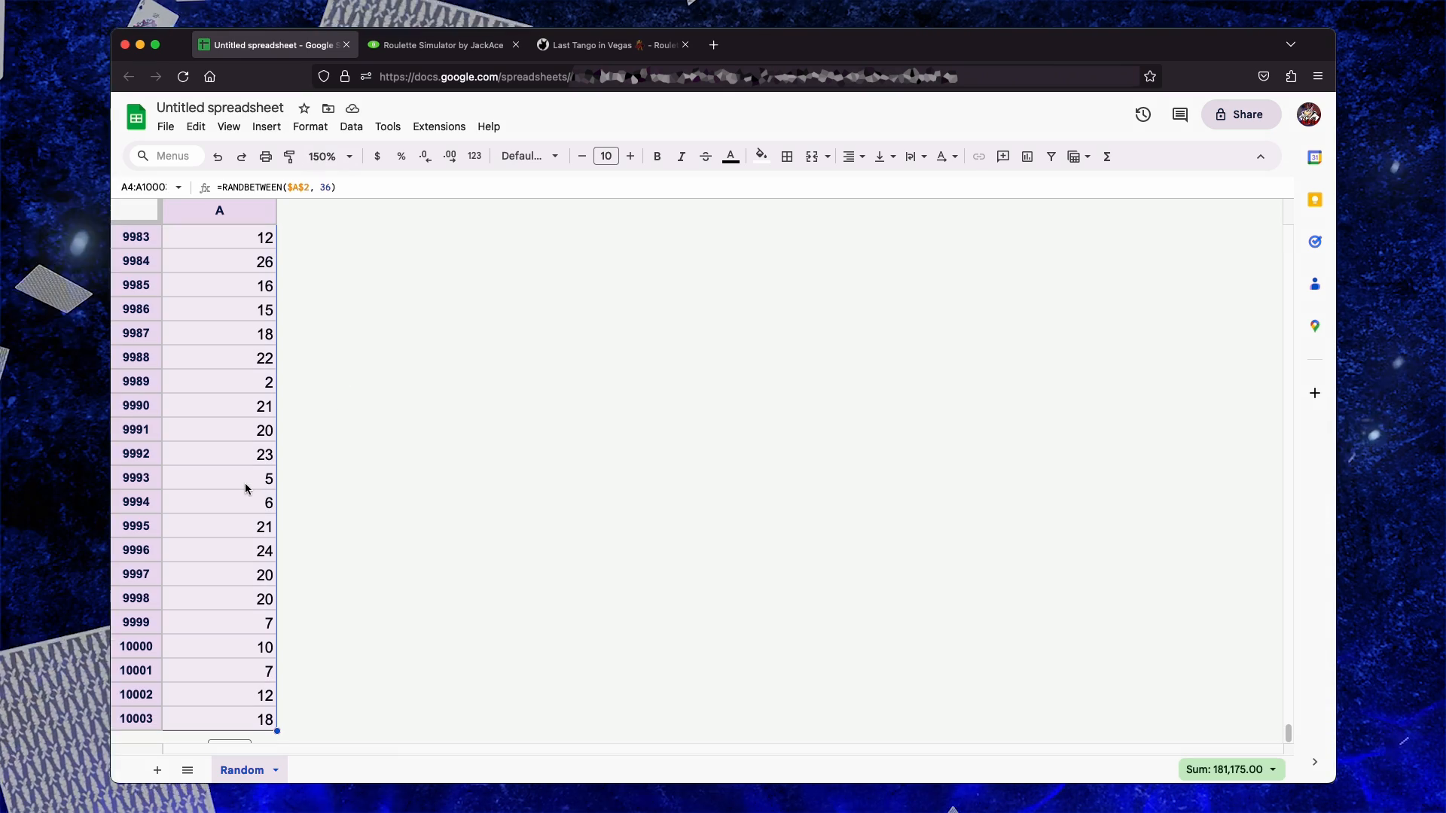
{"action": "left_click", "coordinate": [246, 483]}
{"action": "key", "text": "super+Up"}
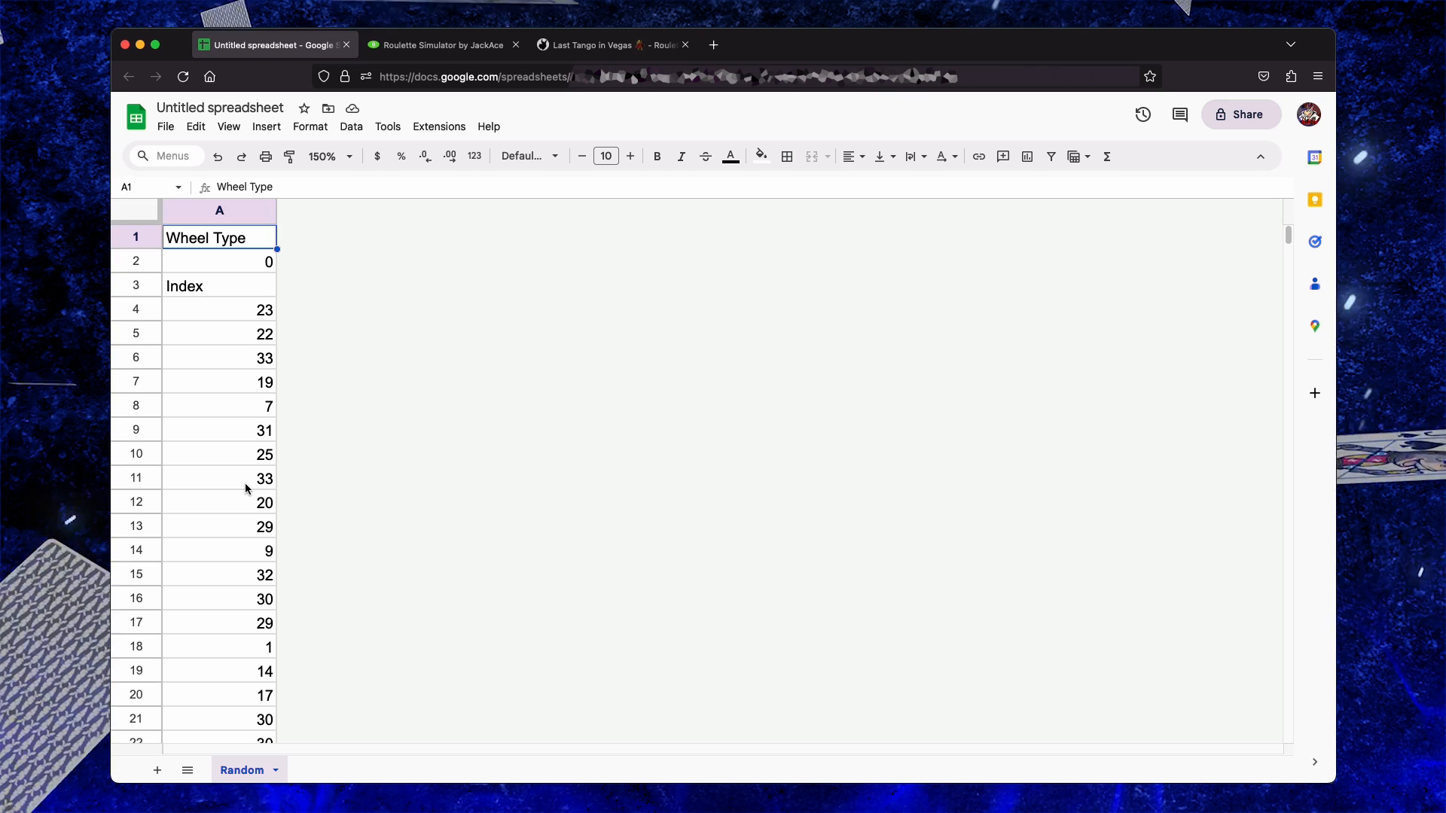
Add a second sheet to the spreadsheet and name it "Map"
{"action": "left_click", "coordinate": [157, 771]}
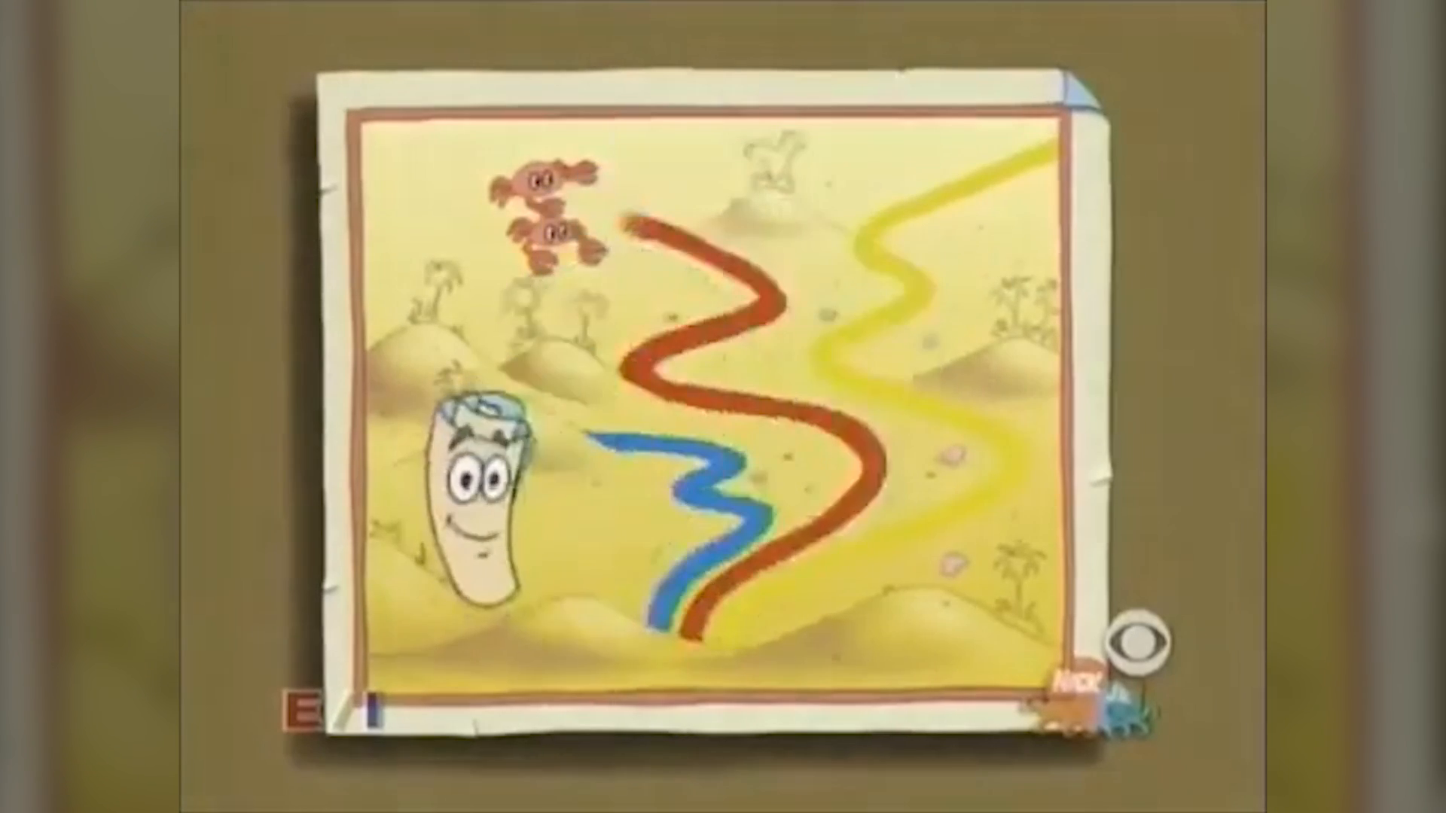
{"action": "double_click", "coordinate": [311, 770]}
{"action": "type", "text": "Ma"}
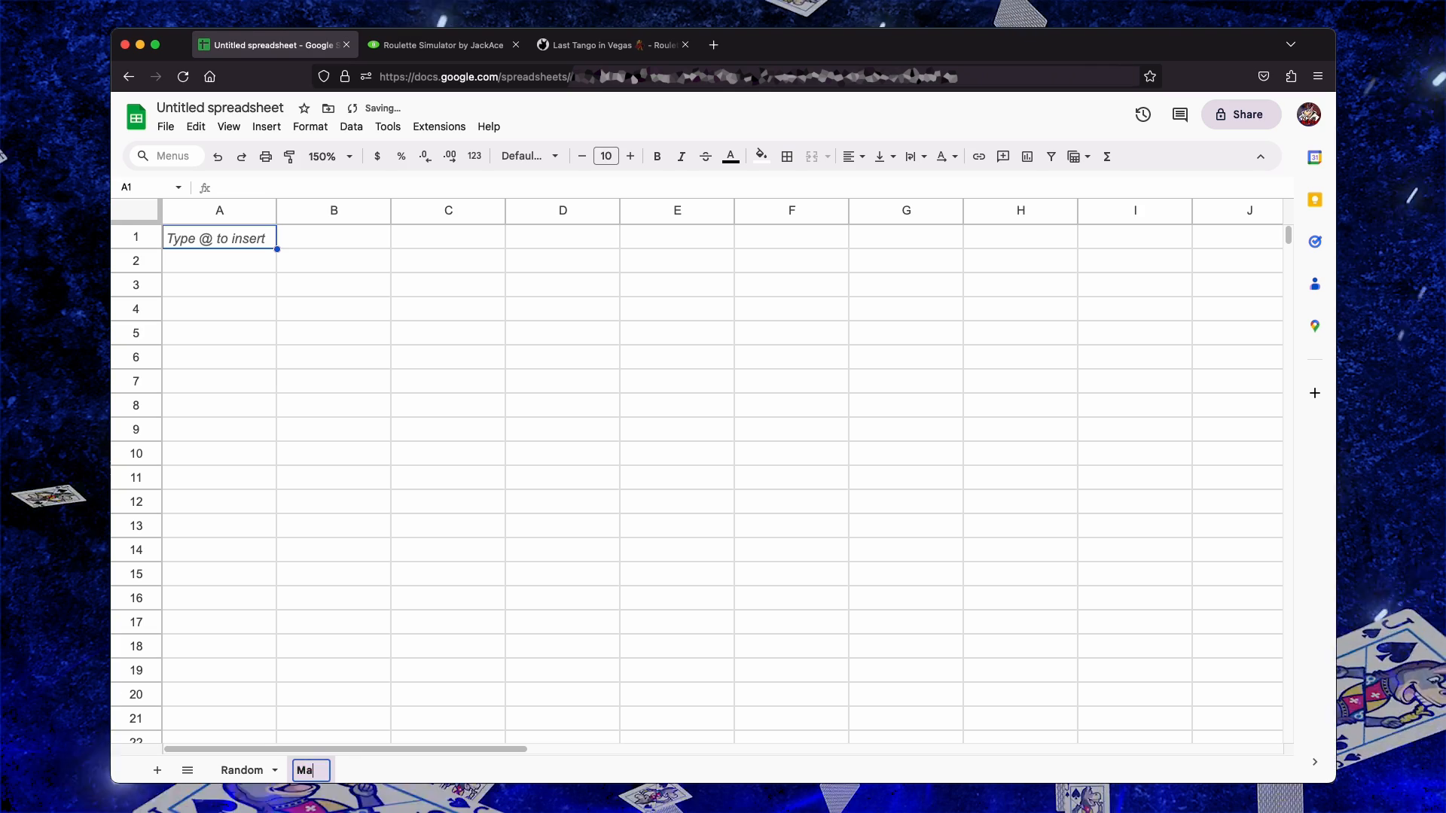
{"action": "type", "text": "p"}
{"action": "key", "text": "Return"}
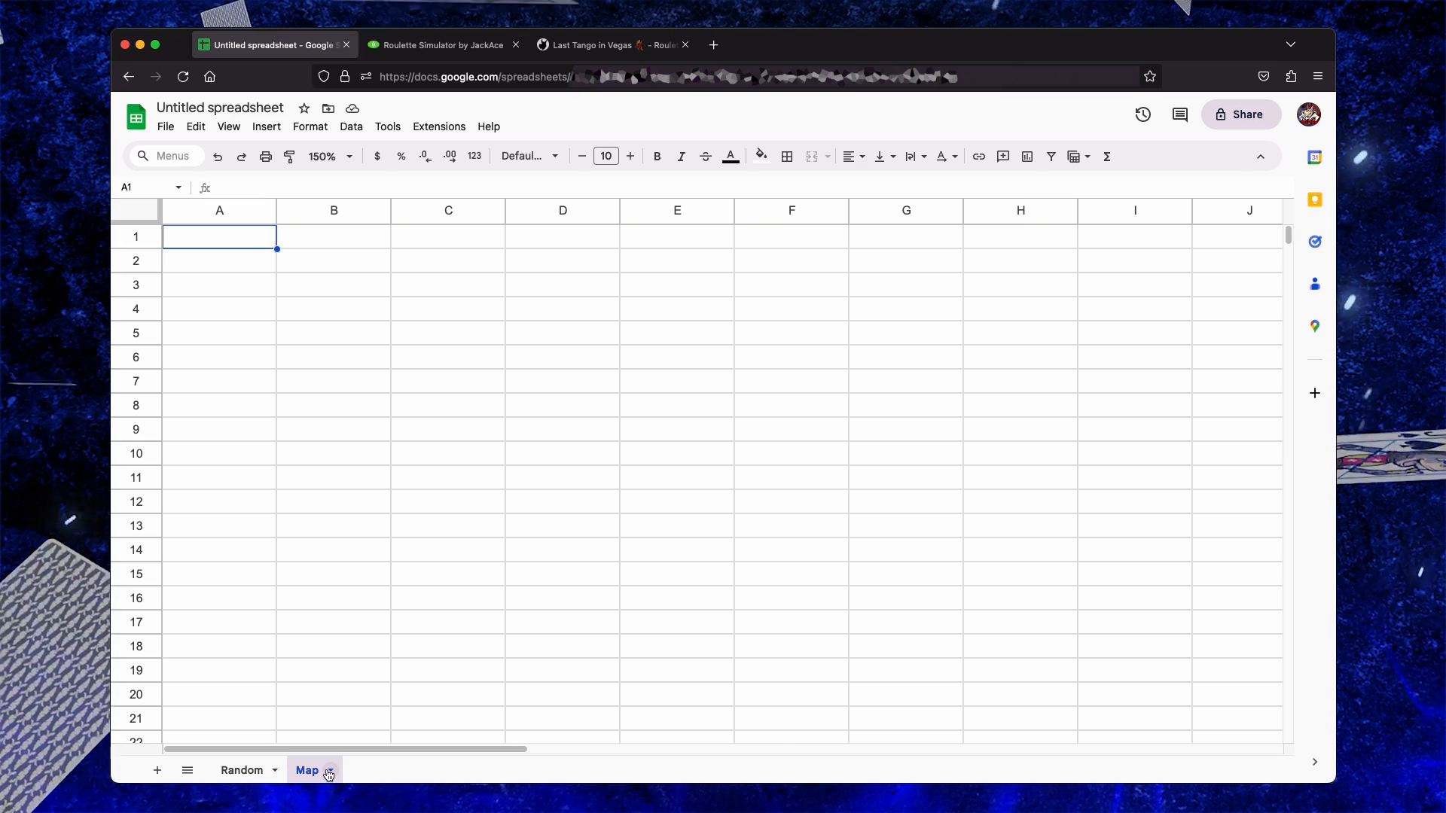
Enter the column headers "Index" in A1 and "Roulette Number" in B1 of the Map sheet
{"action": "type", "text": "In"}
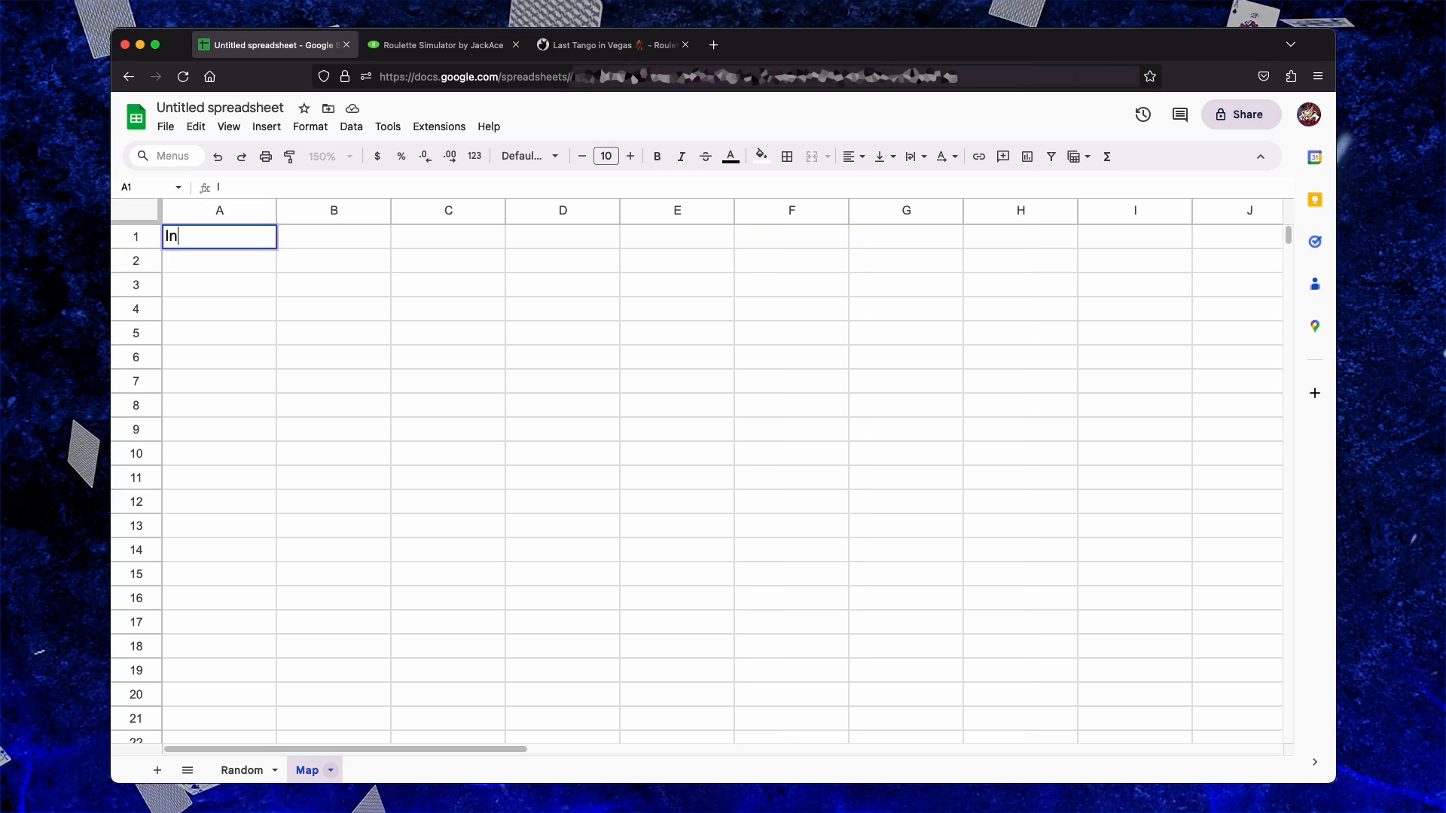
{"action": "type", "text": "dex"}
{"action": "key", "text": "Tab"}
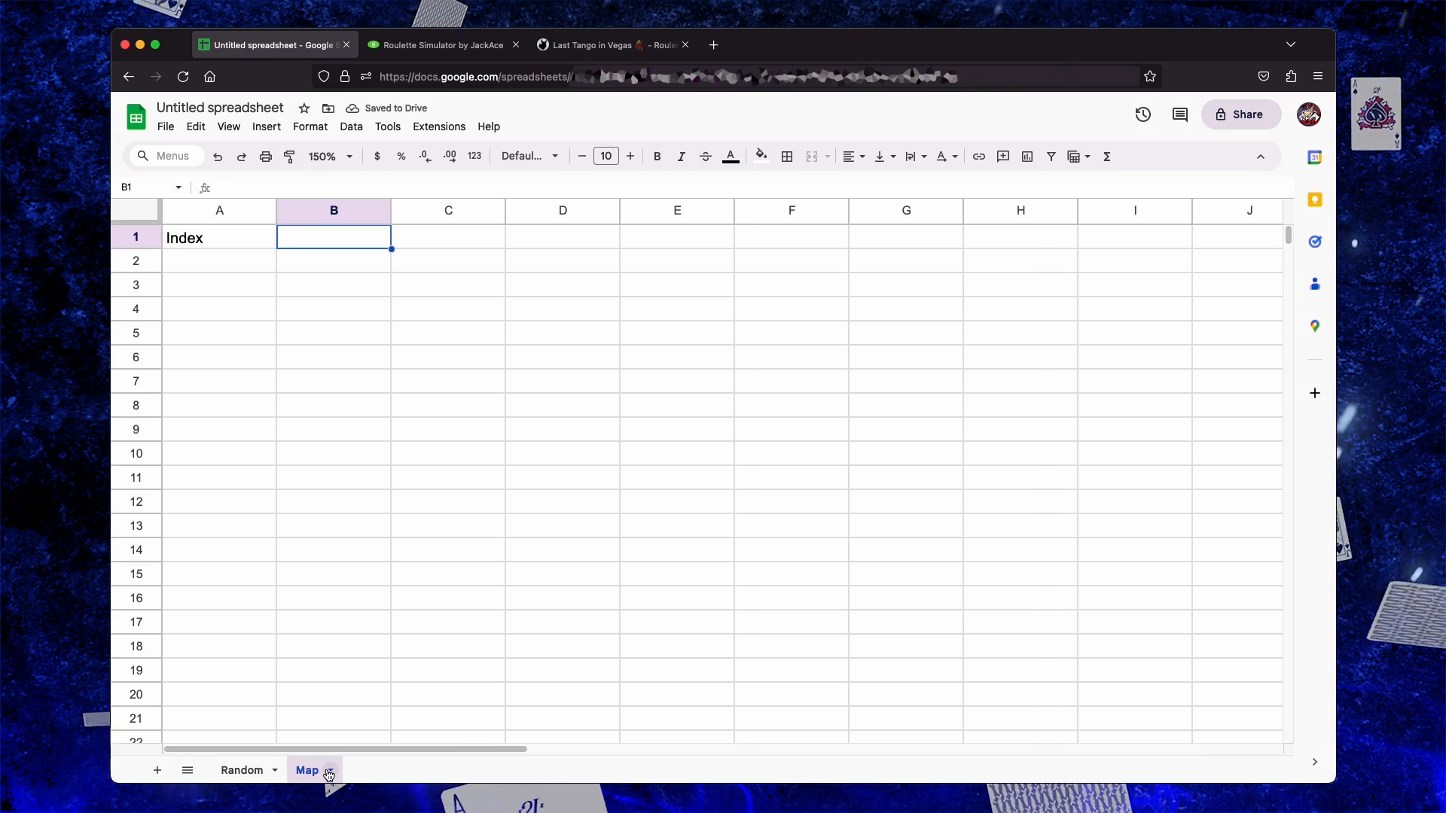
{"action": "type", "text": "Roulette Number"}
{"action": "key", "text": "Tab"}
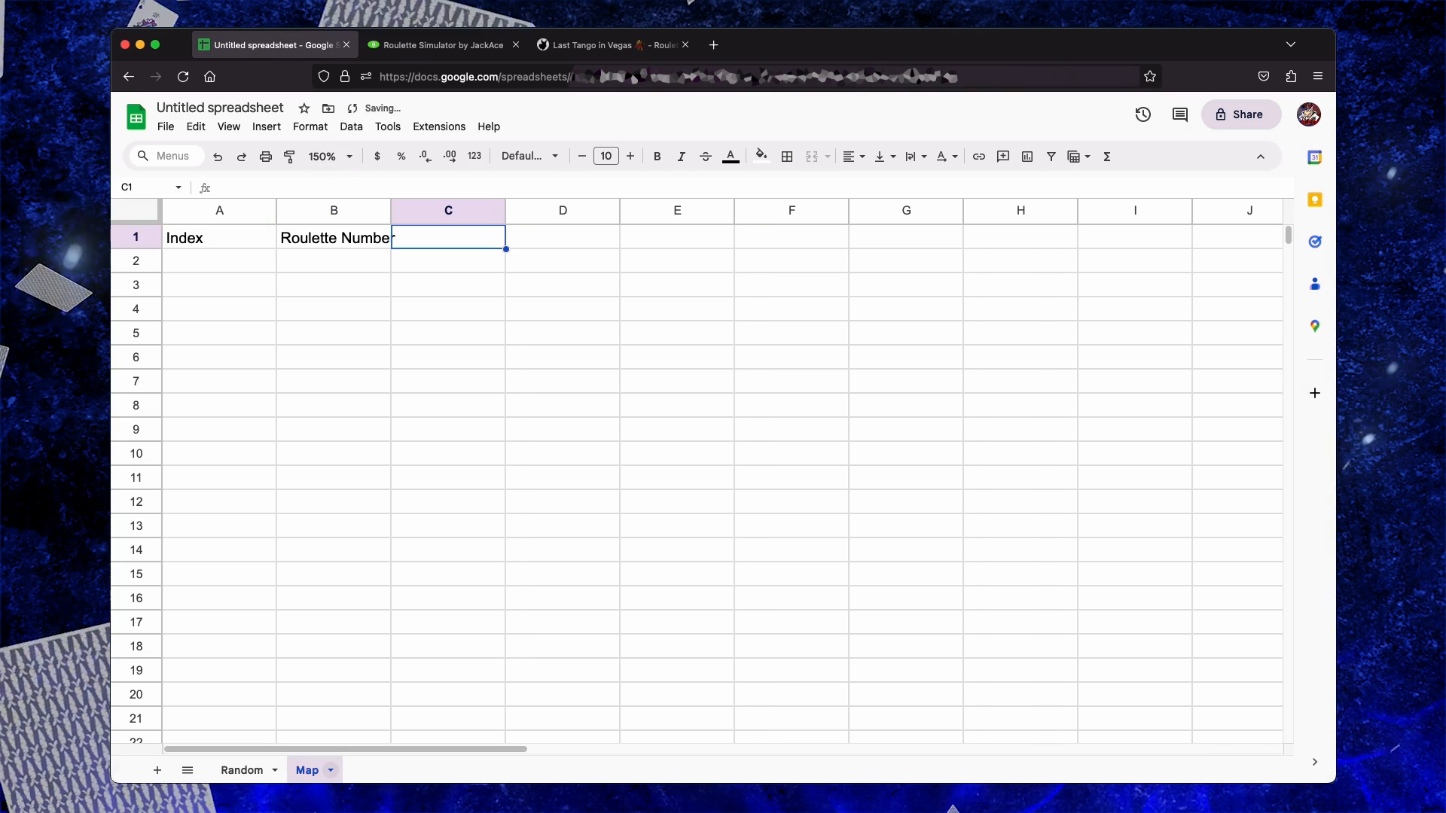
Widen column B to fit its header and enter the header "Win/Loss Result" in C1
{"action": "left_click_drag", "start_coordinate": [391, 218], "coordinate": [411, 218]}
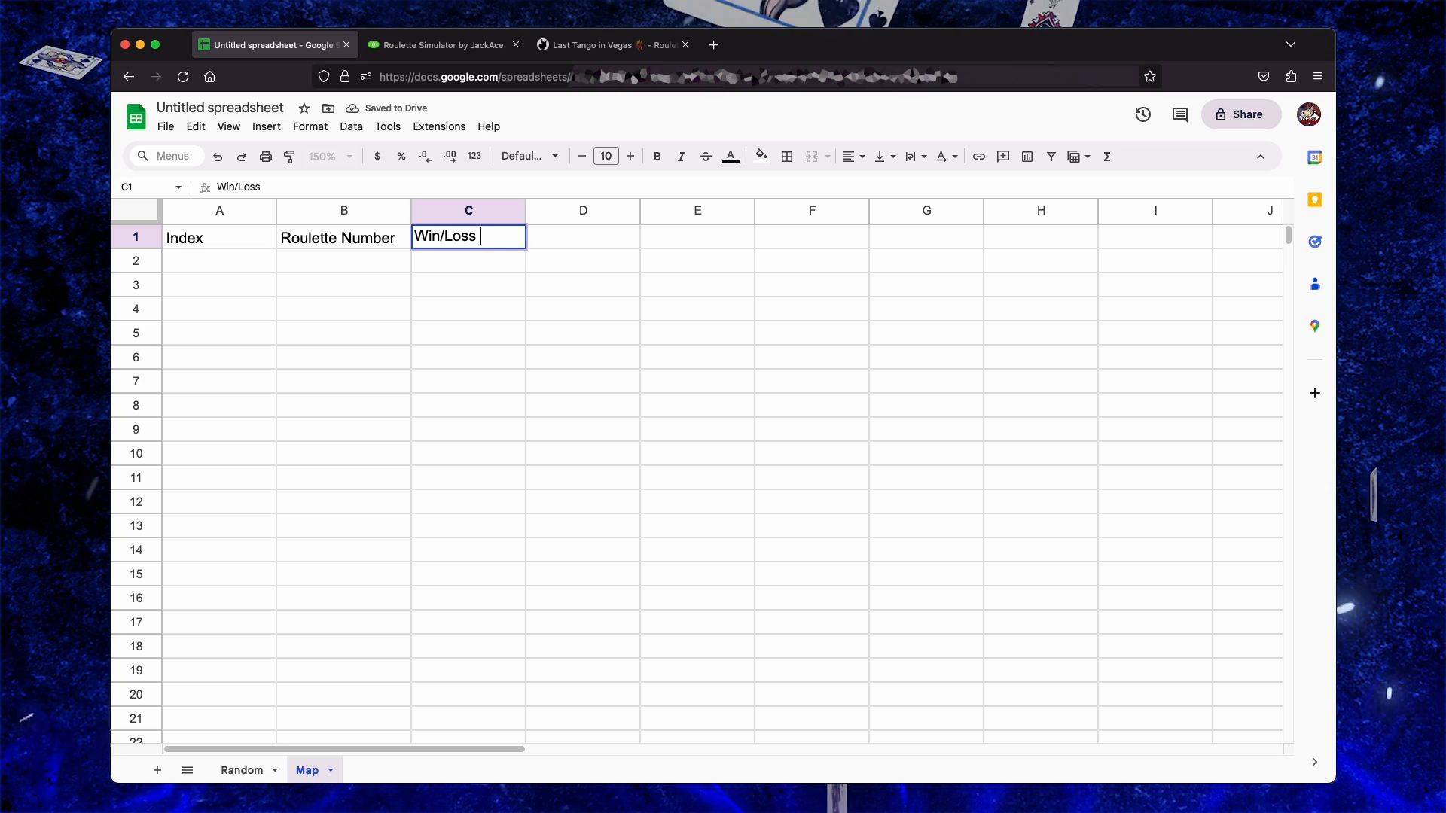
{"action": "type", "text": "lt"}
{"action": "key", "text": "Tab"}
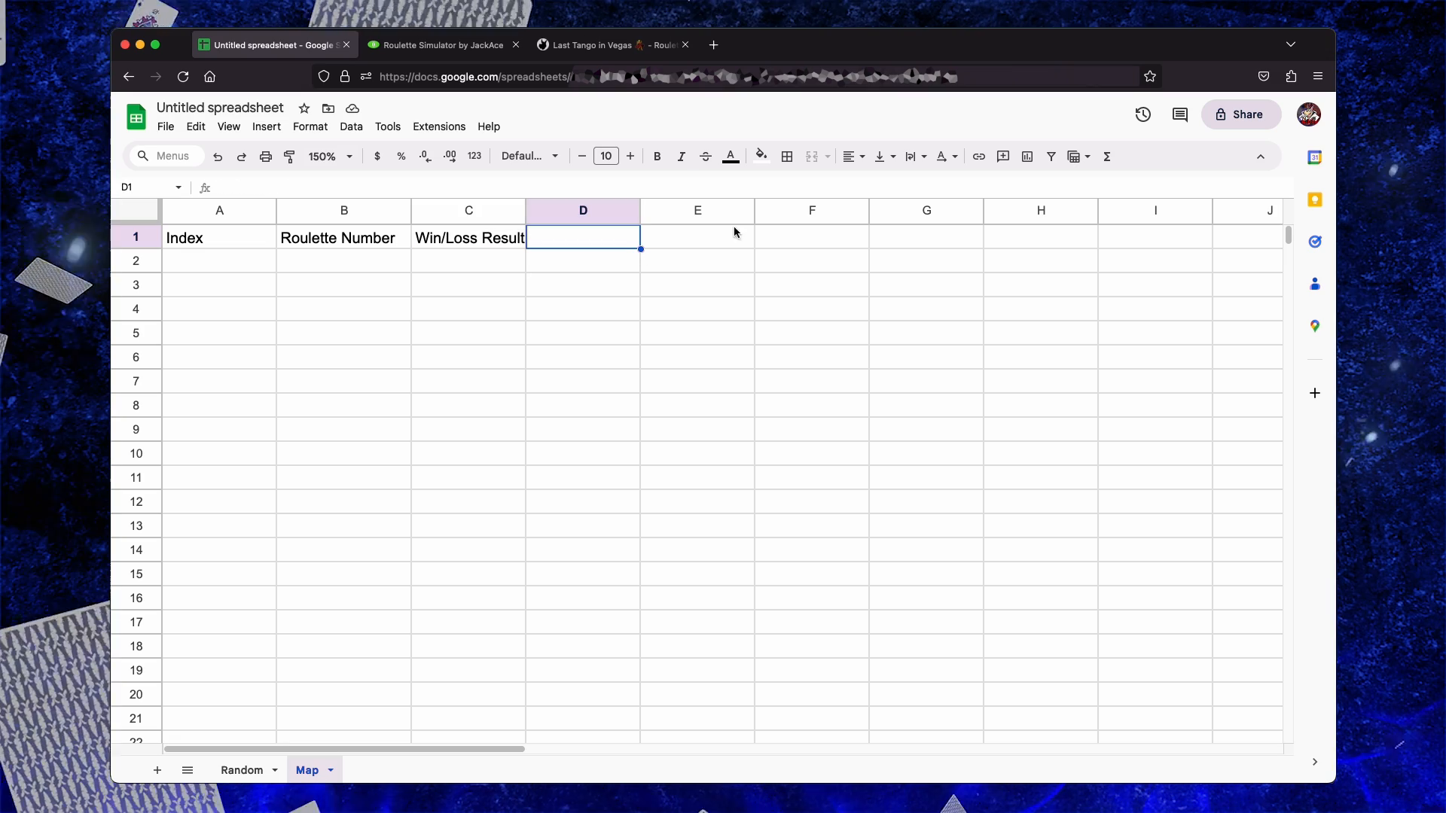
Delete the unused columns from D onward and rows 41 to 1000 of the Map sheet
{"action": "left_click_drag", "start_coordinate": [594, 214], "coordinate": [1240, 236]}
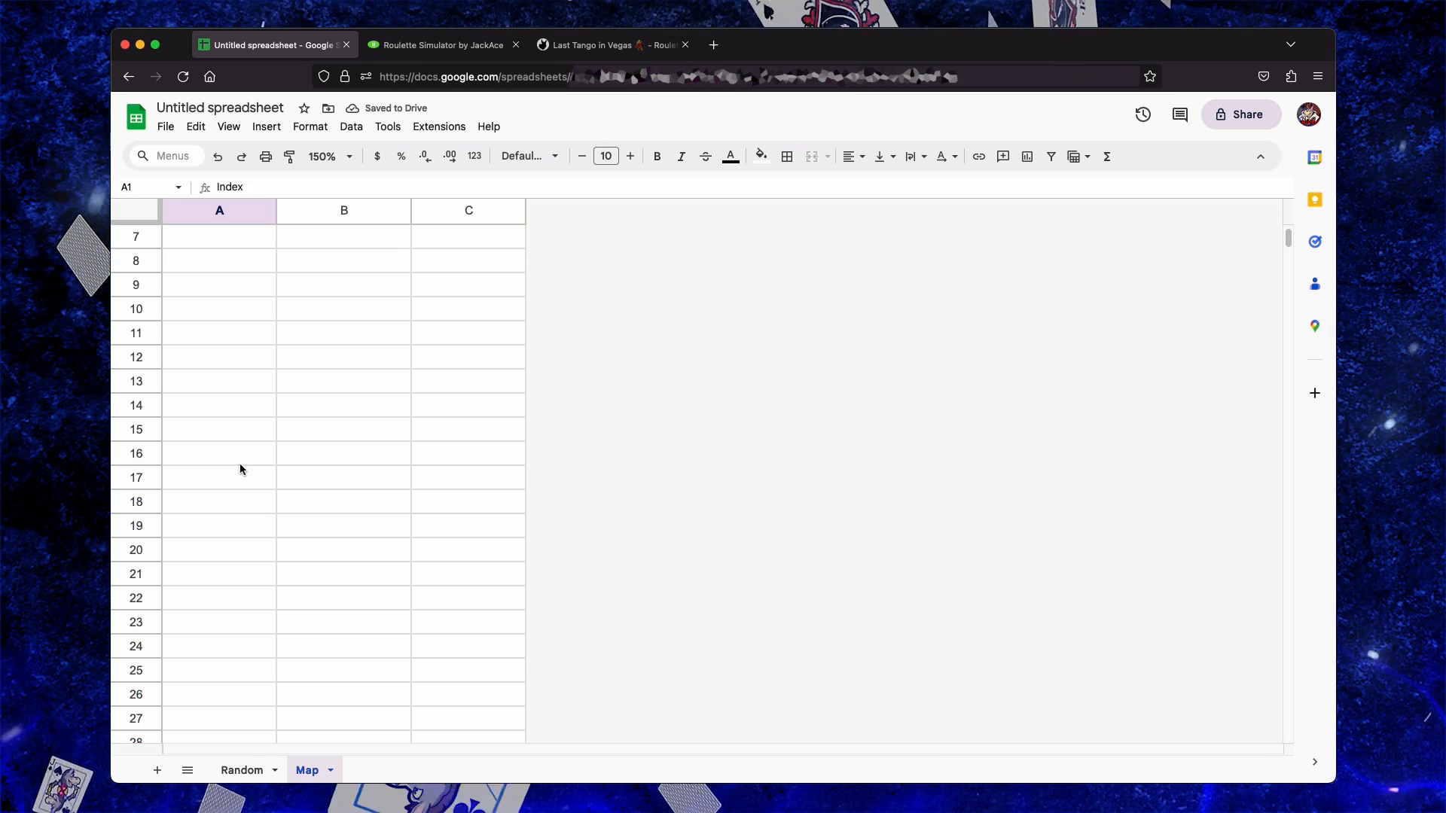
{"action": "scroll", "coordinate": [241, 465], "scroll_direction": "down", "scroll_amount": 3}
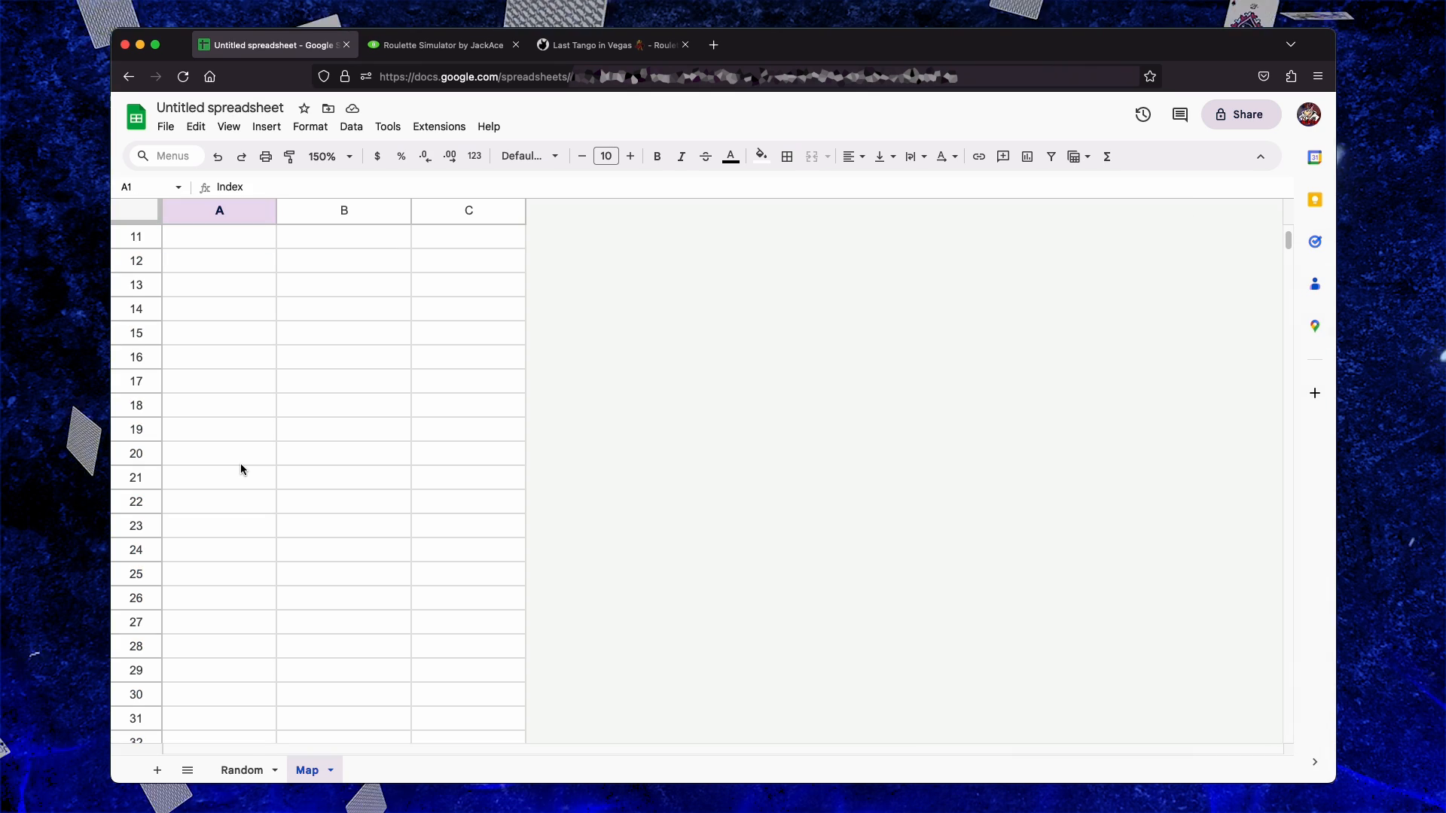
{"action": "scroll", "coordinate": [238, 464], "scroll_direction": "down", "scroll_amount": 4}
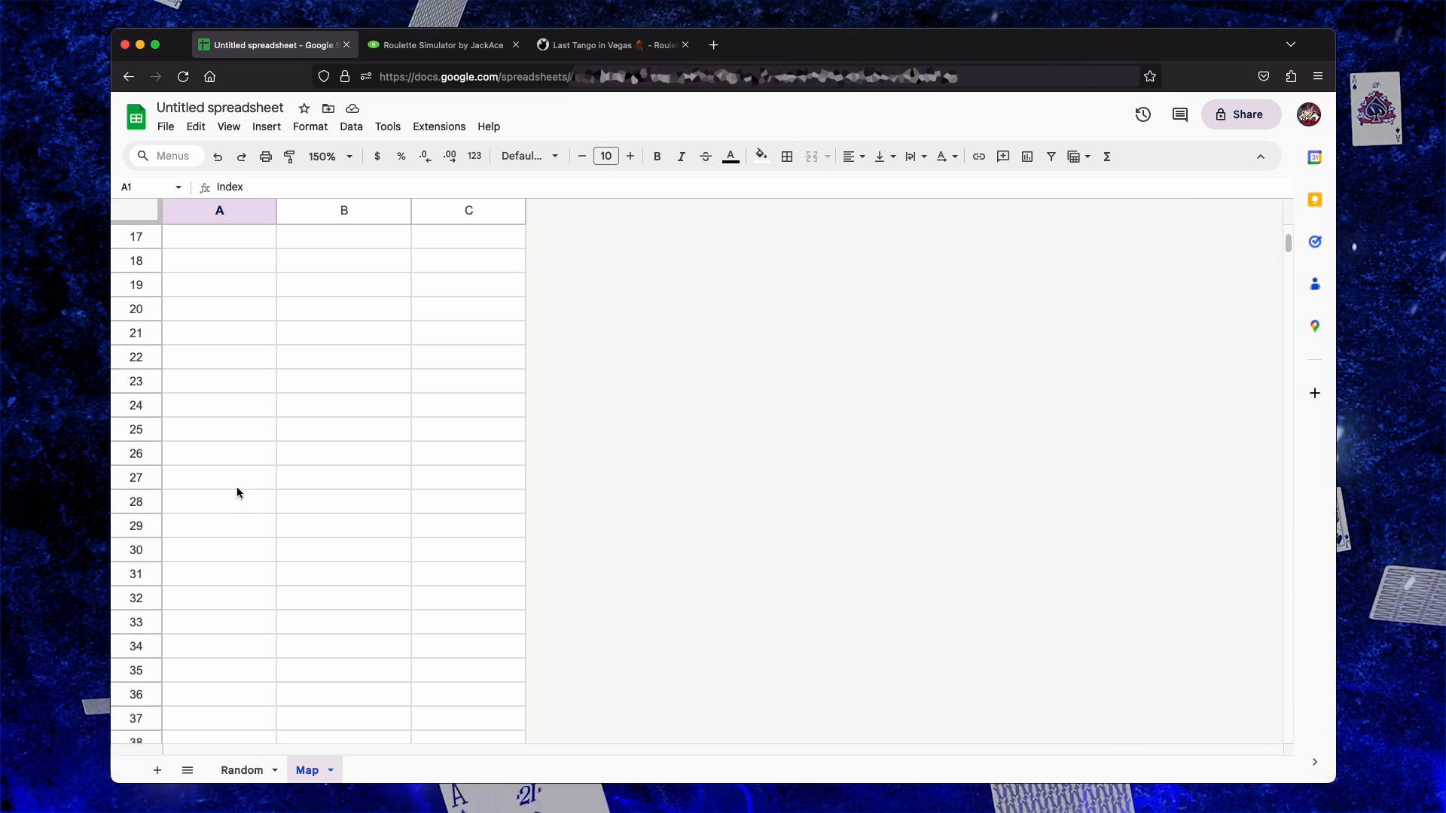
{"action": "scroll", "coordinate": [242, 502], "scroll_direction": "down", "scroll_amount": 1}
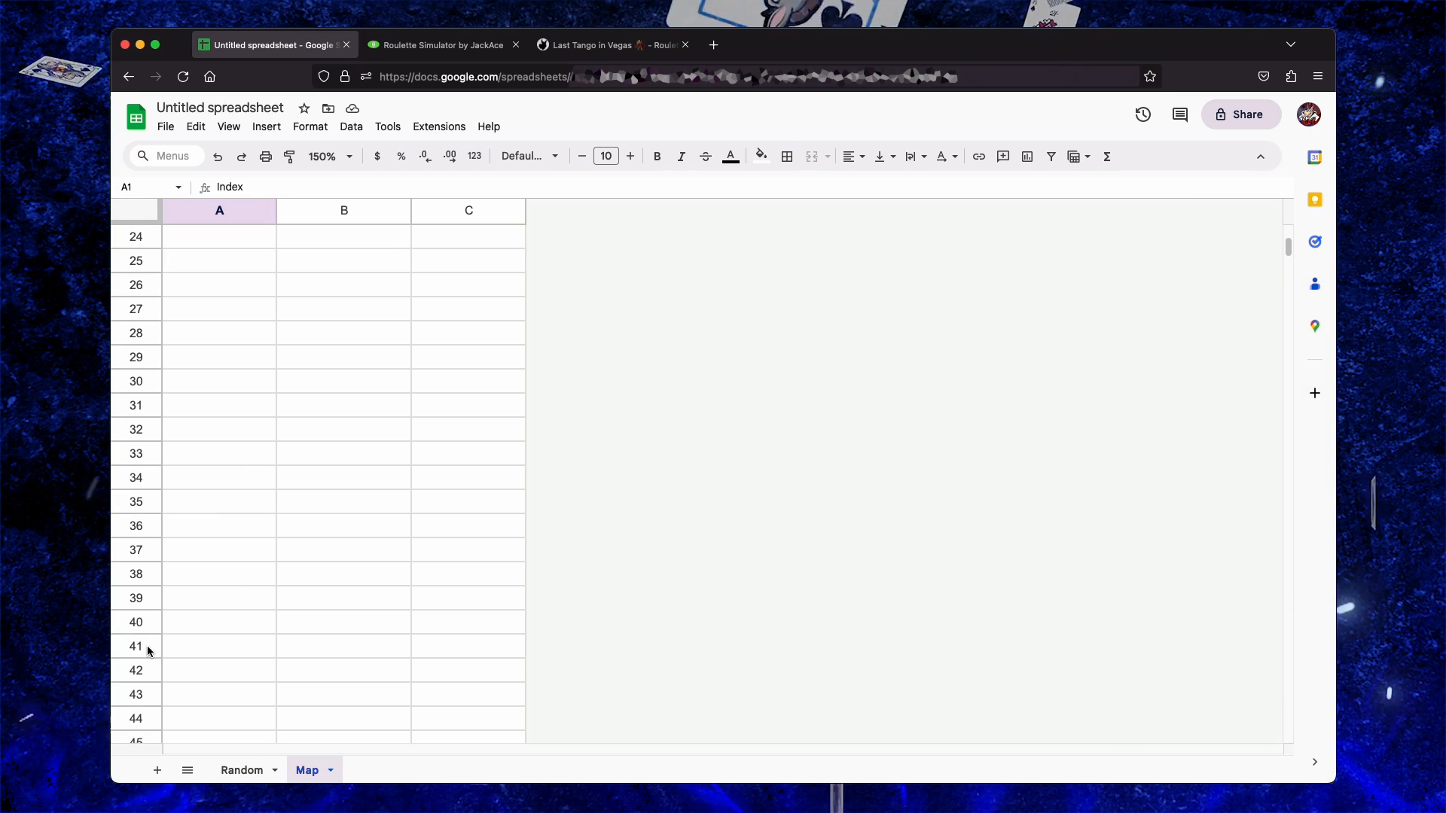
{"action": "left_click_drag", "start_coordinate": [147, 646], "coordinate": [137, 700]}
{"action": "right_click", "coordinate": [141, 259]}
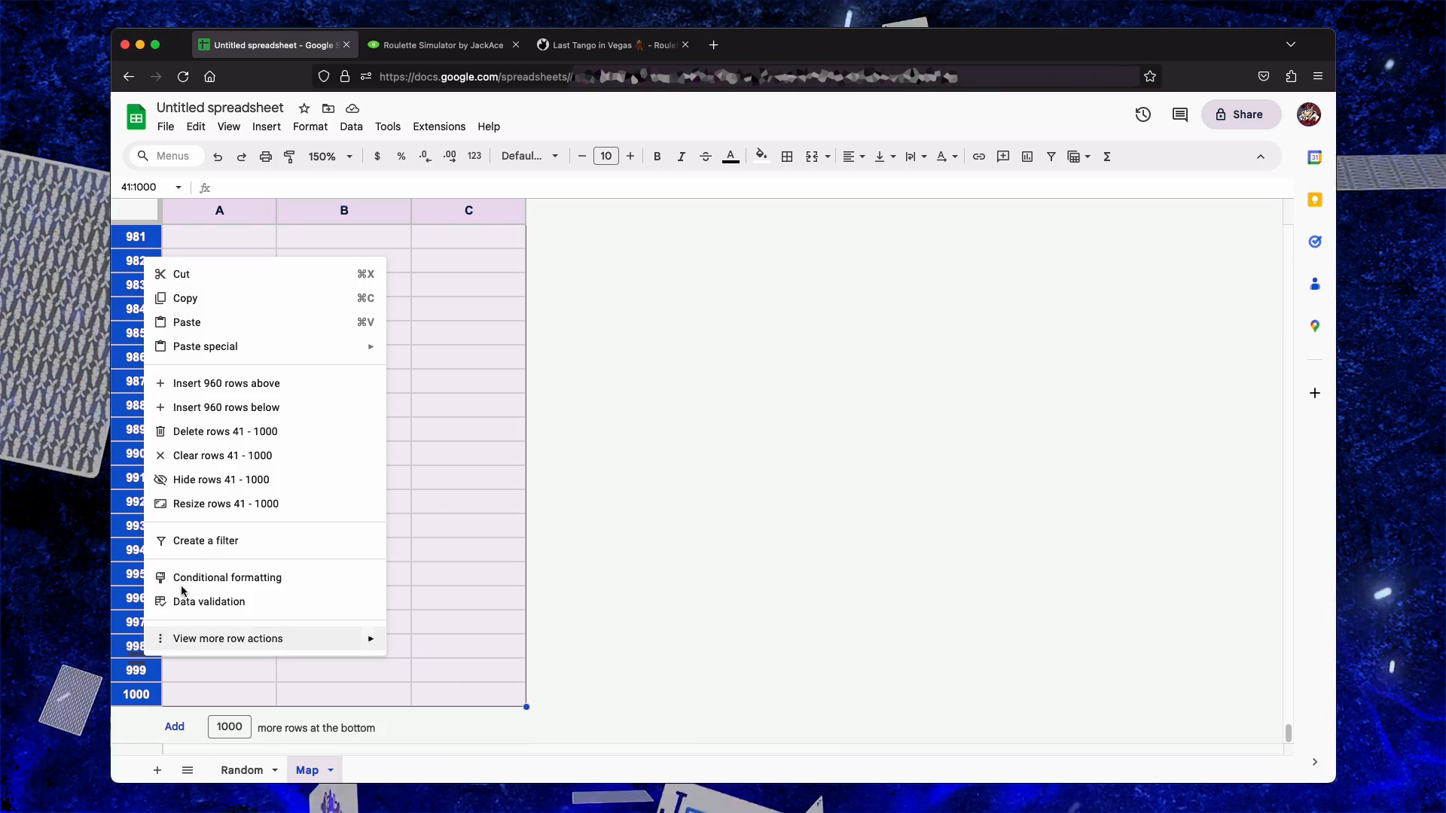
{"action": "left_click", "coordinate": [238, 432]}
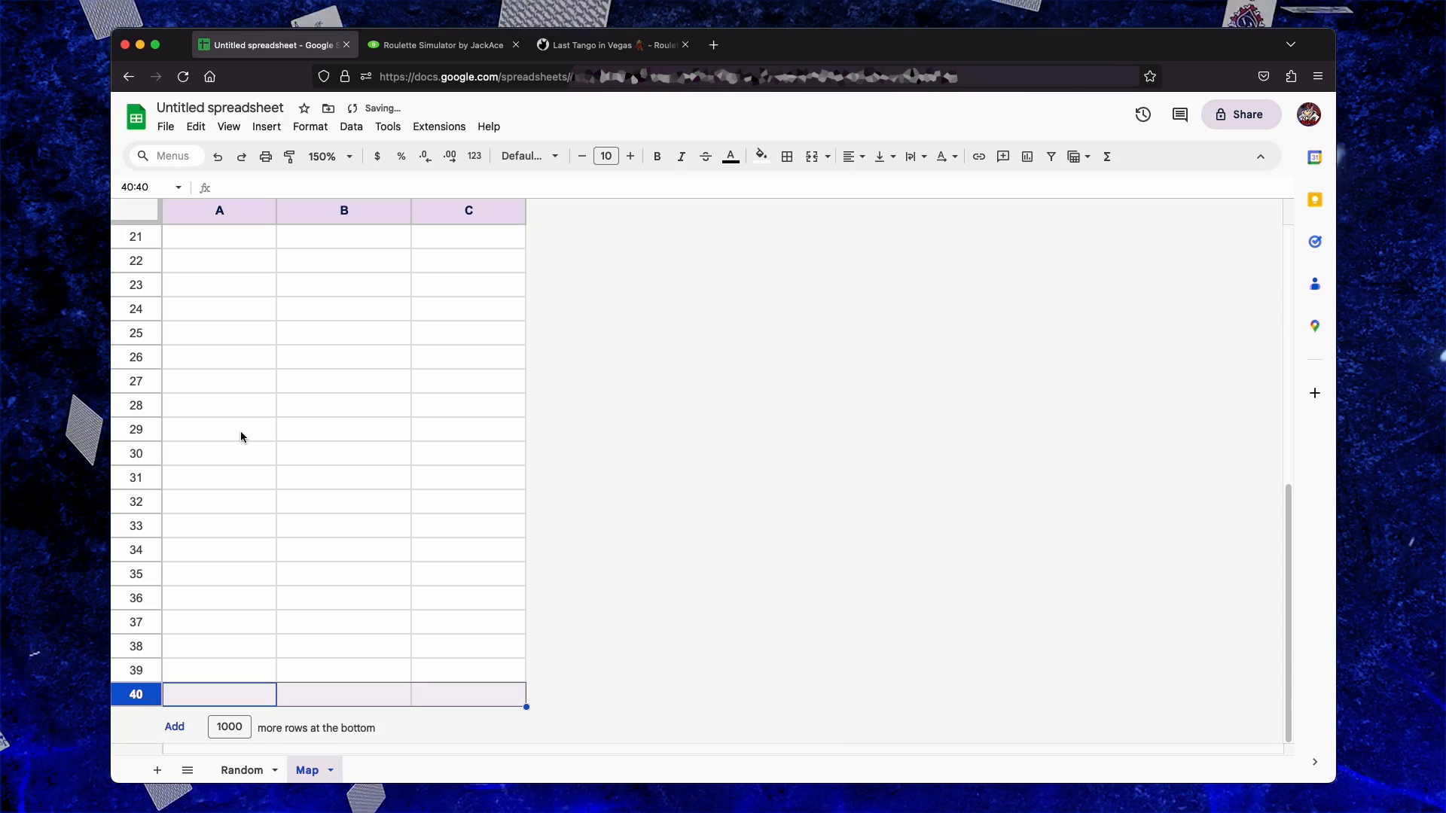
Enter -2 in A2 and -1 in A3, and fill the index series down to A40
{"action": "key", "text": "ctrl+Home"}
{"action": "key", "text": "Down"}
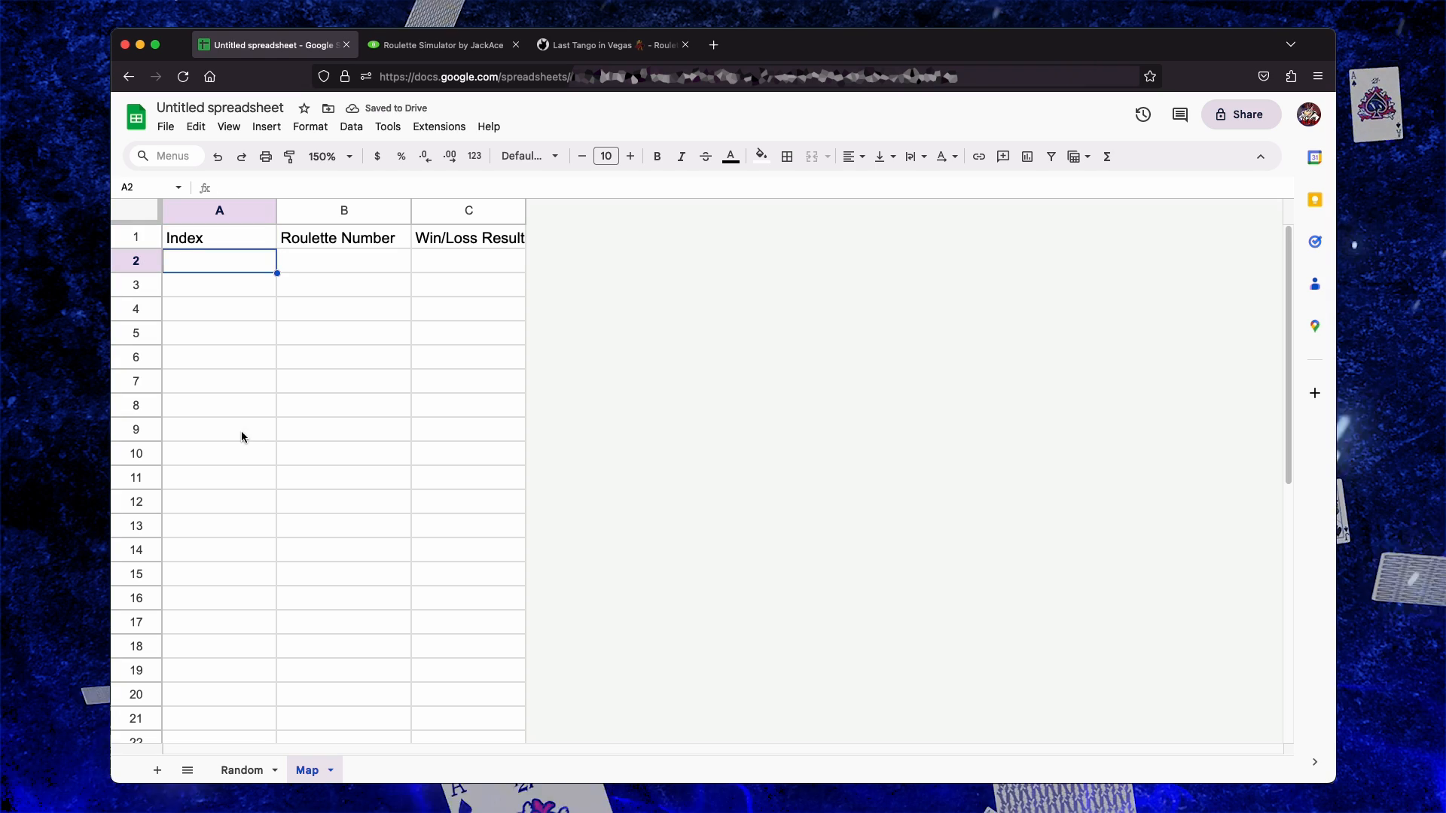
{"action": "type", "text": "-"}
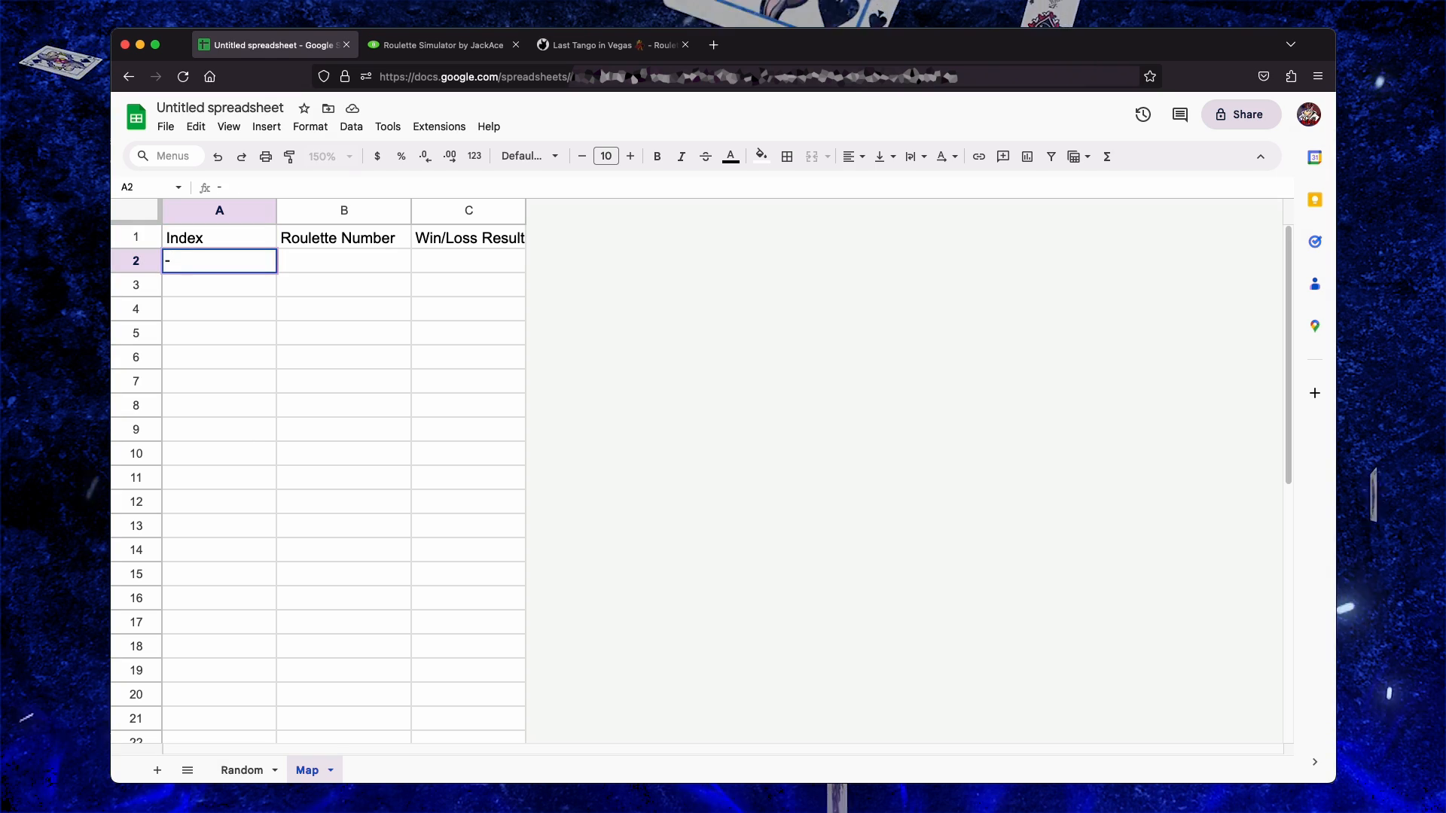
{"action": "type", "text": "-1"}
{"action": "key", "text": "Return"}
{"action": "key", "text": "Up"}
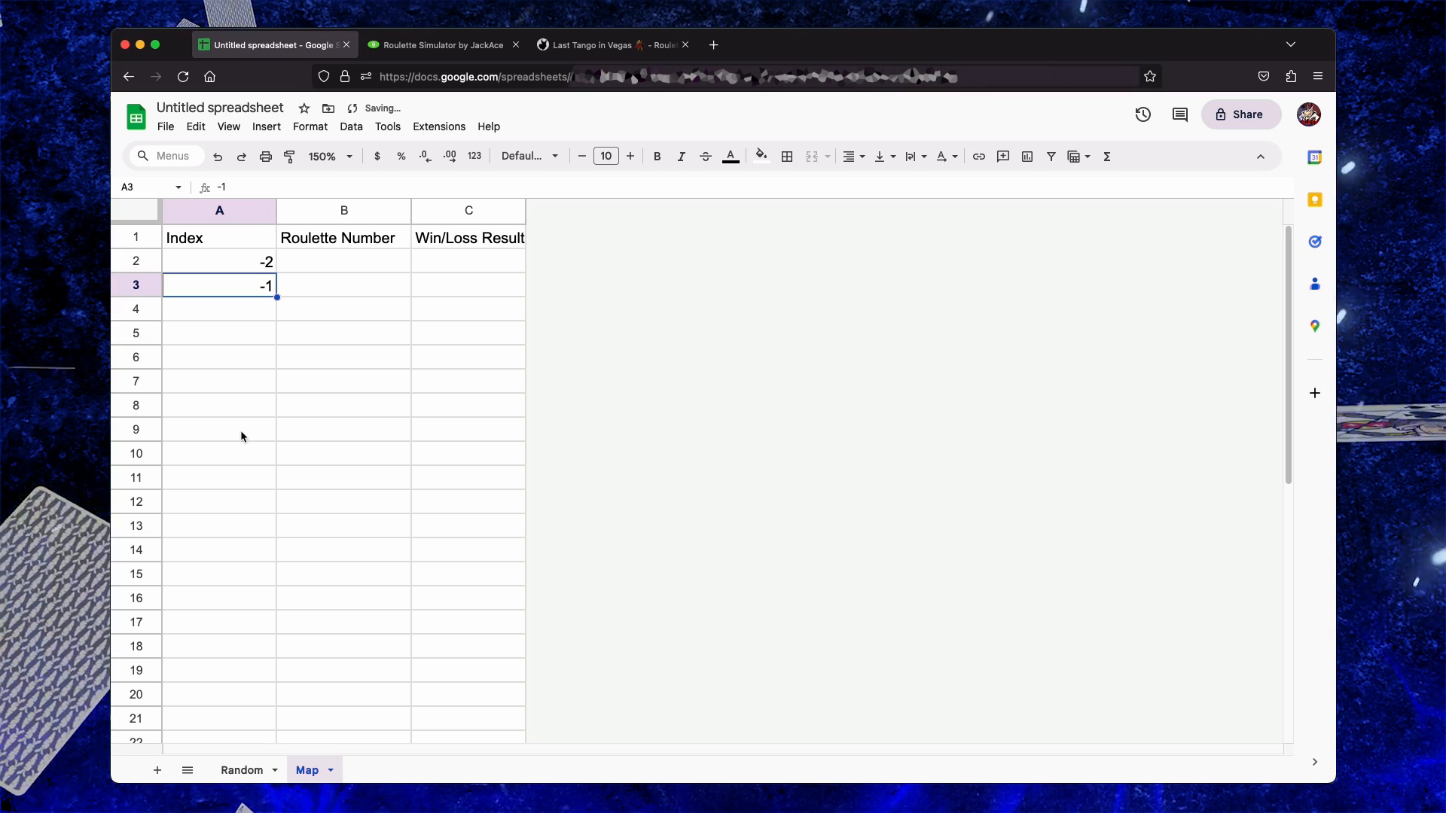
{"action": "left_click_drag", "start_coordinate": [258, 264], "coordinate": [262, 285]}
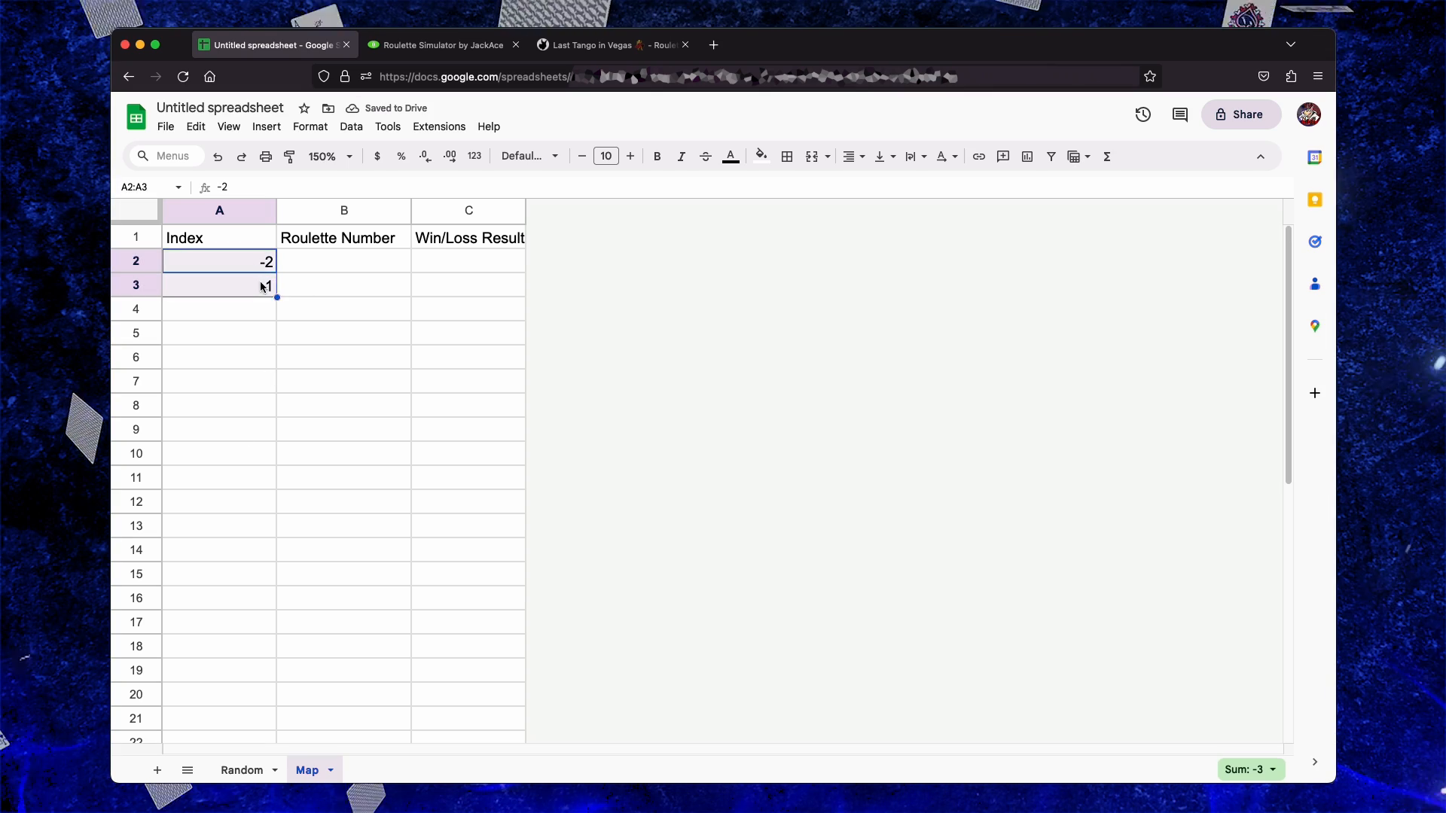
{"action": "left_click_drag", "start_coordinate": [263, 767], "coordinate": [261, 789]}
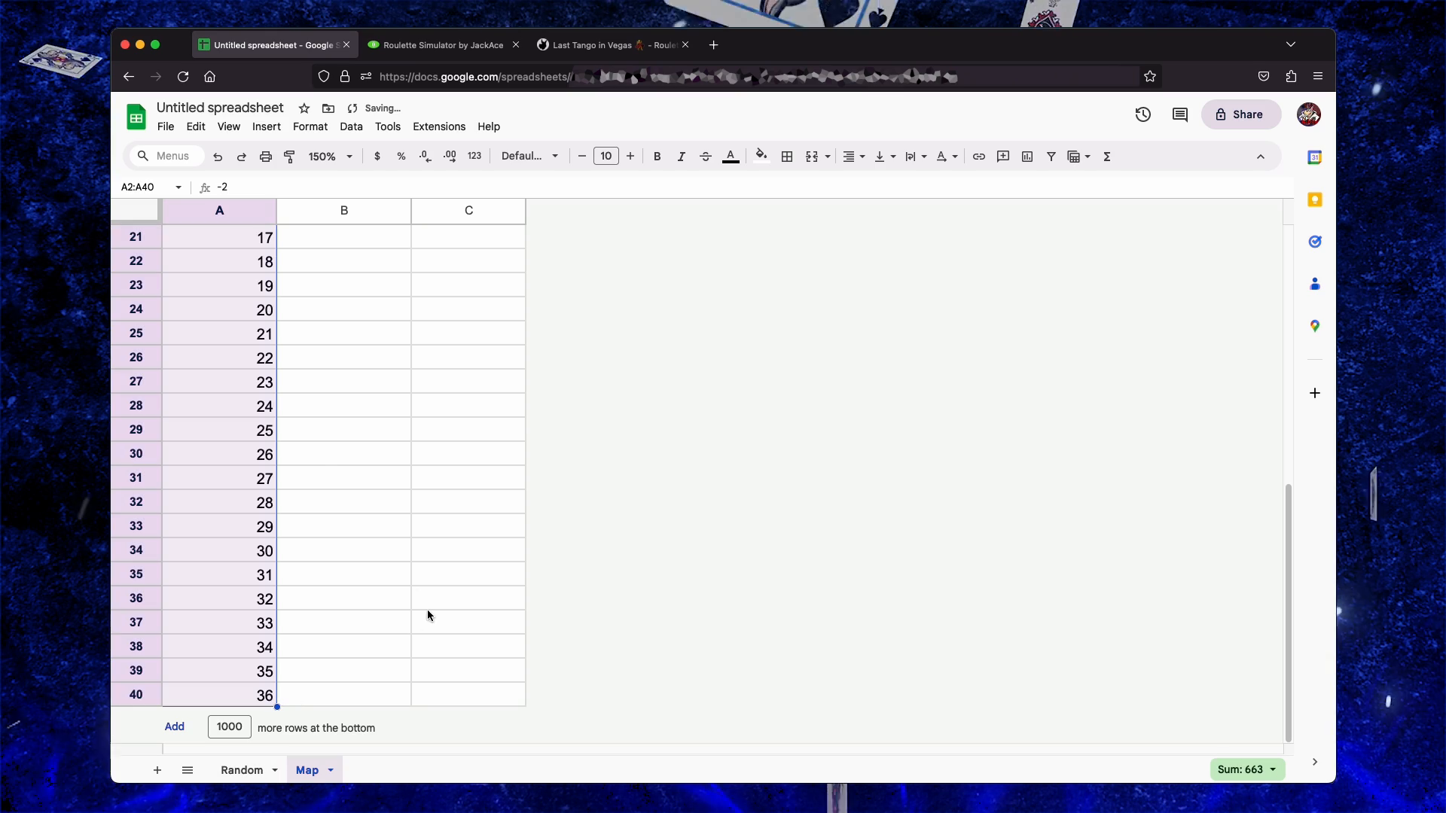
{"action": "scroll", "coordinate": [319, 457], "scroll_direction": "up", "scroll_amount": 3}
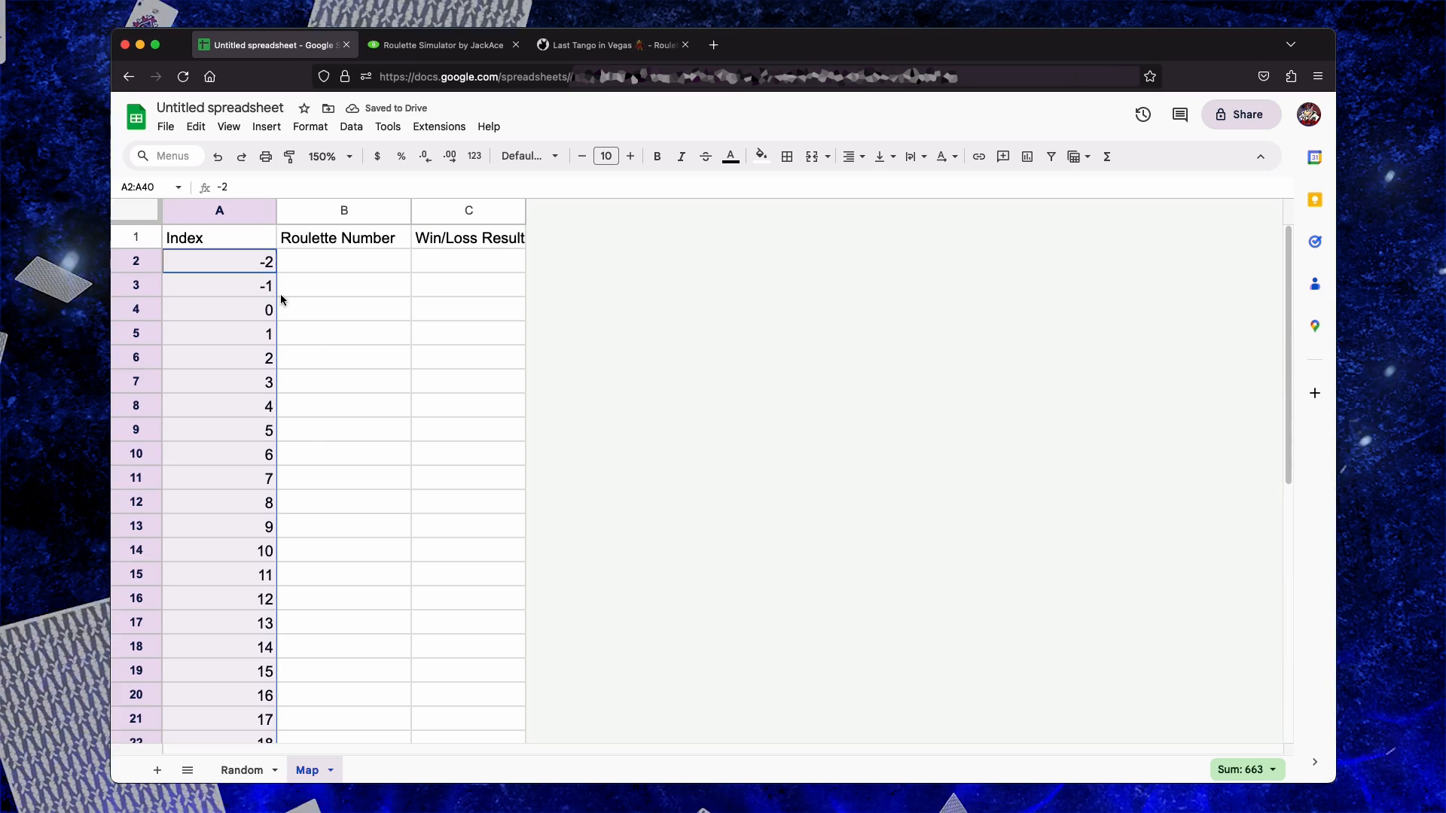
Enter the formula =TO_TEXT(A4) in B4 of the Map sheet
{"action": "left_click", "coordinate": [264, 305]}
{"action": "left_click", "coordinate": [333, 262]}
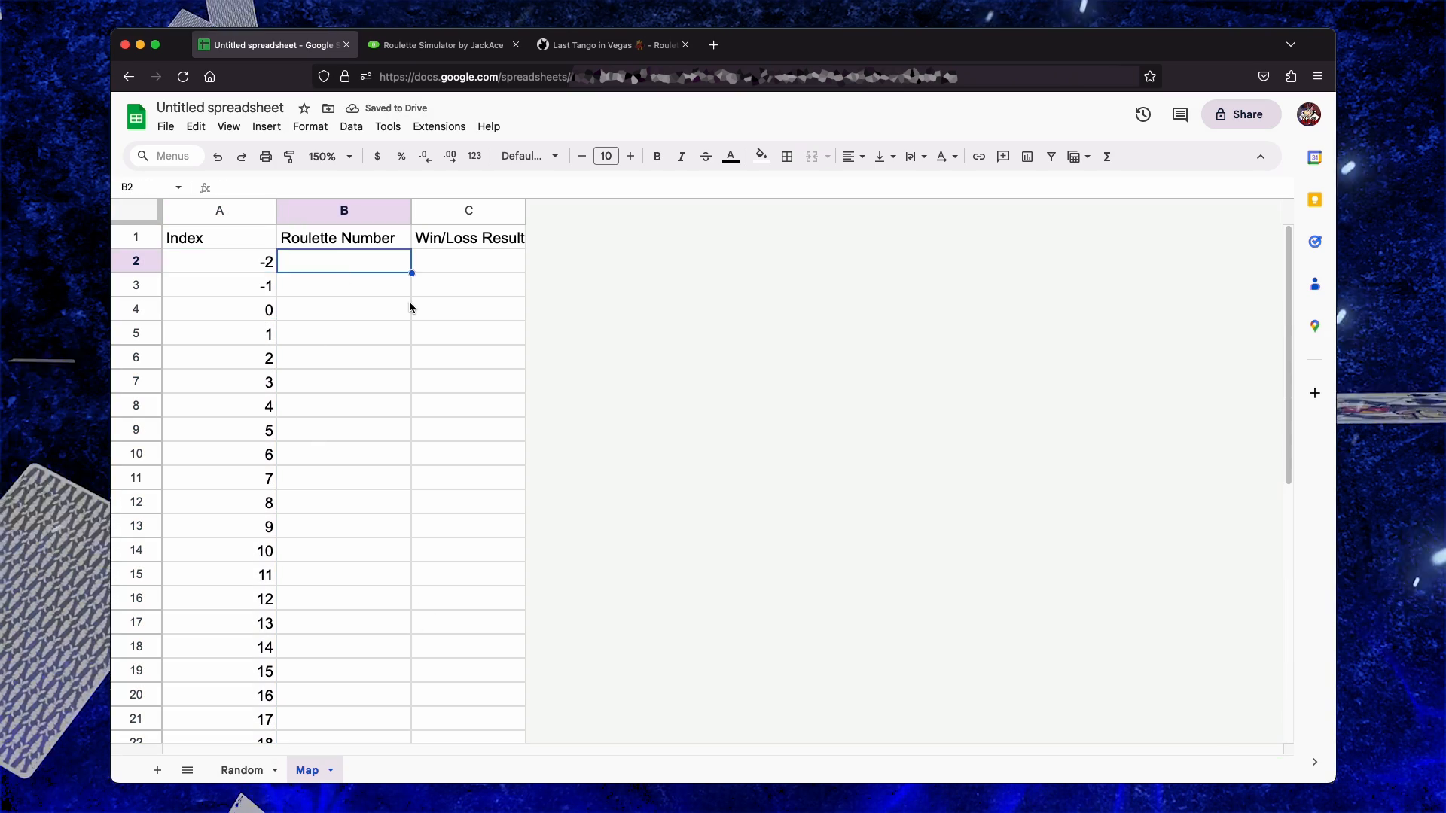
{"action": "left_click", "coordinate": [409, 307]}
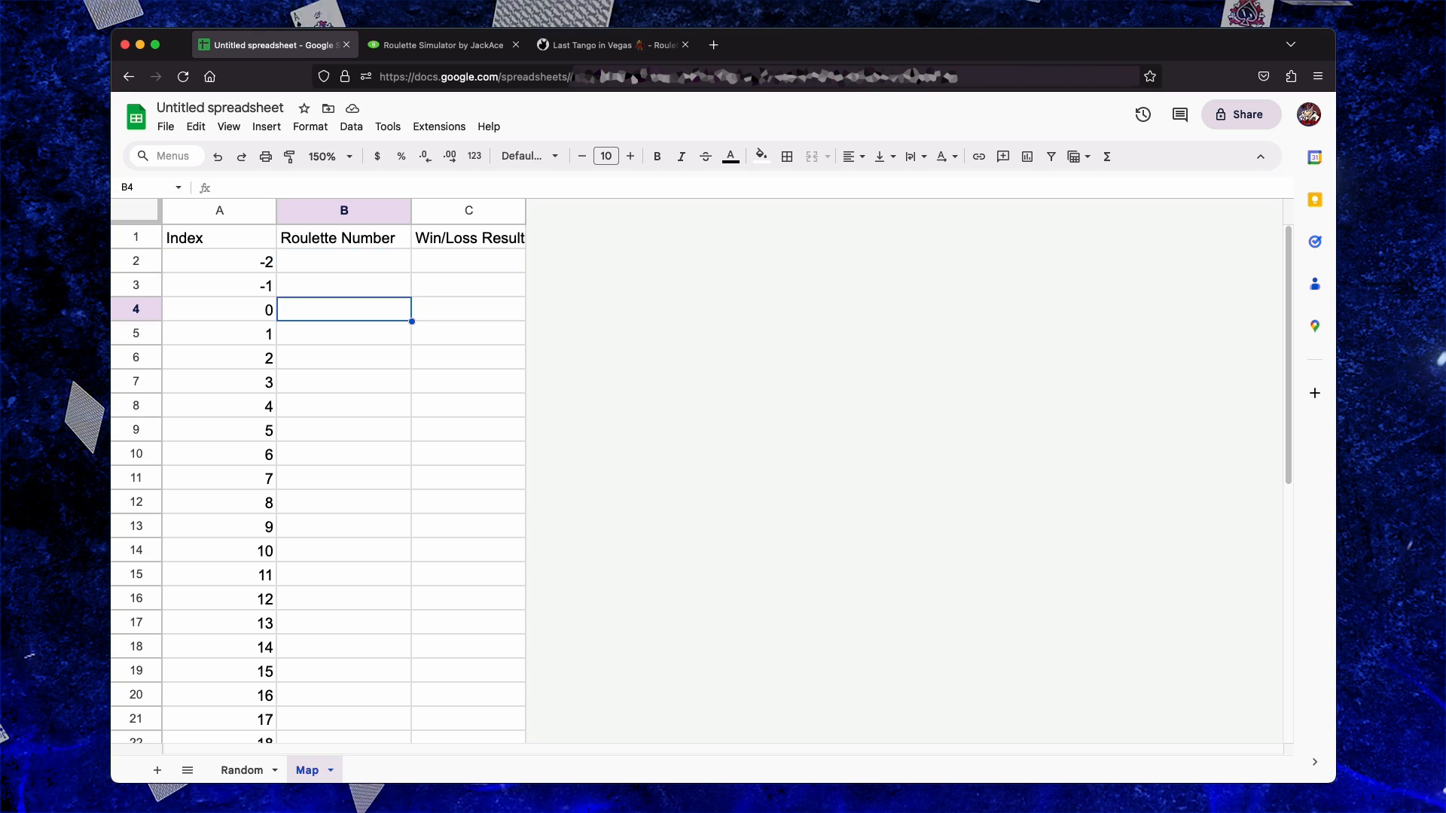
{"action": "type", "text": "=TO_TEXT("}
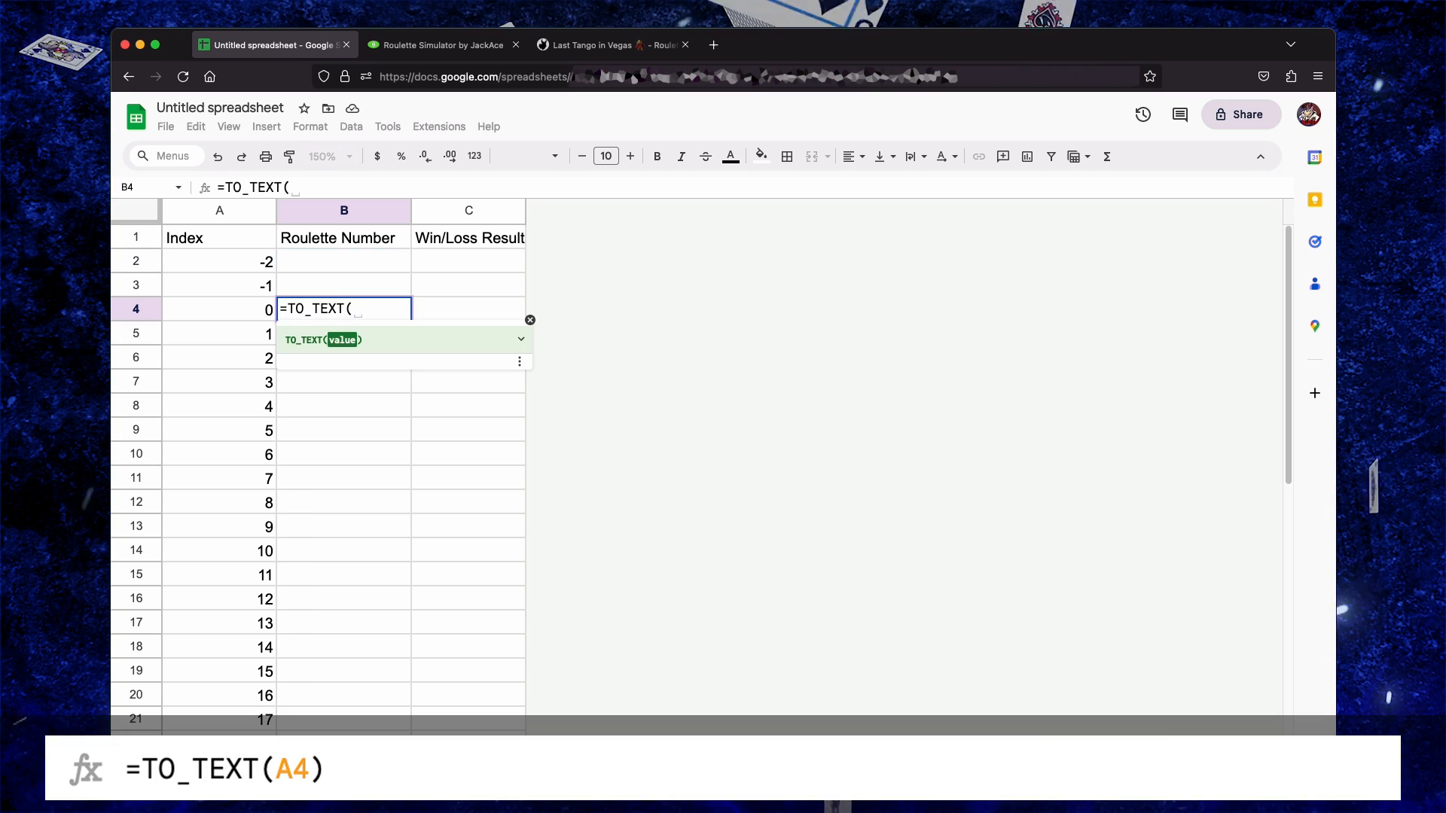
{"action": "type", "text": "A4"}
{"action": "key", "text": "Return"}
{"action": "key", "text": "Up"}
Copy the TO_TEXT formula from B4 into B5:B40
{"action": "key", "text": "Down"}
{"action": "key", "text": "Up"}
{"action": "key", "text": "ctrl+c"}
{"action": "key", "text": "Down"}
{"action": "key", "text": "ctrl+shift+Down"}
{"action": "key", "text": "ctrl+v"}
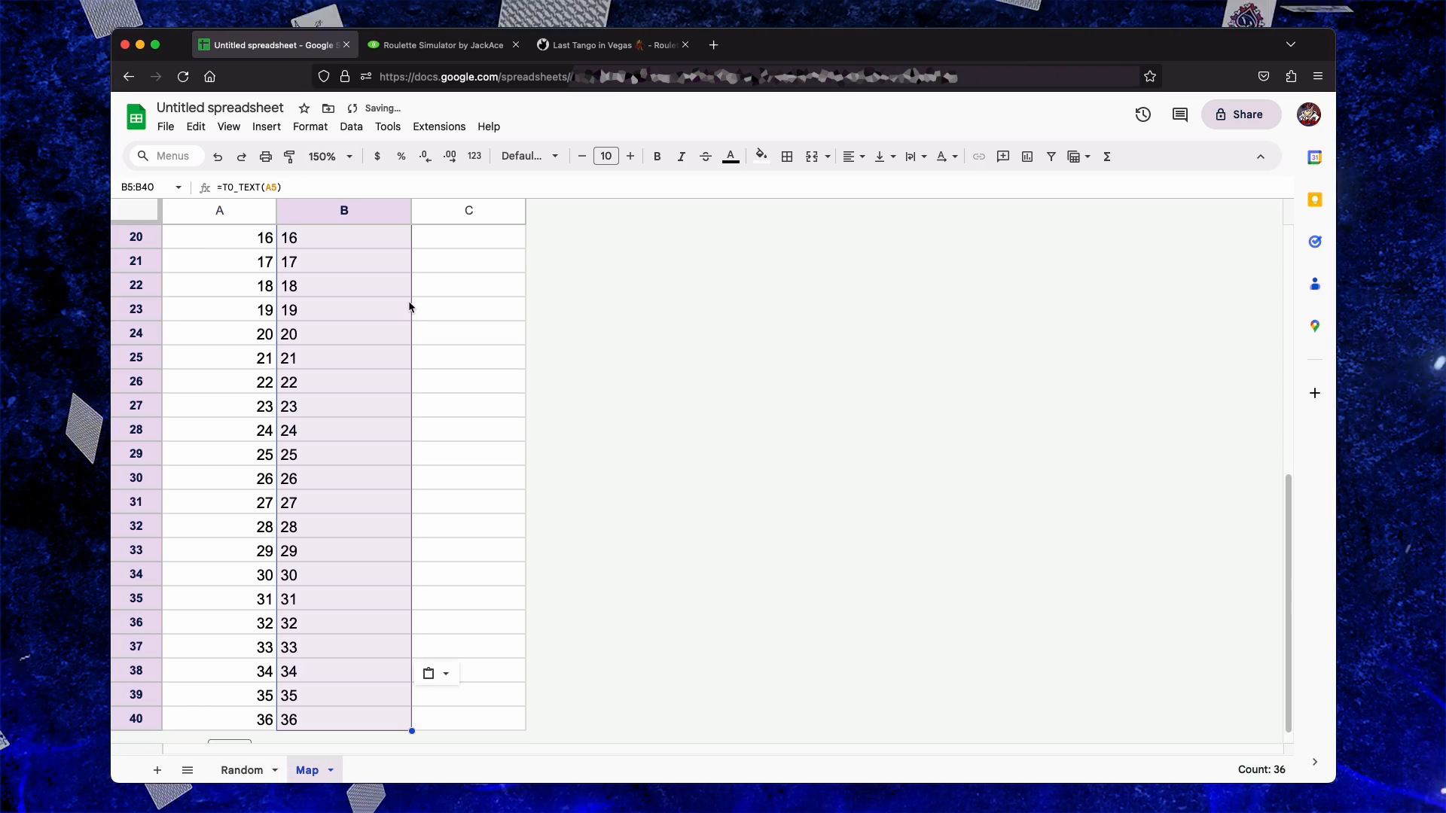
Check the copied roulette numbers in column B against the index values from row 40 up to row 4
{"action": "key", "text": "Up"}
{"action": "key", "text": "ctrl+Down"}
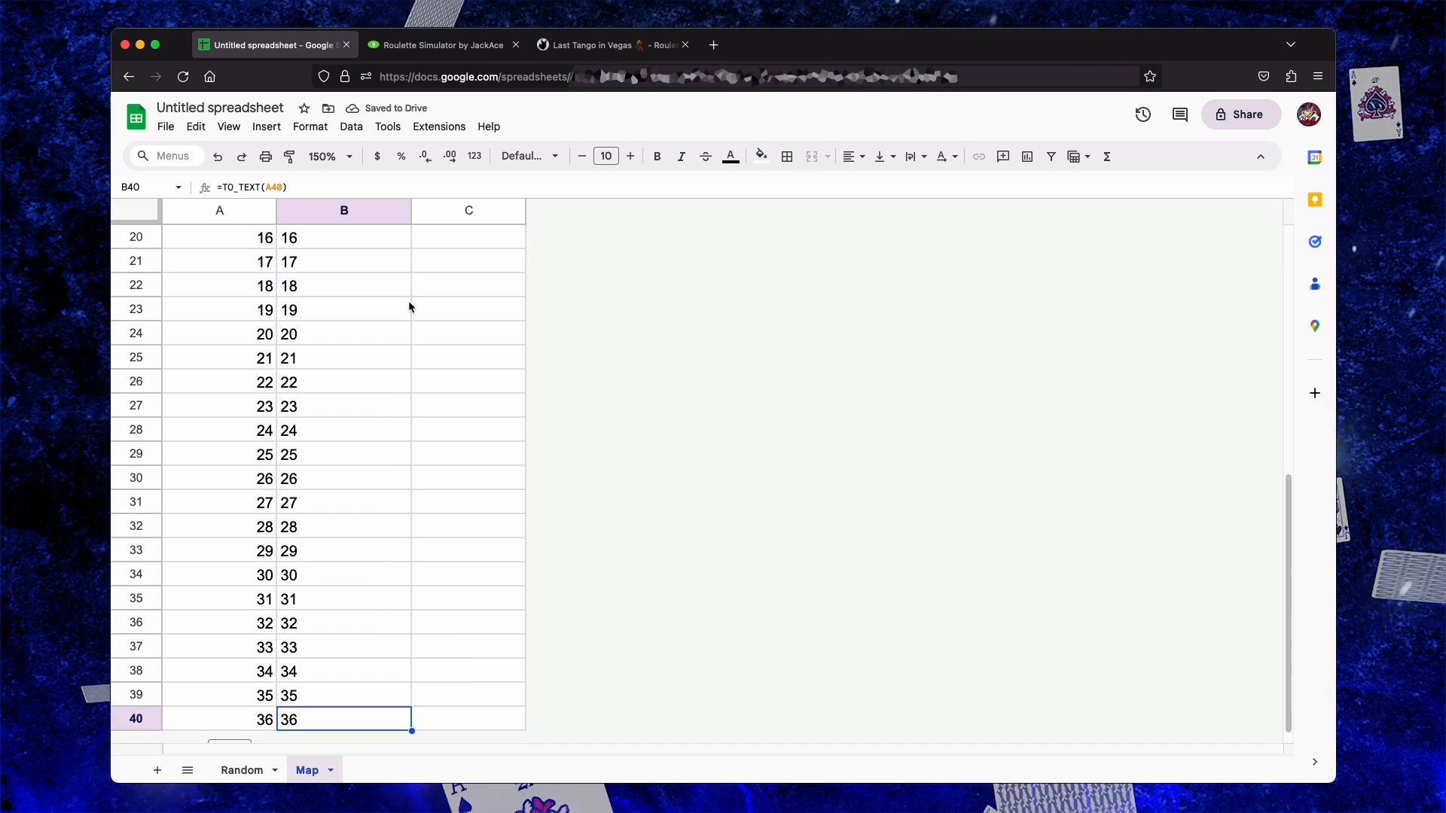
{"action": "key", "text": "Up"}
{"action": "key", "text": "Up"}
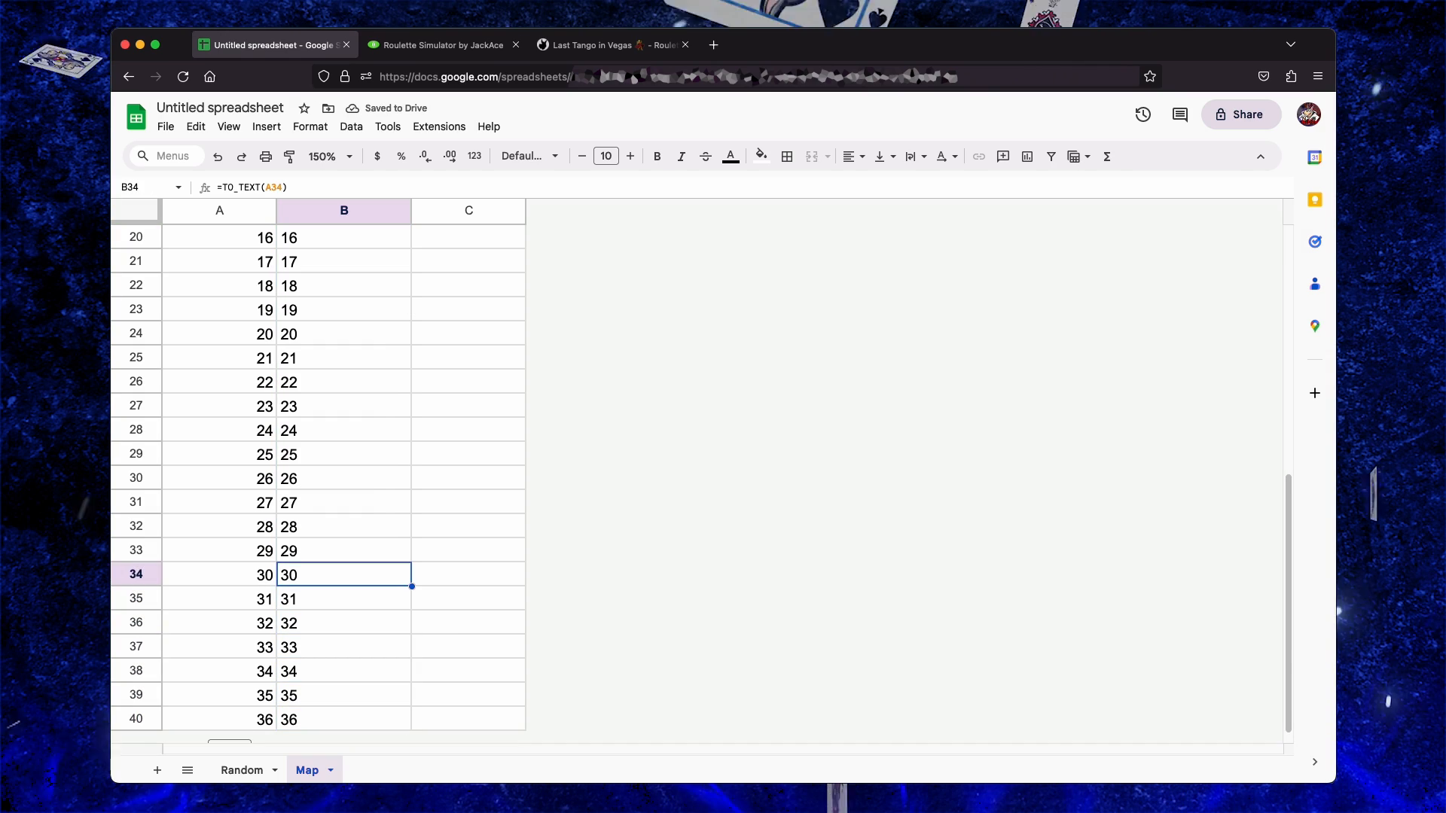
{"action": "key", "text": "Left"}
{"action": "key", "text": "Up"}
{"action": "key", "text": "Up"}
{"action": "key", "text": "Up"}
{"action": "key", "text": "Up"}
{"action": "key", "text": "Up"}
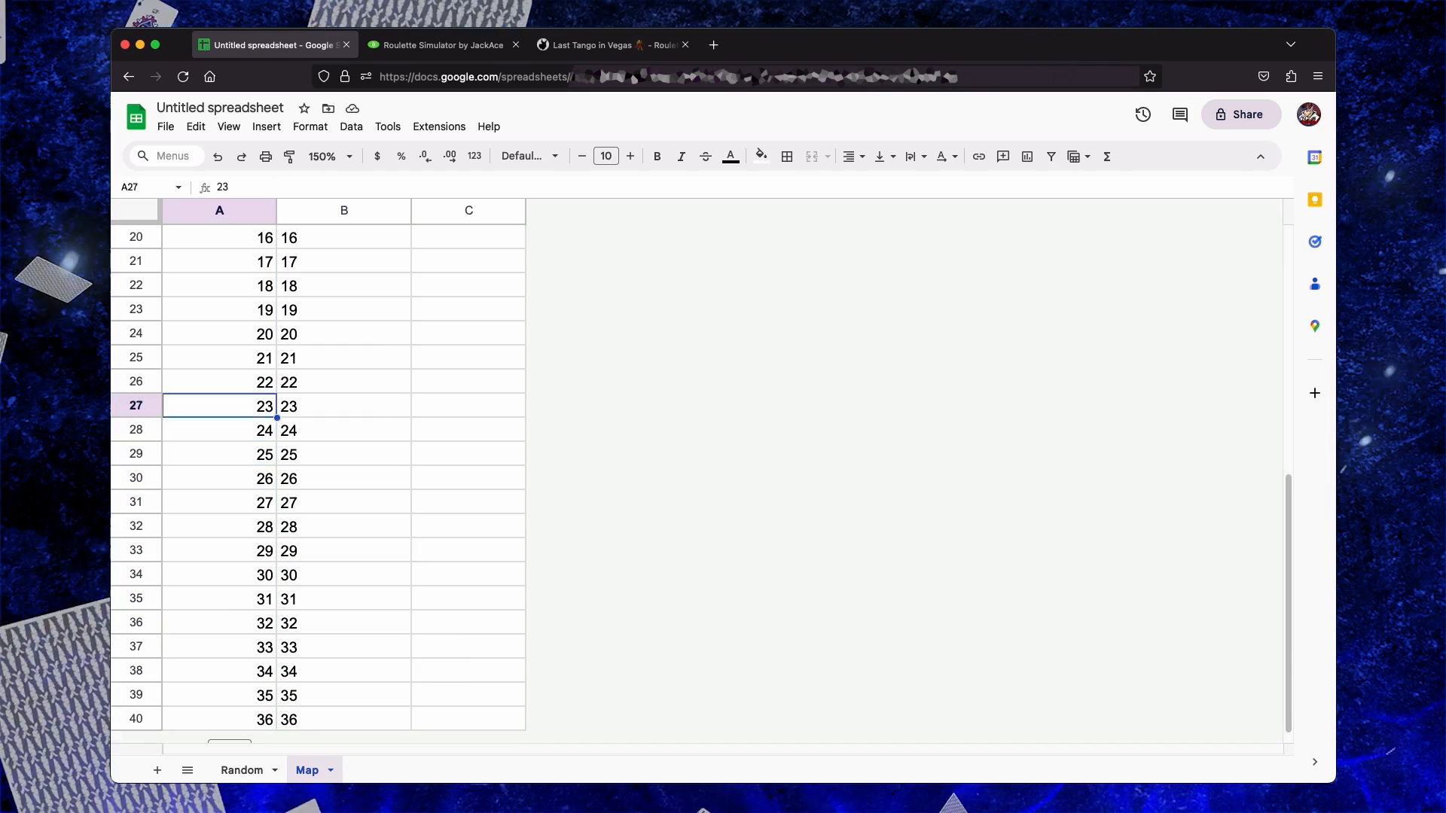
{"action": "key", "text": "ctrl+Up"}
{"action": "key", "text": "Right"}
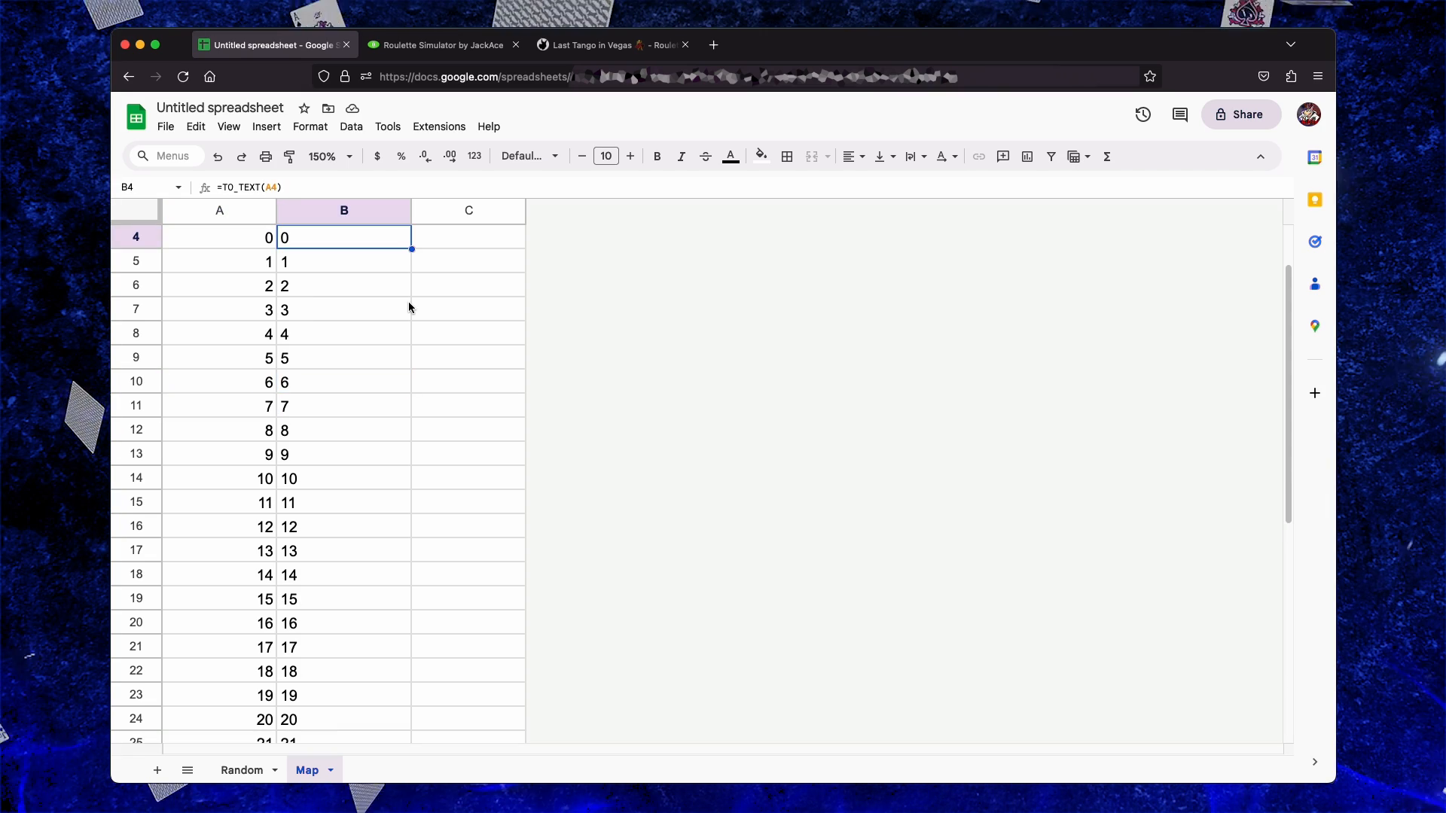
Try to enter 000 as a plain value in B2
{"action": "key", "text": "Down"}
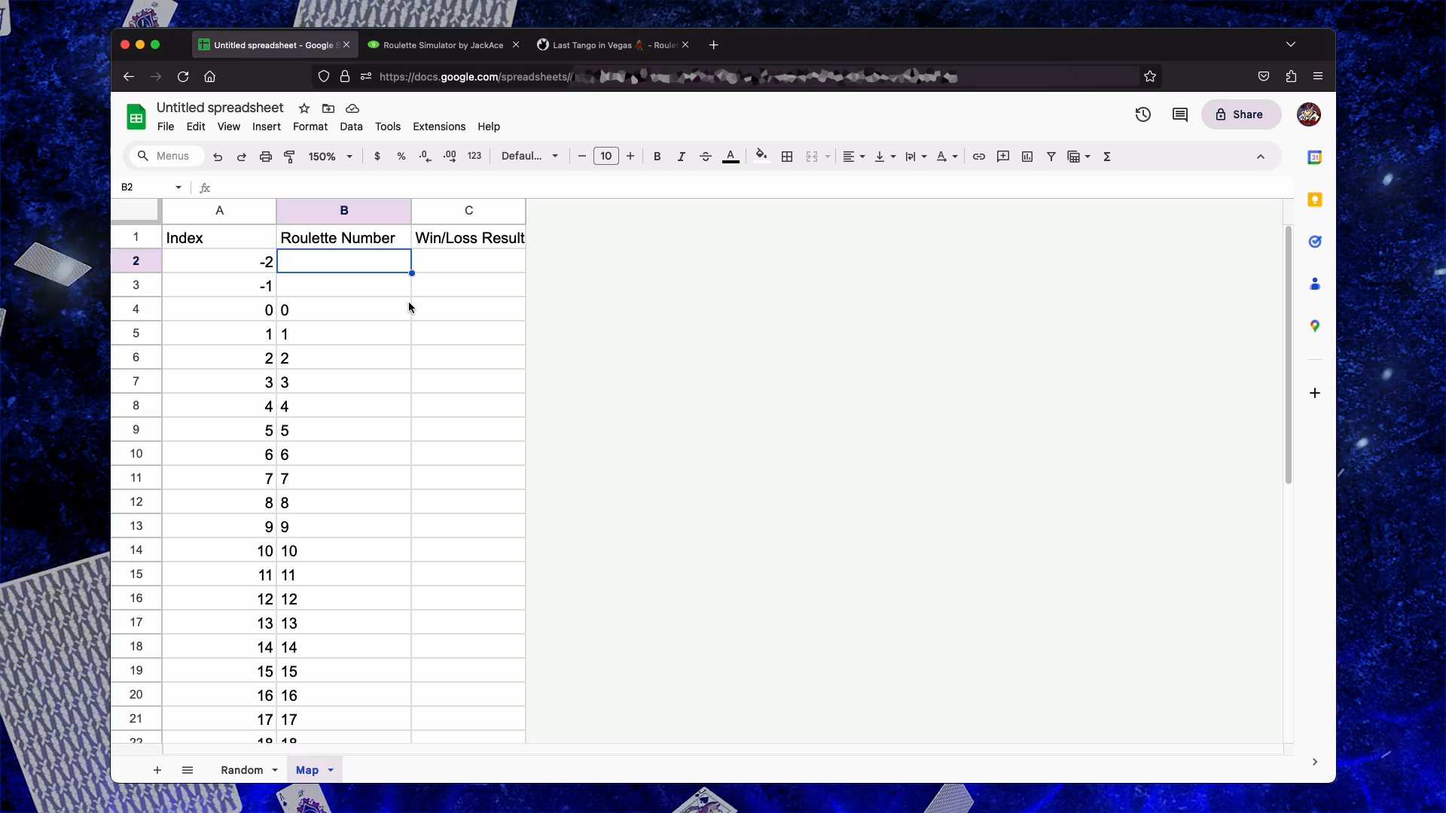
{"action": "type", "text": "000"}
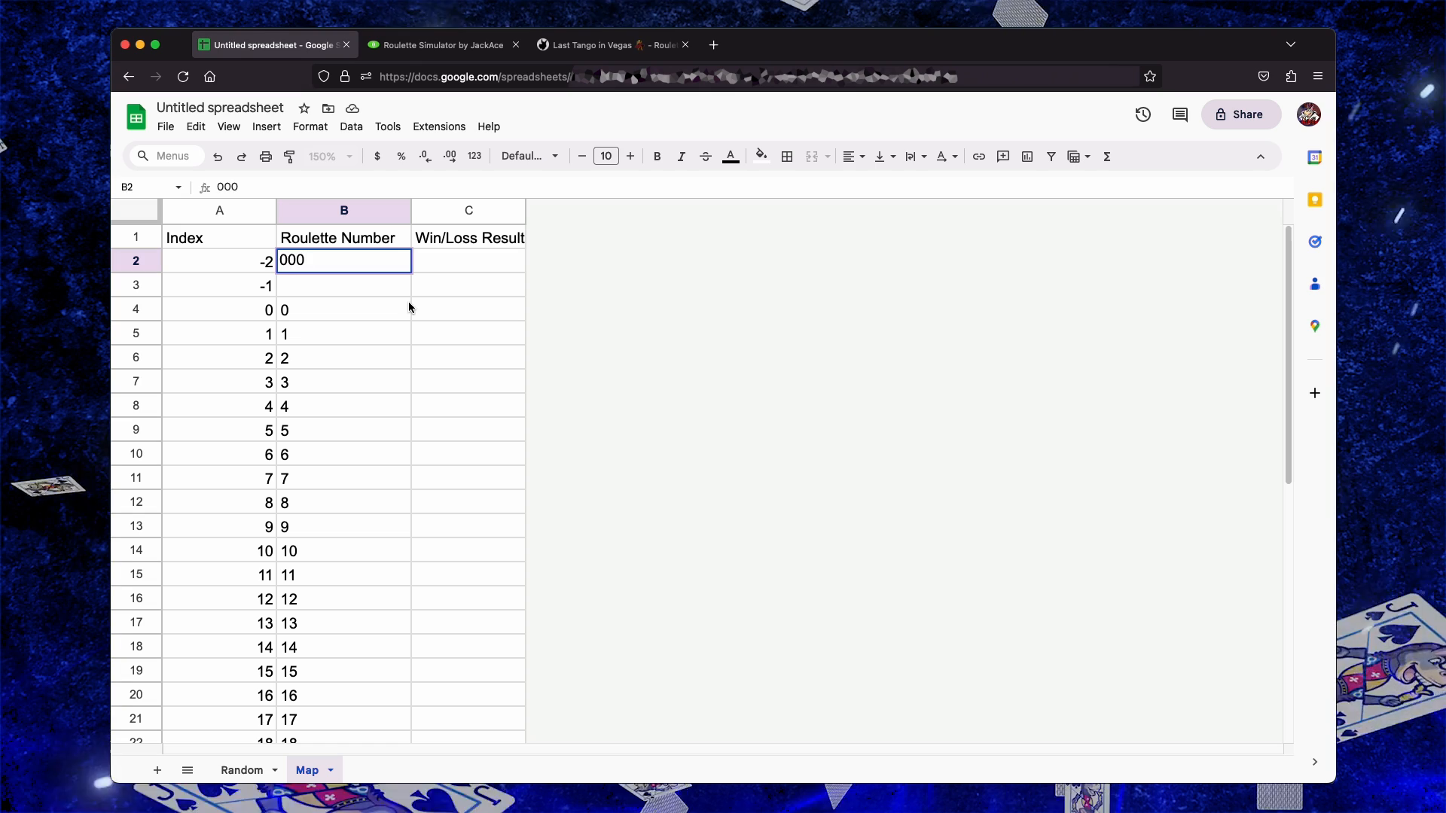
{"action": "key", "text": "Return"}
{"action": "key", "text": "Up"}
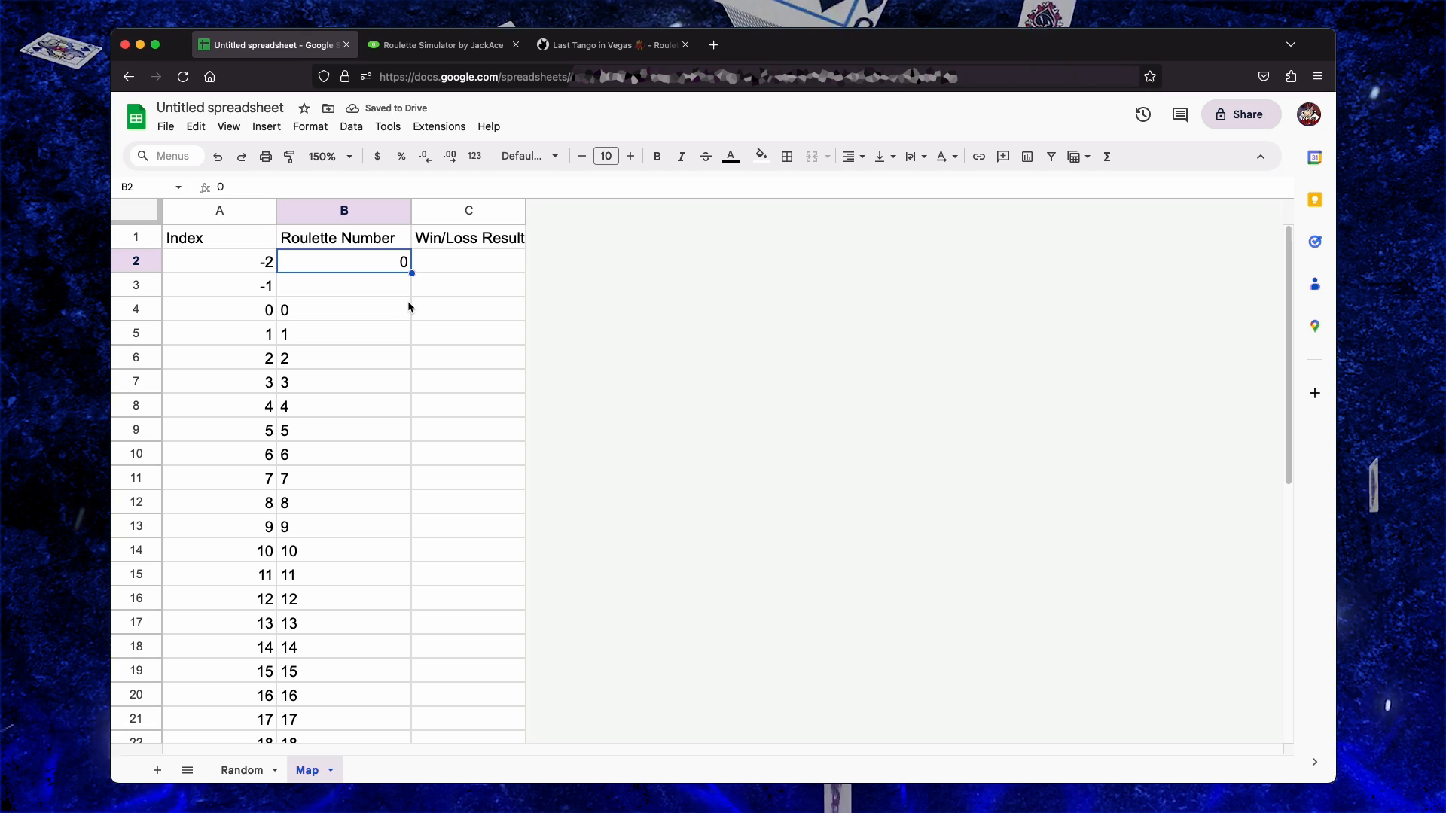
Enter '000 in B2 and '00 in B3 as text values for the index values -2 and -1
{"action": "type", "text": "'"}
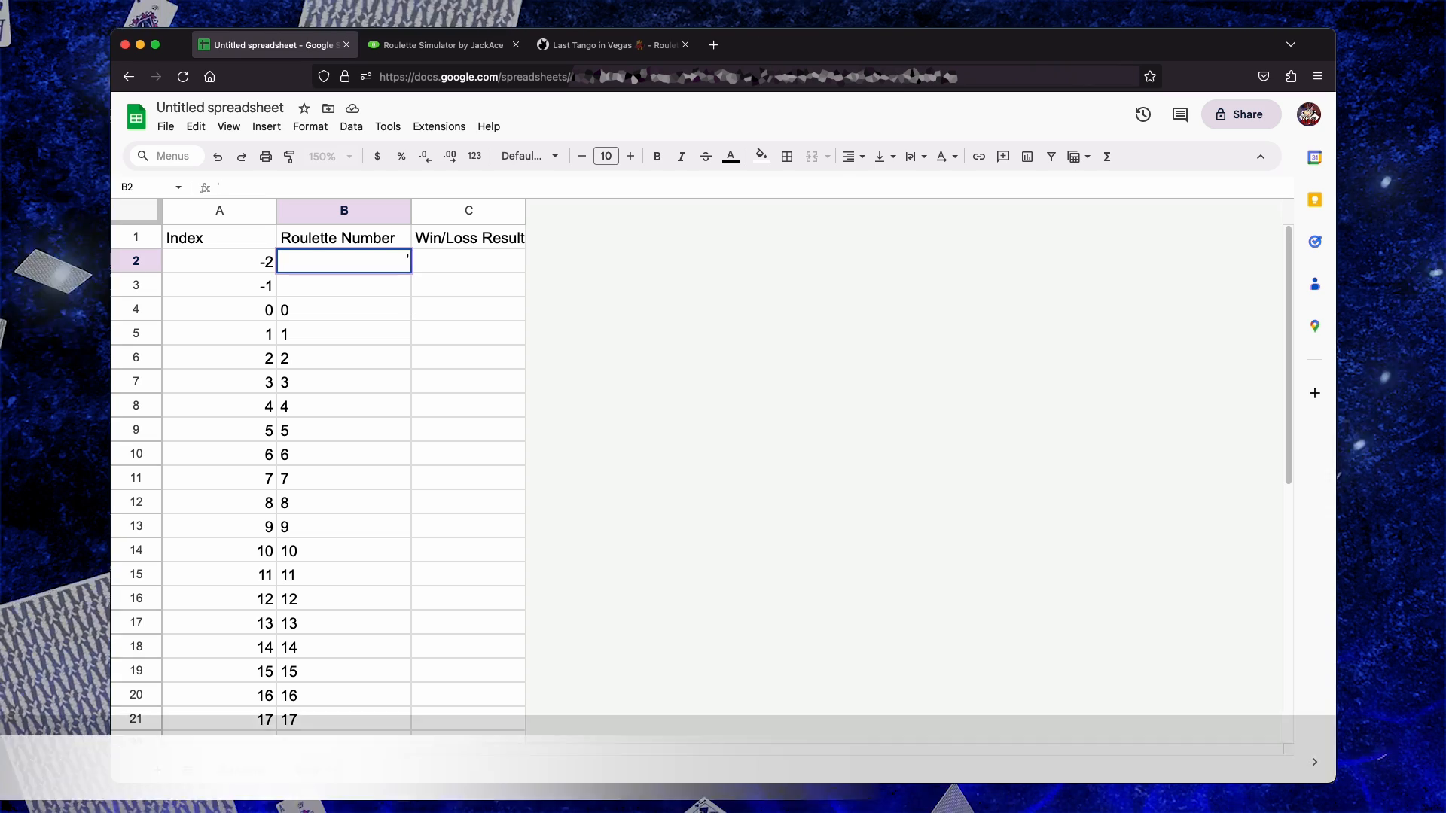
{"action": "type", "text": "000"}
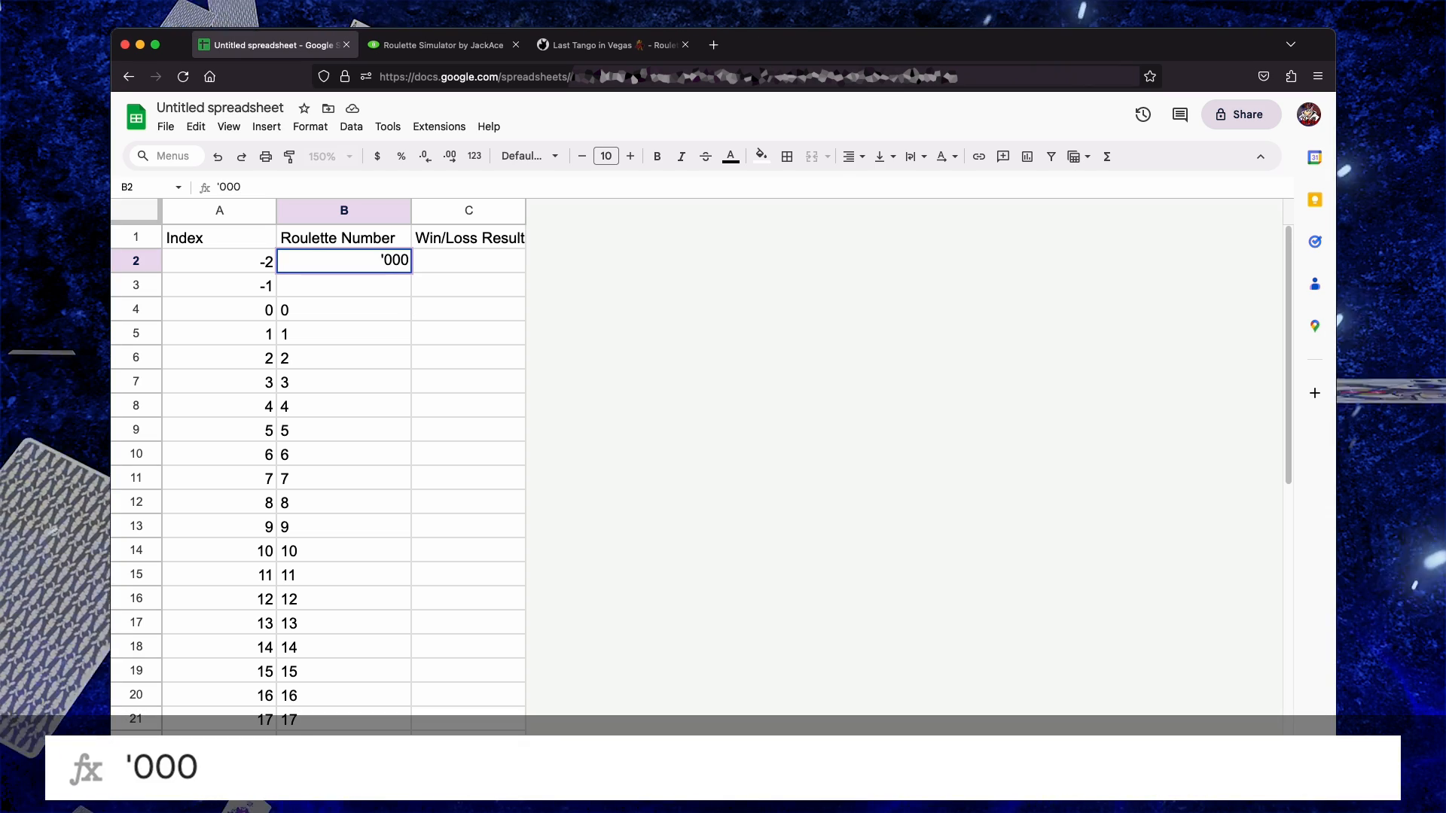
{"action": "key", "text": "Return"}
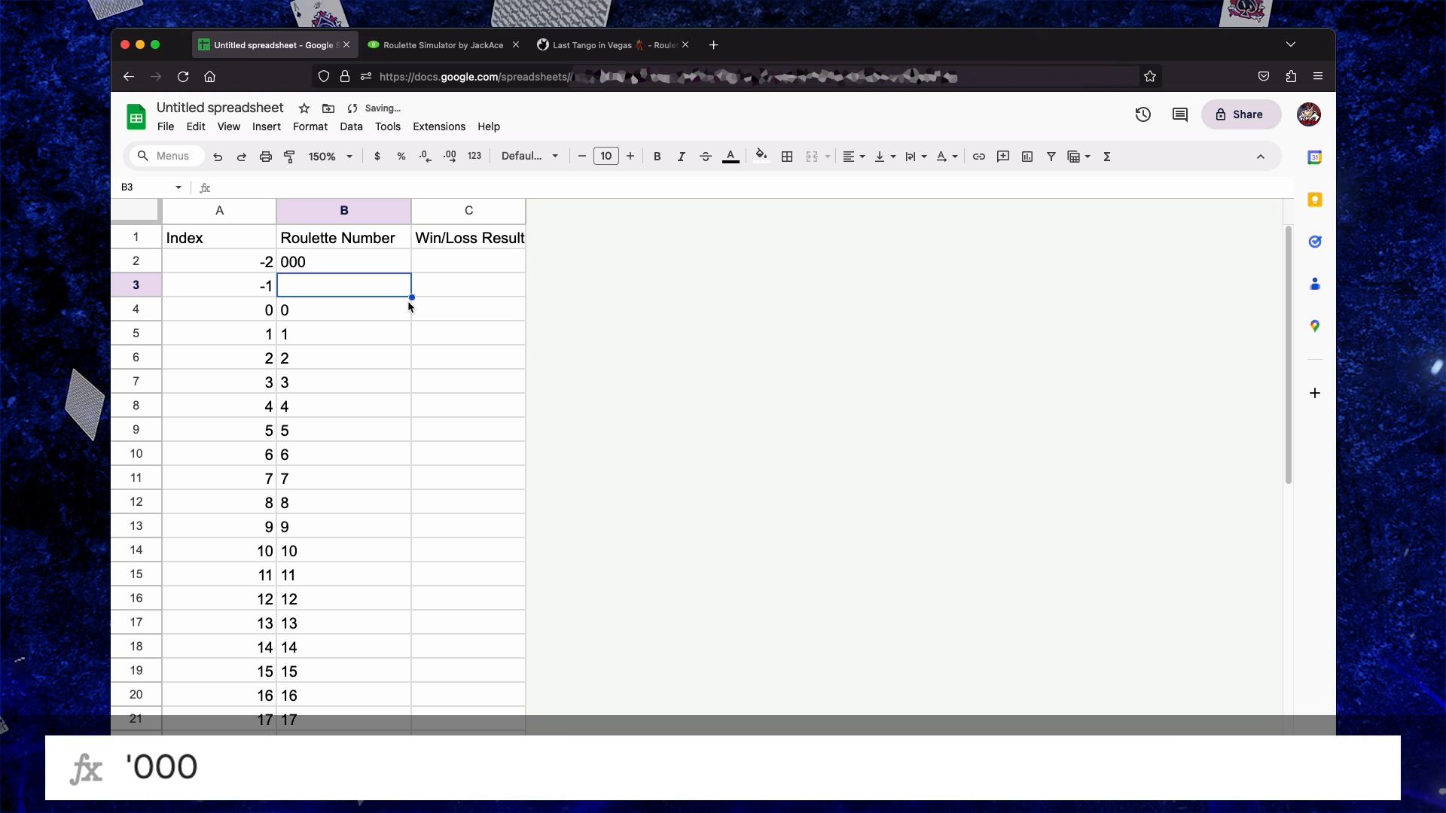
{"action": "type", "text": "'00"}
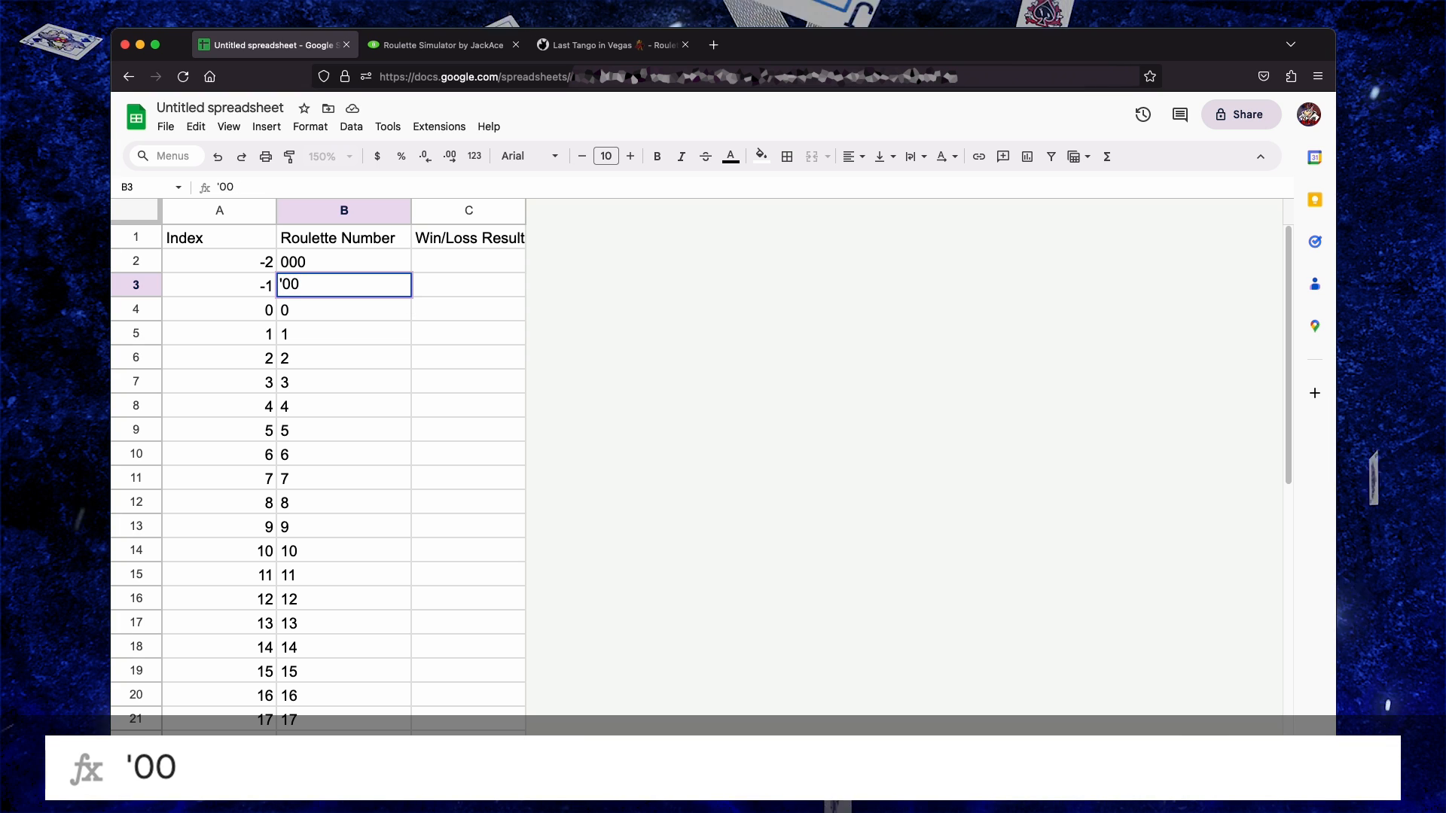
{"action": "key", "text": "Up"}
Replace the formulas in B2:B40 with their results by copying the range and pasting values only over it
{"action": "key", "text": "Down"}
{"action": "key", "text": "Down"}
{"action": "key", "text": "Down"}
{"action": "key", "text": "Up"}
{"action": "key", "text": "Up"}
{"action": "key", "text": "Up"}
{"action": "key", "text": "Up"}
{"action": "key", "text": "Down"}
{"action": "key", "text": "Up"}
{"action": "key", "text": "super+shift+Down"}
{"action": "key", "text": "super+c"}
{"action": "right_click", "coordinate": [374, 304]}
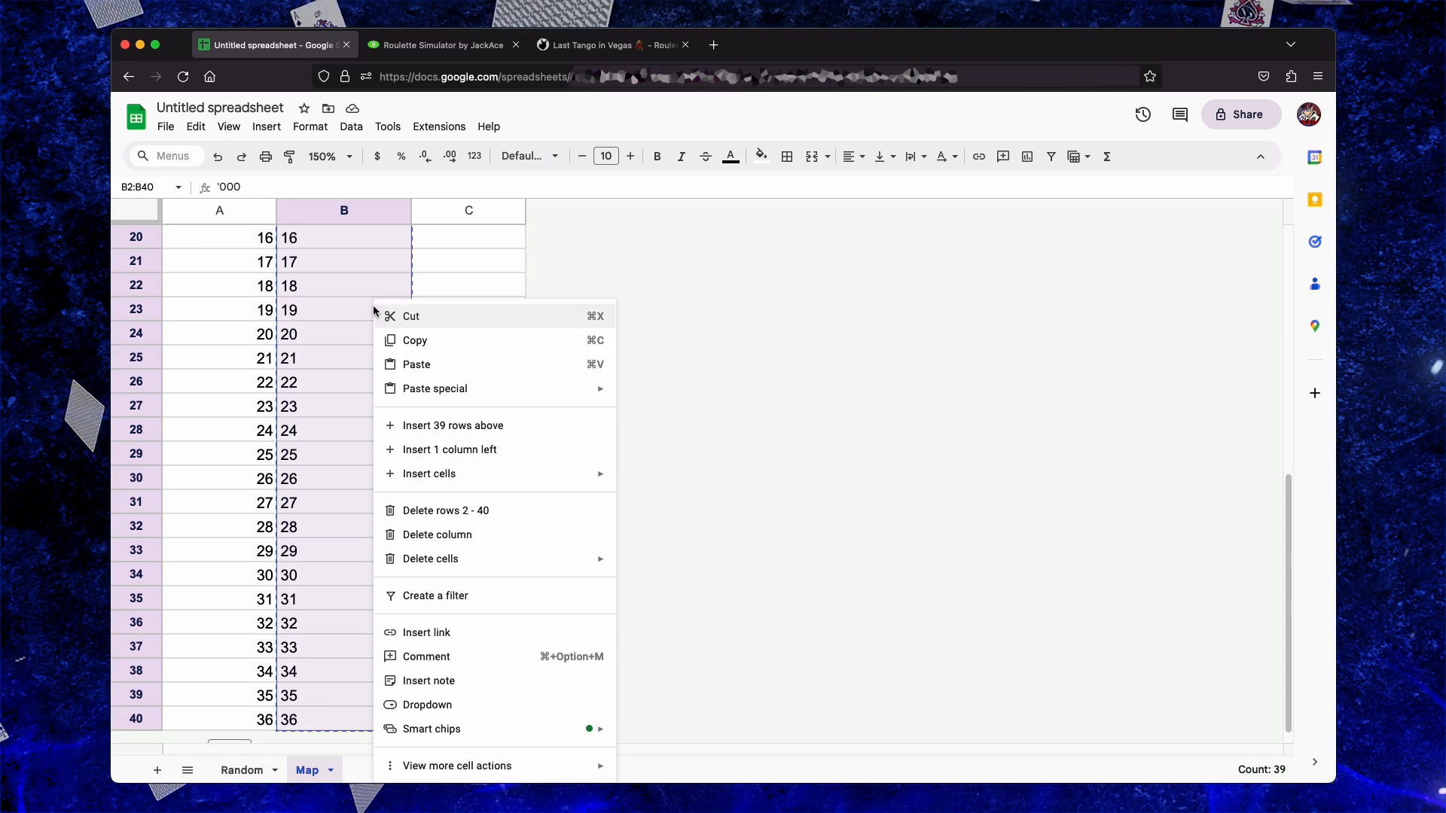
{"action": "mouse_move", "coordinate": [446, 393]}
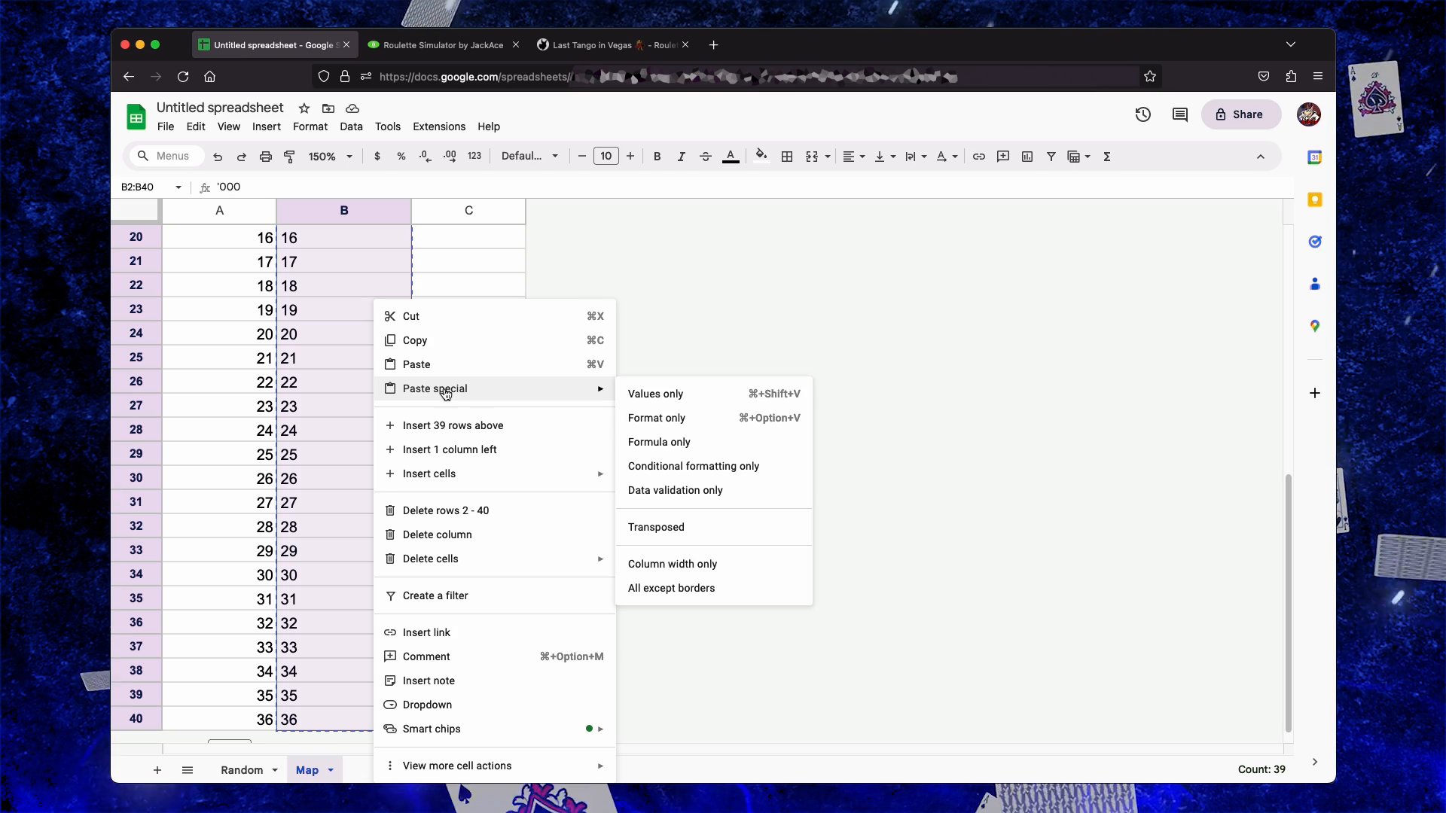
{"action": "left_click", "coordinate": [645, 394]}
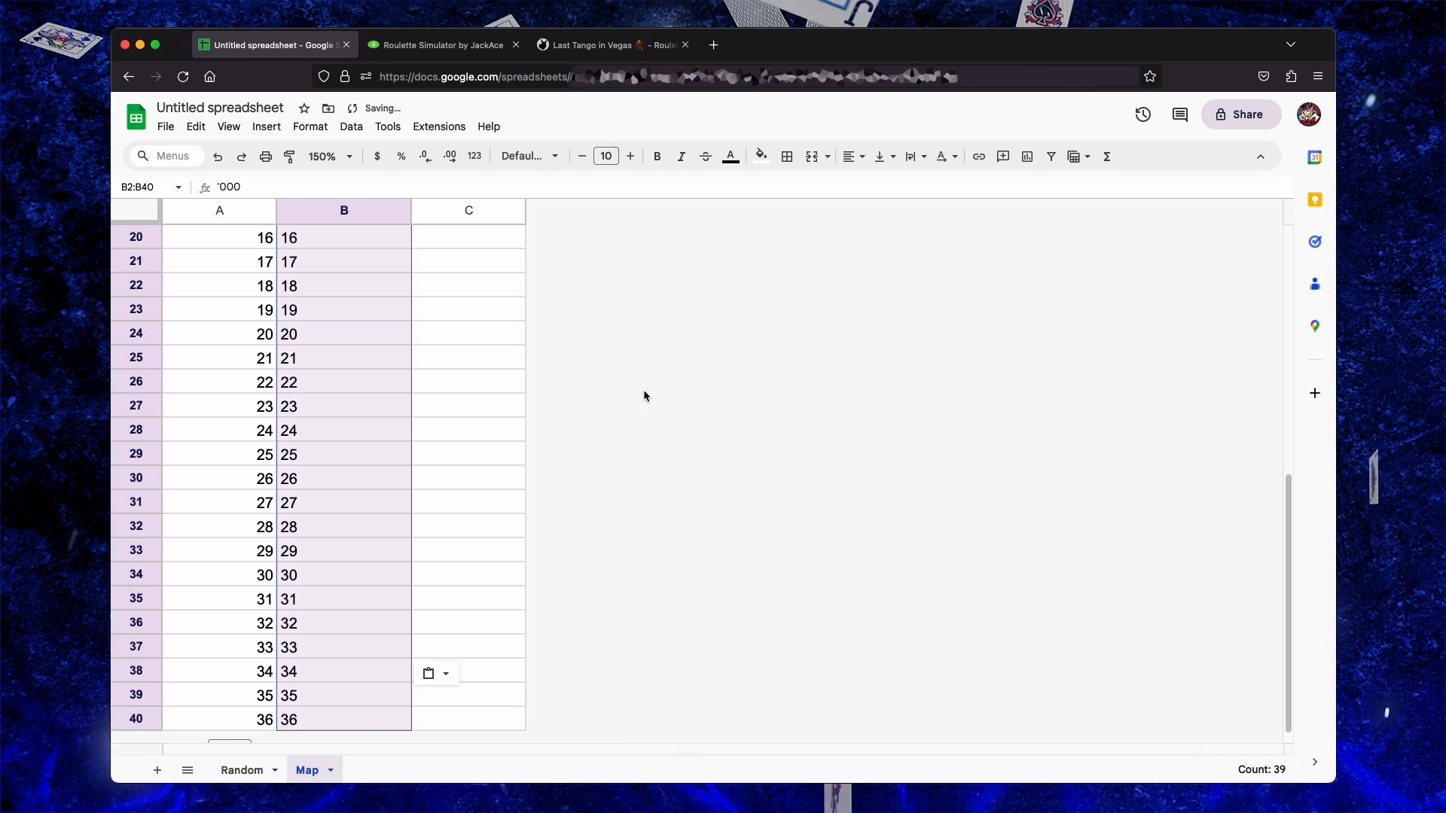
Inspect the cells in column B of the Map sheet to check that they hold plain values instead of formulas
{"action": "left_click", "coordinate": [371, 407]}
{"action": "key", "text": "Down"}
{"action": "key", "text": "Down"}
{"action": "key", "text": "Down"}
{"action": "key", "text": "Down"}
{"action": "key", "text": "Down"}
{"action": "key", "text": "Down"}
{"action": "key", "text": "Down"}
{"action": "key", "text": "Down"}
{"action": "key", "text": "Down"}
{"action": "key", "text": "Down"}
{"action": "key", "text": "Down"}
{"action": "key", "text": "Up"}
{"action": "key", "text": "Up"}
{"action": "key", "text": "Up"}
{"action": "key", "text": "Up"}
{"action": "key", "text": "Up"}
{"action": "key", "text": "Up"}
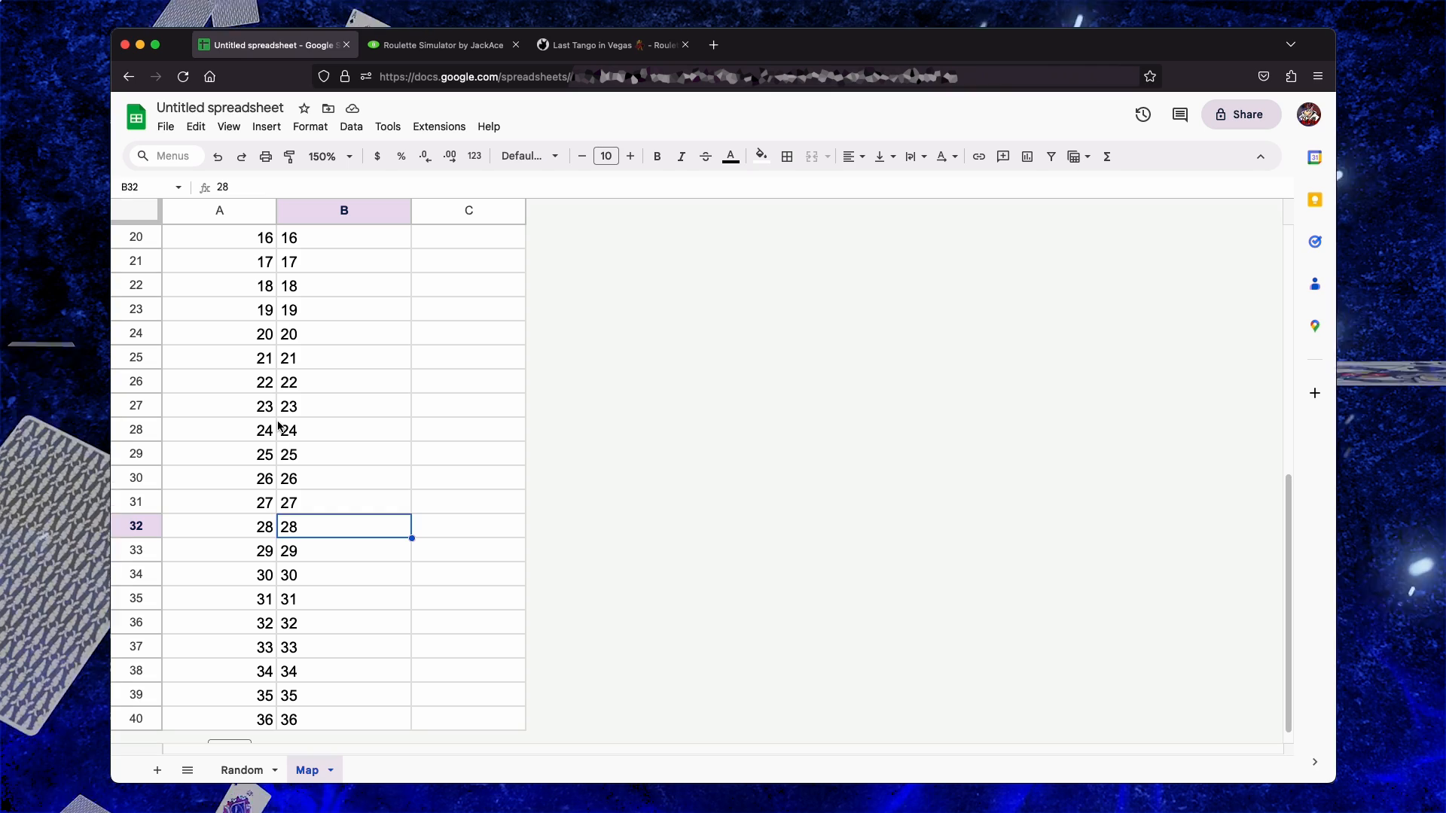
{"action": "key", "text": "super+Up"}
{"action": "key", "text": "Down"}
{"action": "key", "text": "Down"}
{"action": "key", "text": "Down"}
{"action": "key", "text": "Down"}
{"action": "key", "text": "Down"}
{"action": "key", "text": "Down"}
{"action": "key", "text": "Down"}
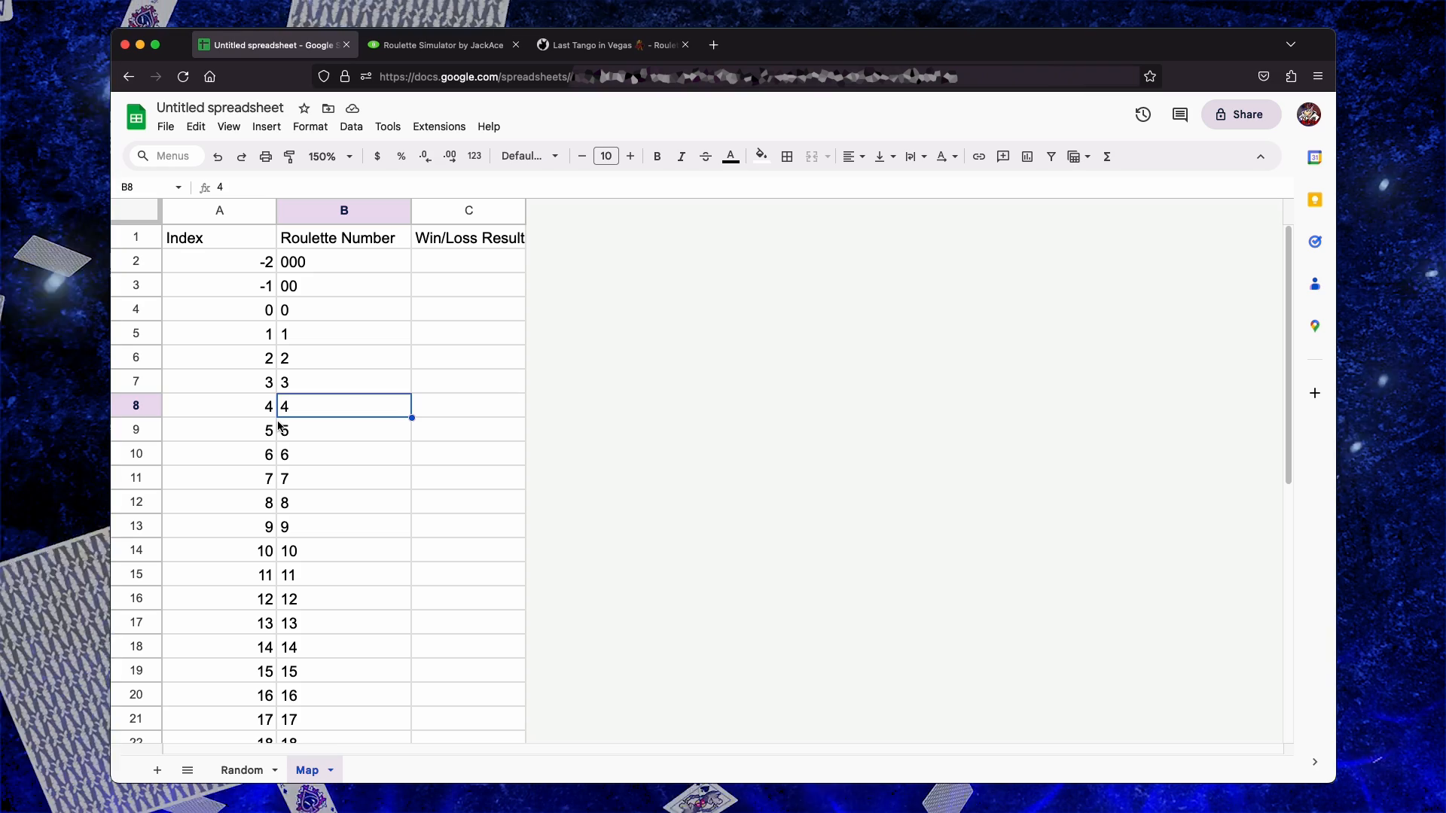
Review the random index list on the Random sheet from its first to its last row, and return to the Map sheet
{"action": "left_click", "coordinate": [241, 770]}
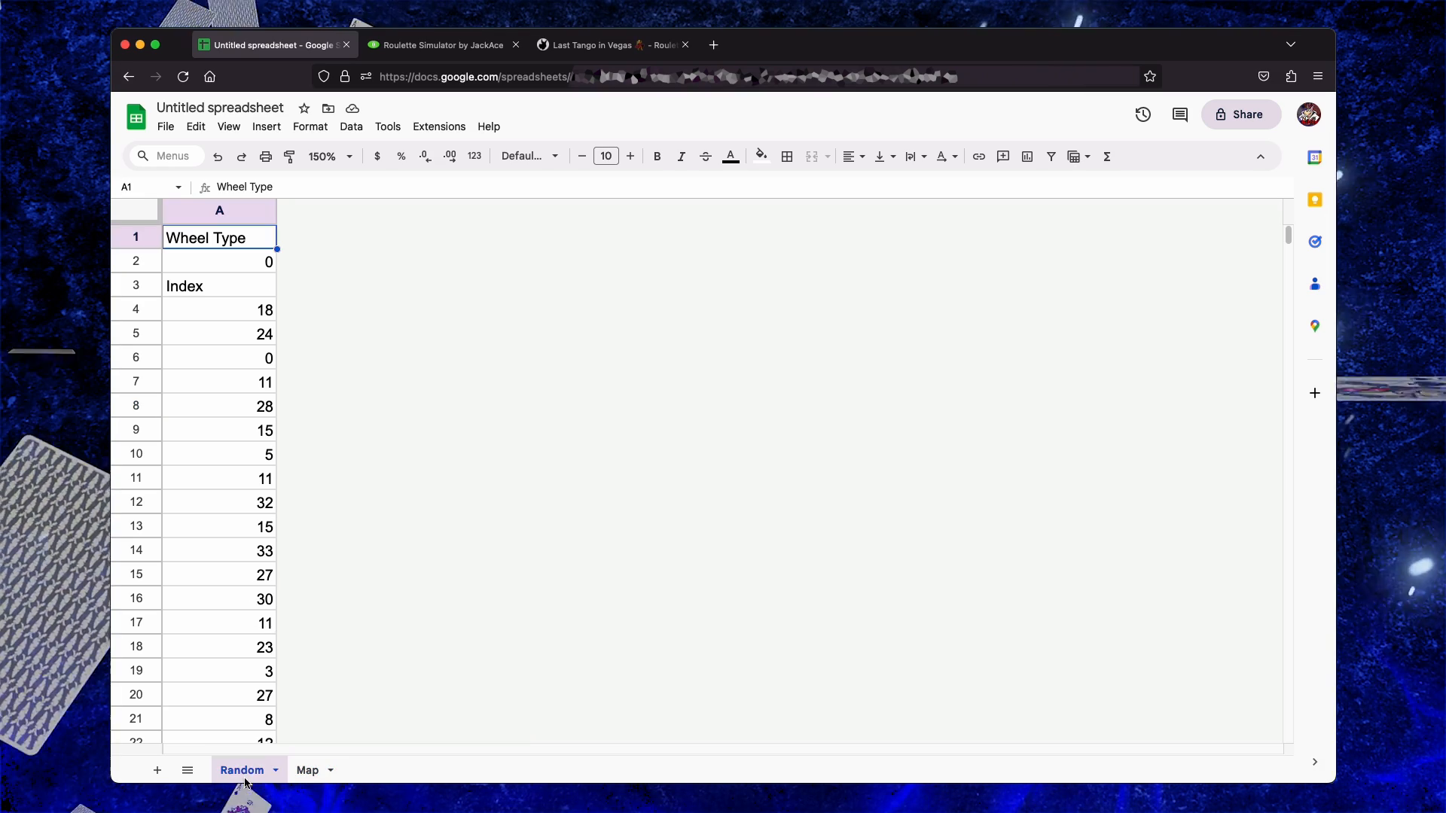
{"action": "left_click", "coordinate": [228, 341]}
{"action": "key", "text": "super+Down"}
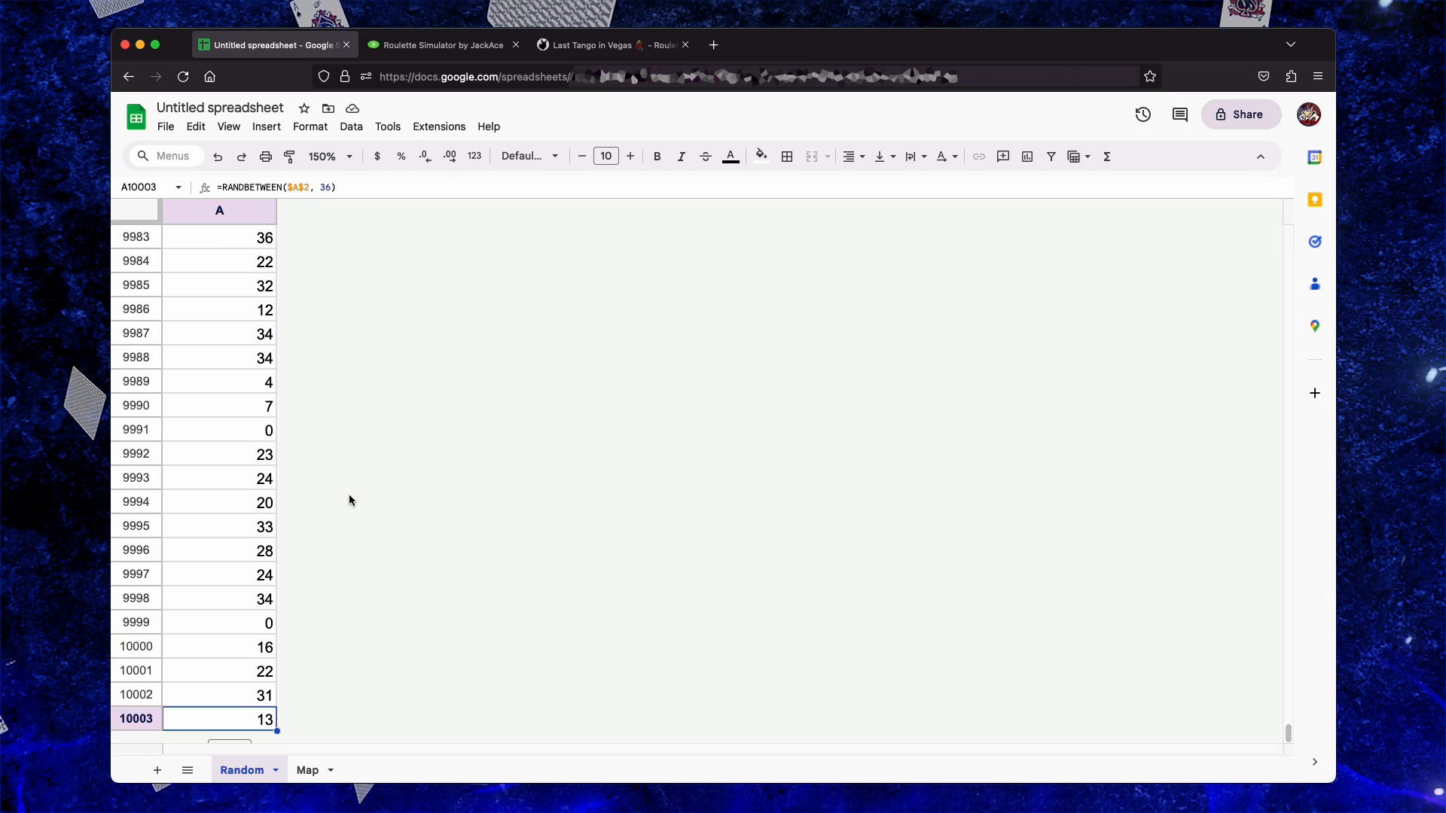
{"action": "key", "text": "super+Up"}
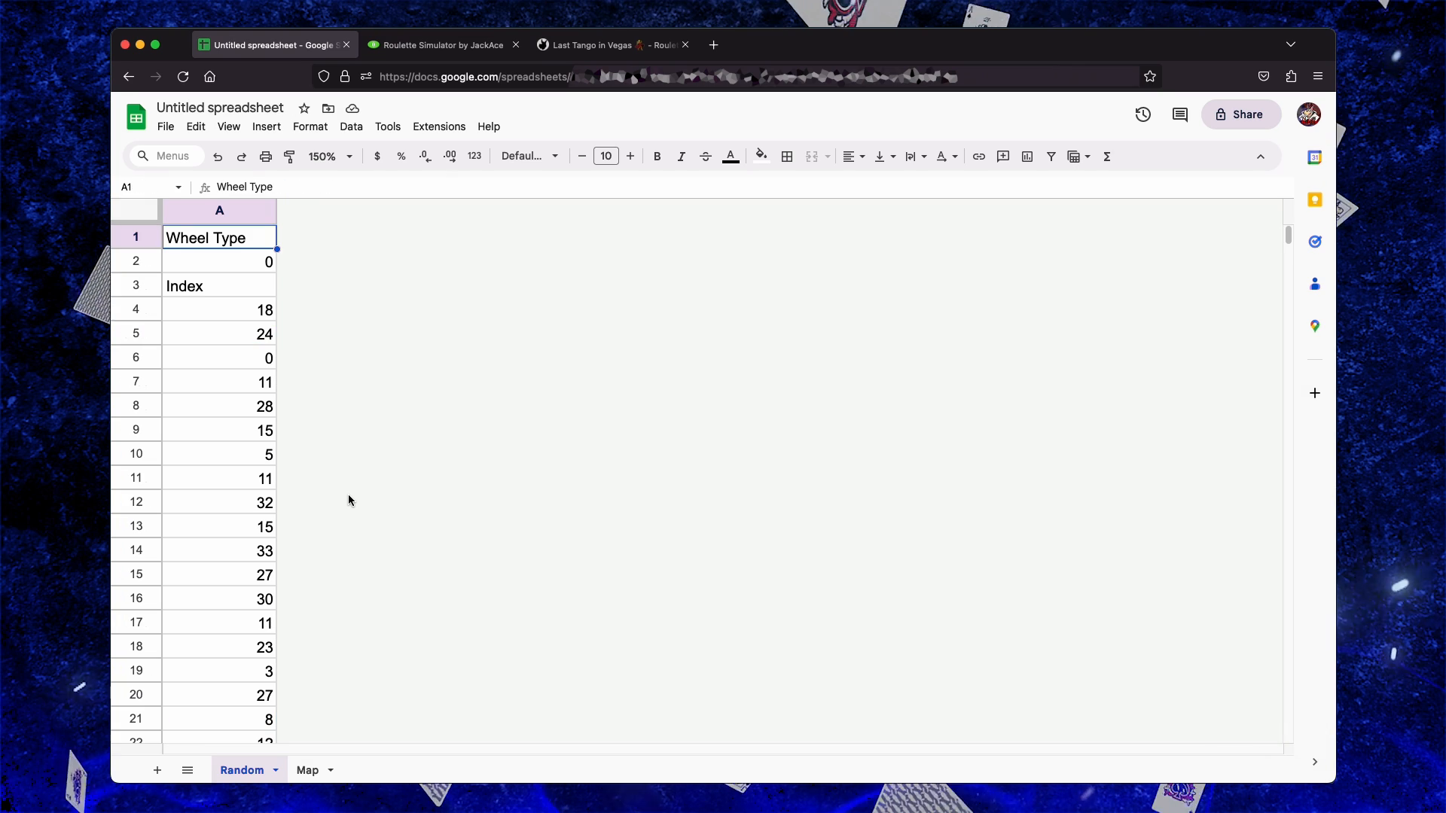
{"action": "left_click", "coordinate": [308, 770]}
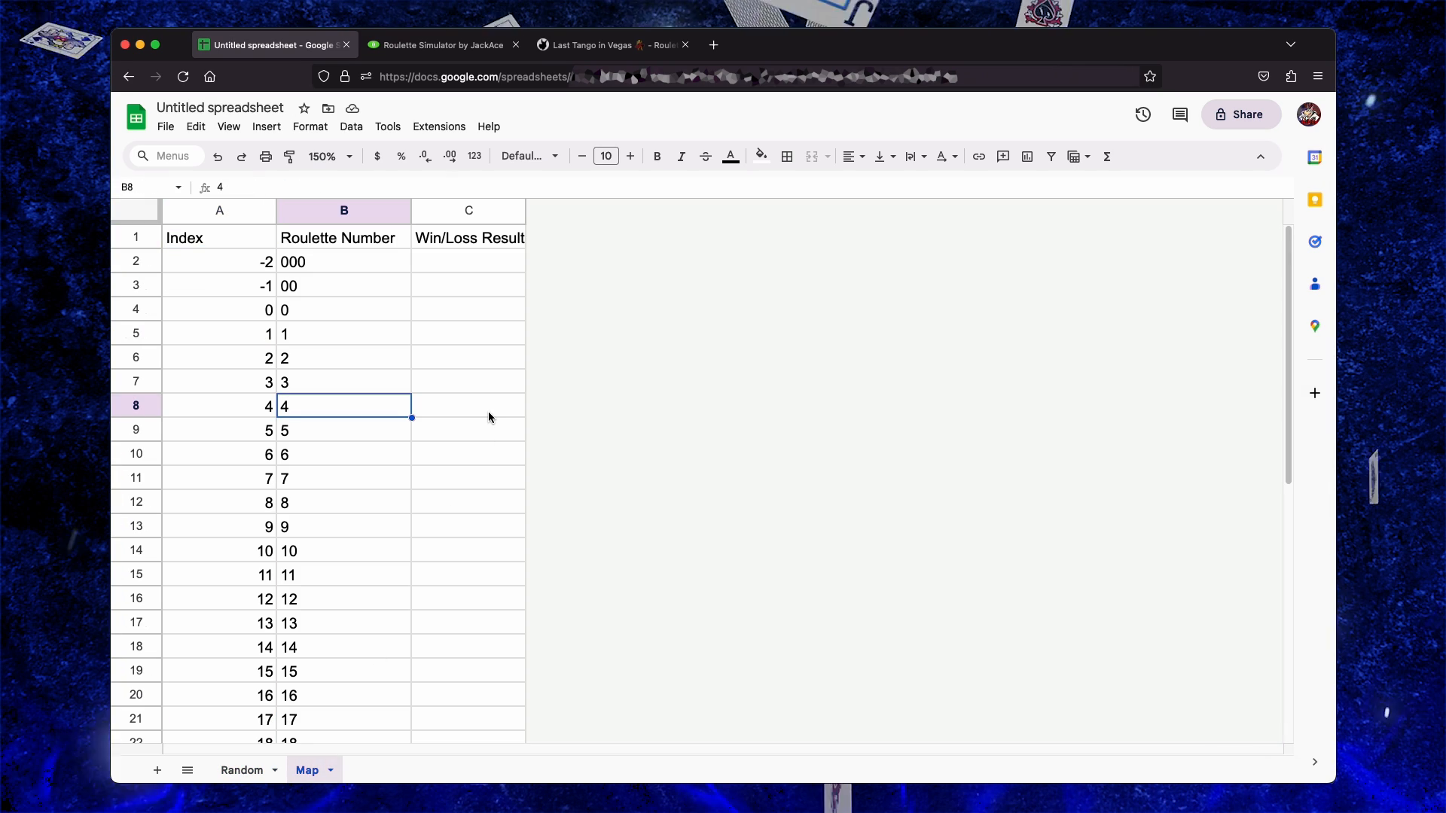
Enter 1 in C5 as the win result for roulette number 1 and copy it to C6:C22 for numbers 2 to 18
{"action": "left_click", "coordinate": [449, 332]}
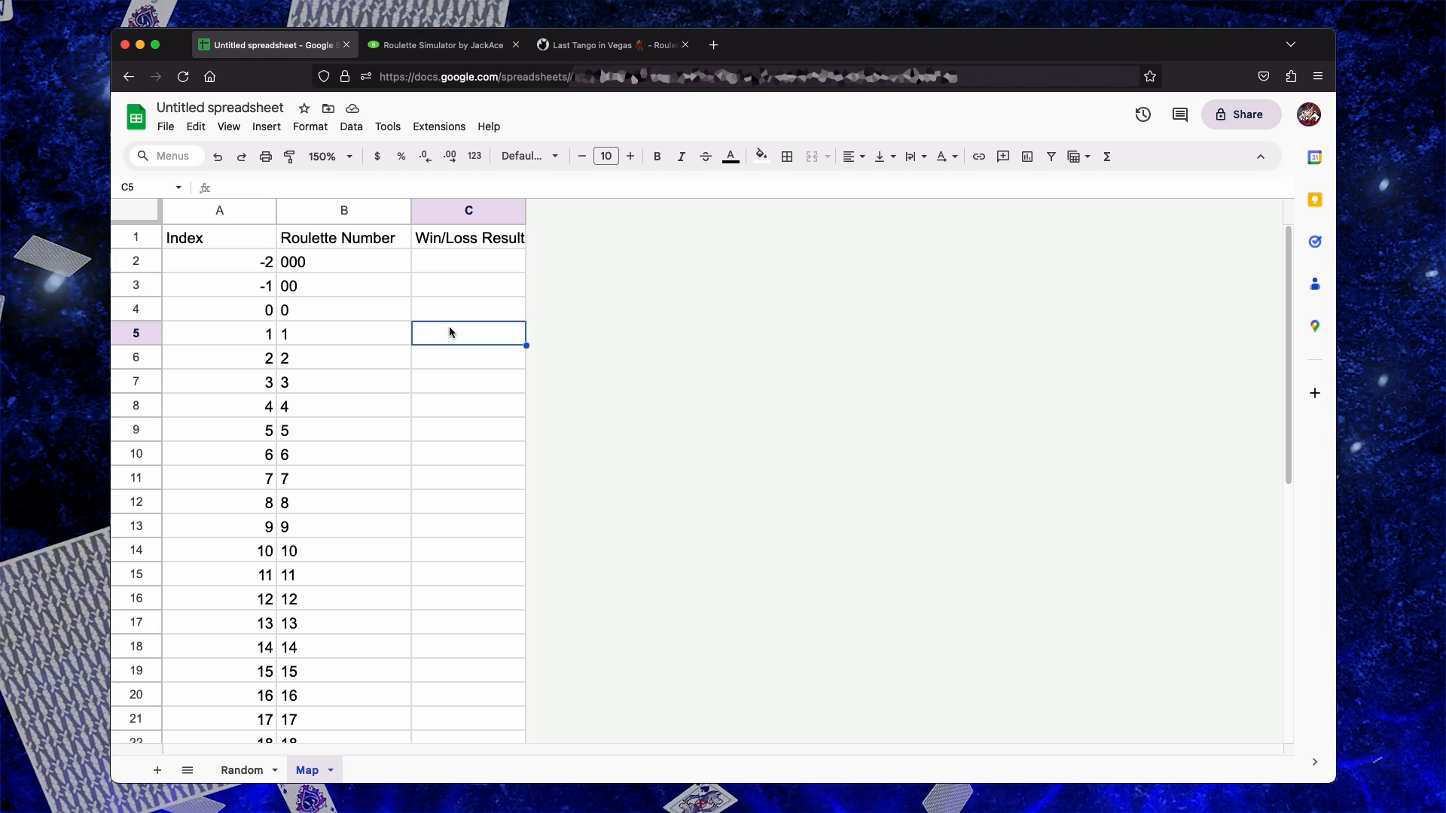
{"action": "type", "text": "1"}
{"action": "key", "text": "Return"}
{"action": "key", "text": "Up"}
{"action": "key", "text": "super+c"}
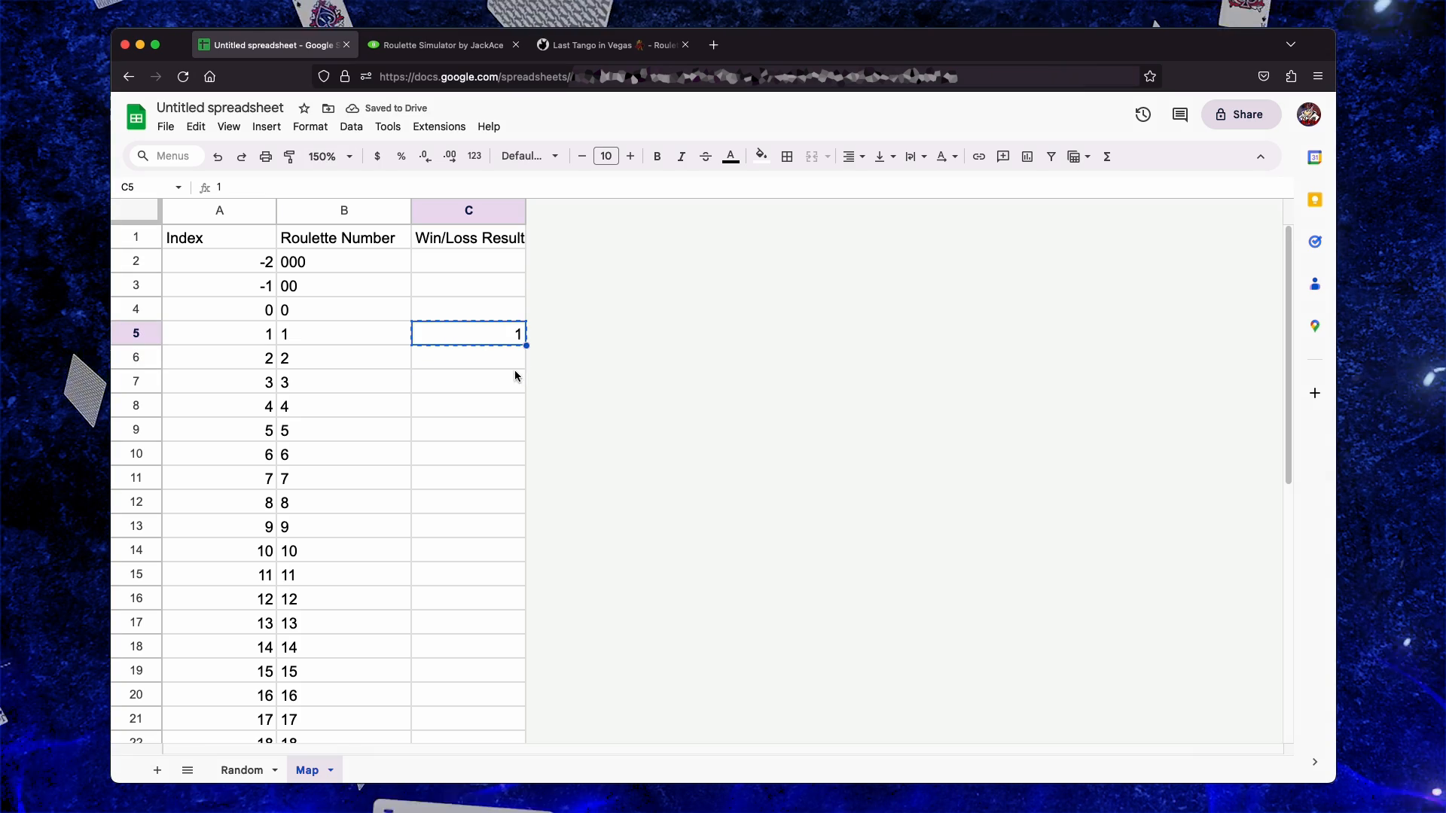
{"action": "left_click_drag", "start_coordinate": [498, 406], "coordinate": [501, 735]}
{"action": "key", "text": "super+v"}
{"action": "scroll", "coordinate": [479, 549], "scroll_direction": "down", "scroll_amount": 1}
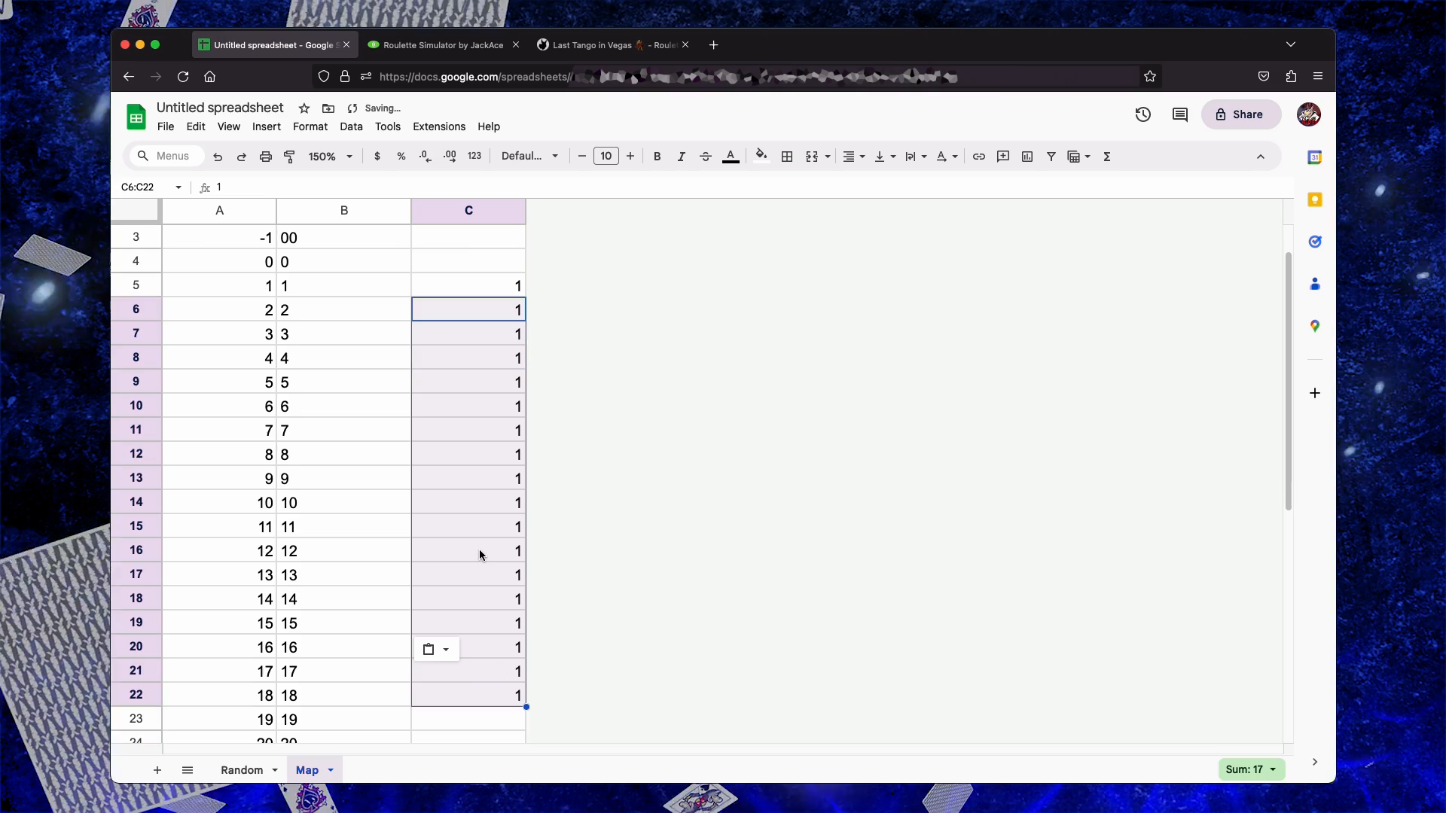
{"action": "scroll", "coordinate": [479, 558], "scroll_direction": "up", "scroll_amount": 1}
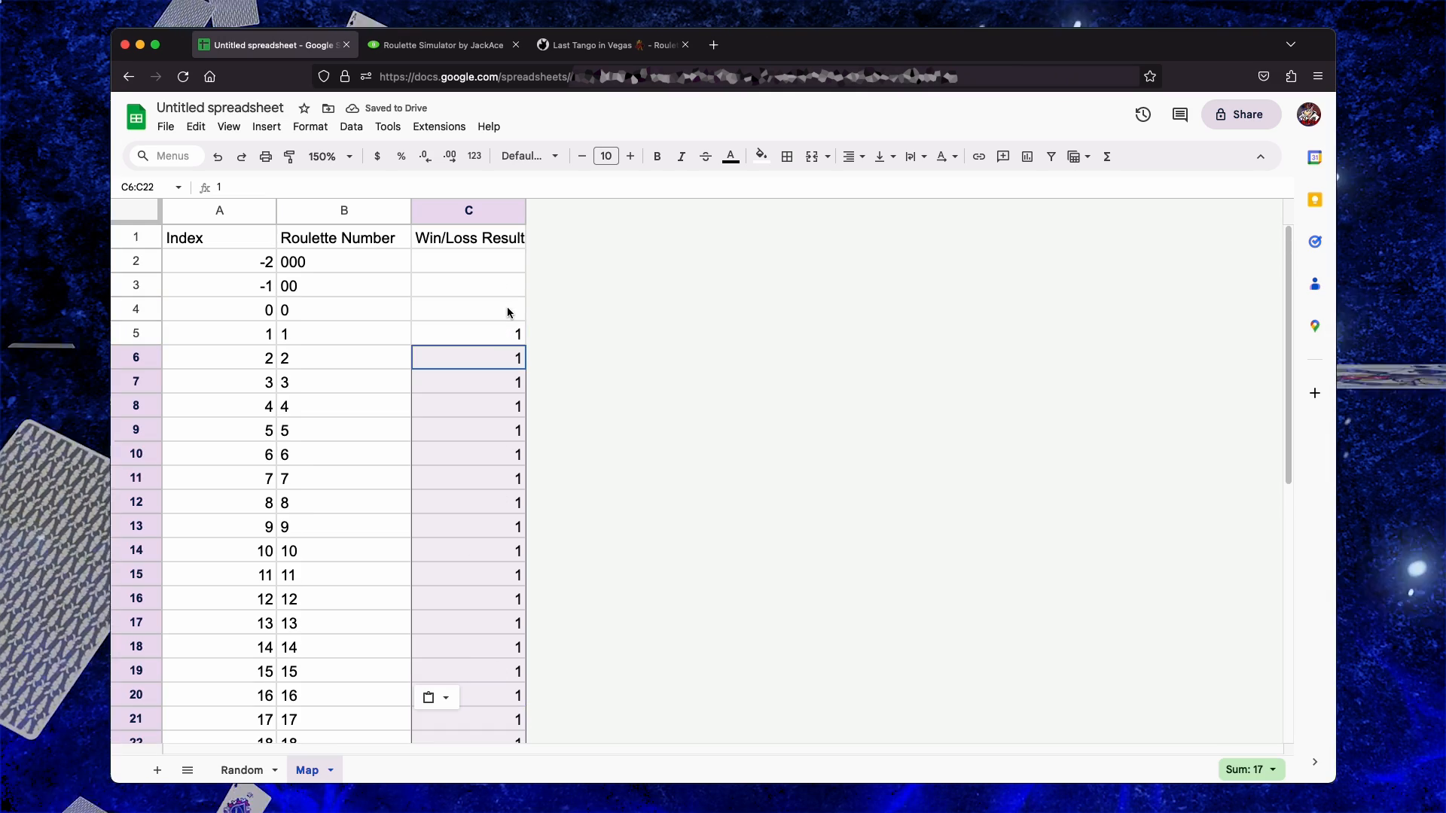
Enter the loss result -1 for 0, 00 and 000 in C2:C4 and copy it to C23:C40 for numbers 19 to 36
{"action": "left_click", "coordinate": [507, 308]}
{"action": "type", "text": "-1"}
{"action": "key", "text": "ctrl+Return"}
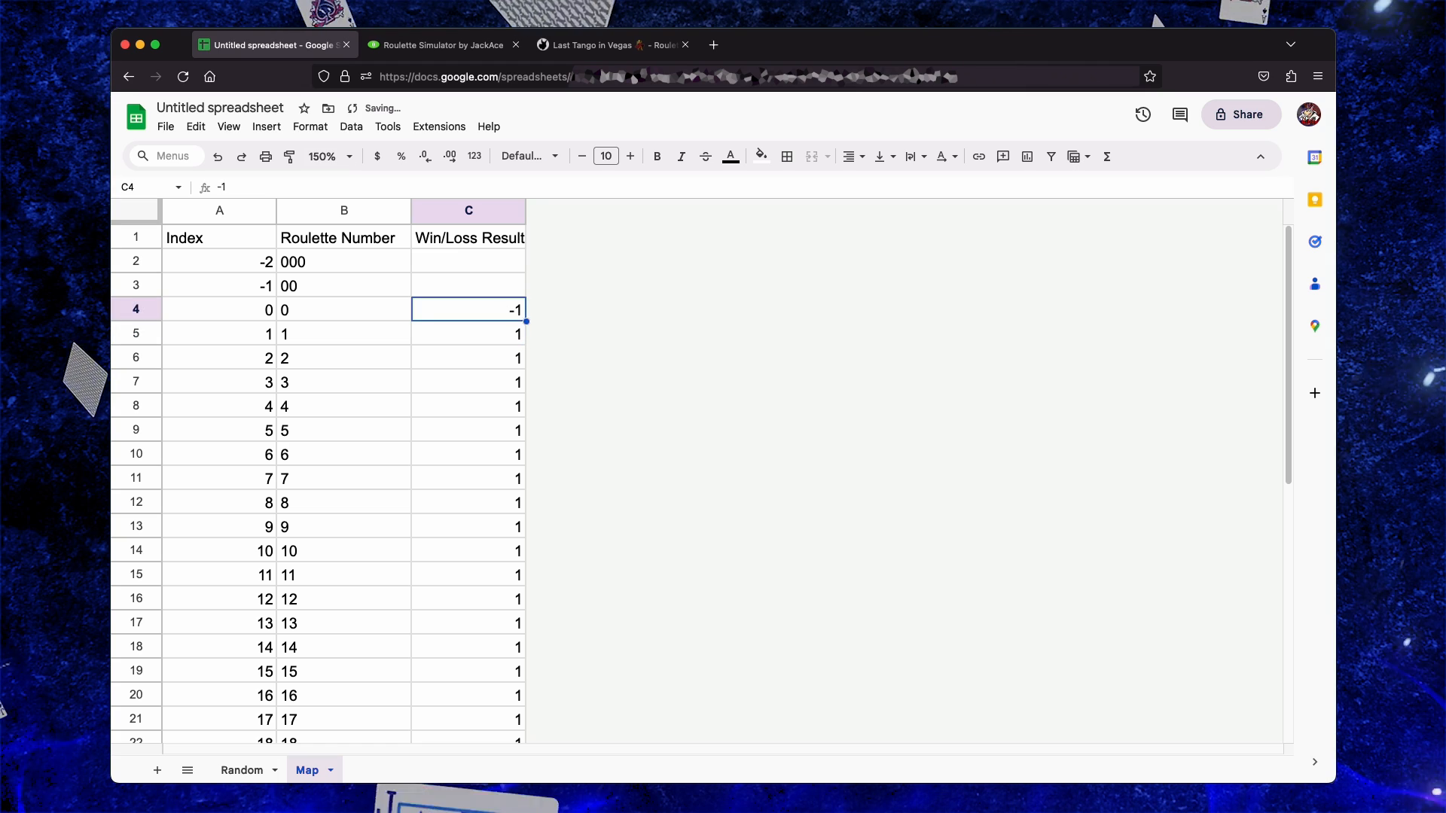
{"action": "key", "text": "super+Down"}
{"action": "key", "text": "Down"}
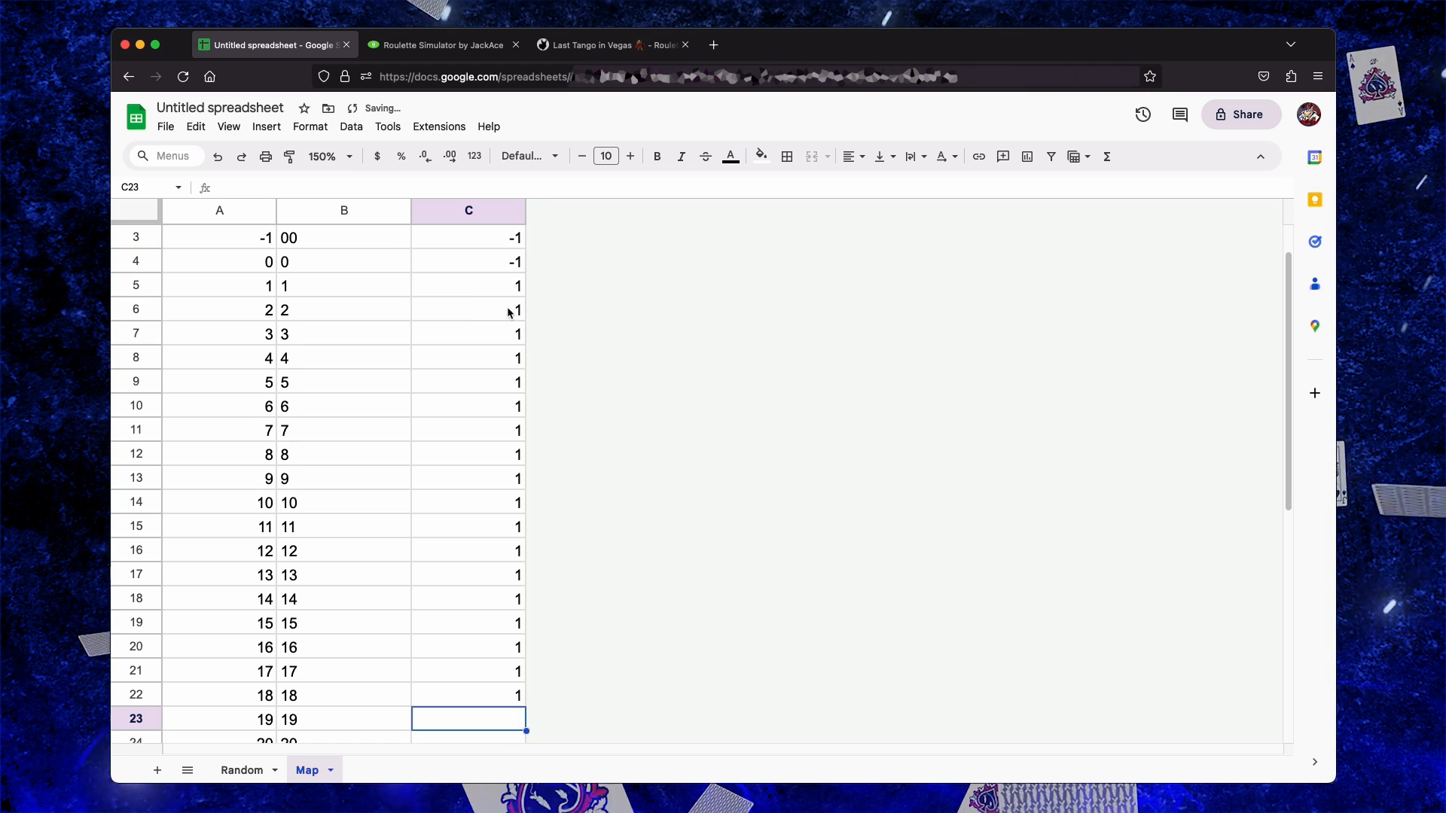
{"action": "key", "text": "super+v"}
{"action": "key", "text": "Up"}
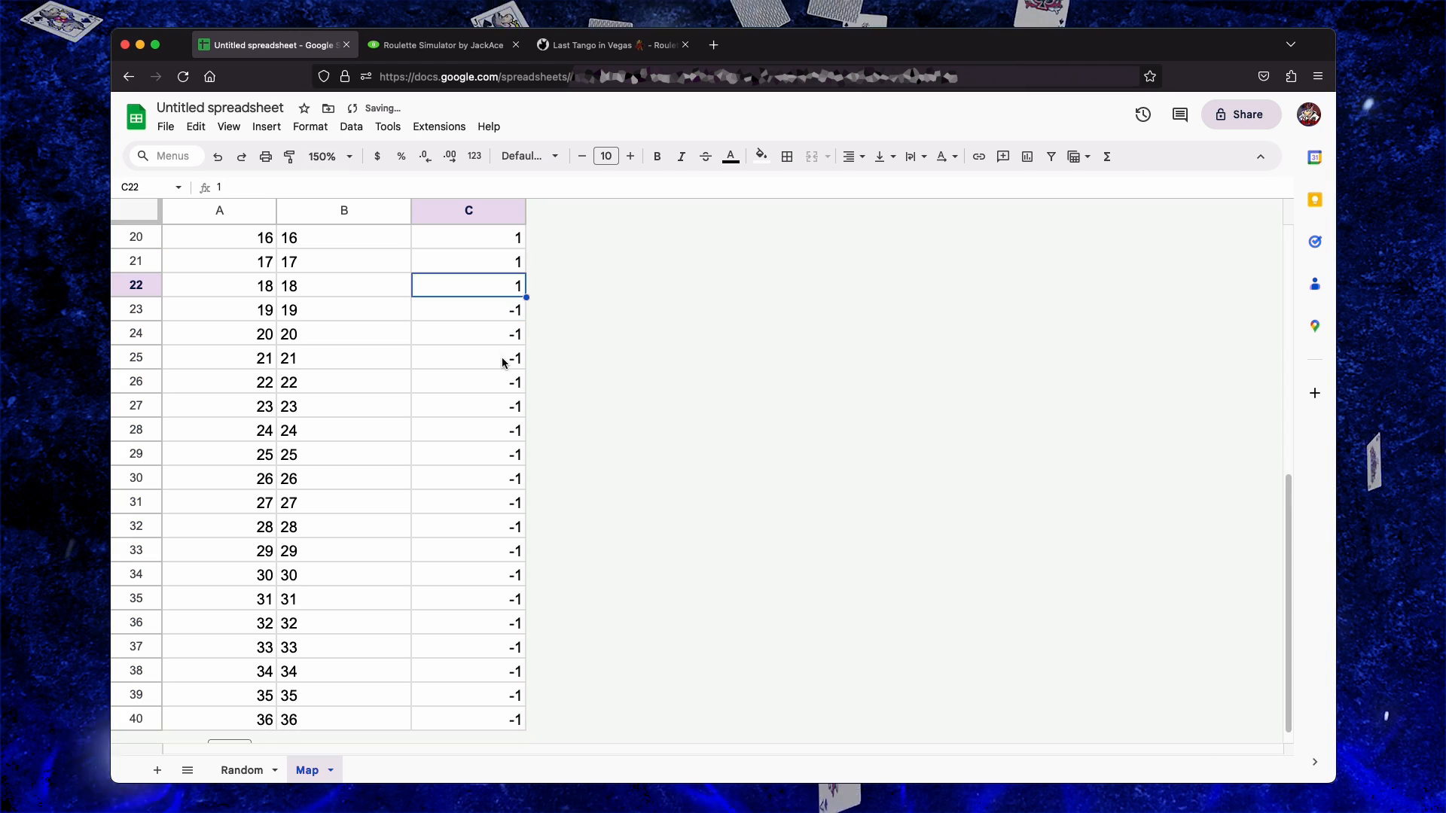
Check the win/loss results against the roulette numbers for high numbers, low numbers and the 000 row
{"action": "left_click", "coordinate": [358, 575]}
{"action": "left_click", "coordinate": [488, 579]}
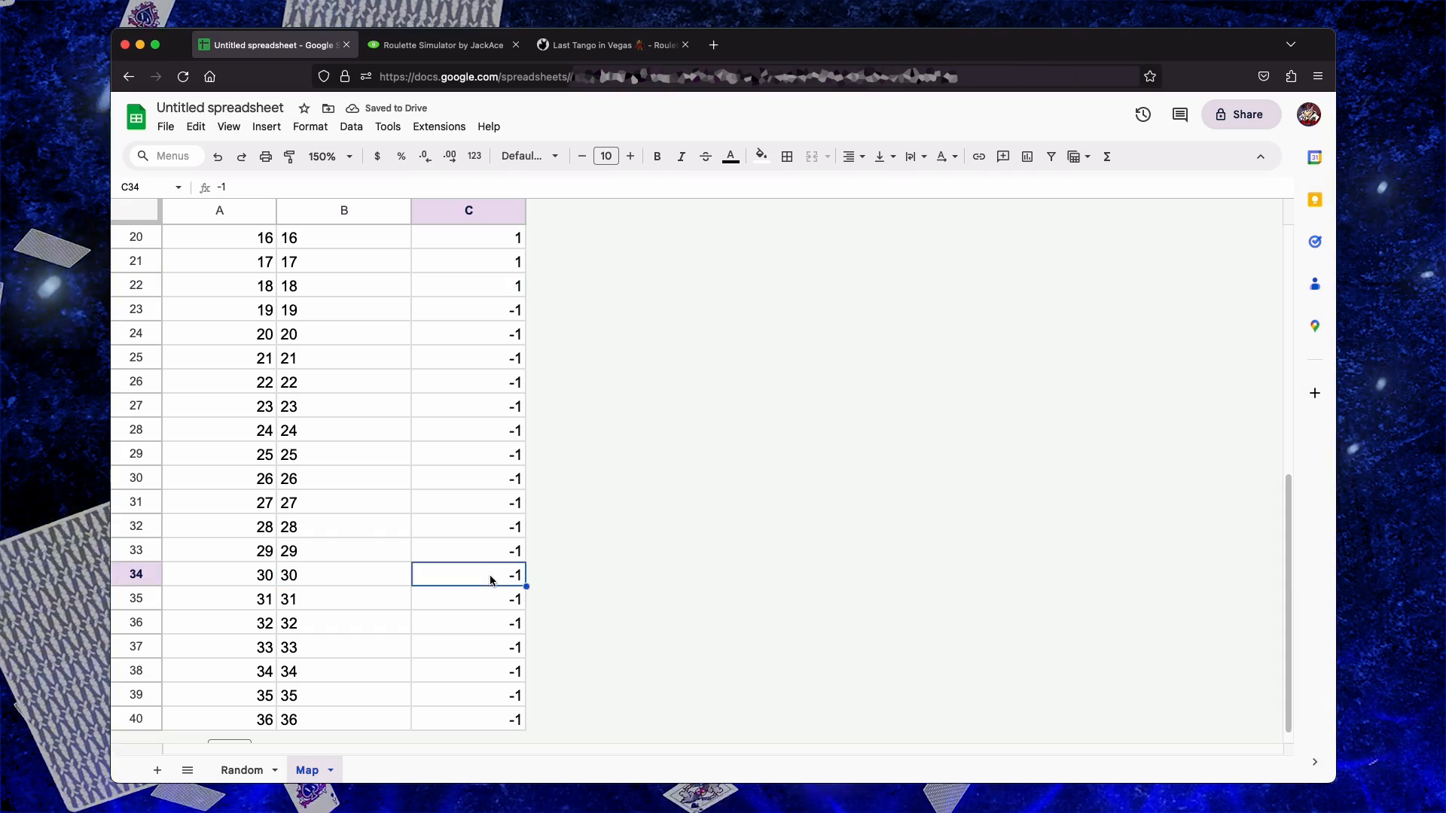
{"action": "scroll", "coordinate": [339, 414], "scroll_direction": "up", "scroll_amount": 3}
{"action": "left_click", "coordinate": [320, 381]}
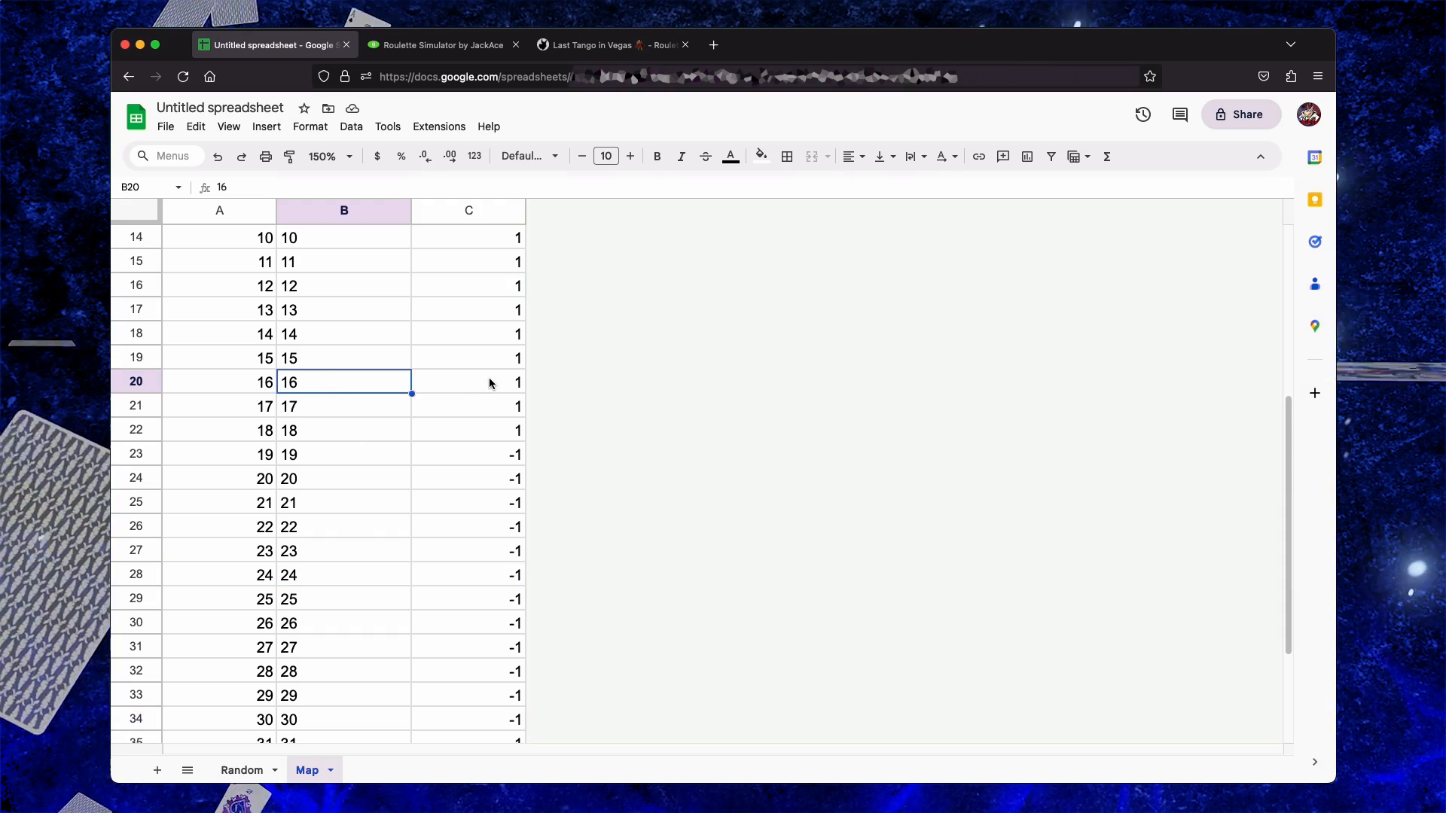
{"action": "left_click", "coordinate": [450, 383]}
{"action": "scroll", "coordinate": [422, 354], "scroll_direction": "up", "scroll_amount": 6}
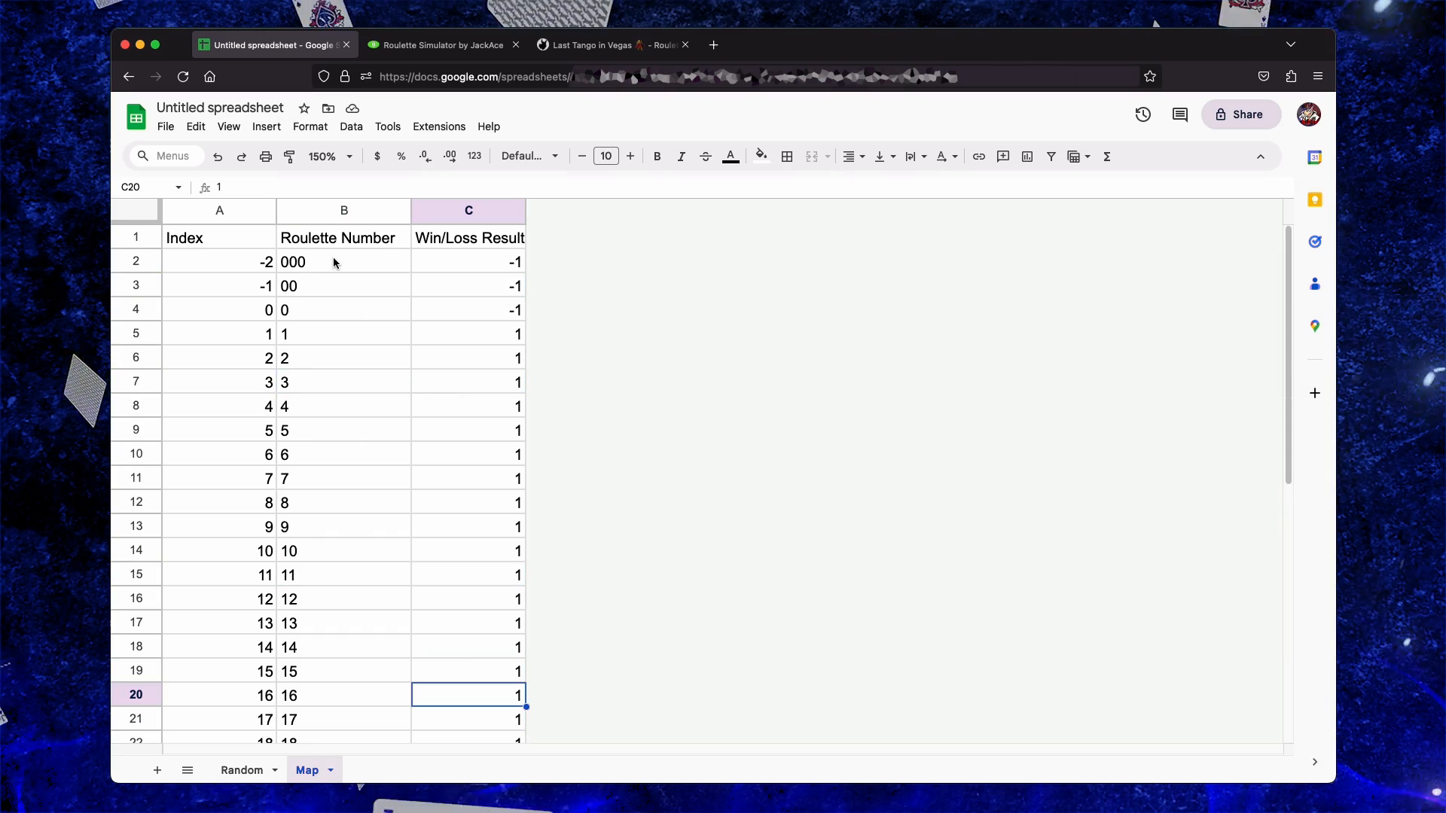
{"action": "left_click", "coordinate": [383, 264]}
{"action": "left_click", "coordinate": [508, 264]}
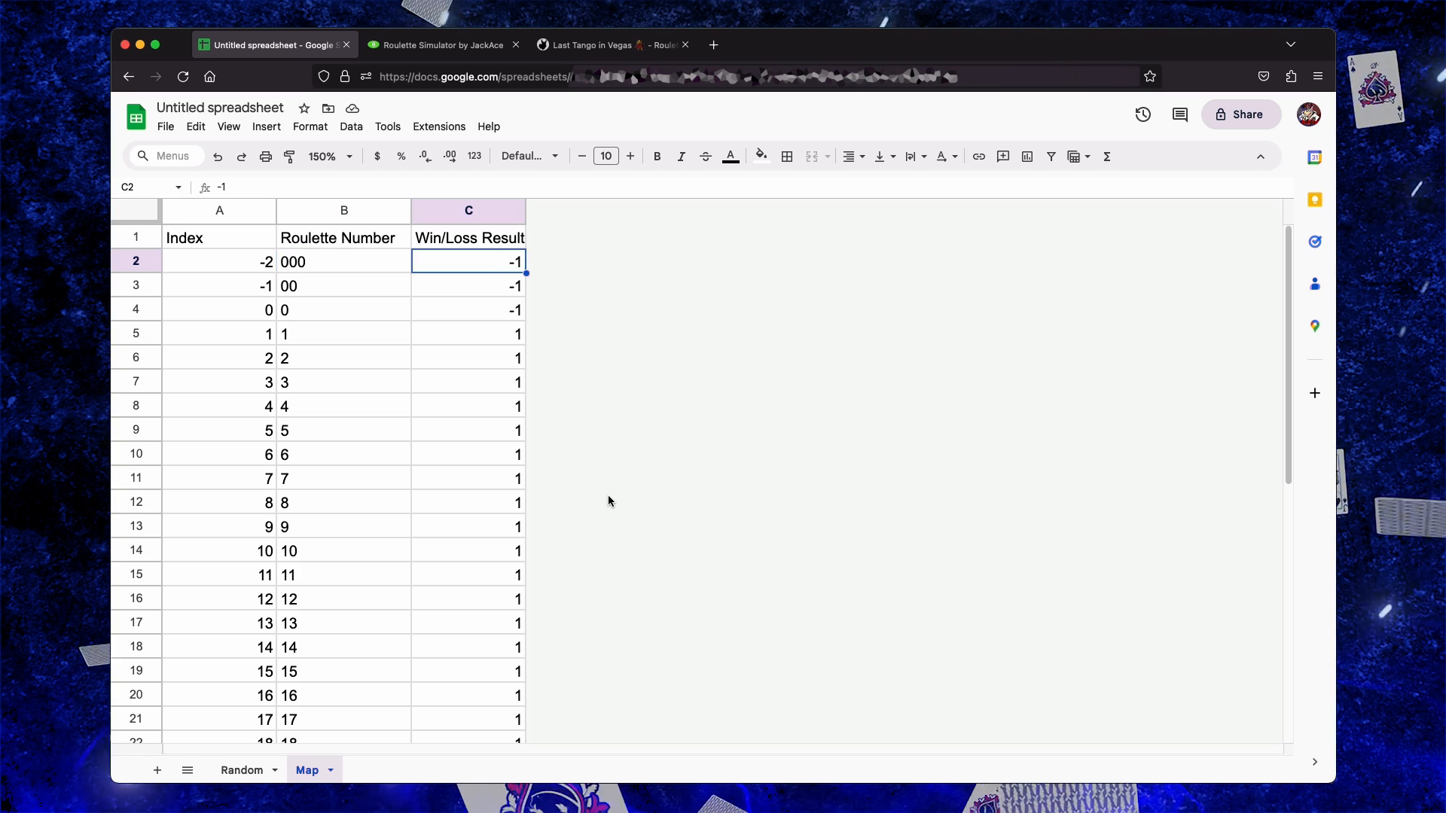
Insert a new column D after Win/Loss Result and fit the widths of columns A to D to their contents
{"action": "right_click", "coordinate": [476, 215]}
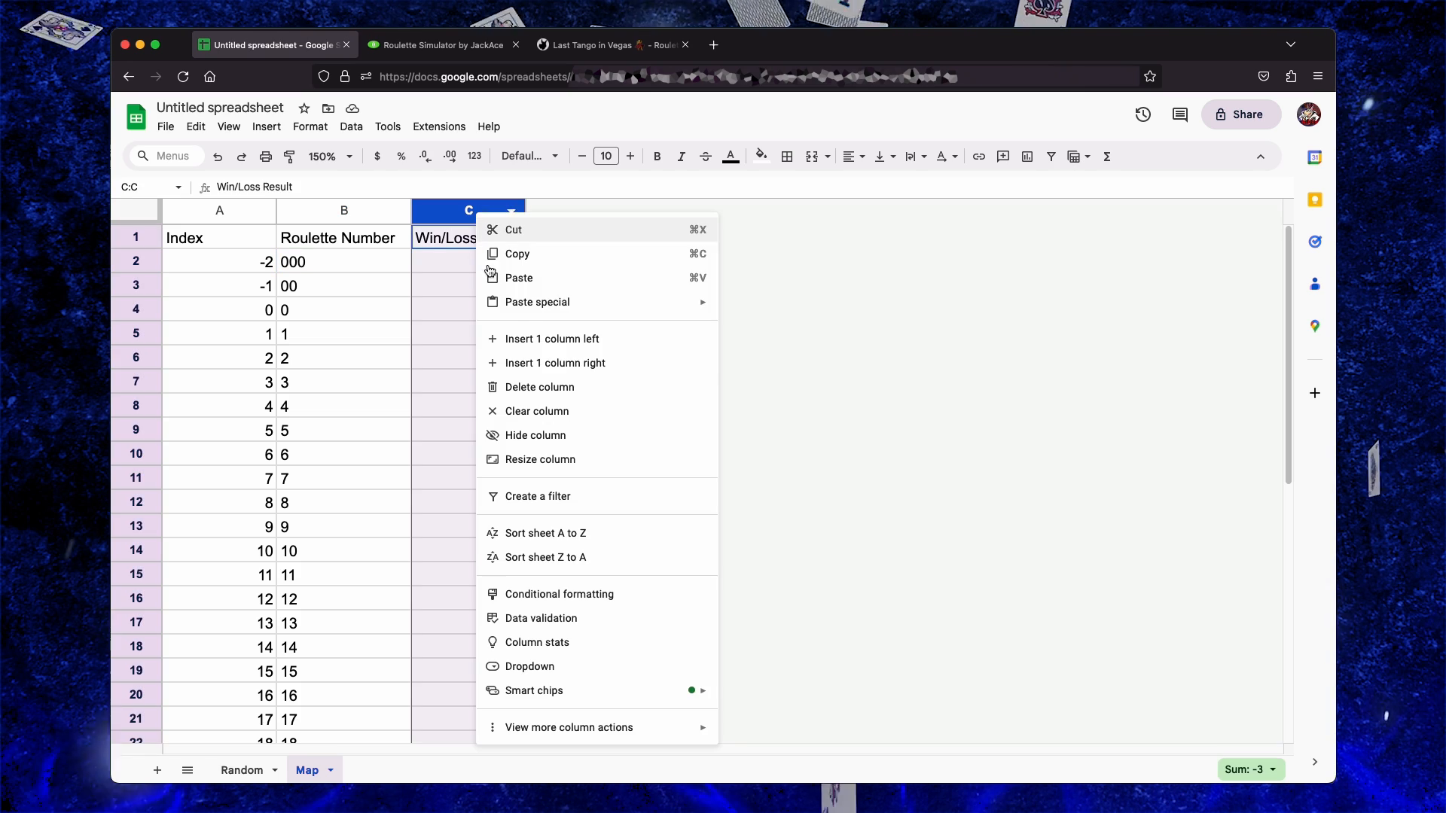
{"action": "left_click", "coordinate": [557, 365]}
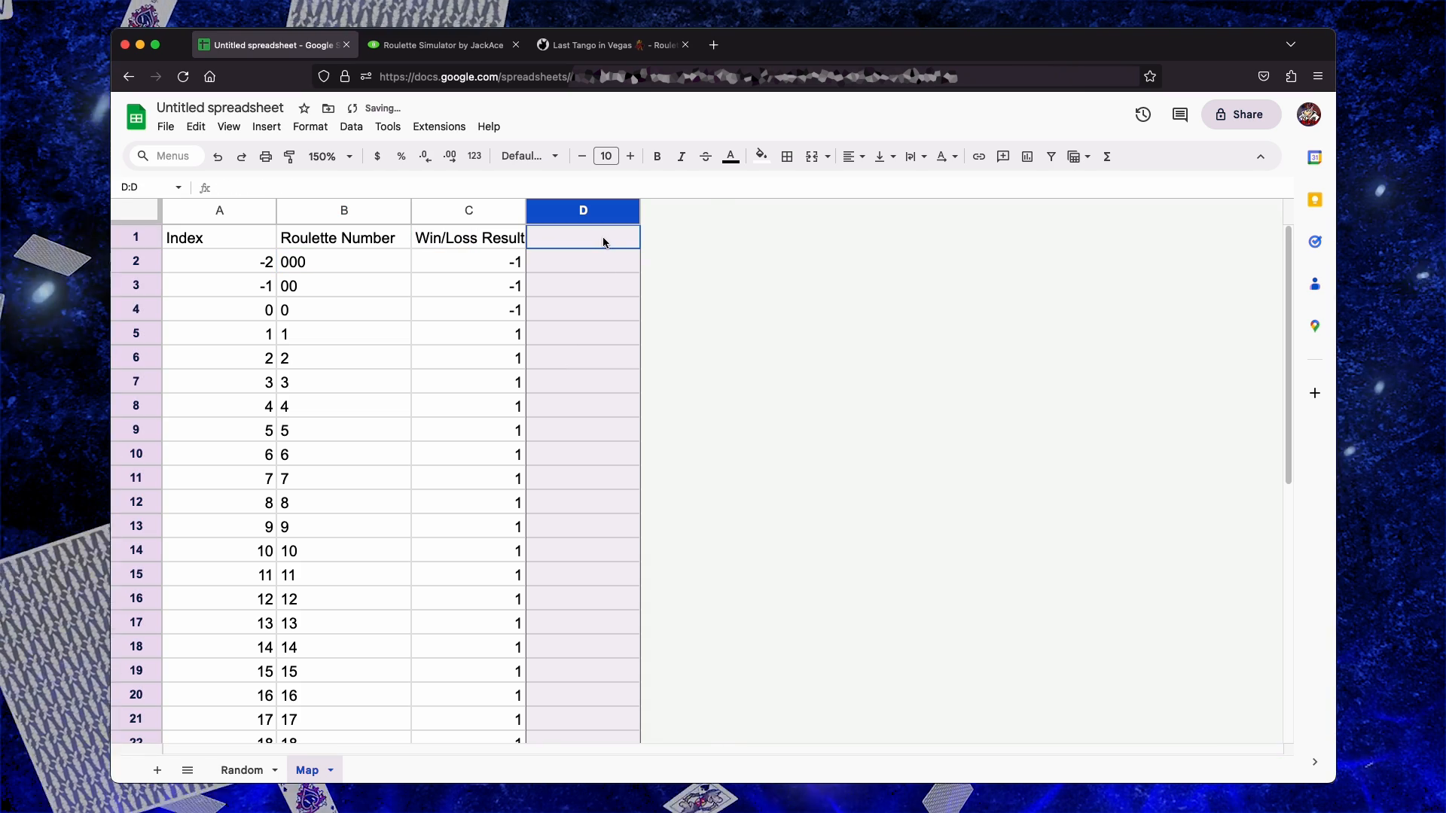
{"action": "left_click_drag", "start_coordinate": [220, 211], "coordinate": [603, 220]}
{"action": "double_click", "coordinate": [529, 213]}
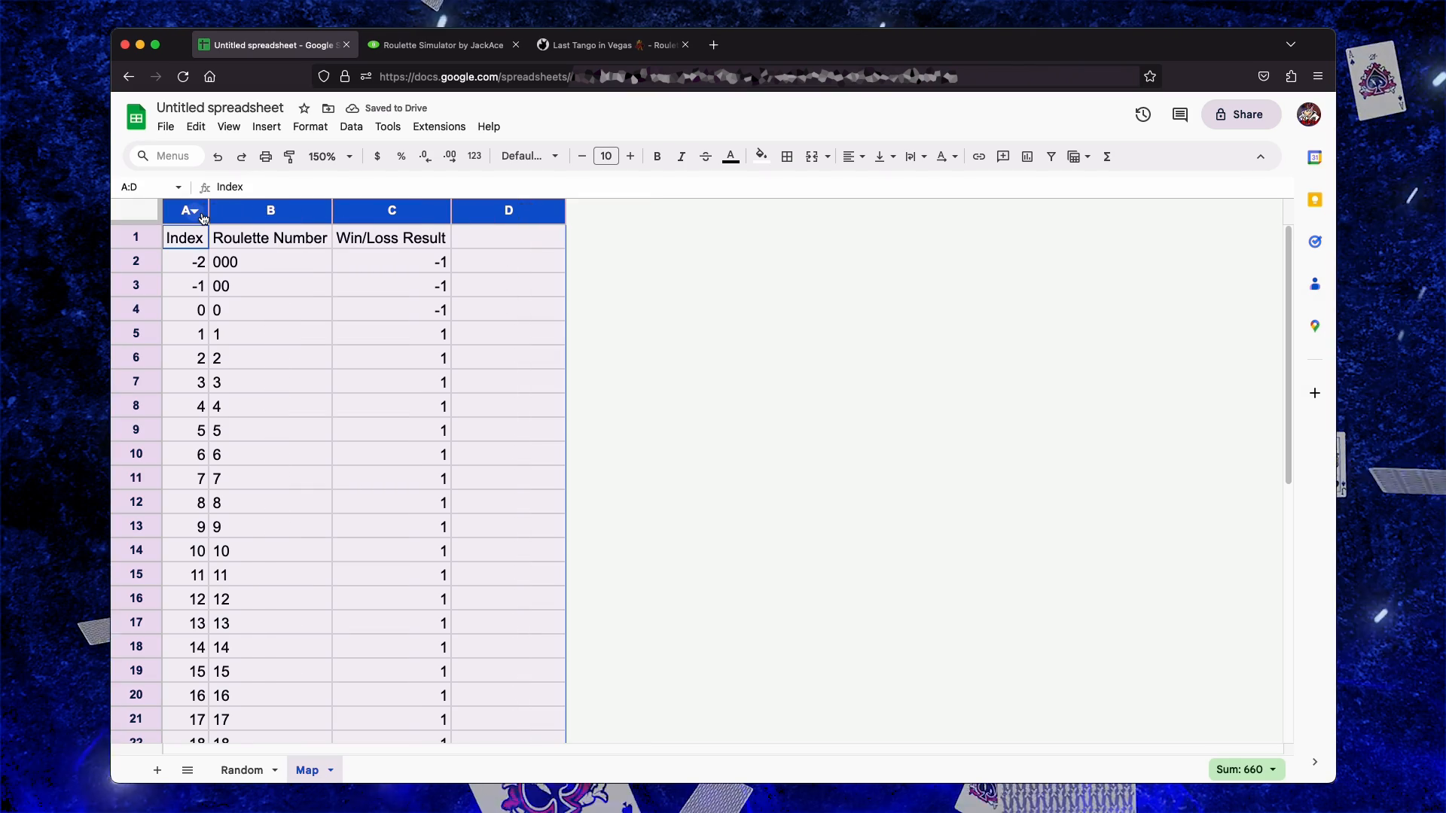
Enter the header Bet Amount 0 in D1
{"action": "left_click", "coordinate": [517, 239]}
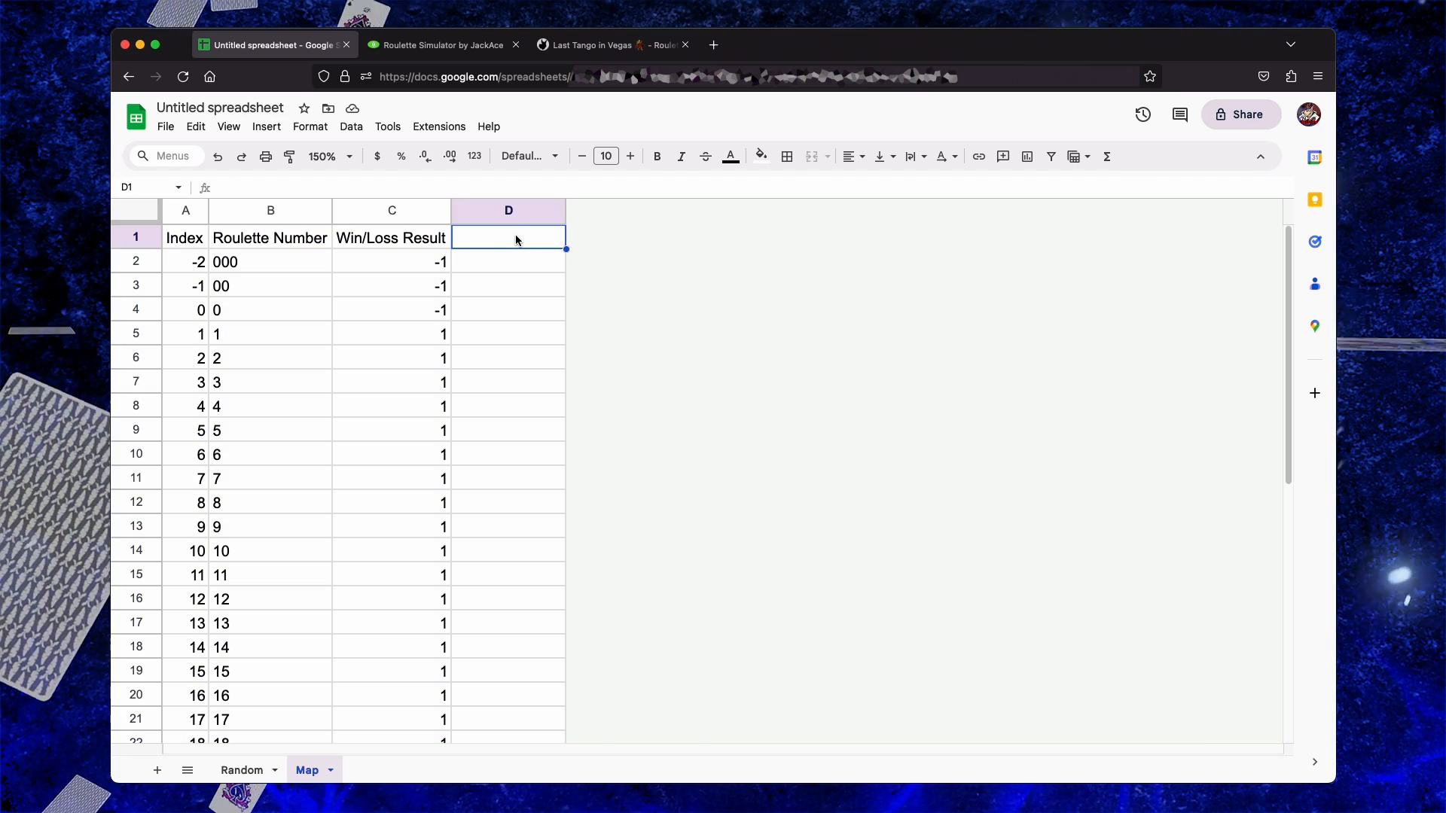
{"action": "type", "text": "Bet "}
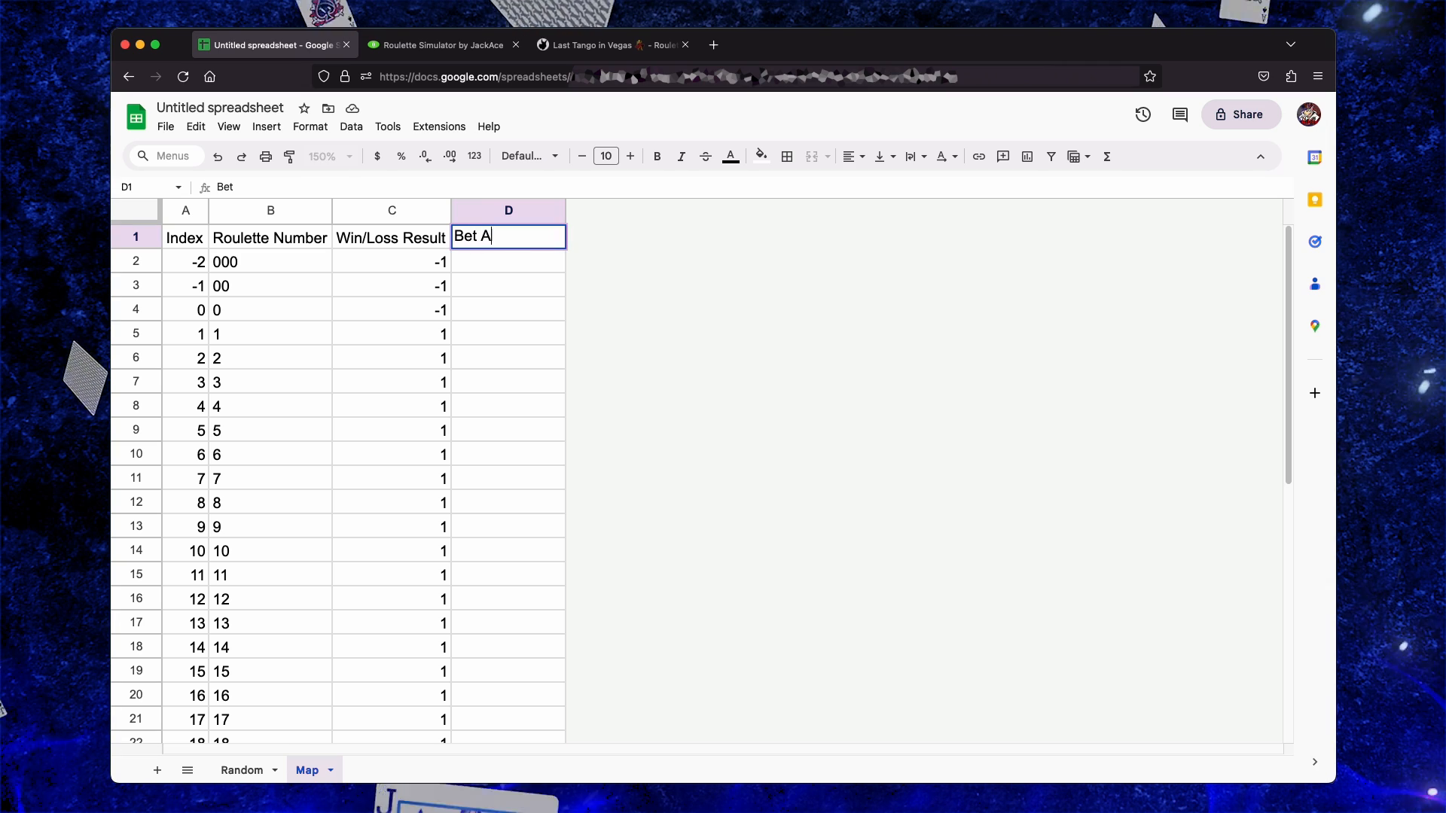
{"action": "type", "text": "Amount 0"}
{"action": "key", "text": "Return"}
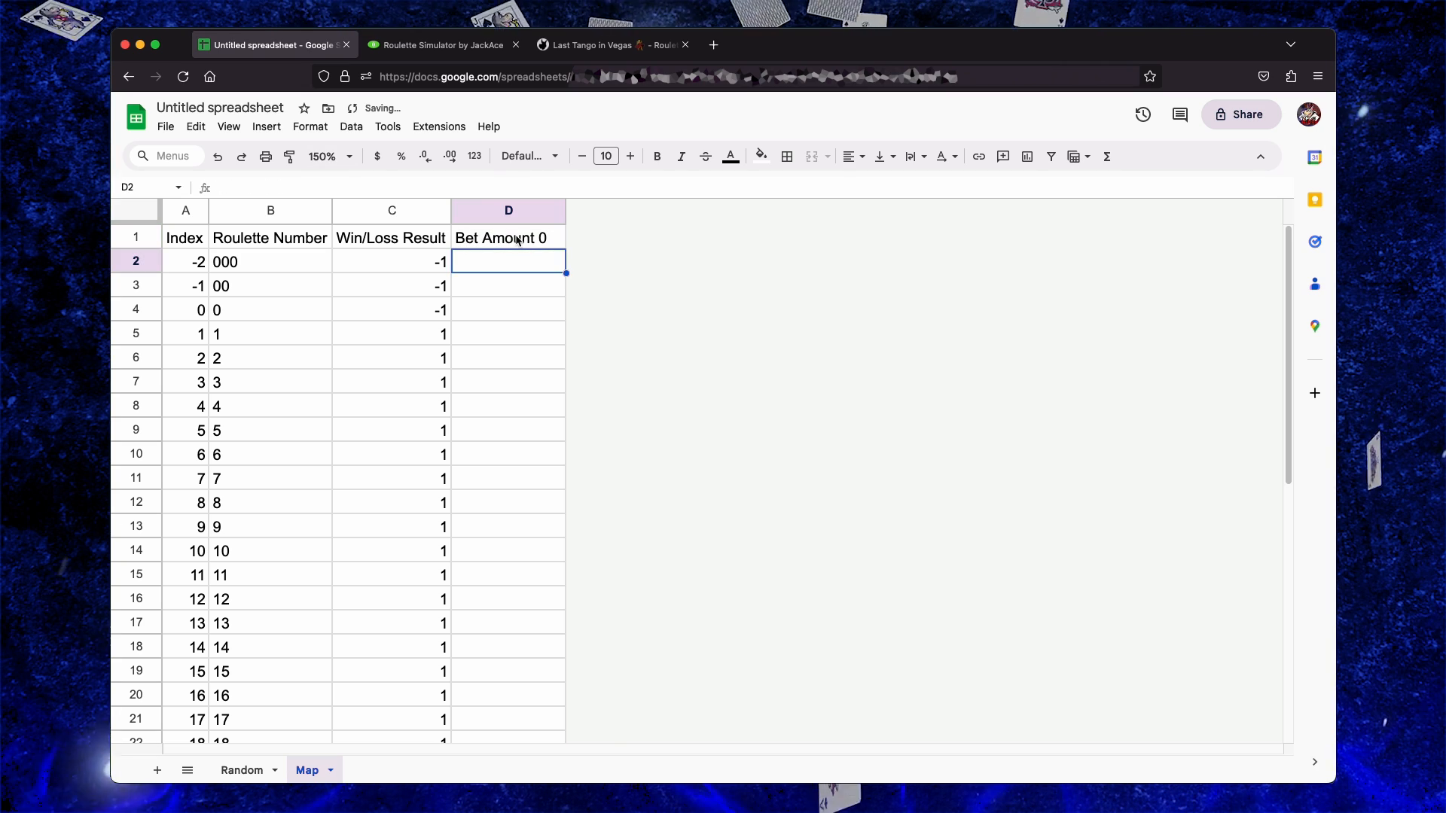
Write the formula =SUM(C4:C40) in D2 to total the win/loss results from number 0 through 36
{"action": "type", "text": "="}
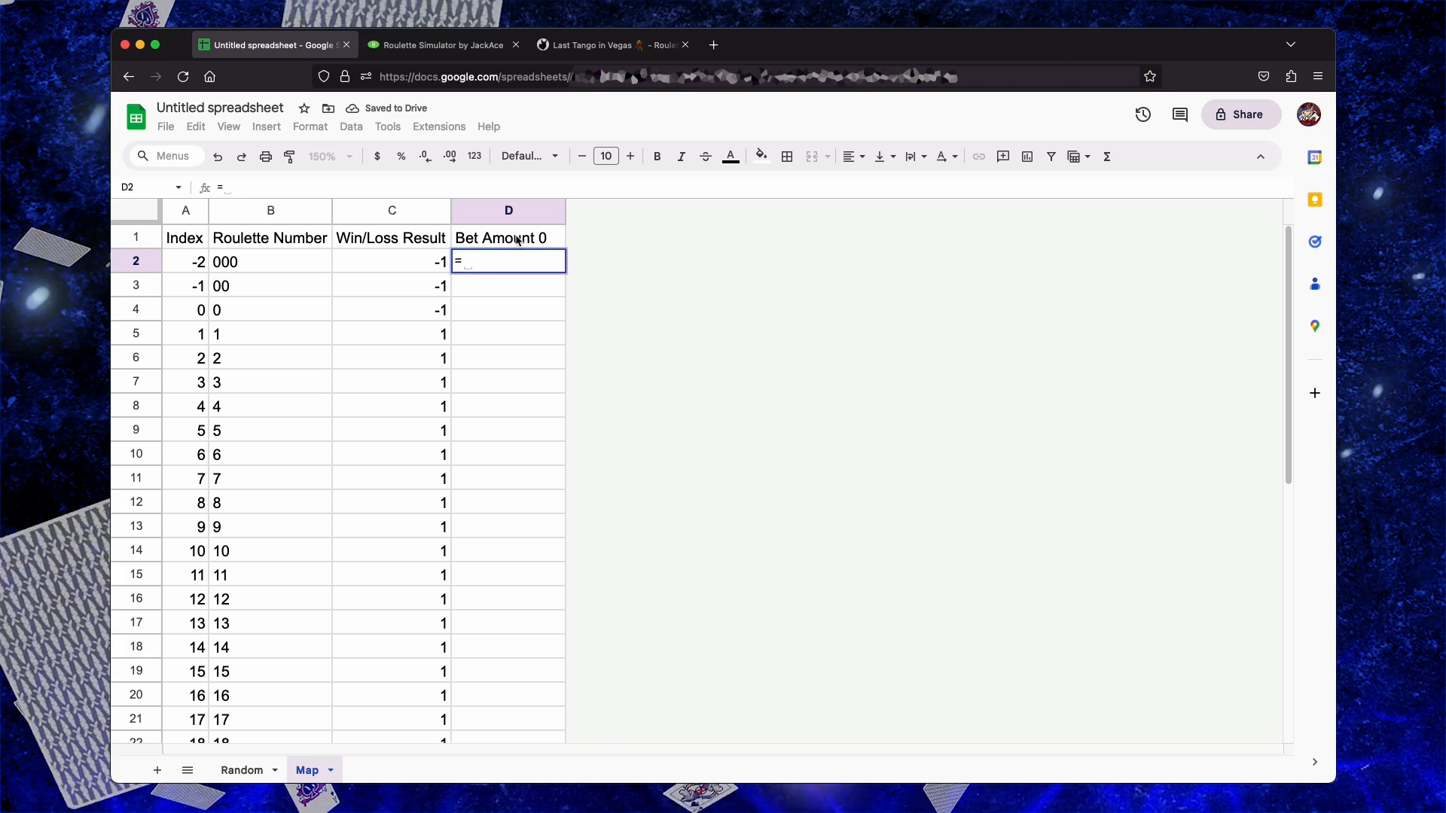
{"action": "type", "text": "SUM"}
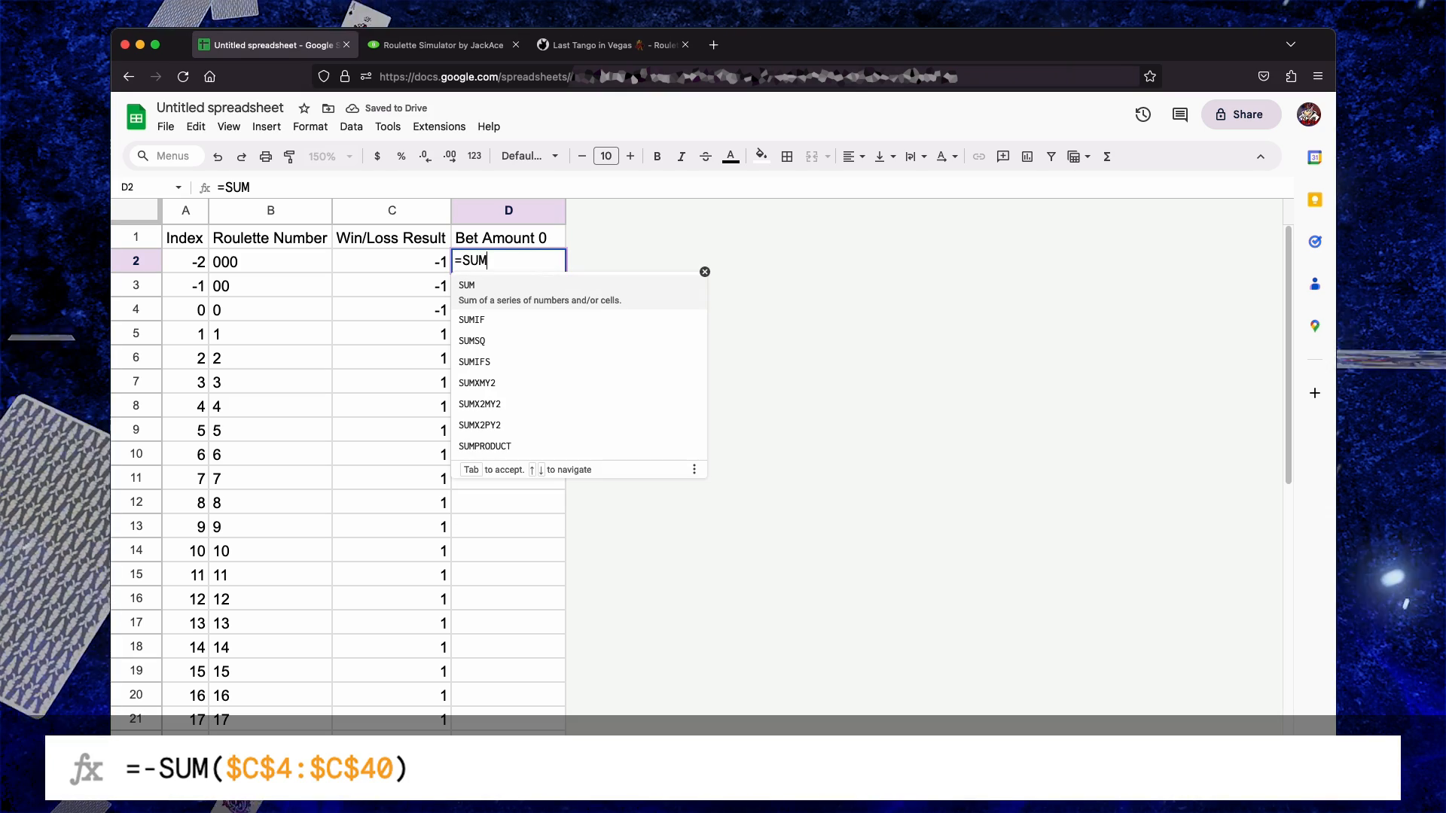
{"action": "type", "text": "("}
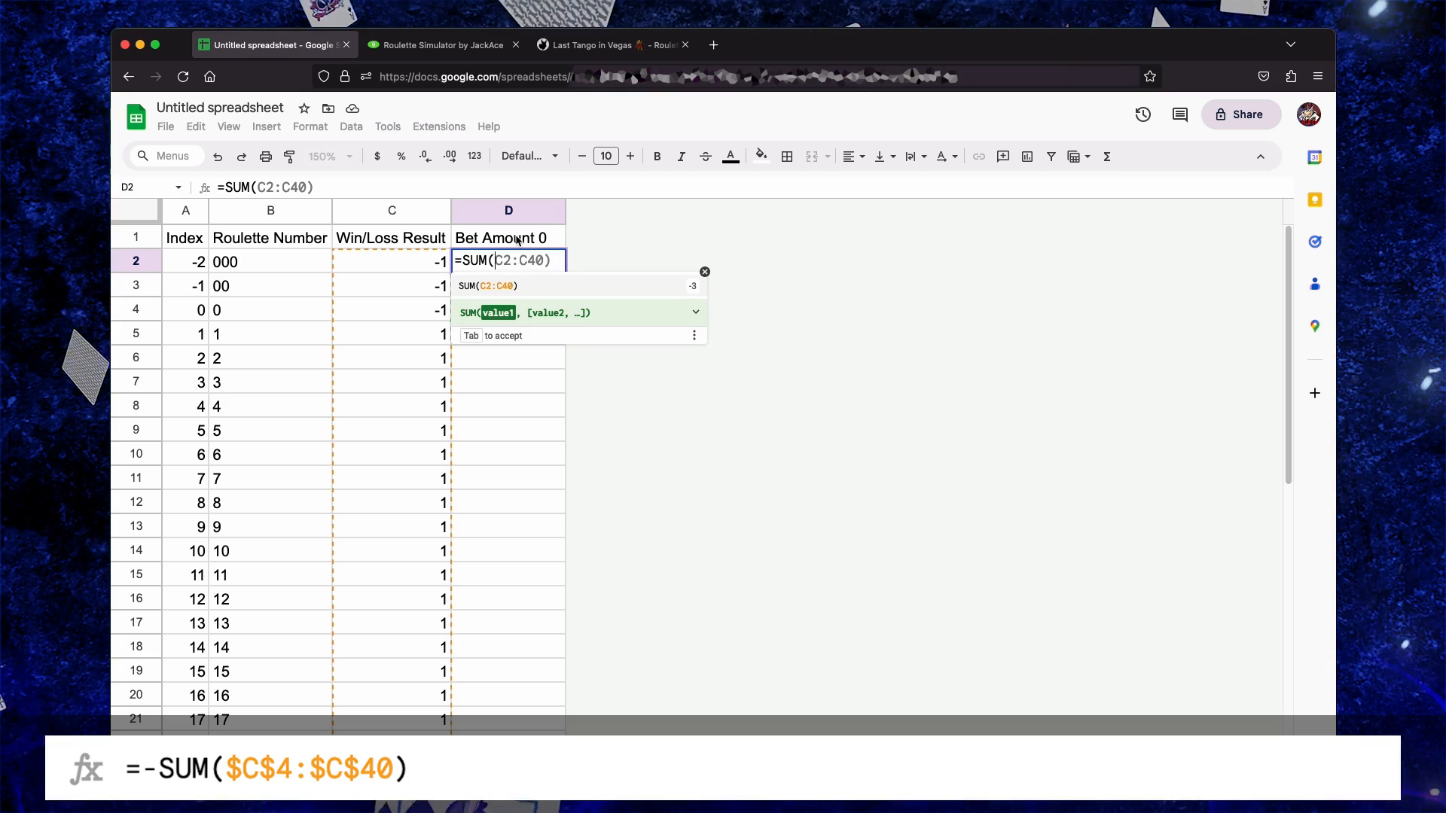
{"action": "type", "text": "C2"}
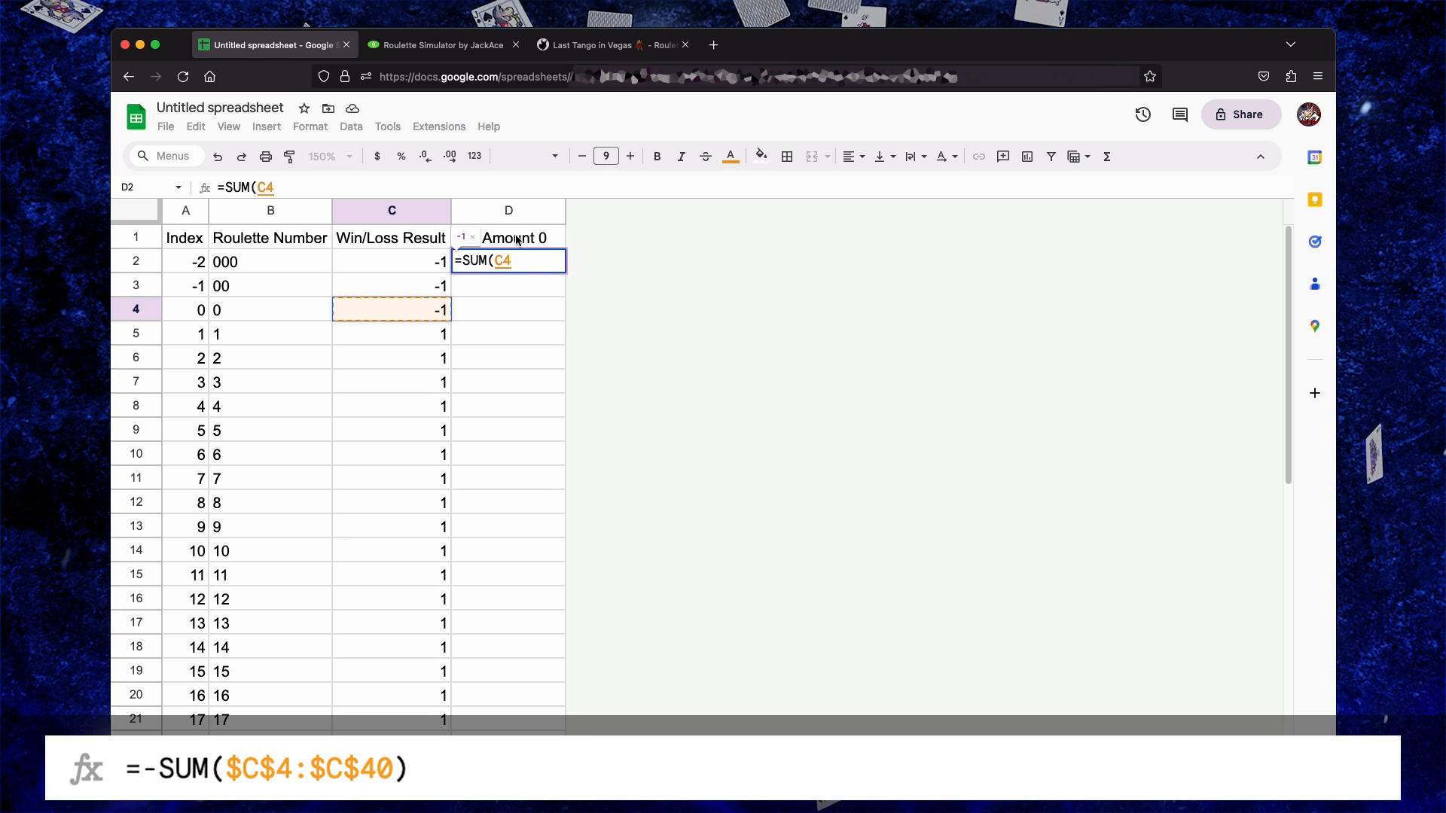
{"action": "key", "text": "super+shift+Down"}
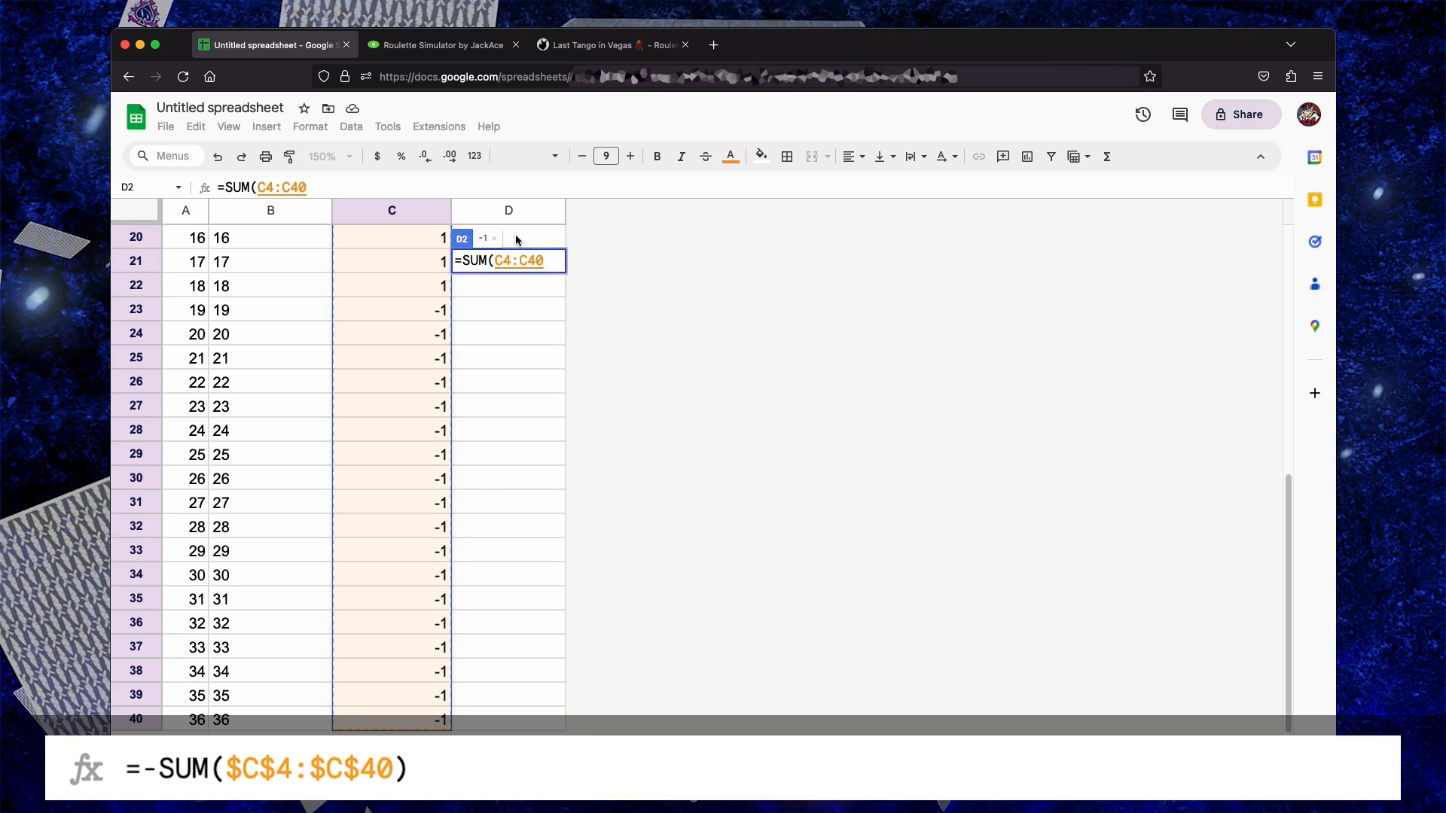
{"action": "type", "text": ")"}
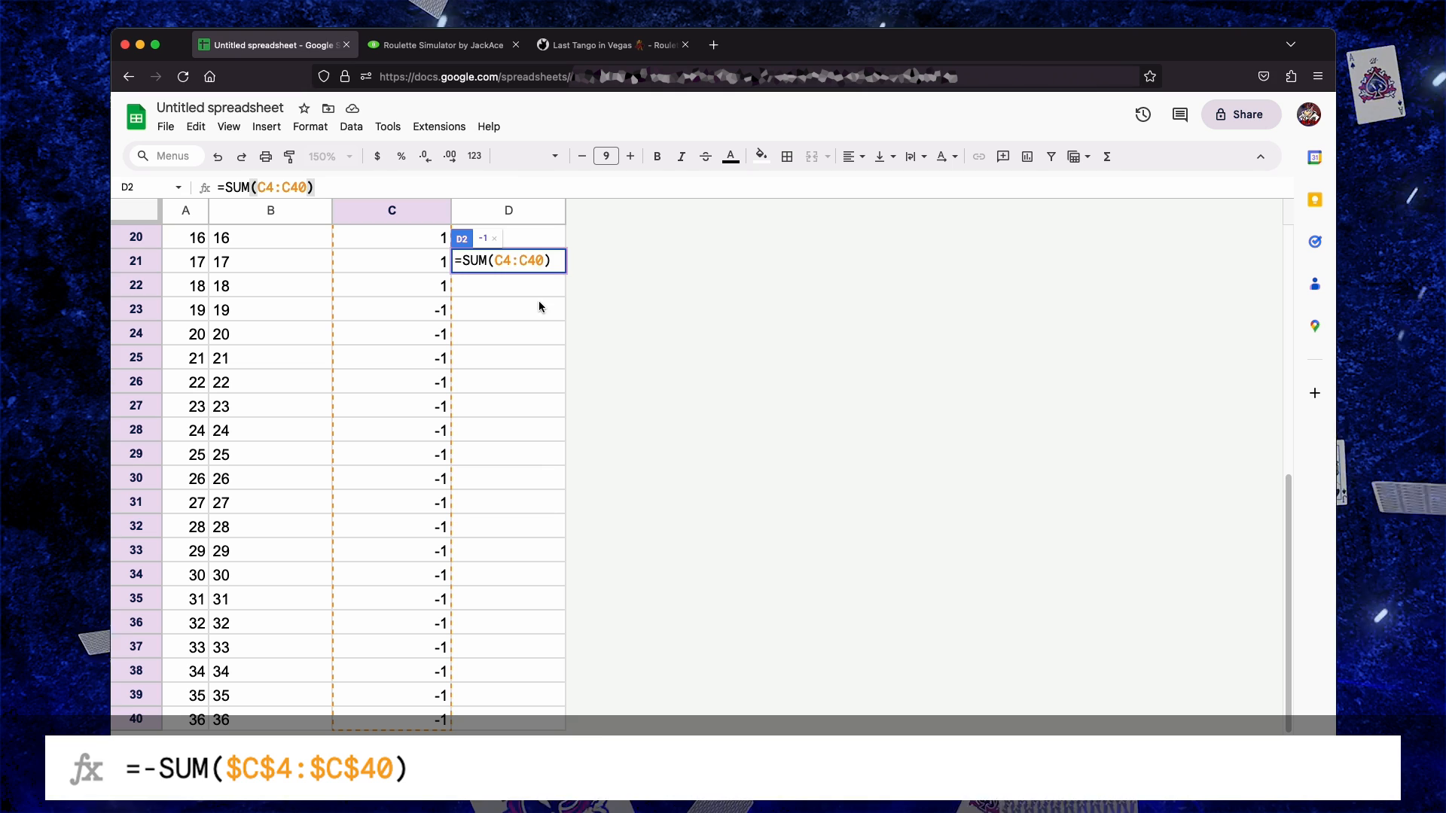
Negate the sum in D2 and make its range absolute, completing the formula as =-SUM($C$4:$C$40)
{"action": "key", "text": "Right"}
{"action": "key", "text": "Right"}
{"action": "key", "text": "Right"}
{"action": "key", "text": "Right"}
{"action": "type", "text": "$"}
{"action": "key", "text": "Right"}
{"action": "type", "text": "$"}
{"action": "key", "text": "Right"}
{"action": "key", "text": "Right"}
{"action": "type", "text": "$"}
{"action": "key", "text": "Right"}
{"action": "type", "text": "$"}
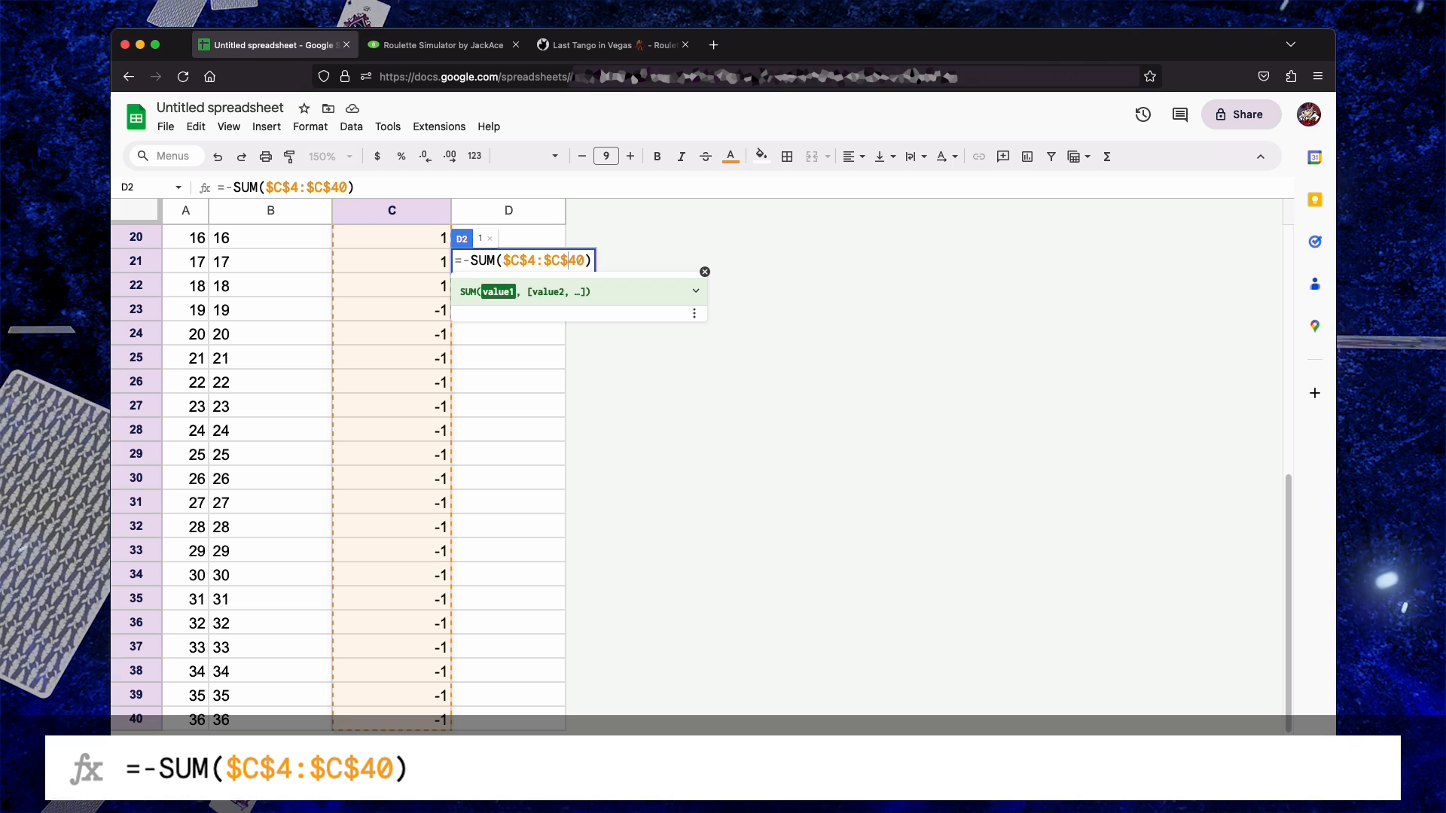
{"action": "key", "text": "Return"}
{"action": "key", "text": "Up"}
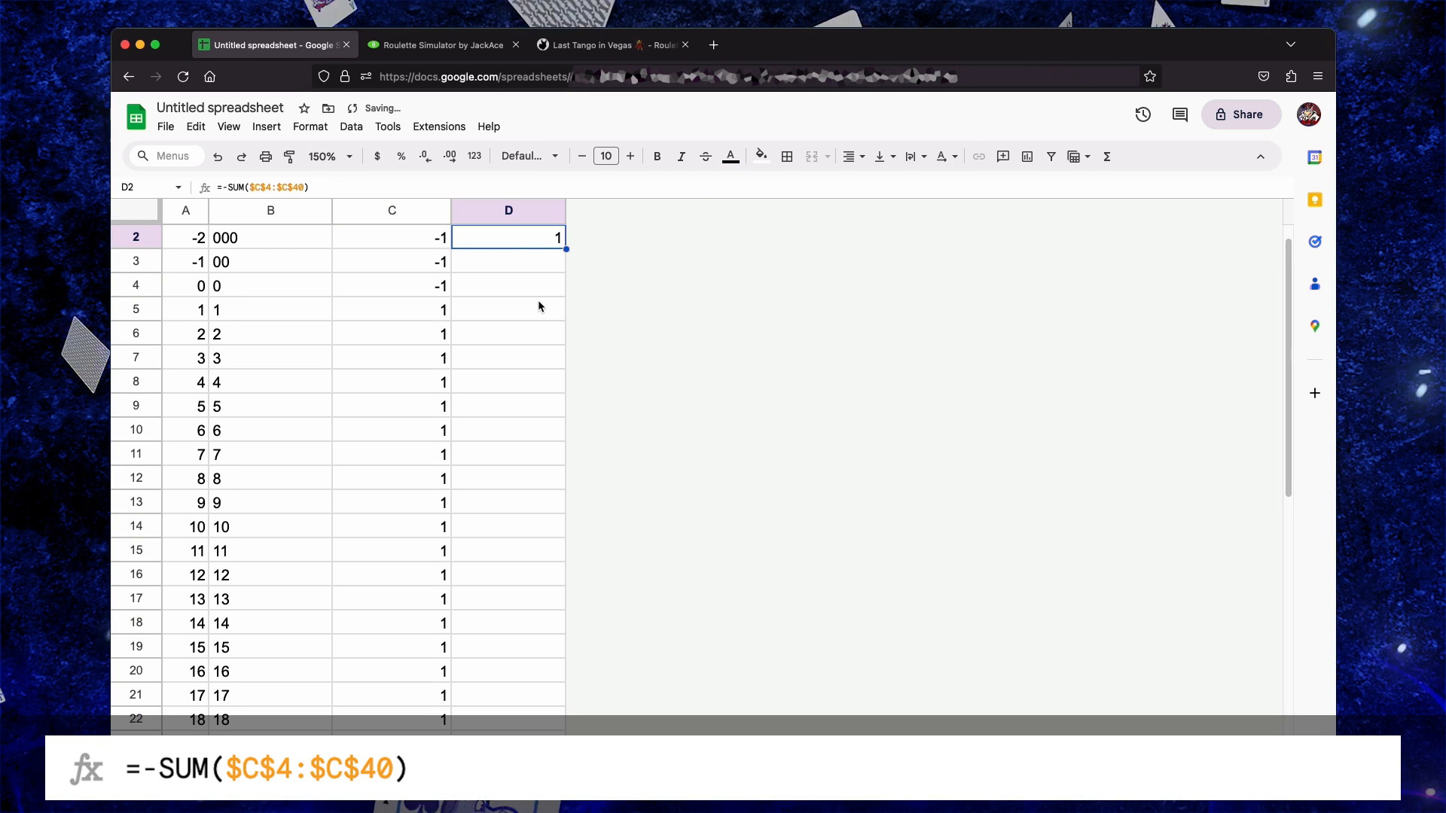
Make the headers in A1:D1 bold and refit the widths of columns A to D to their contents
{"action": "key", "text": "Up"}
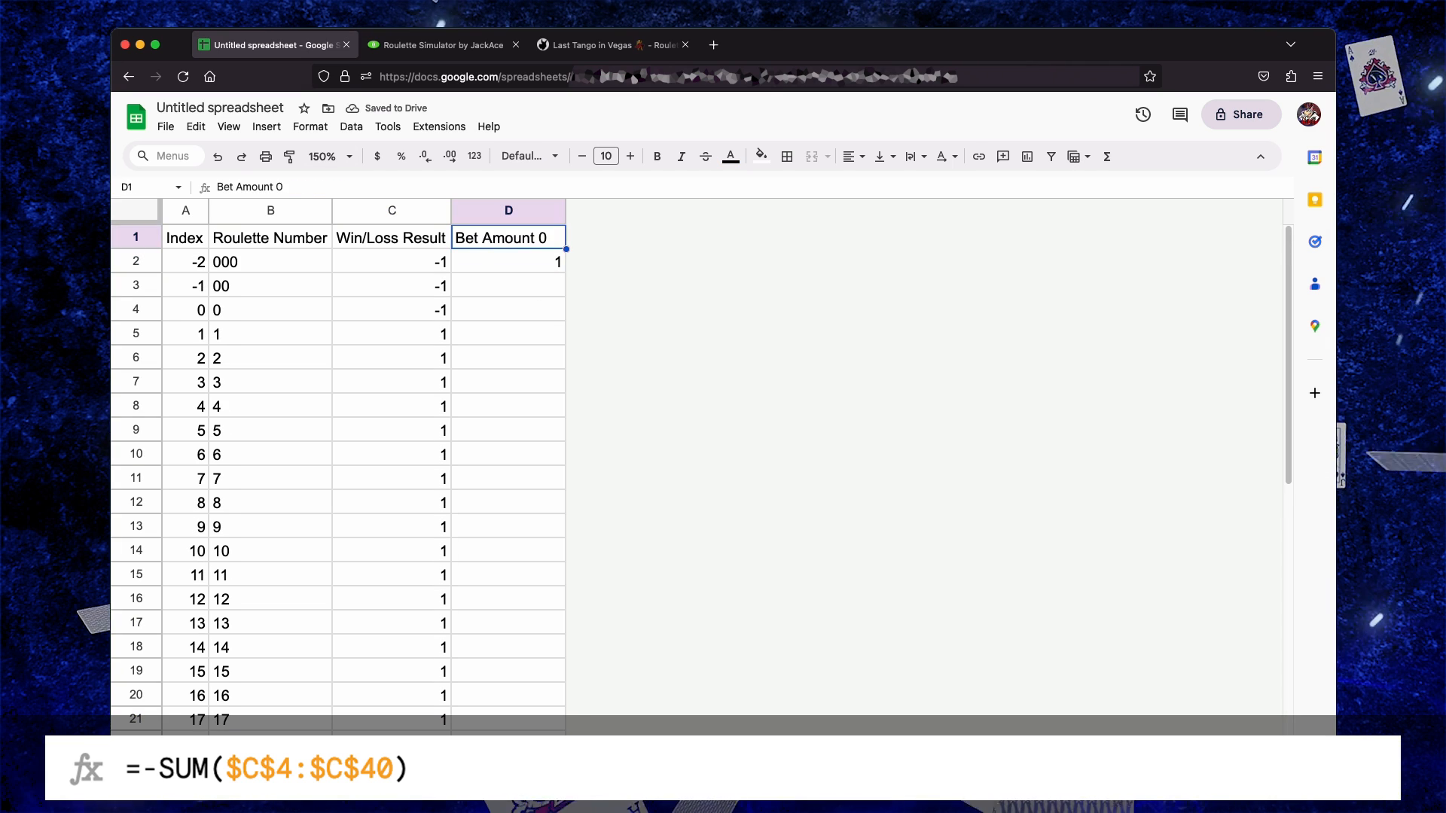
{"action": "key", "text": "shift+Right"}
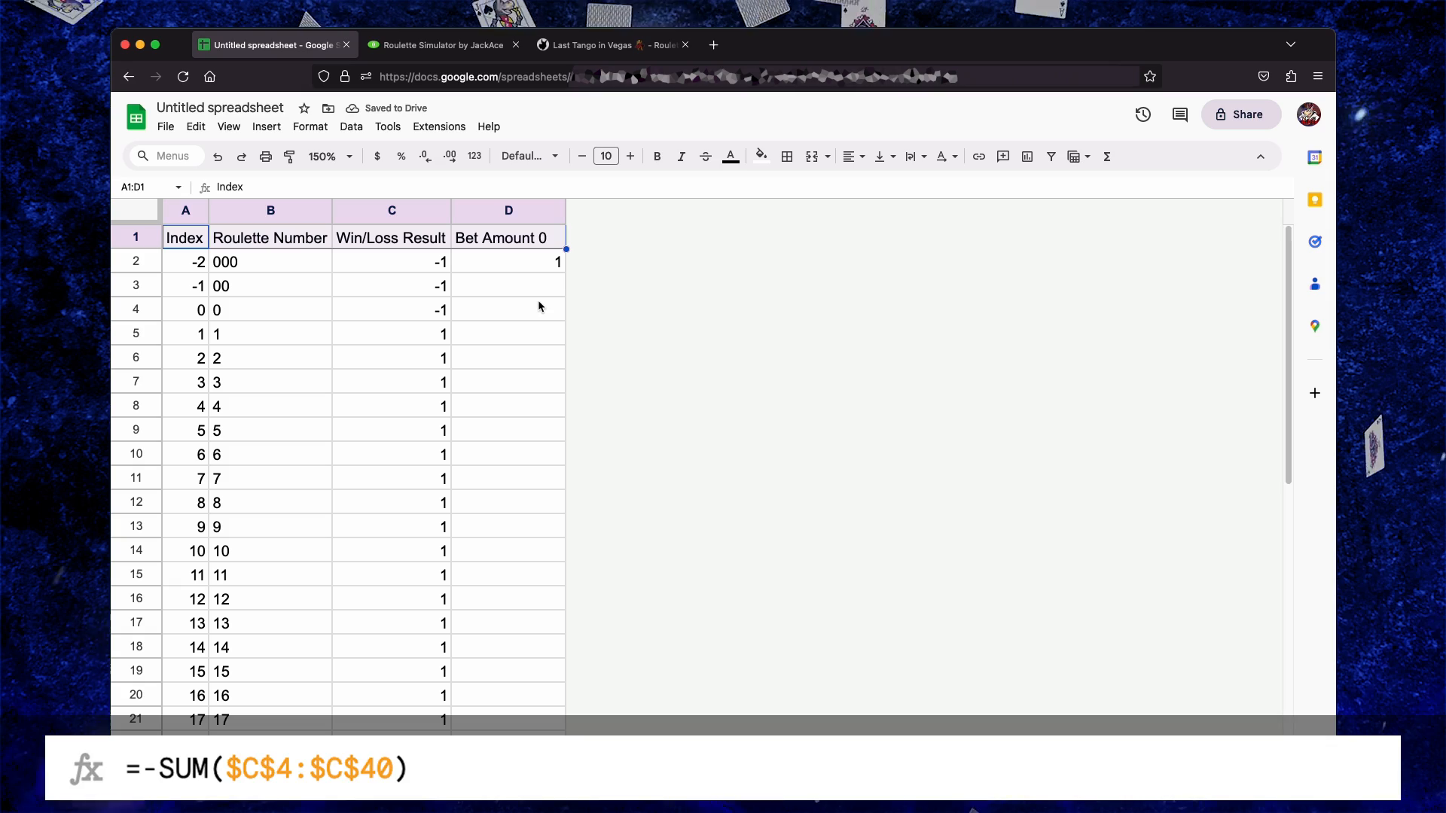
{"action": "key", "text": "super+b"}
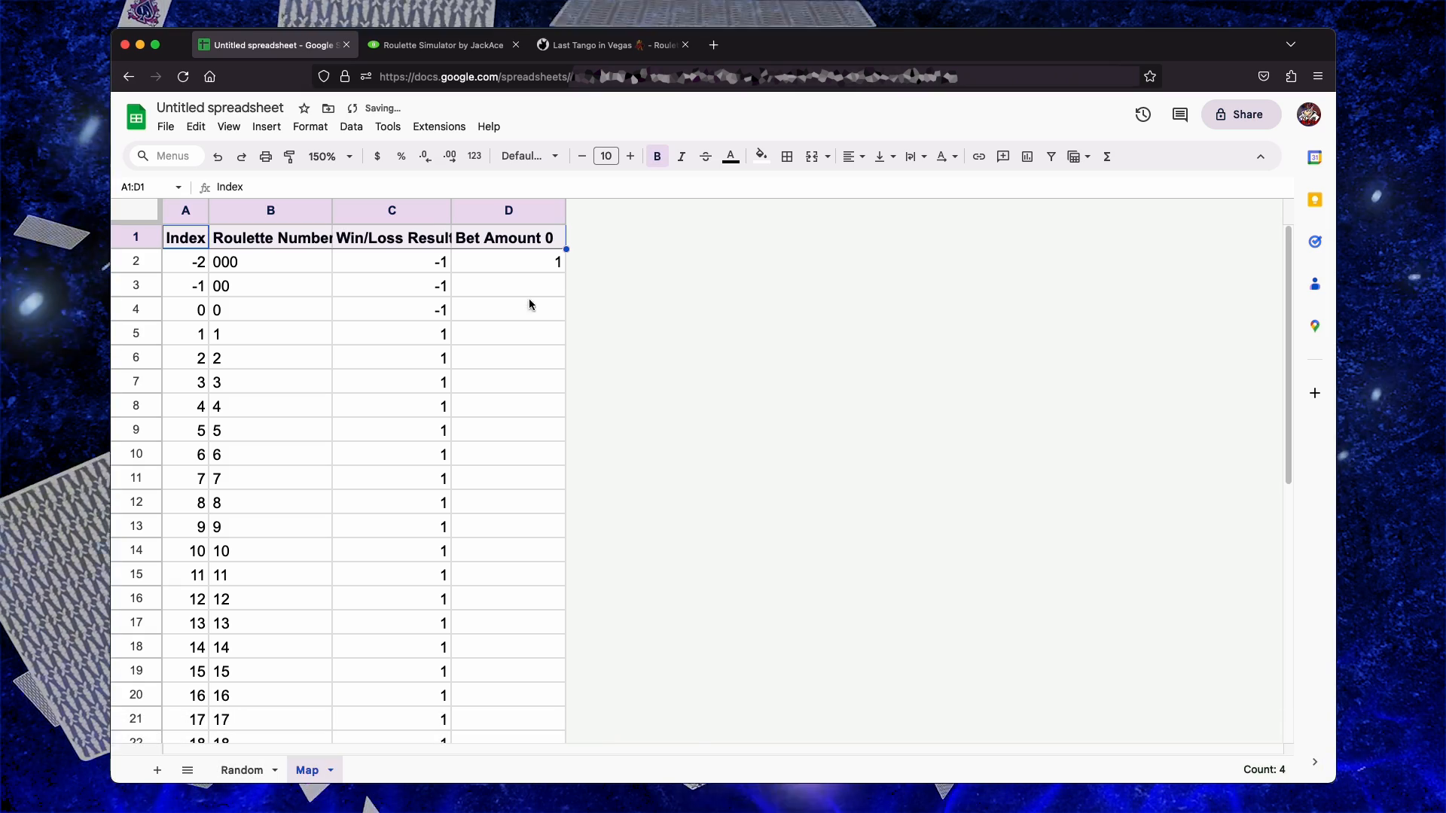
{"action": "left_click", "coordinate": [498, 210]}
{"action": "left_click", "coordinate": [189, 210], "text": "shift"}
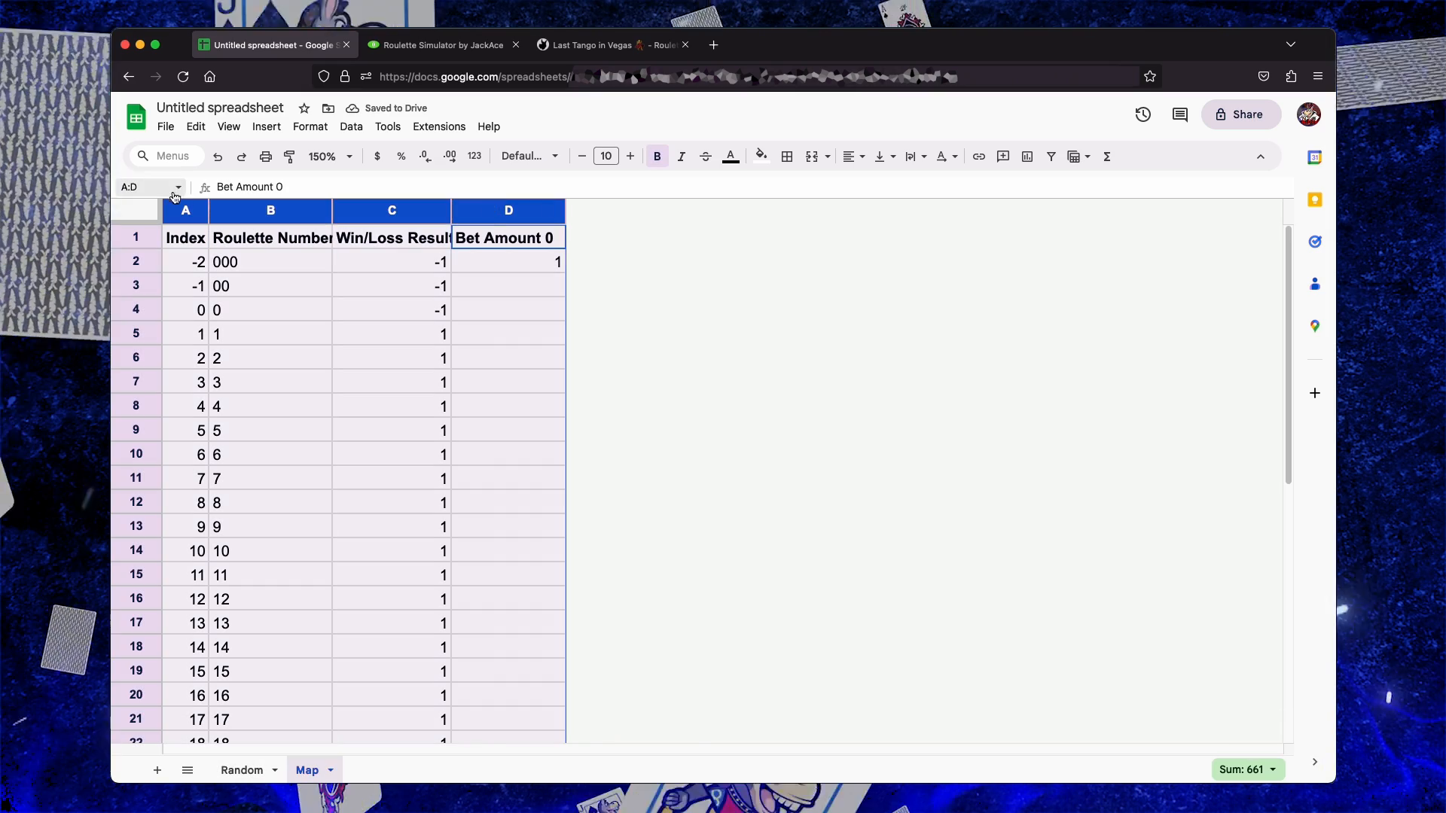
{"action": "double_click", "coordinate": [212, 205]}
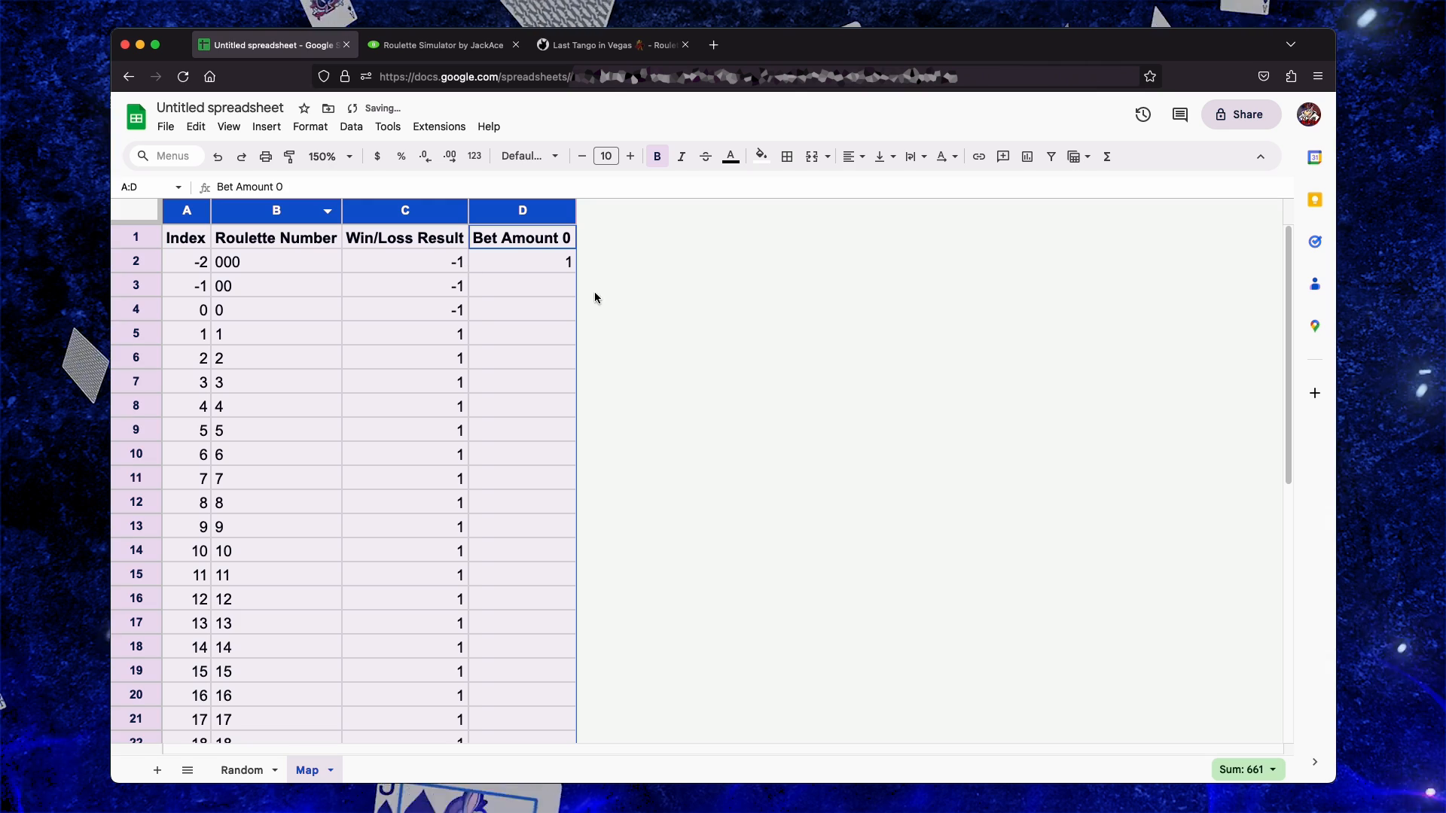
Copy the Bet Amount 0 header and its formula from D1:D2 into D4:D5 and D7:D8
{"action": "left_click", "coordinate": [541, 244]}
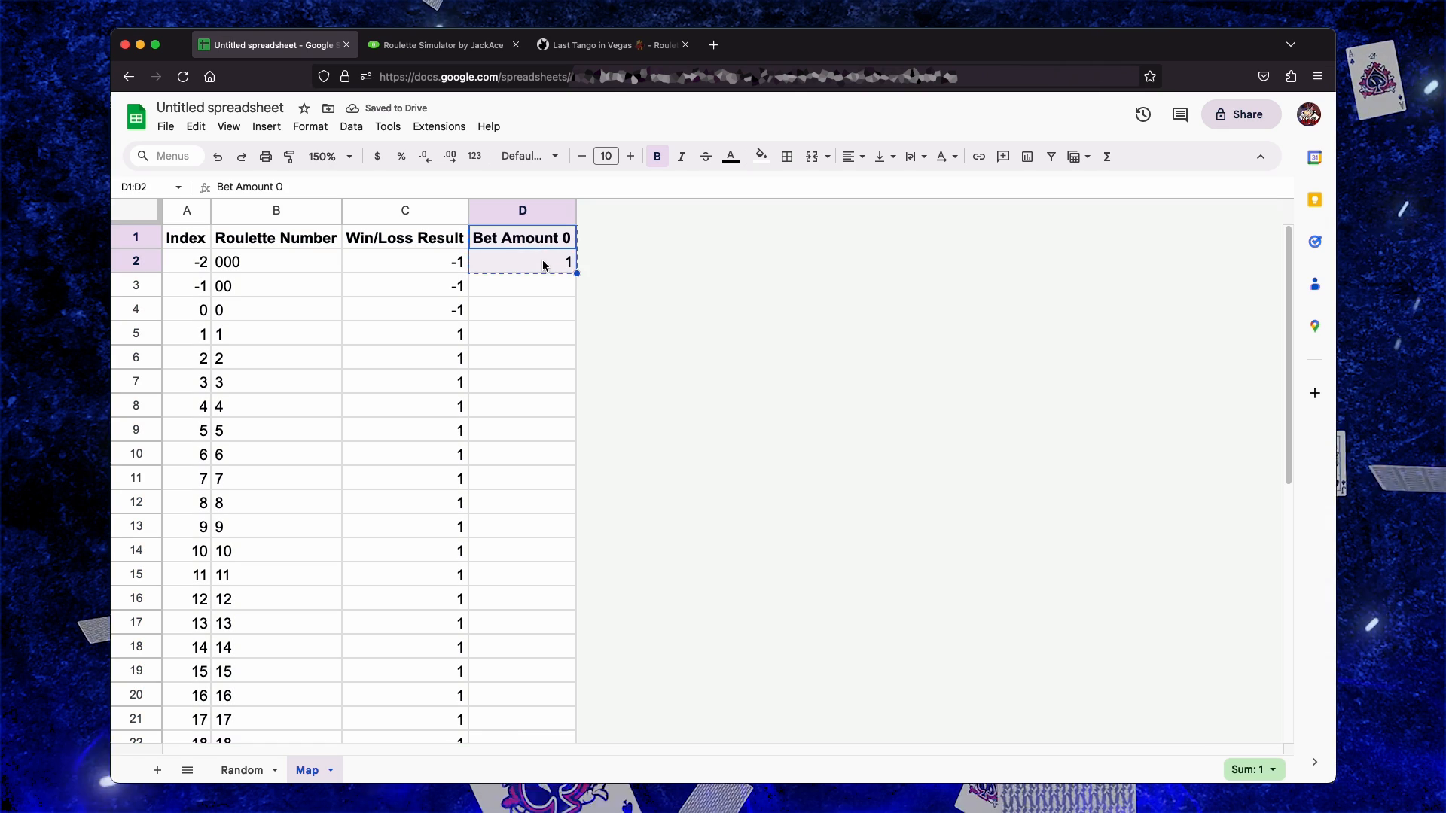
{"action": "left_click", "coordinate": [522, 309]}
{"action": "type", "text": "Bet Amount 0 1"}
{"action": "key", "text": "Down"}
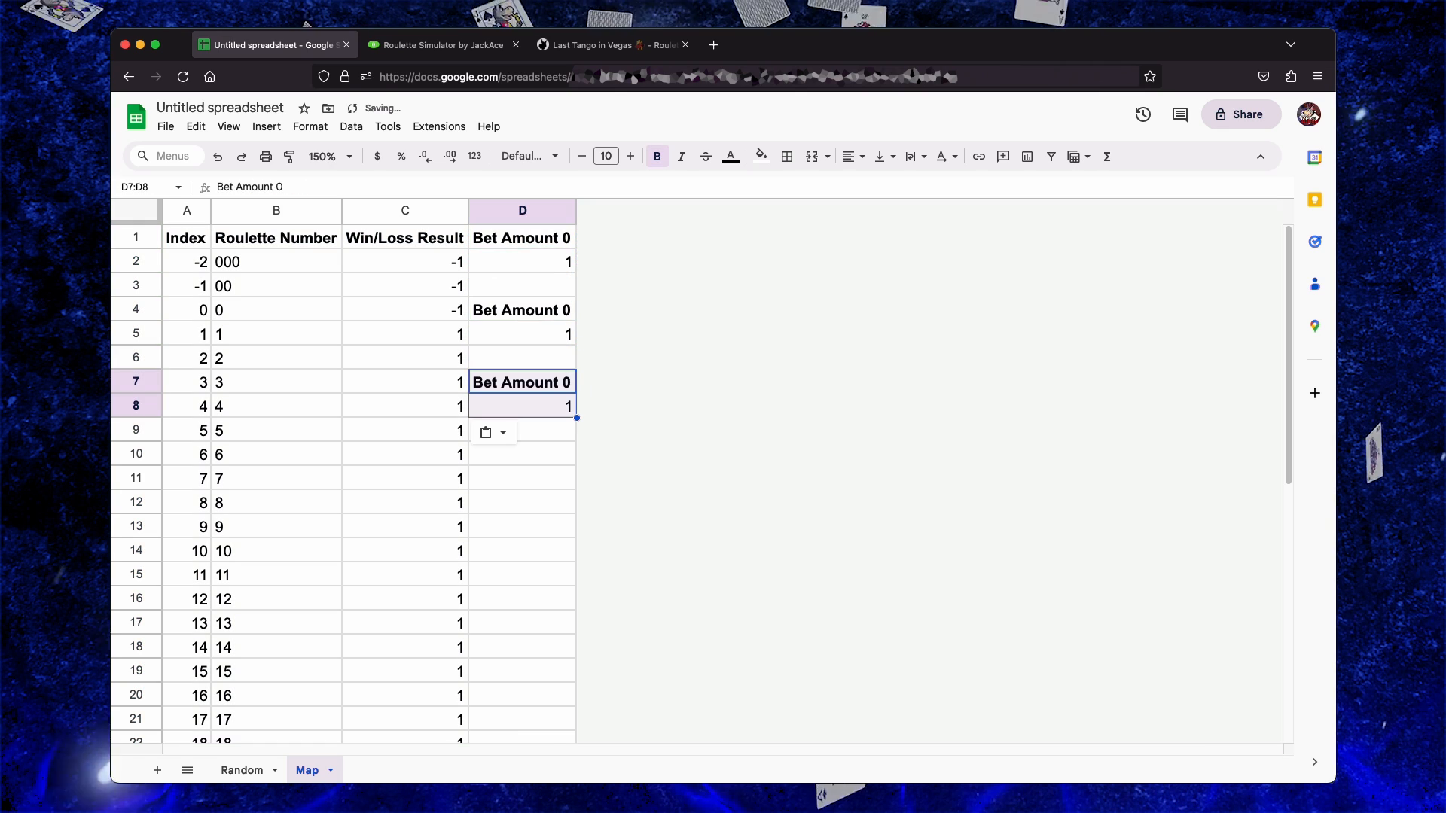
Widen column D slightly and change the header in D4 to Bet Amount 00
{"action": "left_click_drag", "start_coordinate": [584, 212], "coordinate": [599, 211]}
{"action": "double_click", "coordinate": [558, 310]}
{"action": "type", "text": "0"}
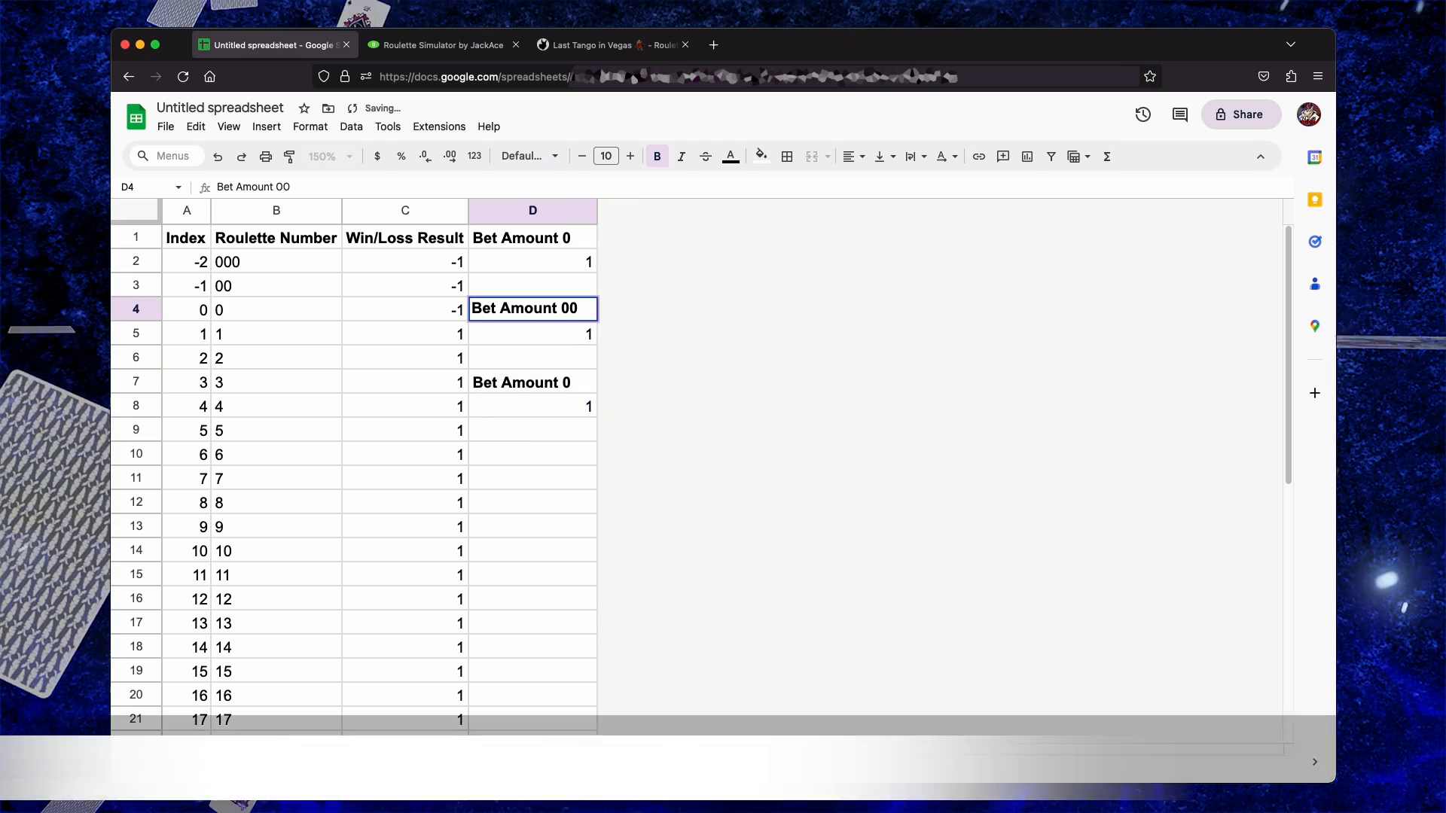
{"action": "key", "text": "Return"}
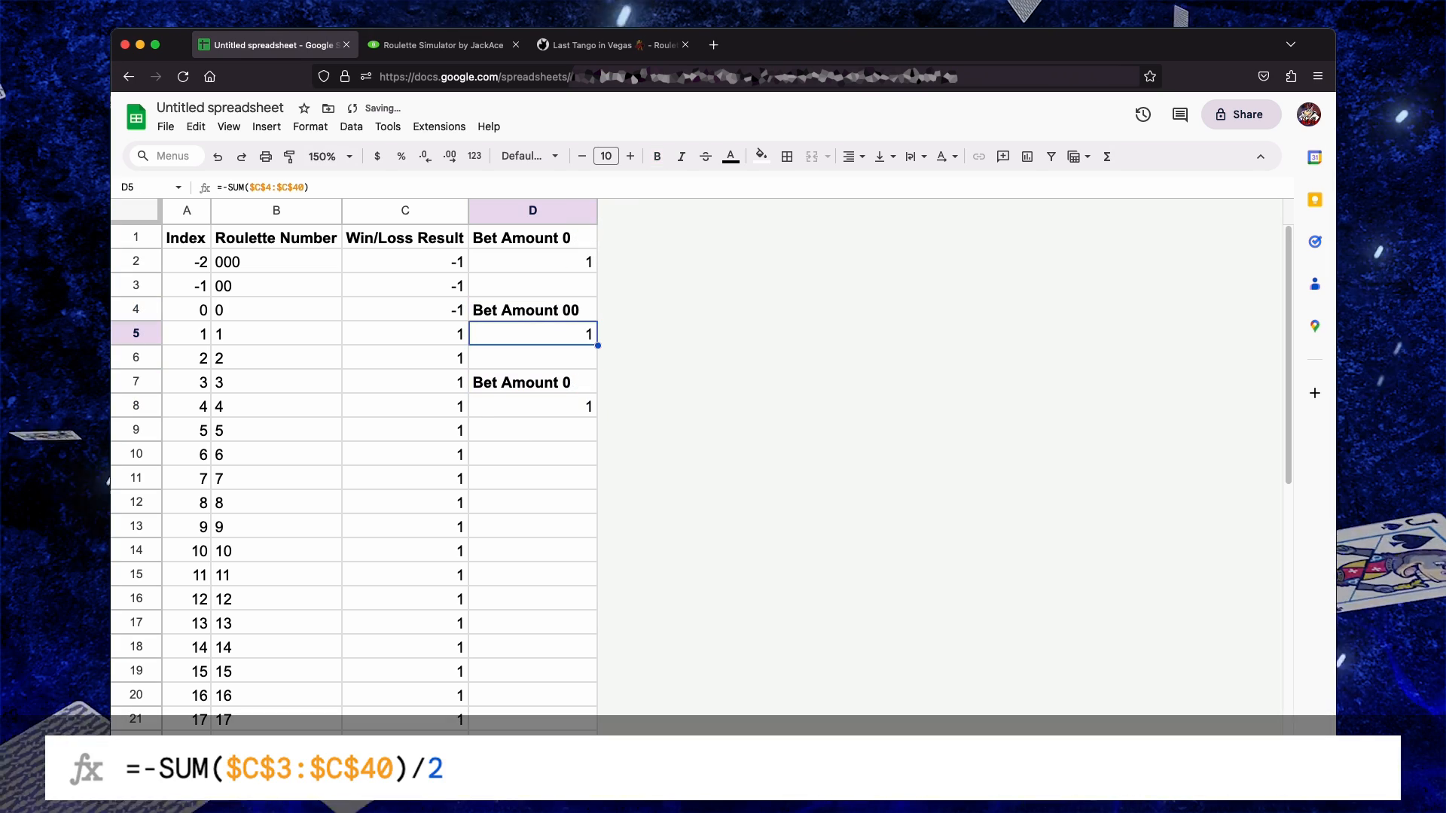
Change the formula in D5 to =-SUM($C$3:$C$40)/2 for the double-zero bet amount
{"action": "left_click", "coordinate": [268, 187]}
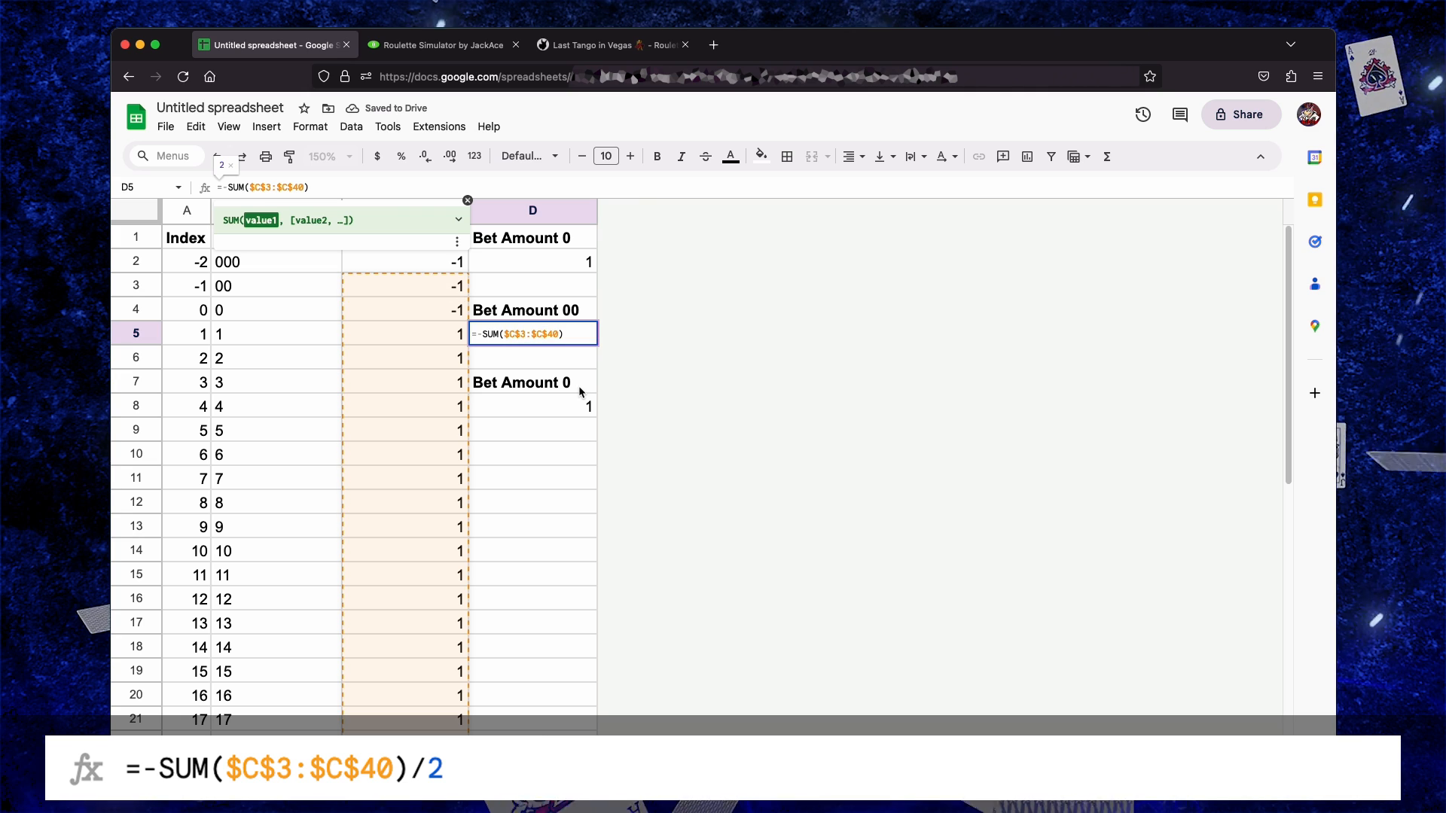
{"action": "left_click", "coordinate": [309, 188]}
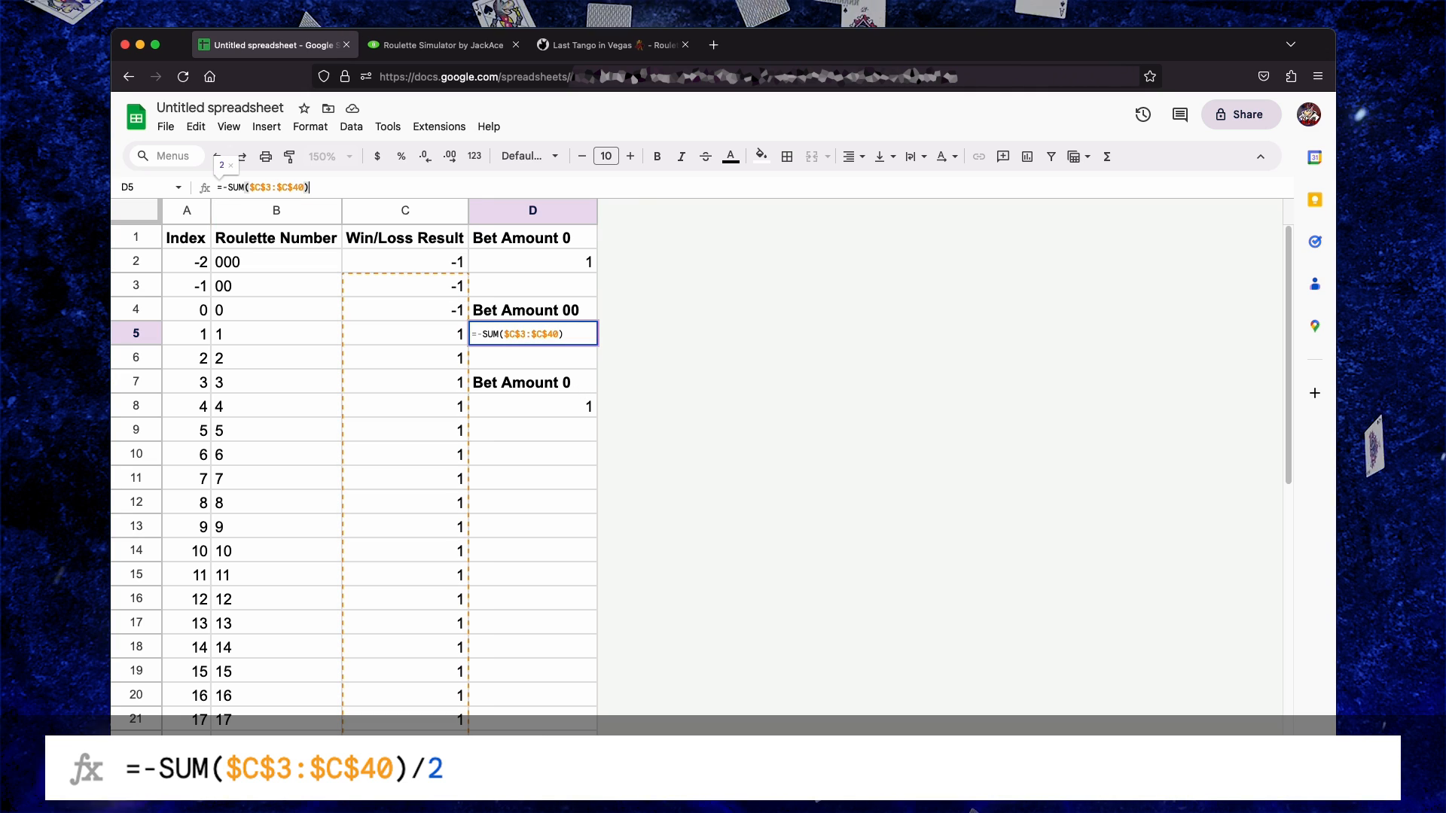
{"action": "type", "text": "/2"}
{"action": "key", "text": "Return"}
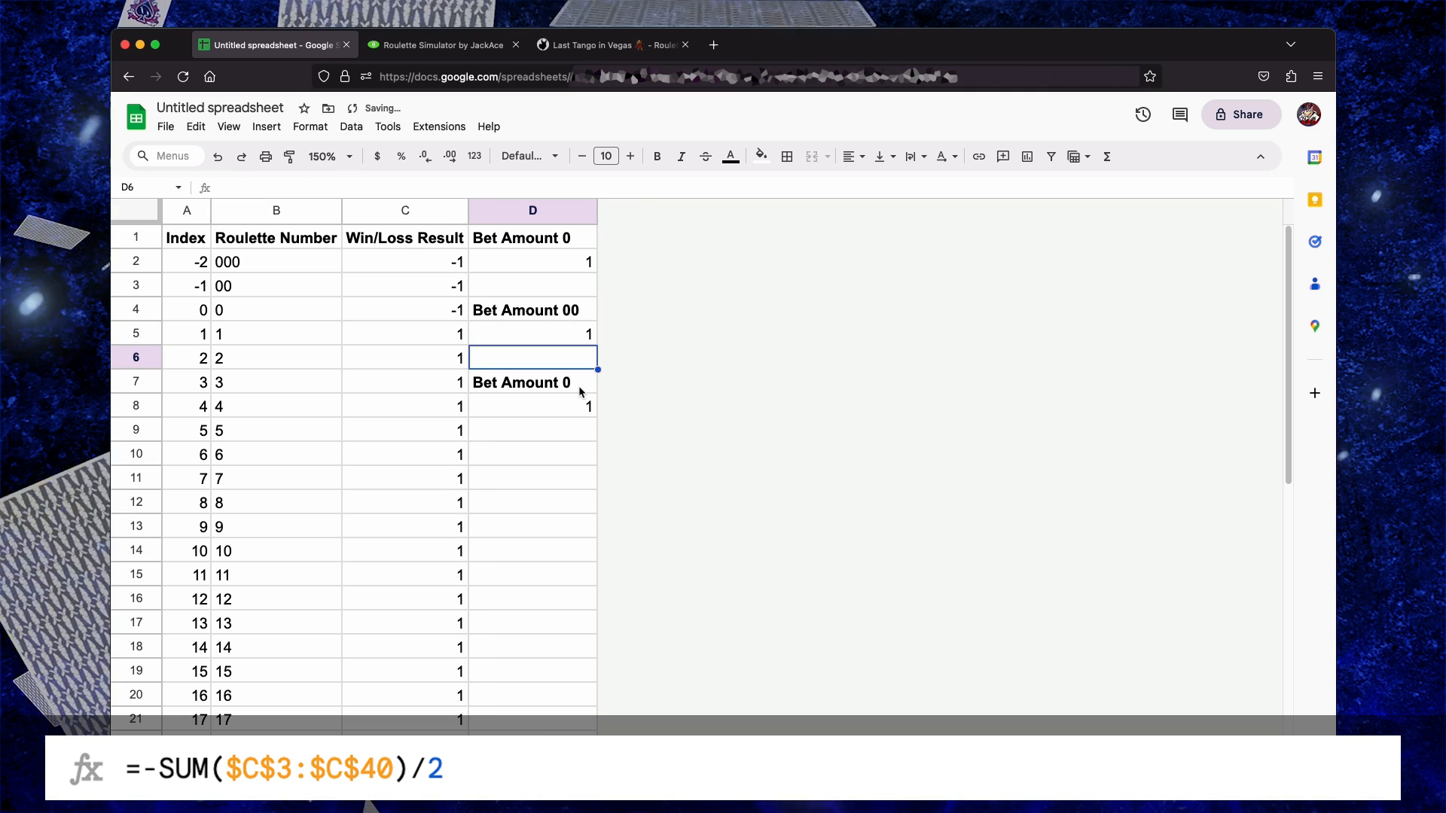
Change the copied header in D7 to Bet Amount 000
{"action": "left_click", "coordinate": [578, 386]}
{"action": "double_click", "coordinate": [577, 387]}
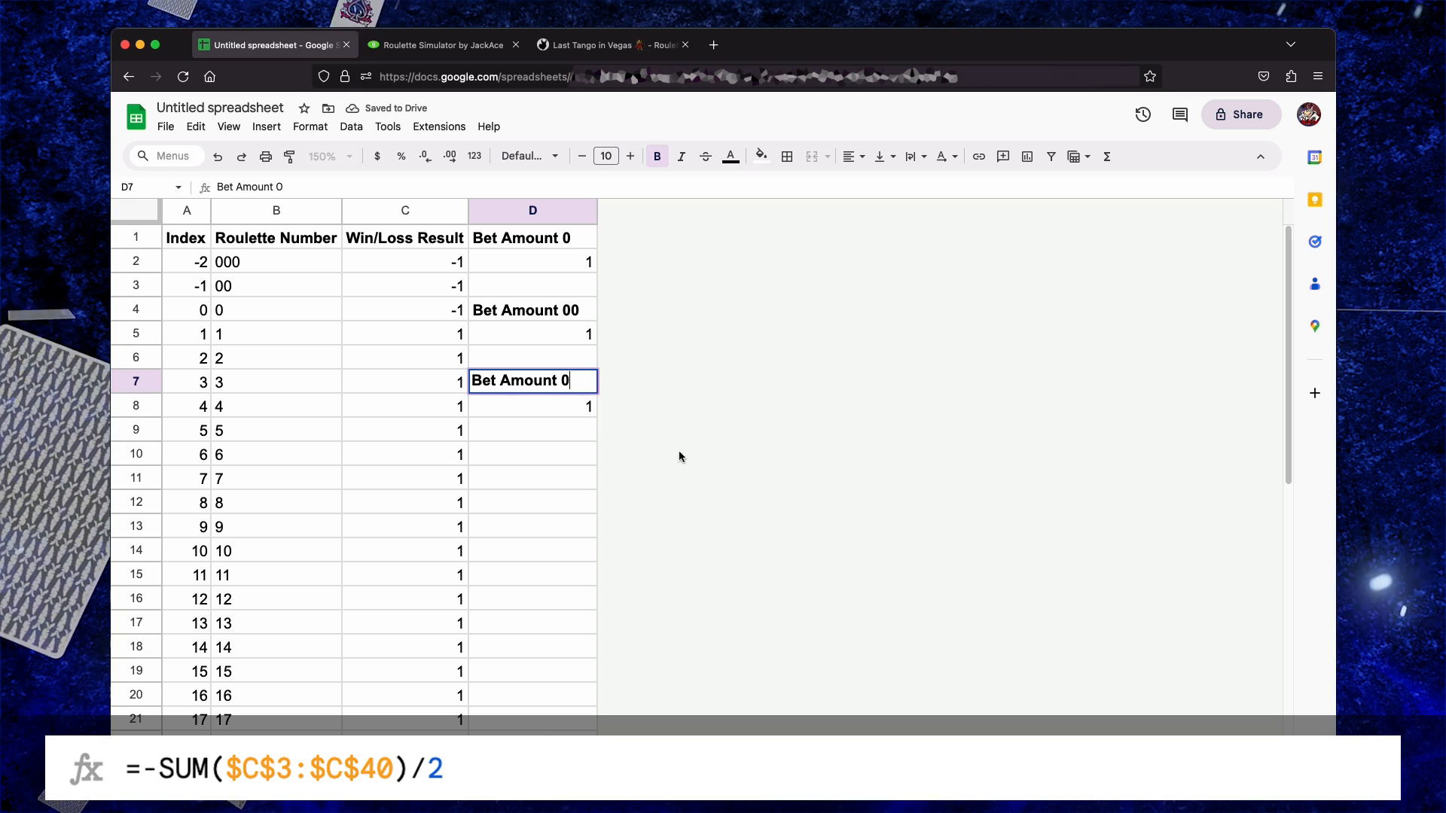
{"action": "type", "text": "00"}
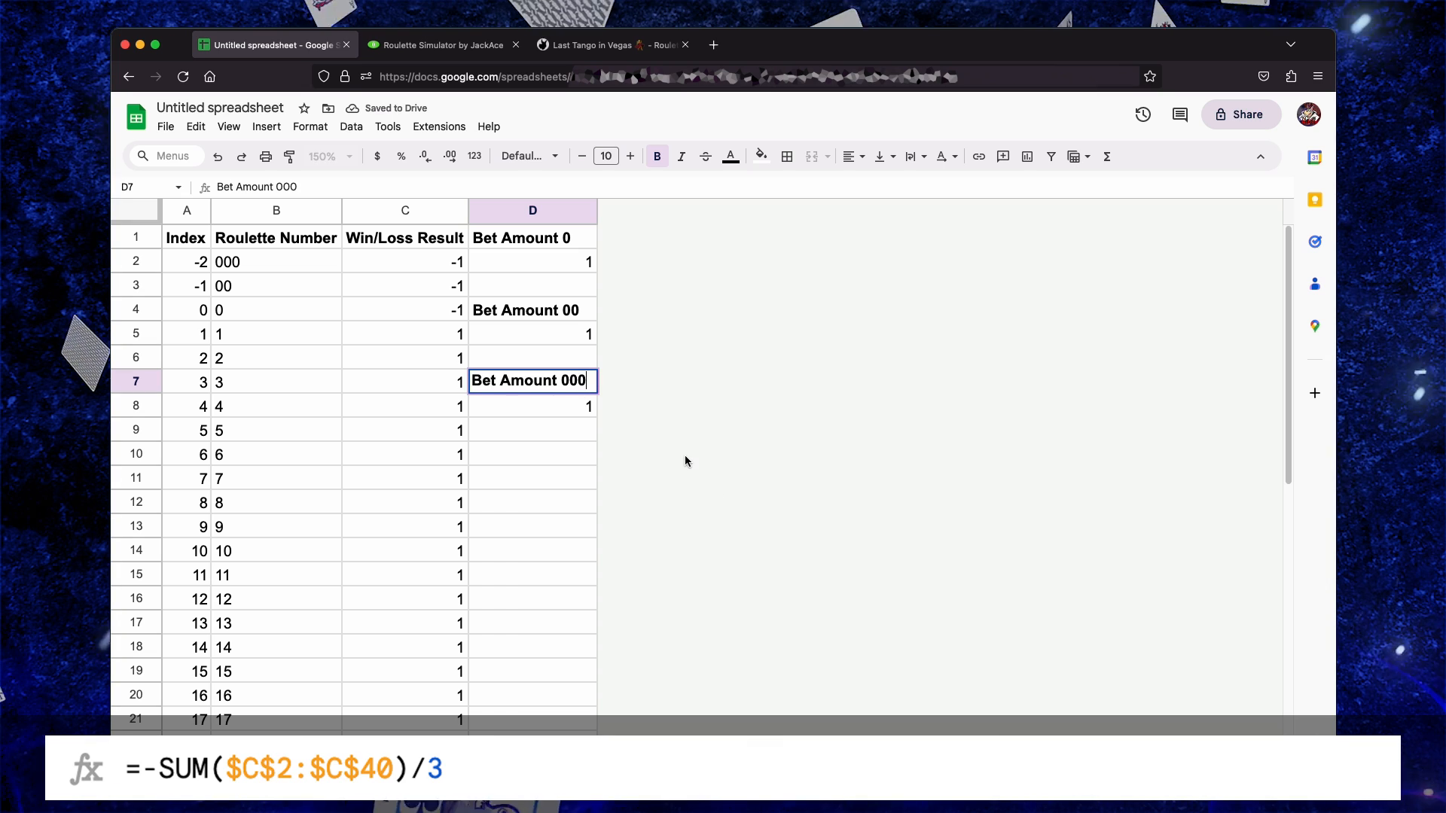
{"action": "key", "text": "Return"}
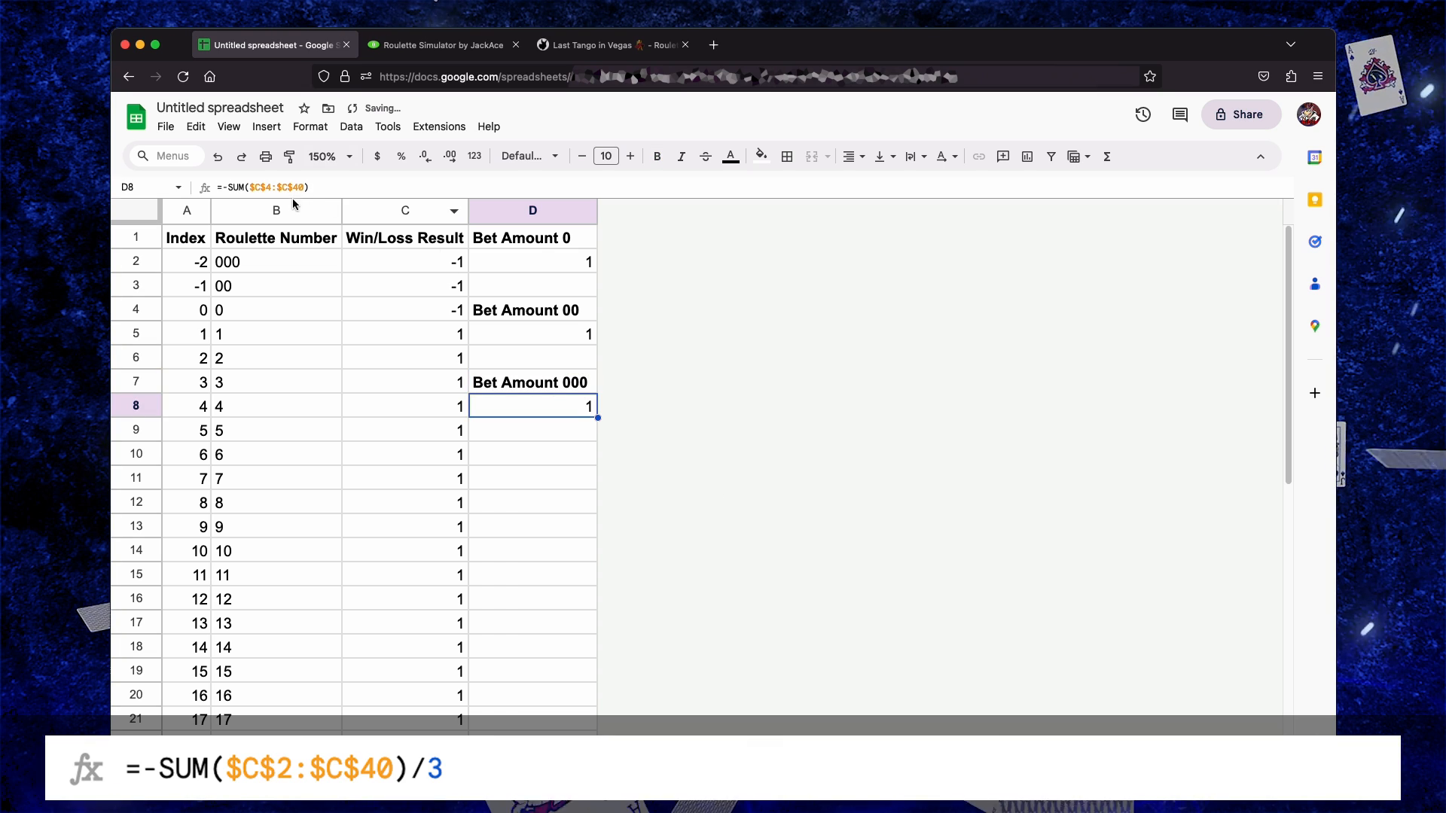
Change the formula in D8 to =-SUM($C$2:$C$40)/3 for the triple-zero bet amount
{"action": "left_click", "coordinate": [273, 189]}
{"action": "type", "text": "2"}
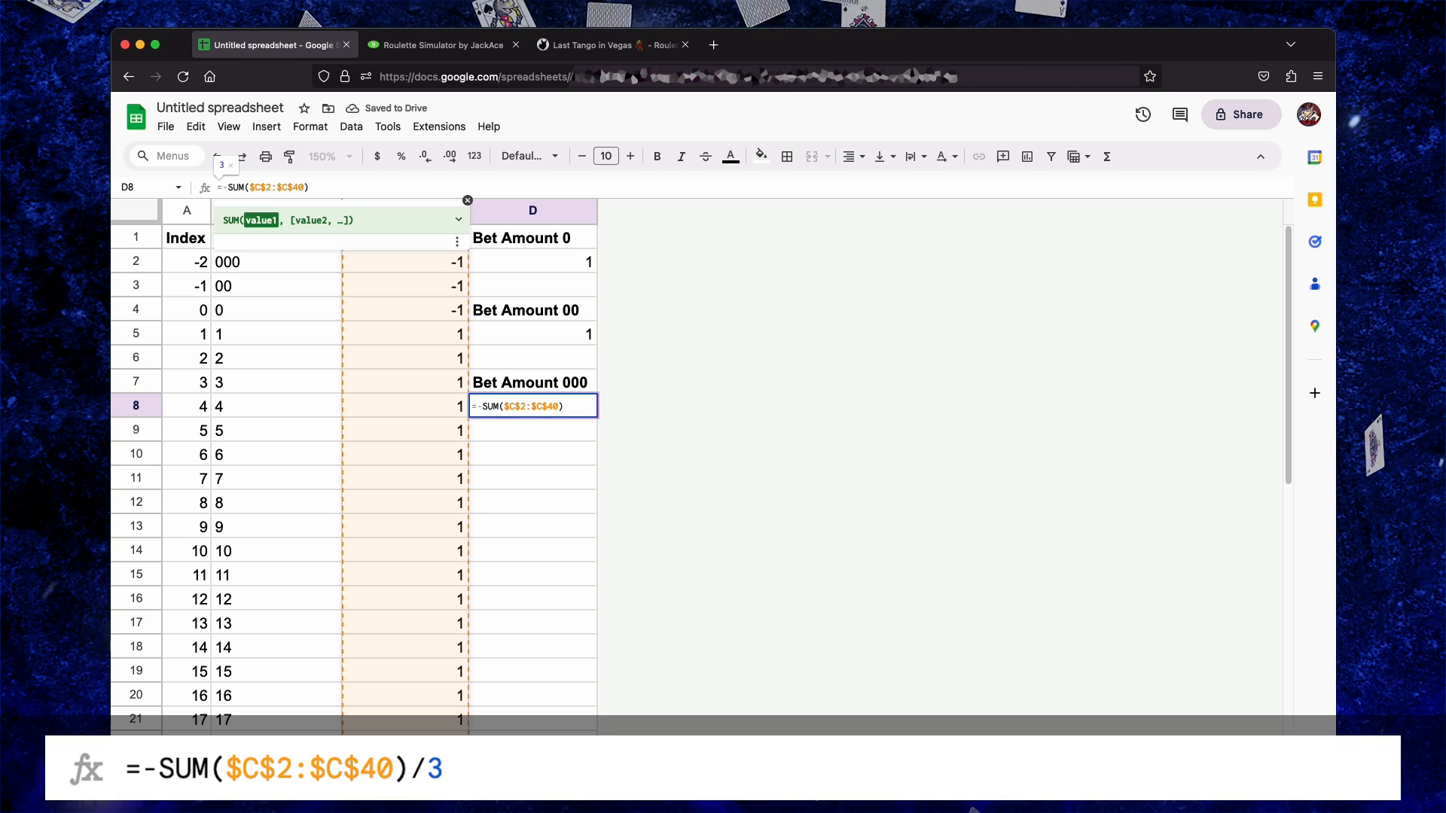
{"action": "key", "text": "End"}
{"action": "type", "text": "/3"}
{"action": "key", "text": "Return"}
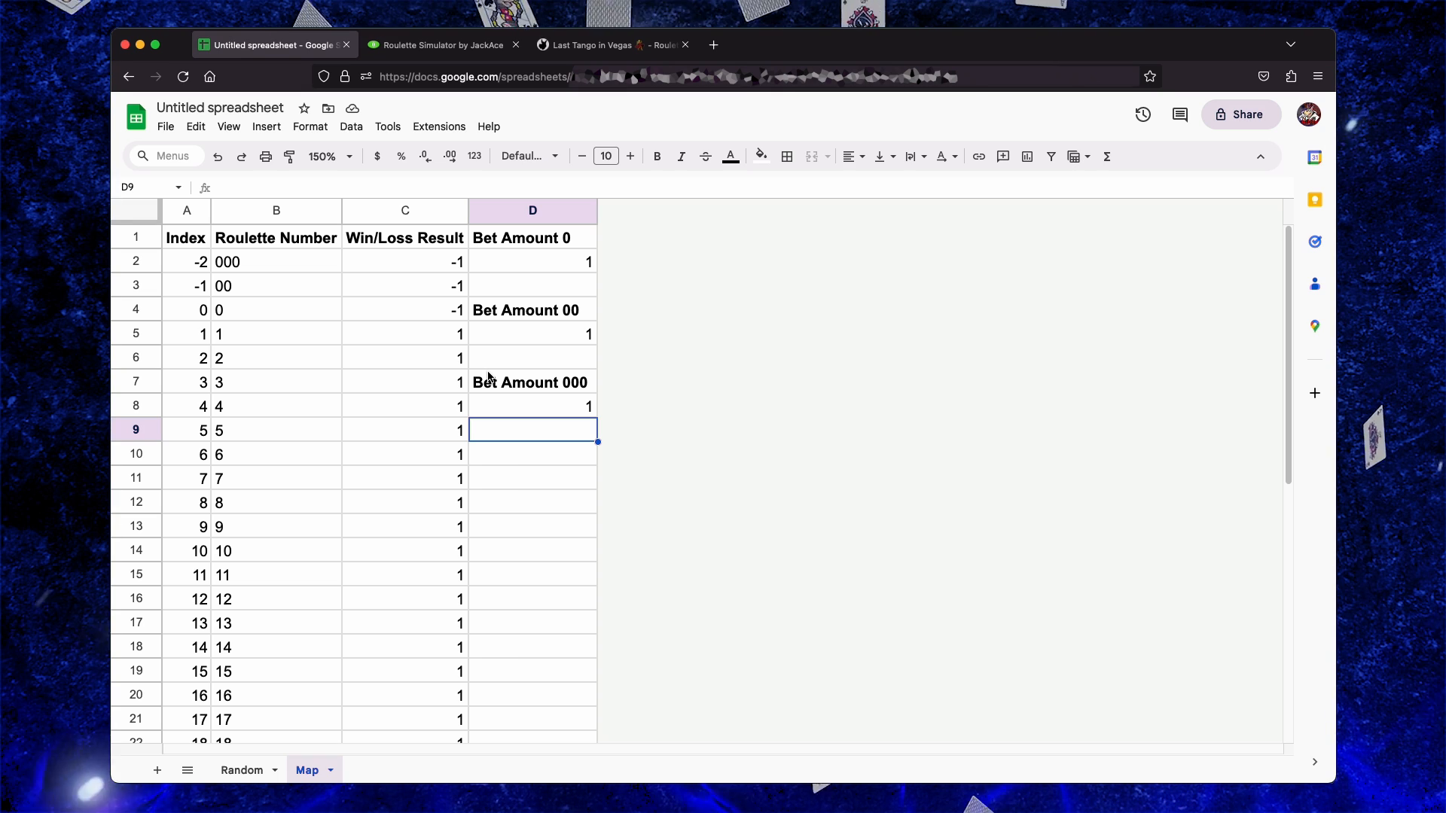
Enter the bold header Expected Loss 0 in D10 and copy the formula from D2 into D11
{"action": "key", "text": "Down"}
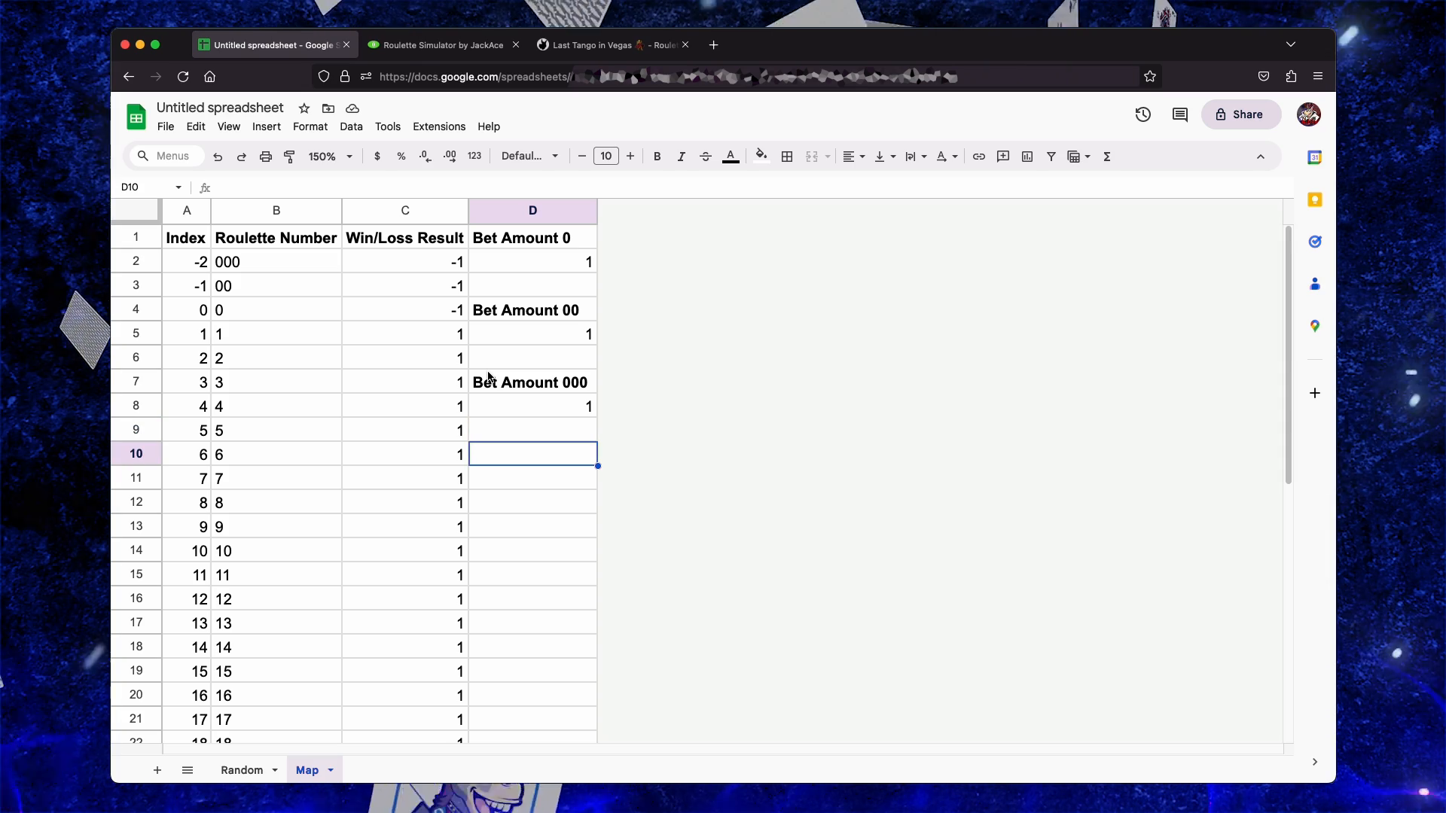
{"action": "type", "text": "Expected Loss 0"}
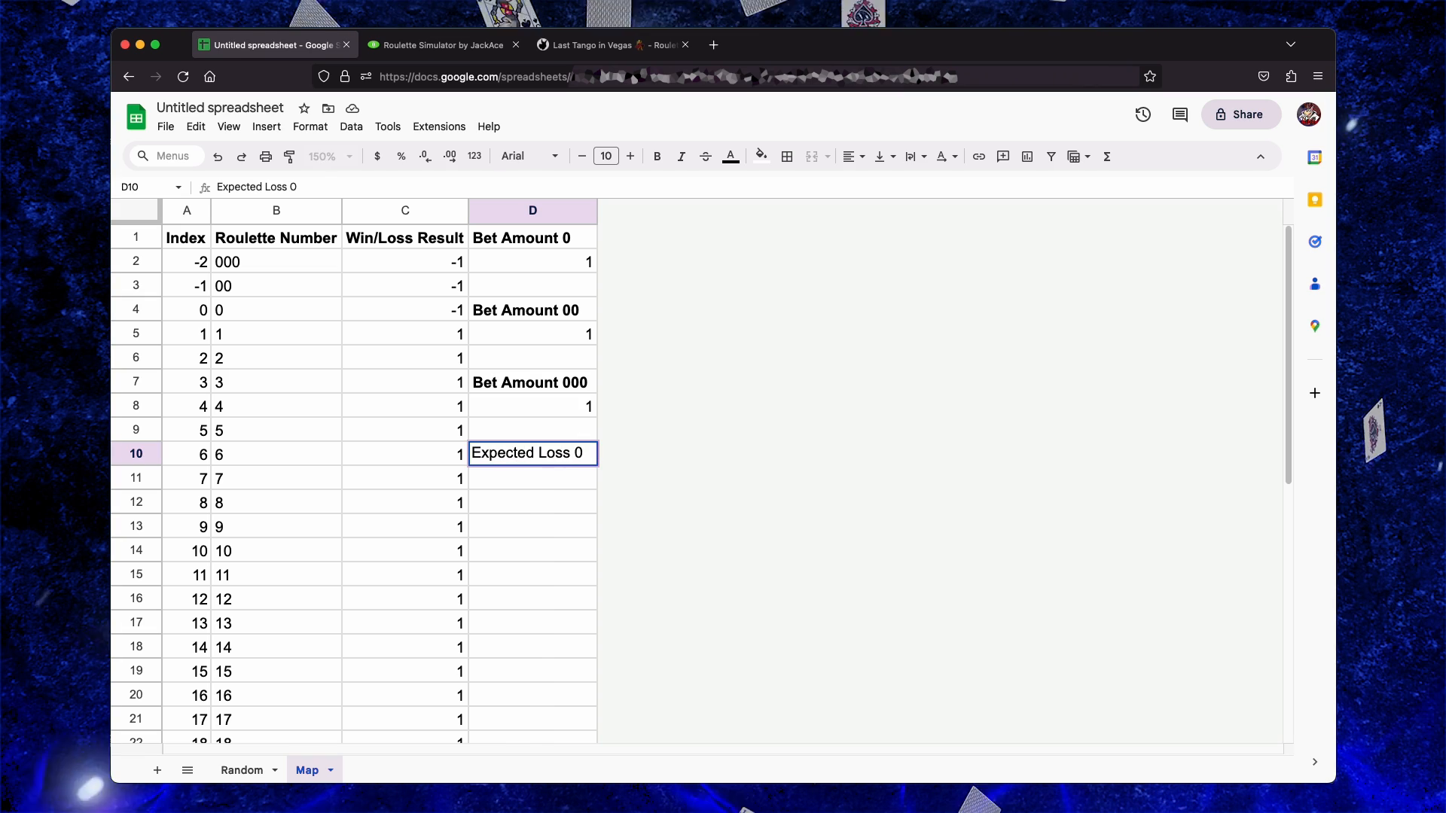
{"action": "key", "text": "Up"}
{"action": "key", "text": "Up"}
{"action": "key", "text": "Up"}
{"action": "key", "text": "Up"}
{"action": "key", "text": "Up"}
{"action": "key", "text": "Up"}
{"action": "key", "text": "Up"}
{"action": "key", "text": "Up"}
{"action": "key", "text": "super+c"}
{"action": "key", "text": "Down"}
{"action": "key", "text": "Down"}
{"action": "key", "text": "Down"}
{"action": "key", "text": "Down"}
{"action": "key", "text": "Down"}
{"action": "key", "text": "Down"}
{"action": "key", "text": "Down"}
{"action": "key", "text": "Down"}
{"action": "key", "text": "Down"}
{"action": "key", "text": "super+v"}
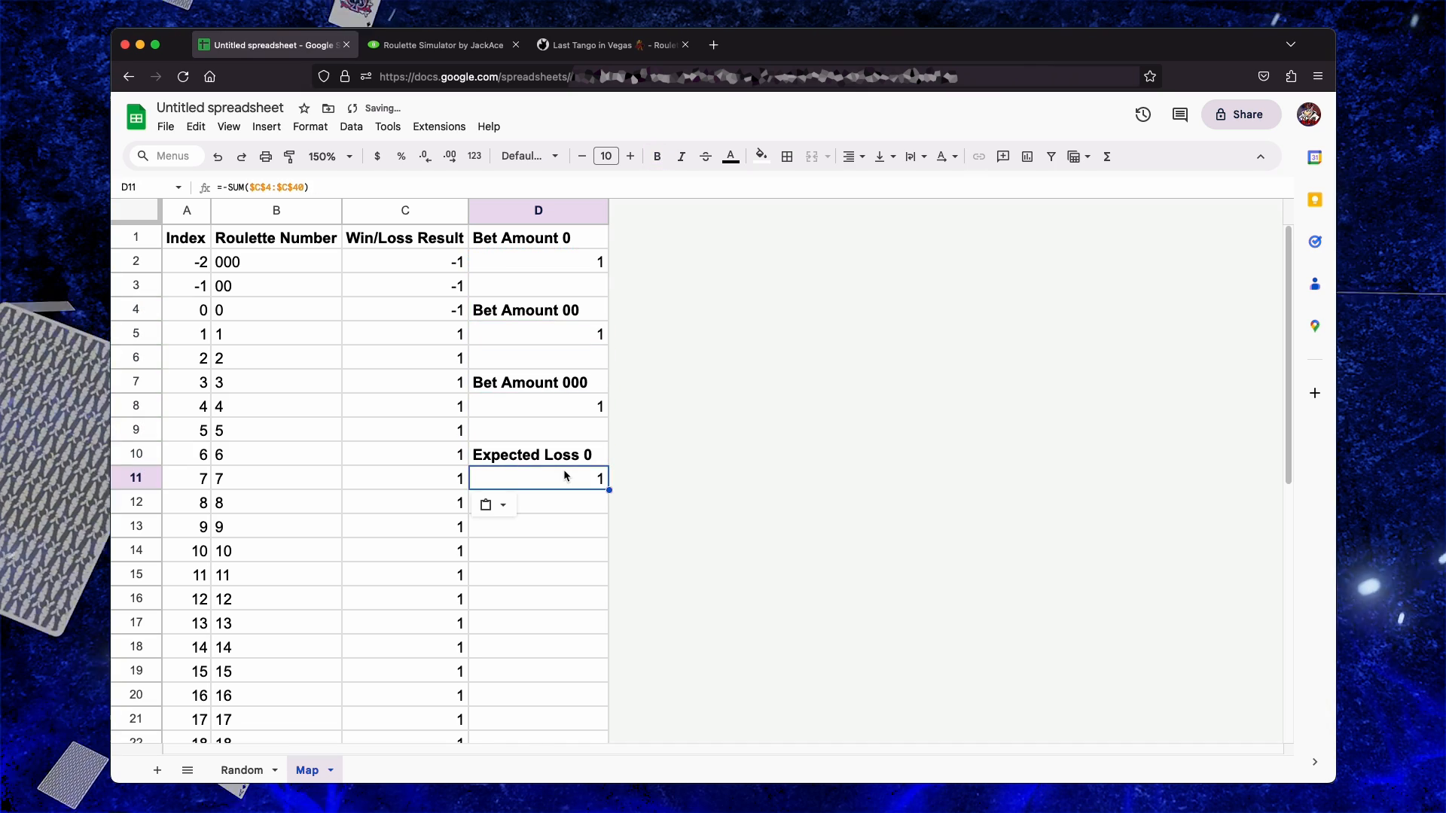
Remove the negation in D11 and divide the sum by 37, making the formula =SUM($C$4:$C$40)/37
{"action": "left_click", "coordinate": [227, 187]}
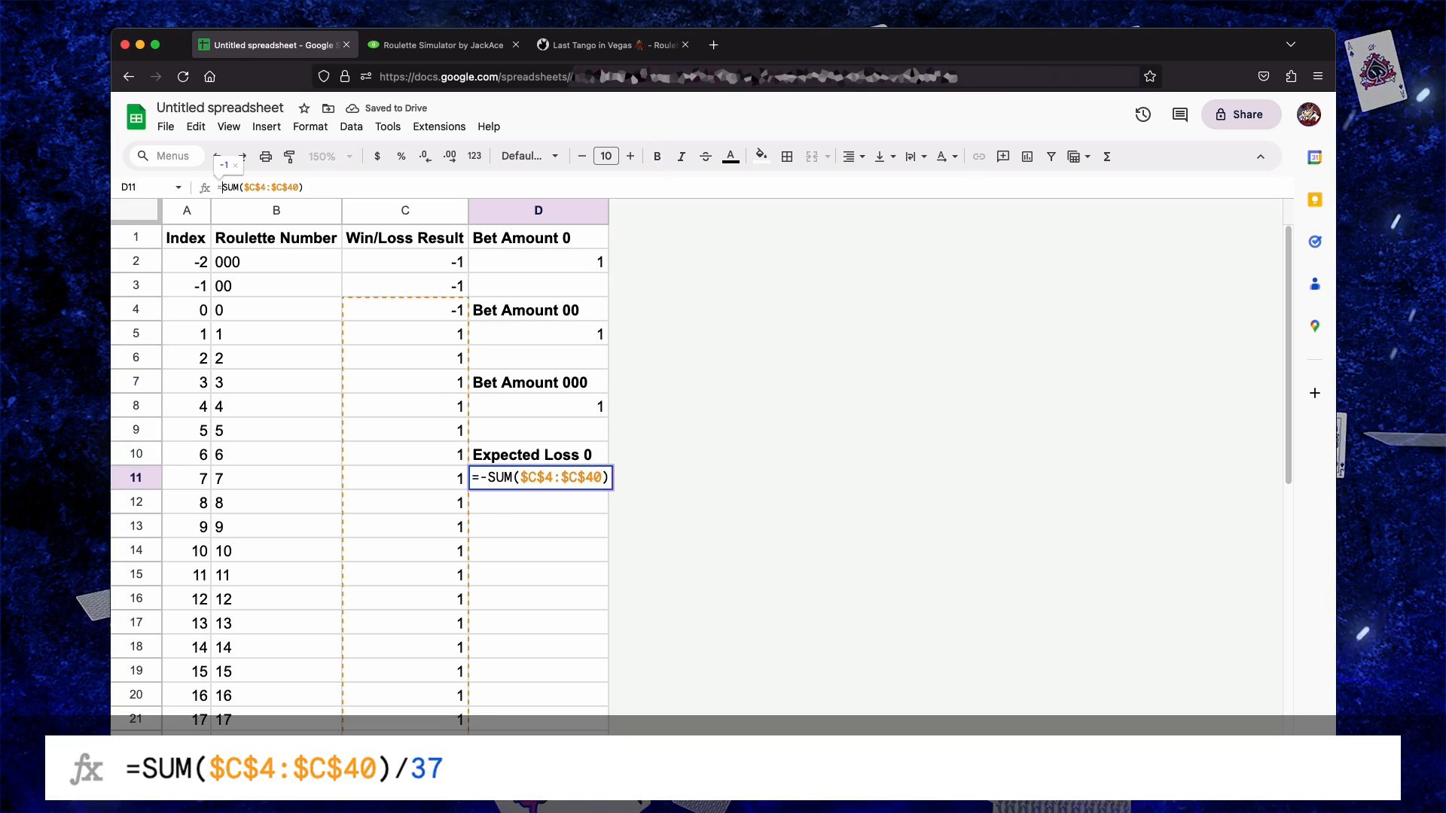
{"action": "left_click", "coordinate": [234, 186]}
{"action": "key", "text": "Right"}
{"action": "key", "text": "Right"}
{"action": "key", "text": "Right"}
{"action": "key", "text": "Right"}
{"action": "key", "text": "Right"}
{"action": "key", "text": "Right"}
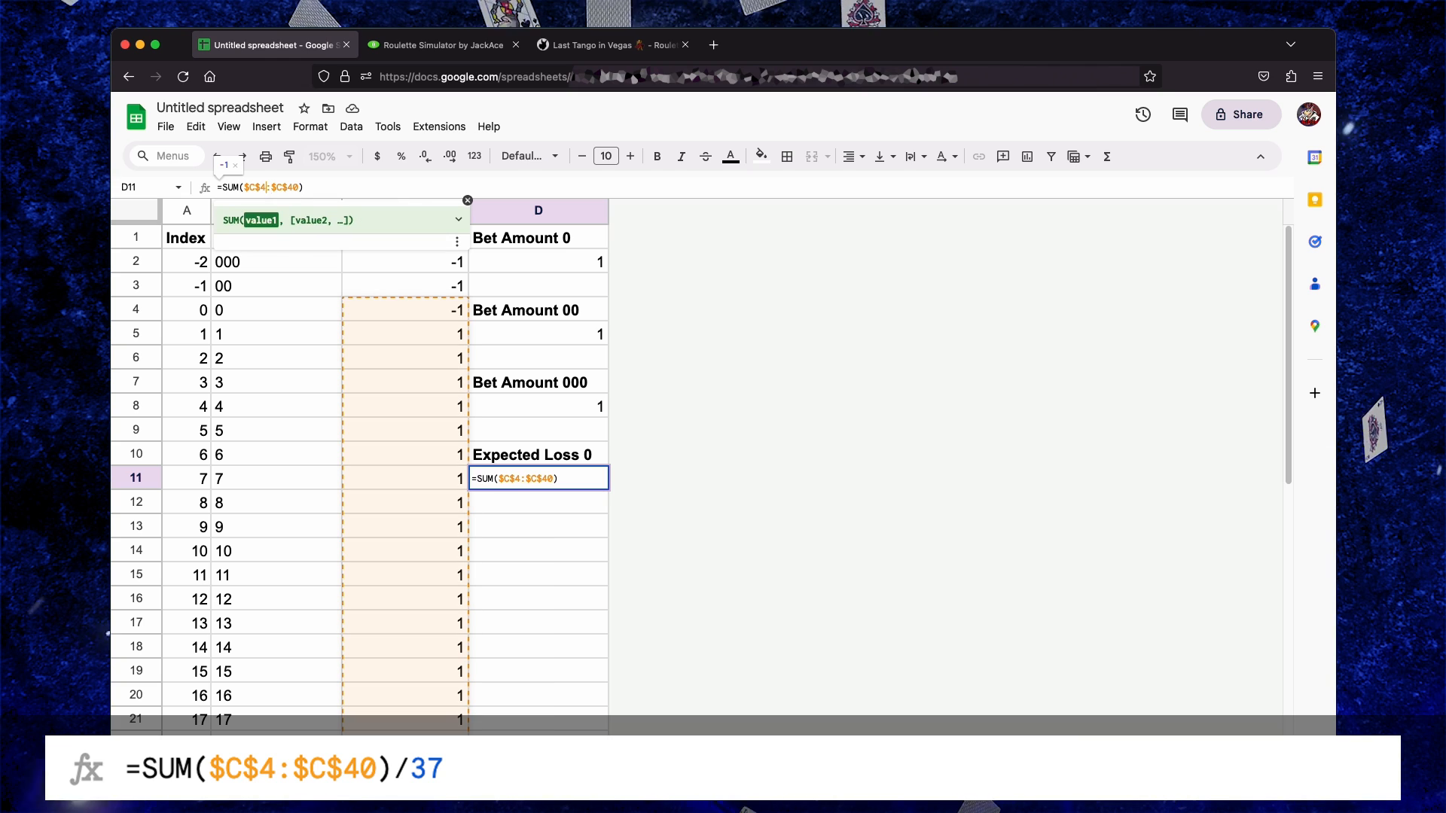
{"action": "key", "text": "End"}
{"action": "type", "text": "/"}
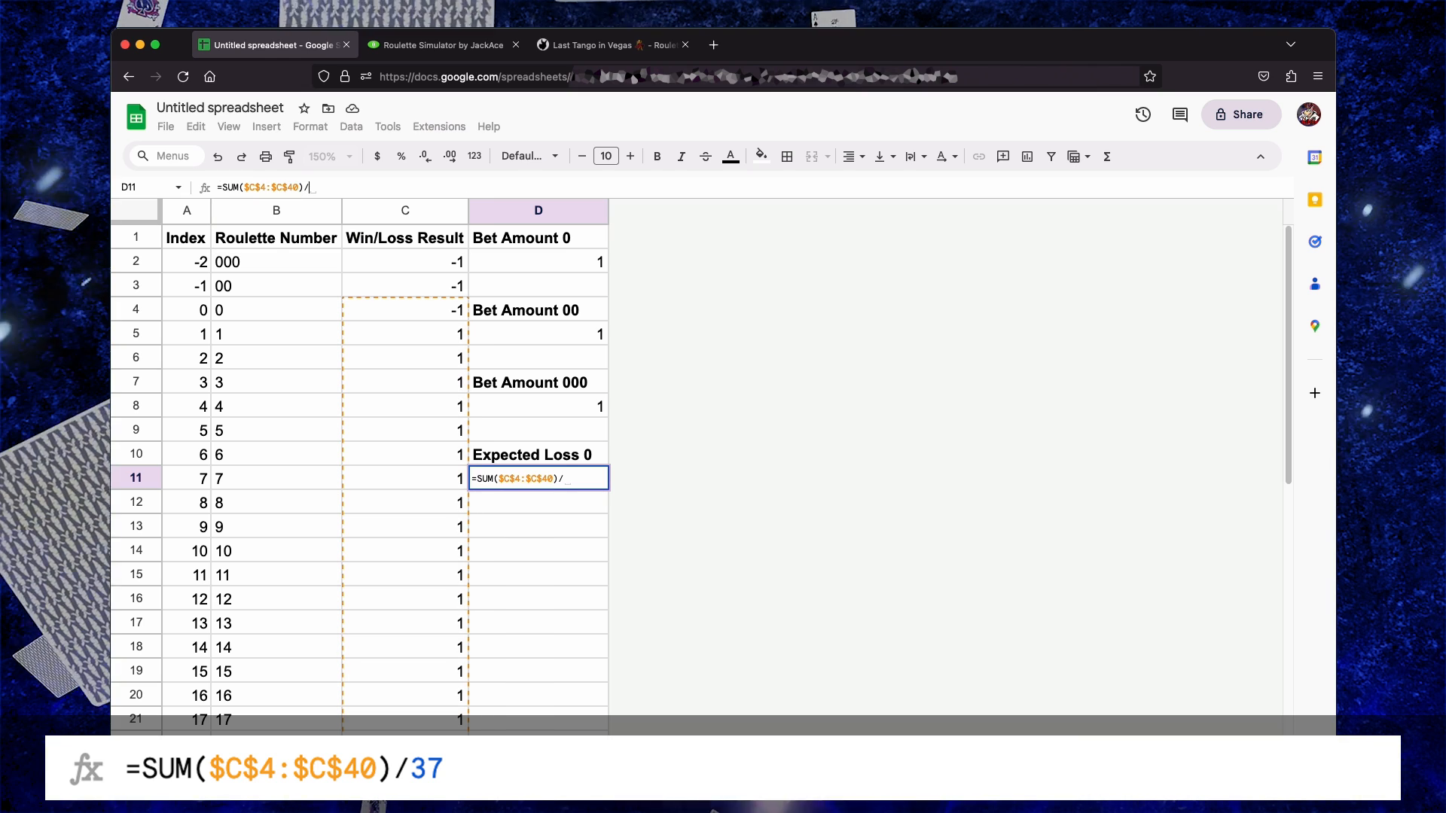
{"action": "type", "text": "37"}
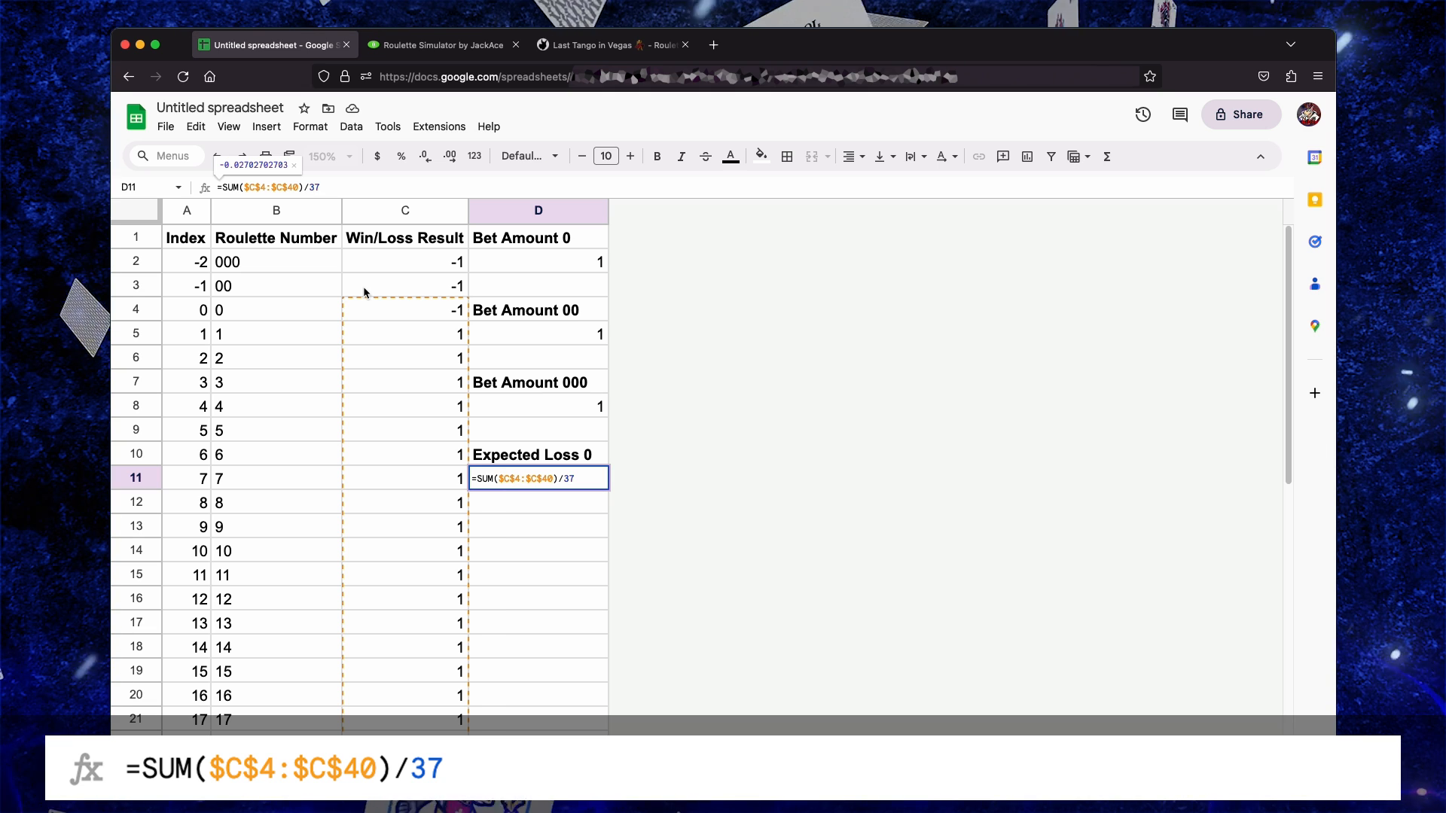
{"action": "key", "text": "Return"}
{"action": "key", "text": "Up"}
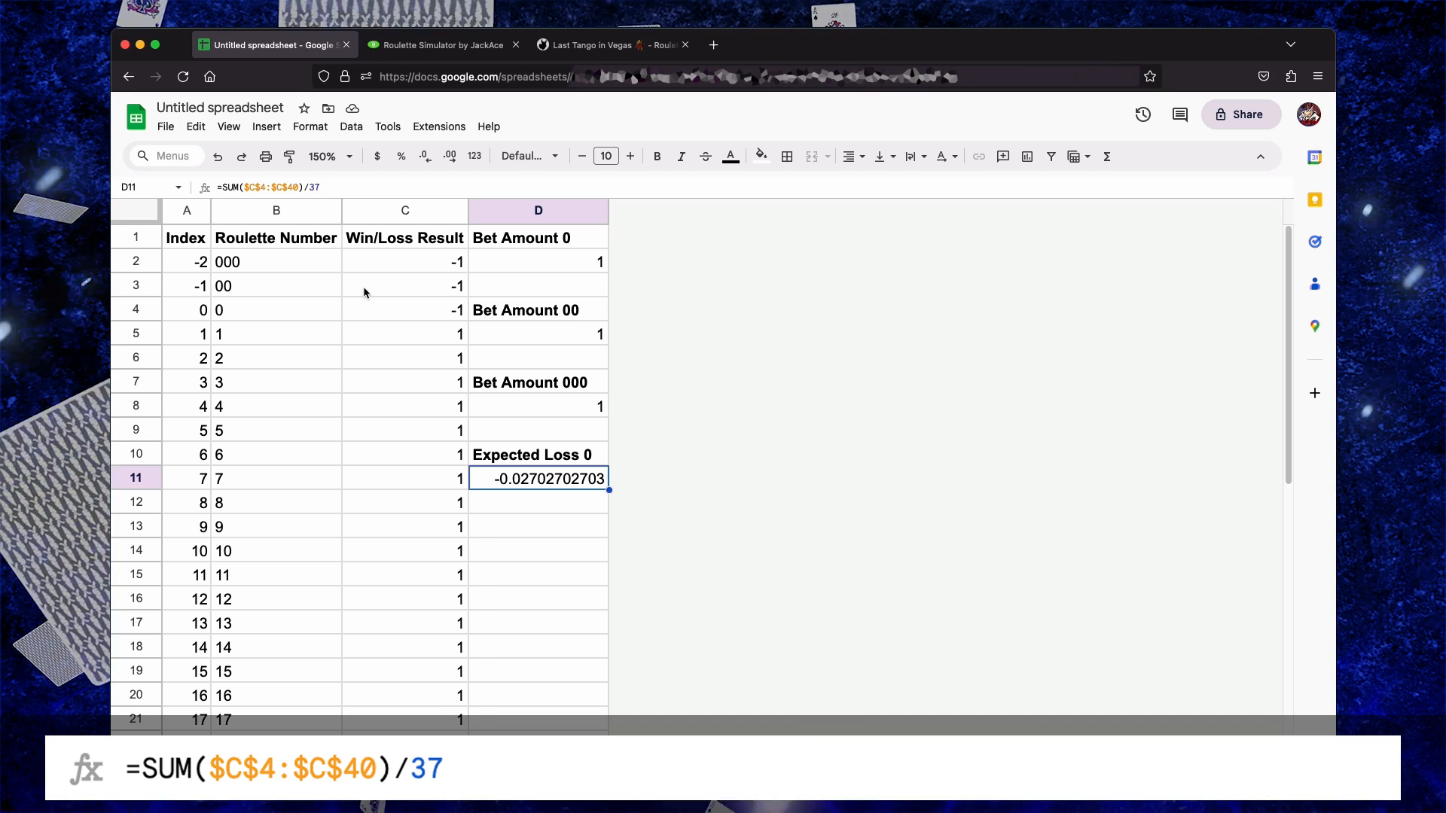
Copy the Expected Loss 0 header and its formula from D10:D11 into D13:D14
{"action": "key", "text": "Up"}
{"action": "key", "text": "shift+Down"}
{"action": "key", "text": "super+c"}
{"action": "key", "text": "Down"}
{"action": "key", "text": "Down"}
{"action": "key", "text": "Down"}
{"action": "key", "text": "super+v"}
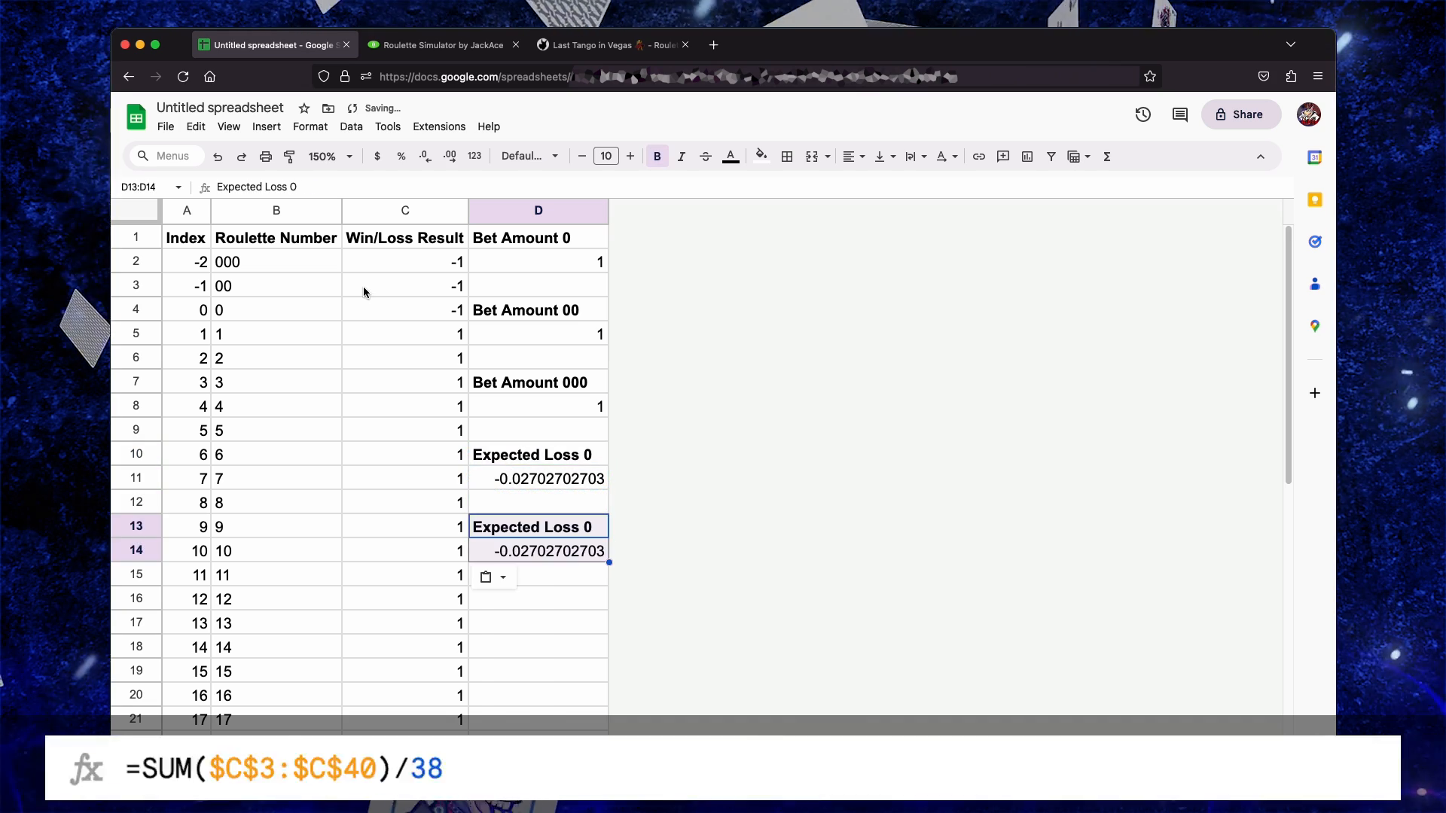
Change the copied header in D13 to Expected Loss 00
{"action": "double_click", "coordinate": [596, 527]}
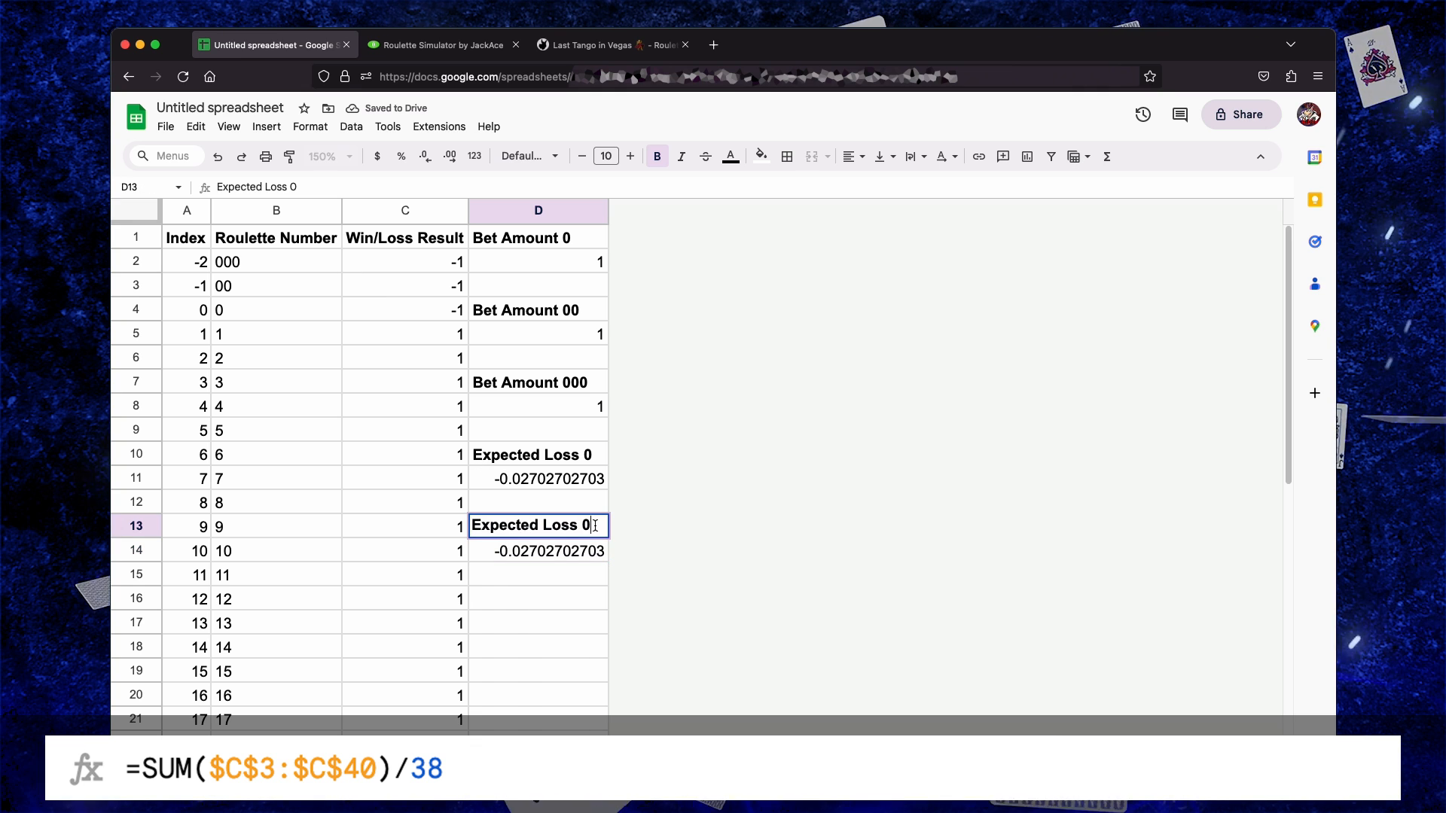
{"action": "type", "text": "0"}
{"action": "key", "text": "Return"}
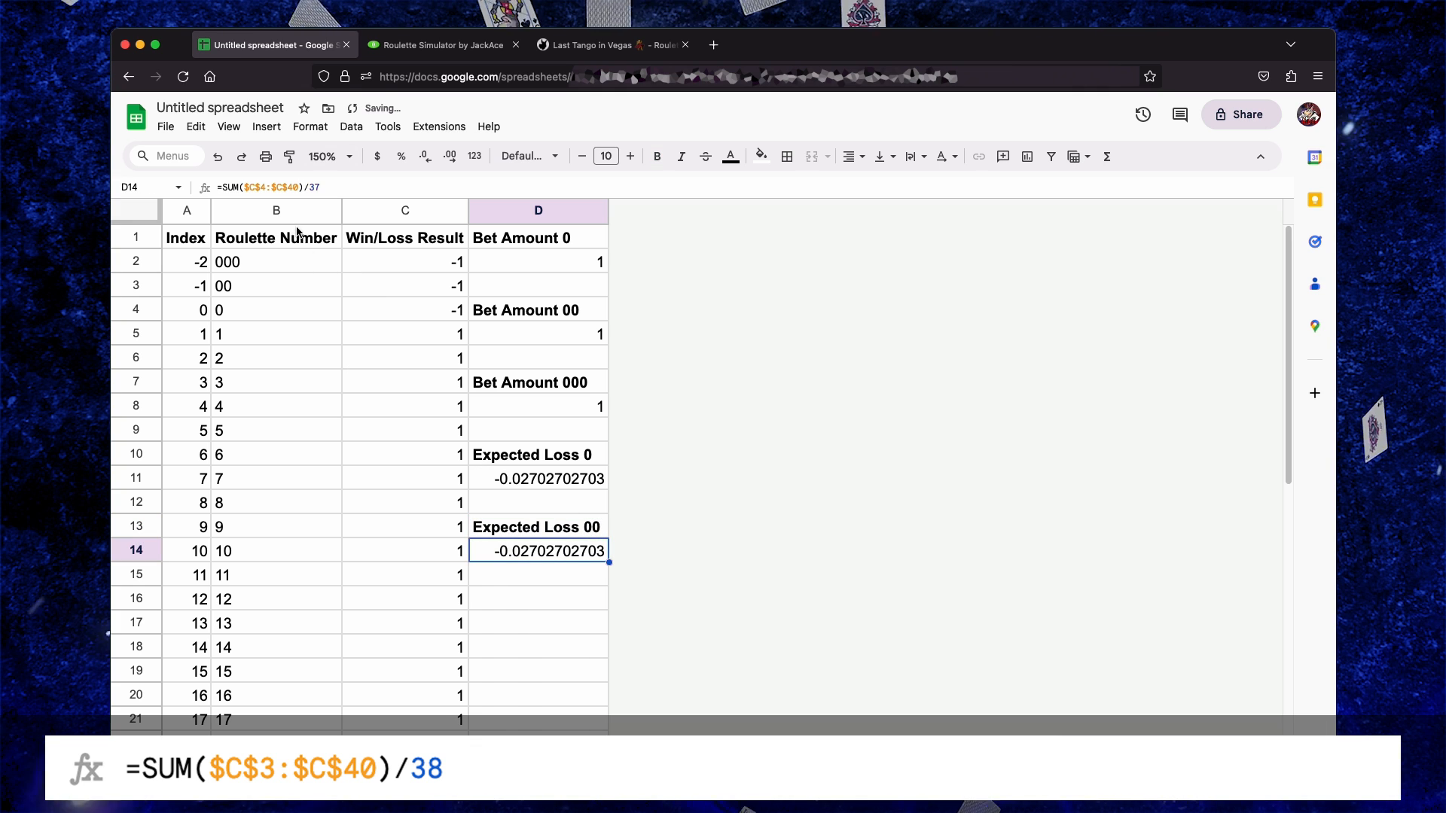
Change the formula in D14 to =SUM($C$3:$C$40)/38 for the double-zero expected loss
{"action": "left_click", "coordinate": [262, 187]}
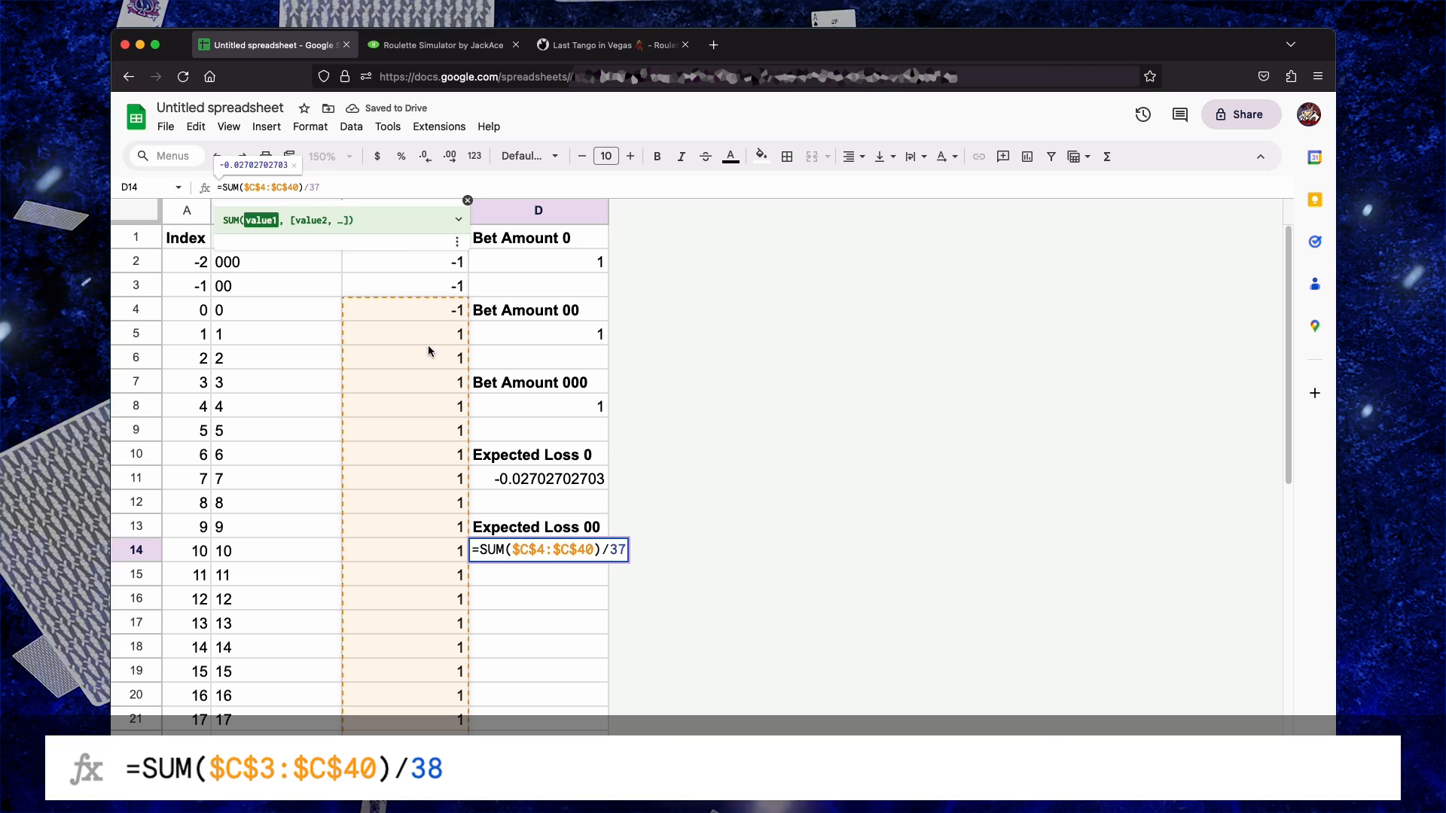
{"action": "left_click", "coordinate": [321, 187]}
{"action": "key", "text": "BackSpace"}
{"action": "type", "text": "8"}
{"action": "key", "text": "Return"}
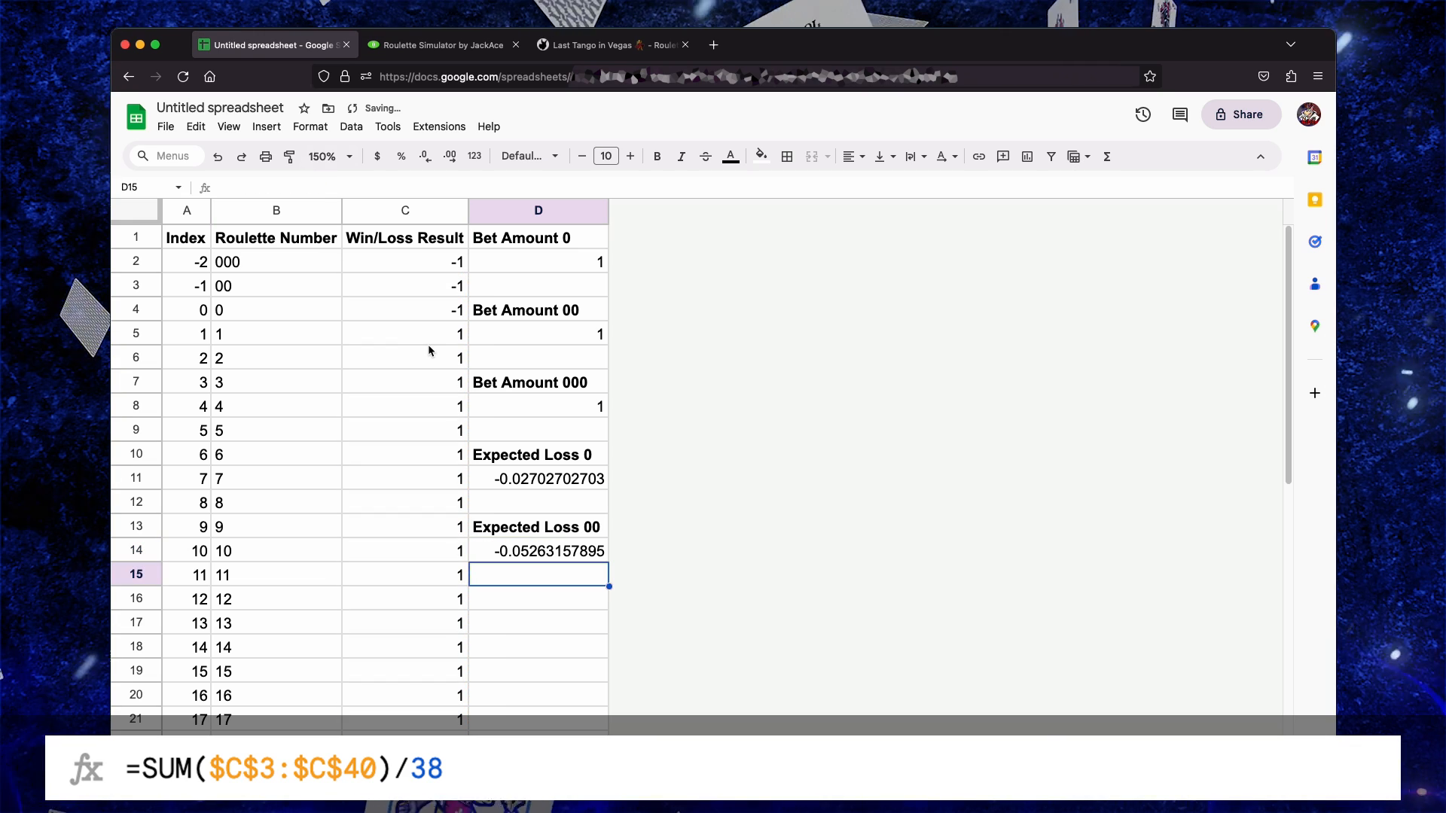
Copy the Expected Loss 00 header and its formula from D13:D14 into D16:D17
{"action": "key", "text": "Up"}
{"action": "key", "text": "Up"}
{"action": "key", "text": "shift+Down"}
{"action": "key", "text": "super+c"}
{"action": "key", "text": "Down"}
{"action": "key", "text": "Down"}
{"action": "key", "text": "Down"}
{"action": "key", "text": "super+v"}
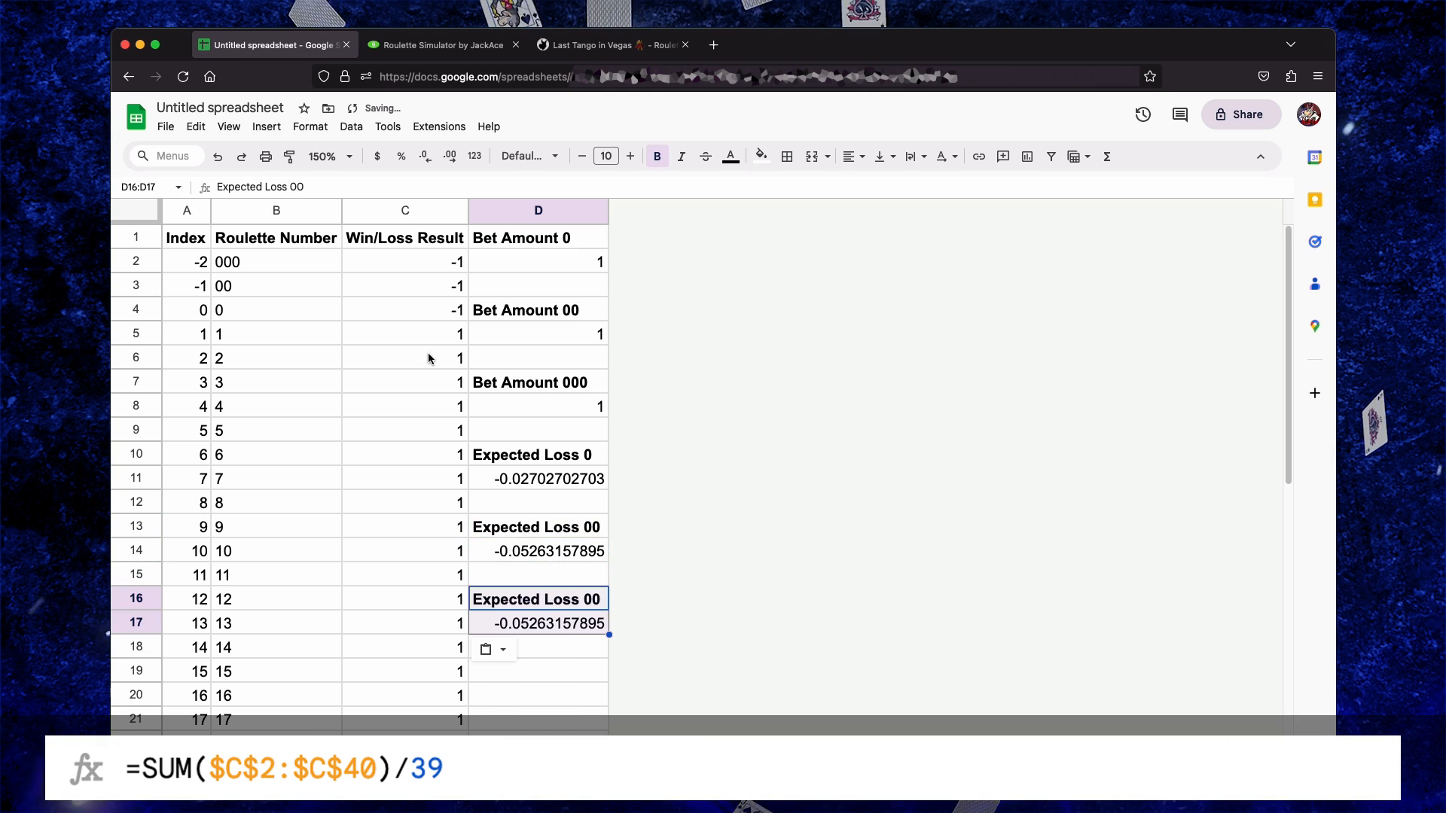
Change the copied header in D16 to Expected Loss 000
{"action": "double_click", "coordinate": [590, 600]}
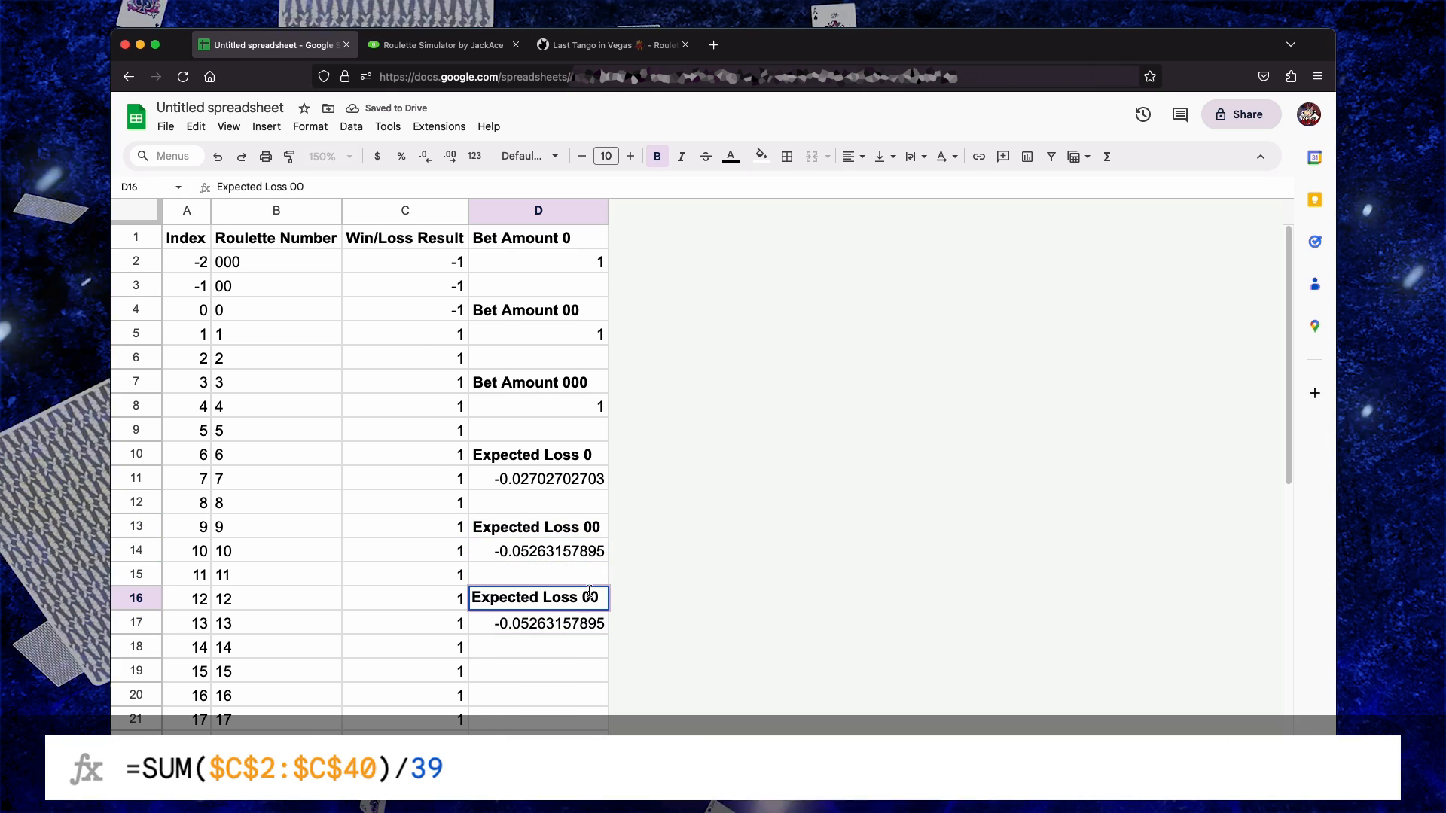
{"action": "type", "text": "0"}
{"action": "key", "text": "Return"}
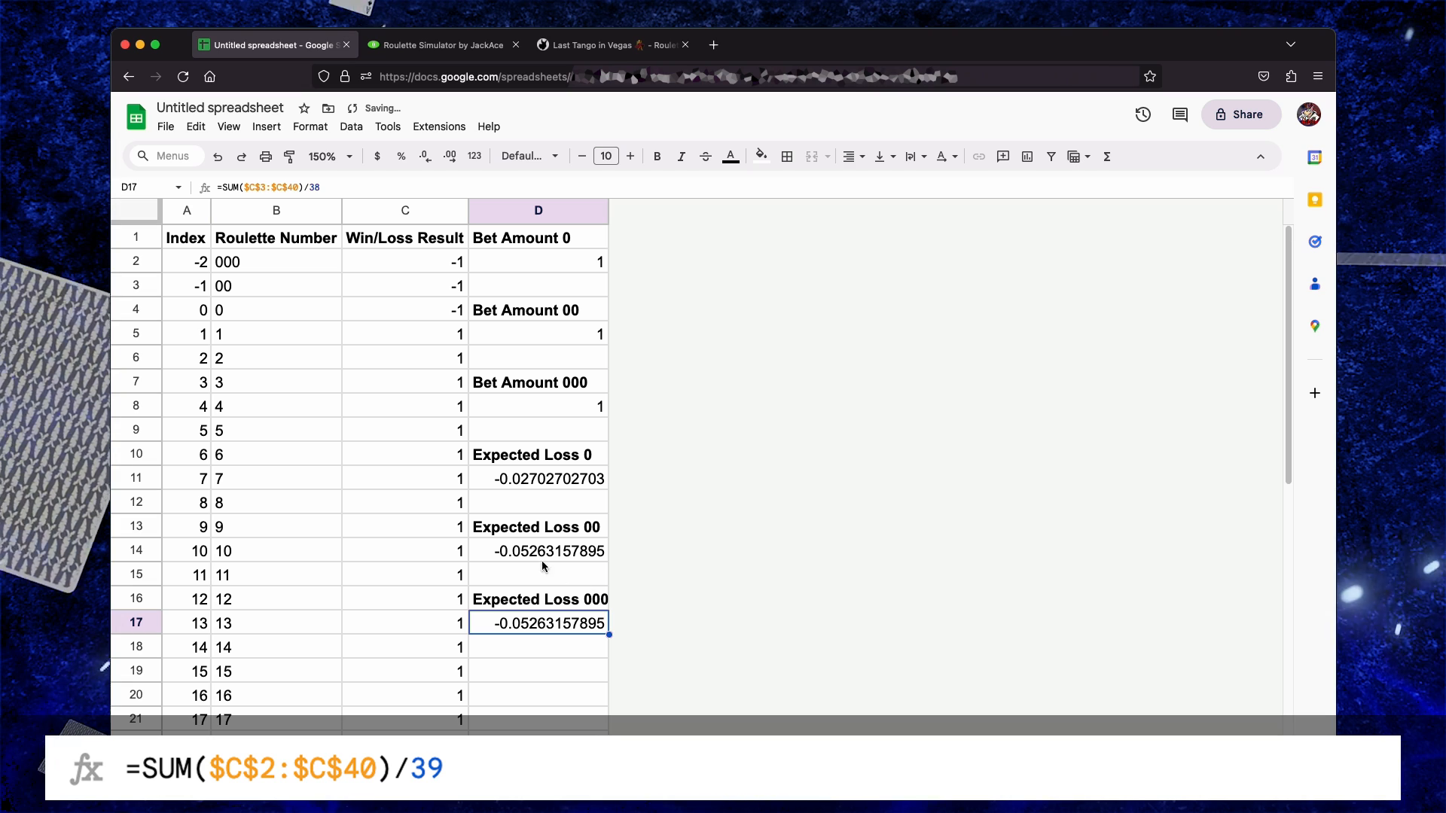
Change the formula in D17 to =SUM($C$2:$C$40)/39 for the triple-zero expected loss
{"action": "left_click", "coordinate": [261, 192]}
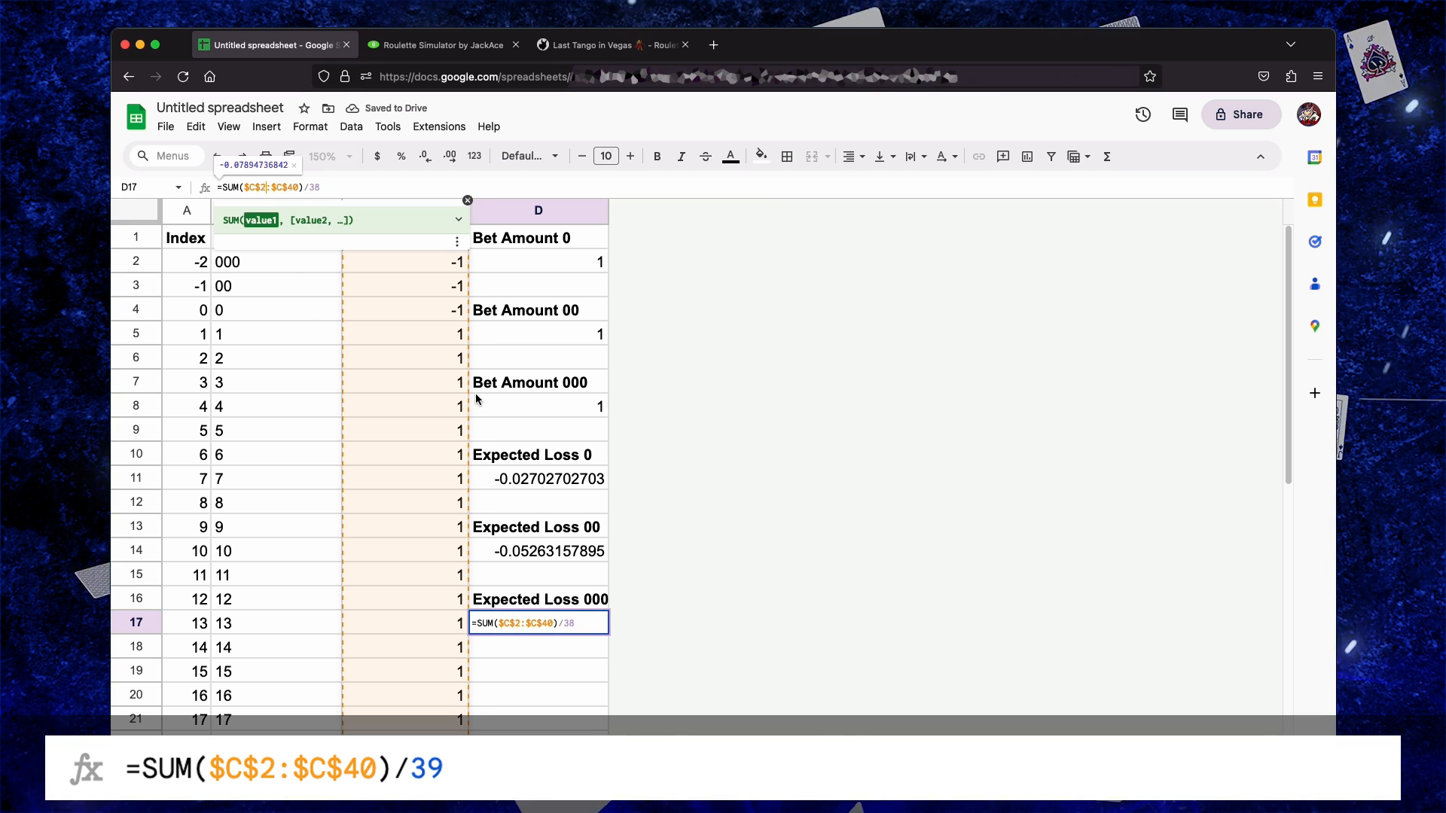
{"action": "left_click", "coordinate": [333, 184]}
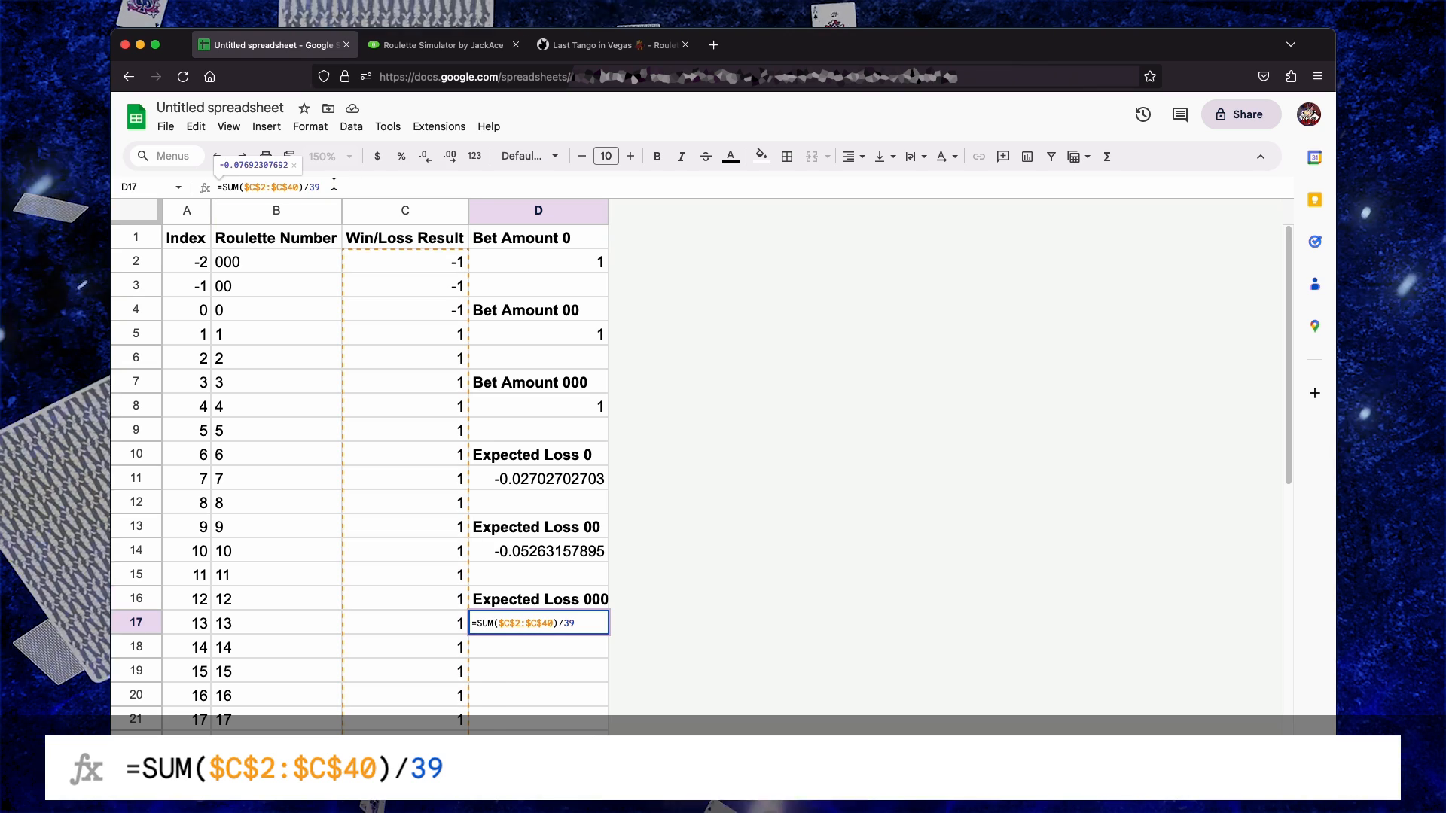
{"action": "type", "text": "9"}
{"action": "key", "text": "Return"}
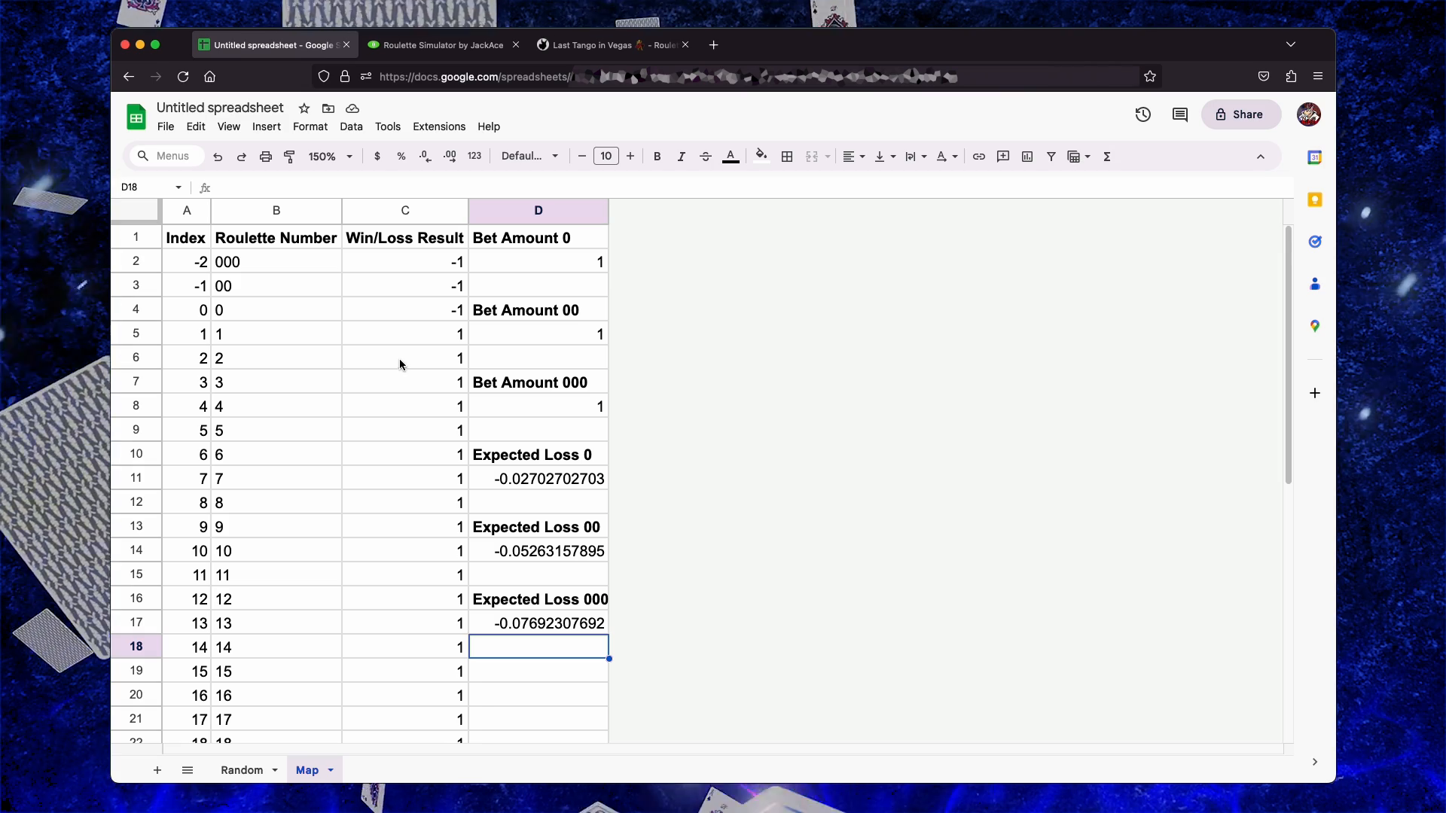
Set the win/loss result in C5 to 5 and copy it down through C22, covering numbers 1 to 18
{"action": "left_click", "coordinate": [451, 339]}
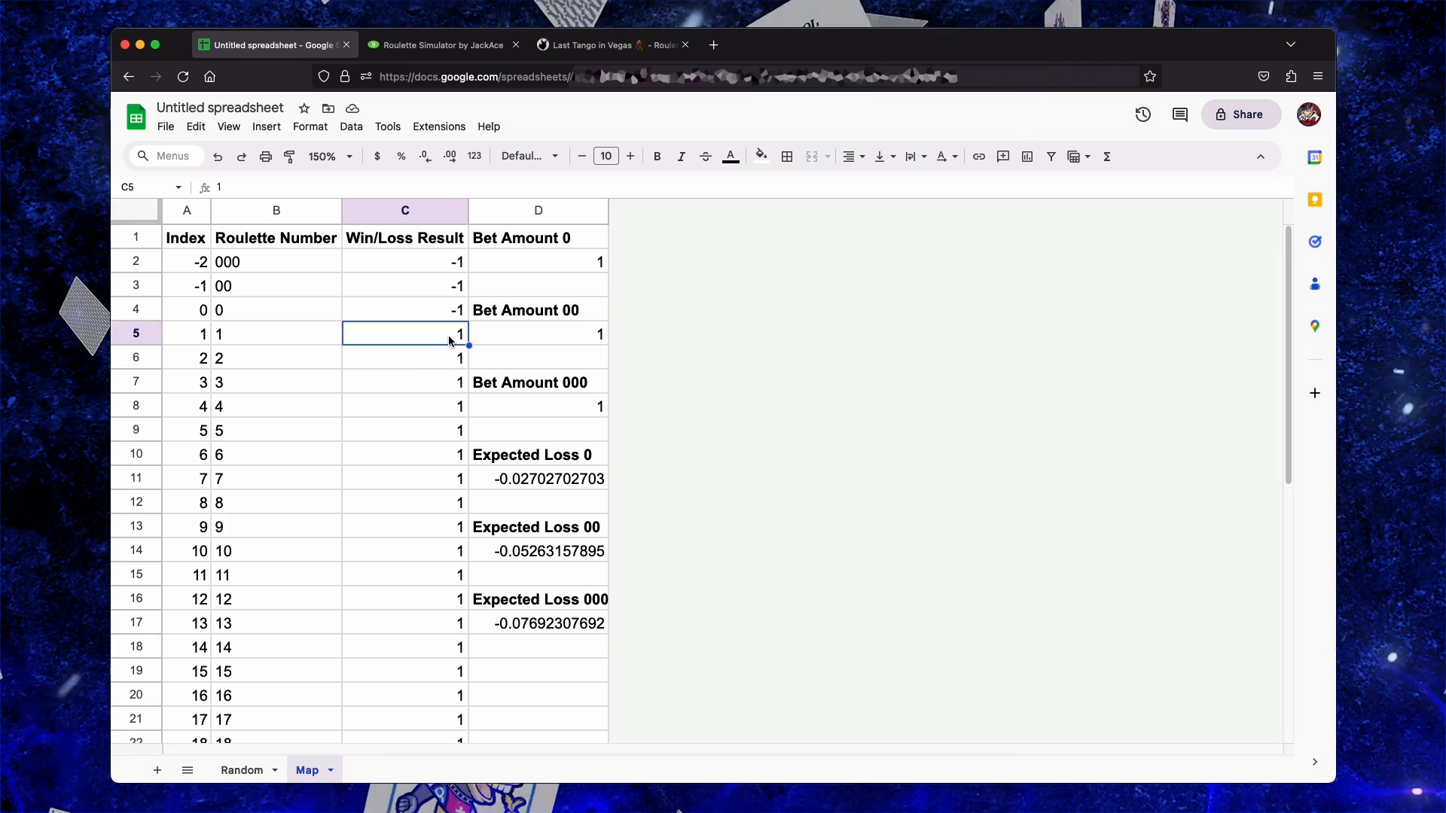
{"action": "key", "text": "Down"}
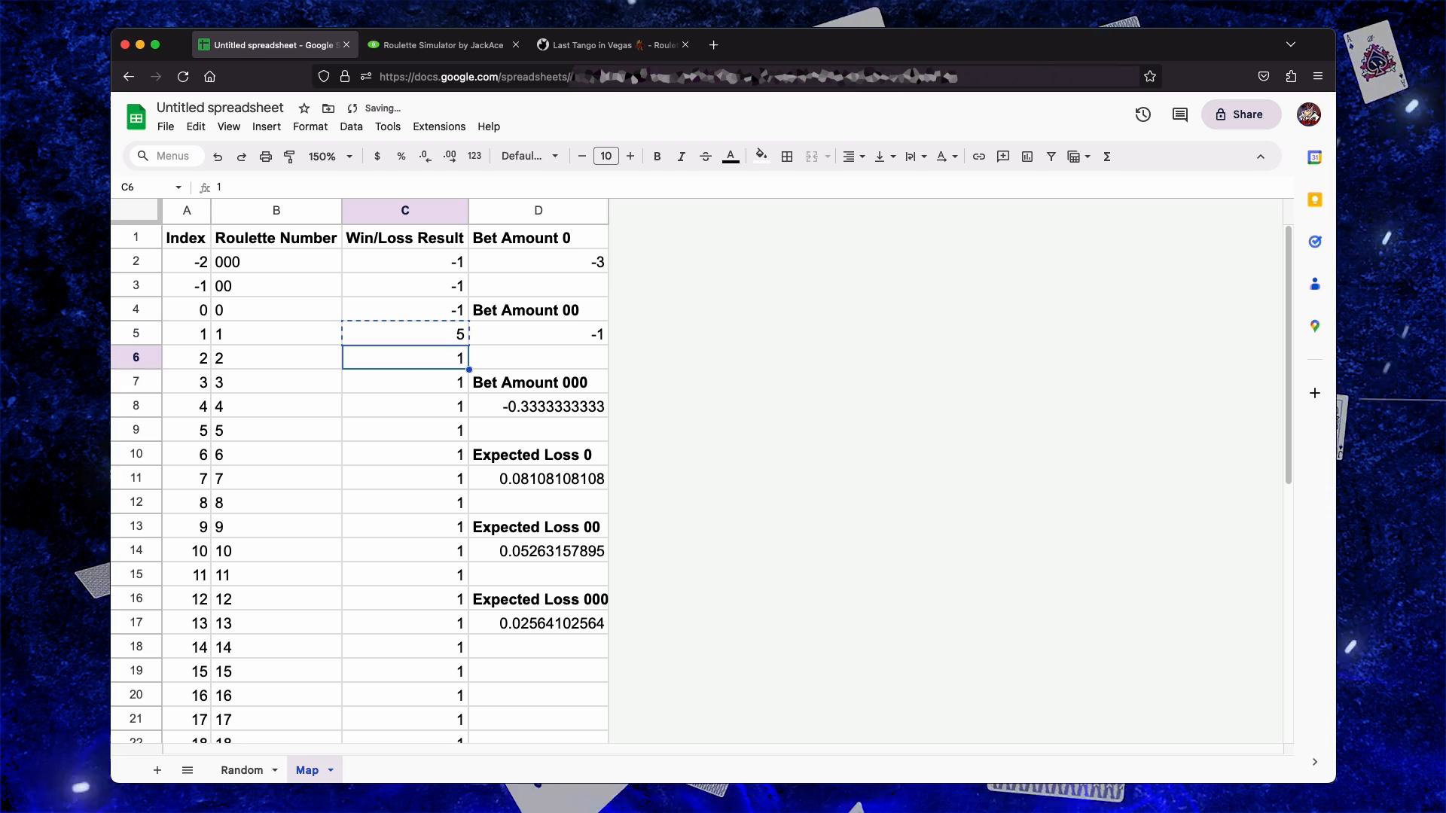
{"action": "key", "text": "shift+Down"}
{"action": "key", "text": "shift+Down"}
{"action": "key", "text": "shift+Down"}
{"action": "key", "text": "shift+Down"}
{"action": "key", "text": "shift+Down"}
{"action": "key", "text": "shift+Down"}
{"action": "key", "text": "shift+Down"}
{"action": "key", "text": "shift+Down"}
{"action": "key", "text": "shift+Down"}
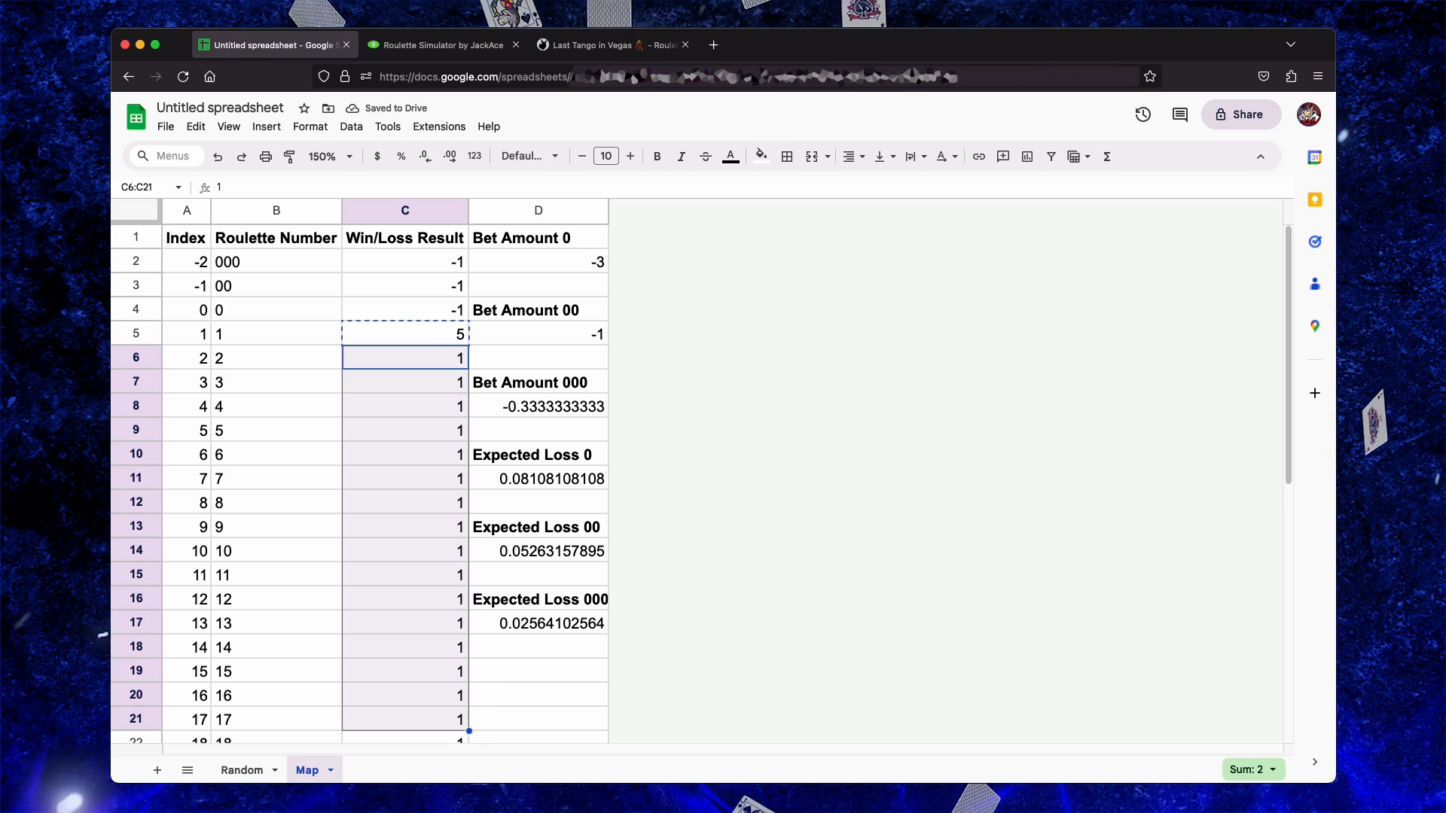
{"action": "key", "text": "shift+Down"}
{"action": "key", "text": "super+v"}
{"action": "key", "text": "Up"}
{"action": "key", "text": "Up"}
{"action": "key", "text": "Up"}
{"action": "key", "text": "Up"}
{"action": "key", "text": "Up"}
{"action": "key", "text": "Down"}
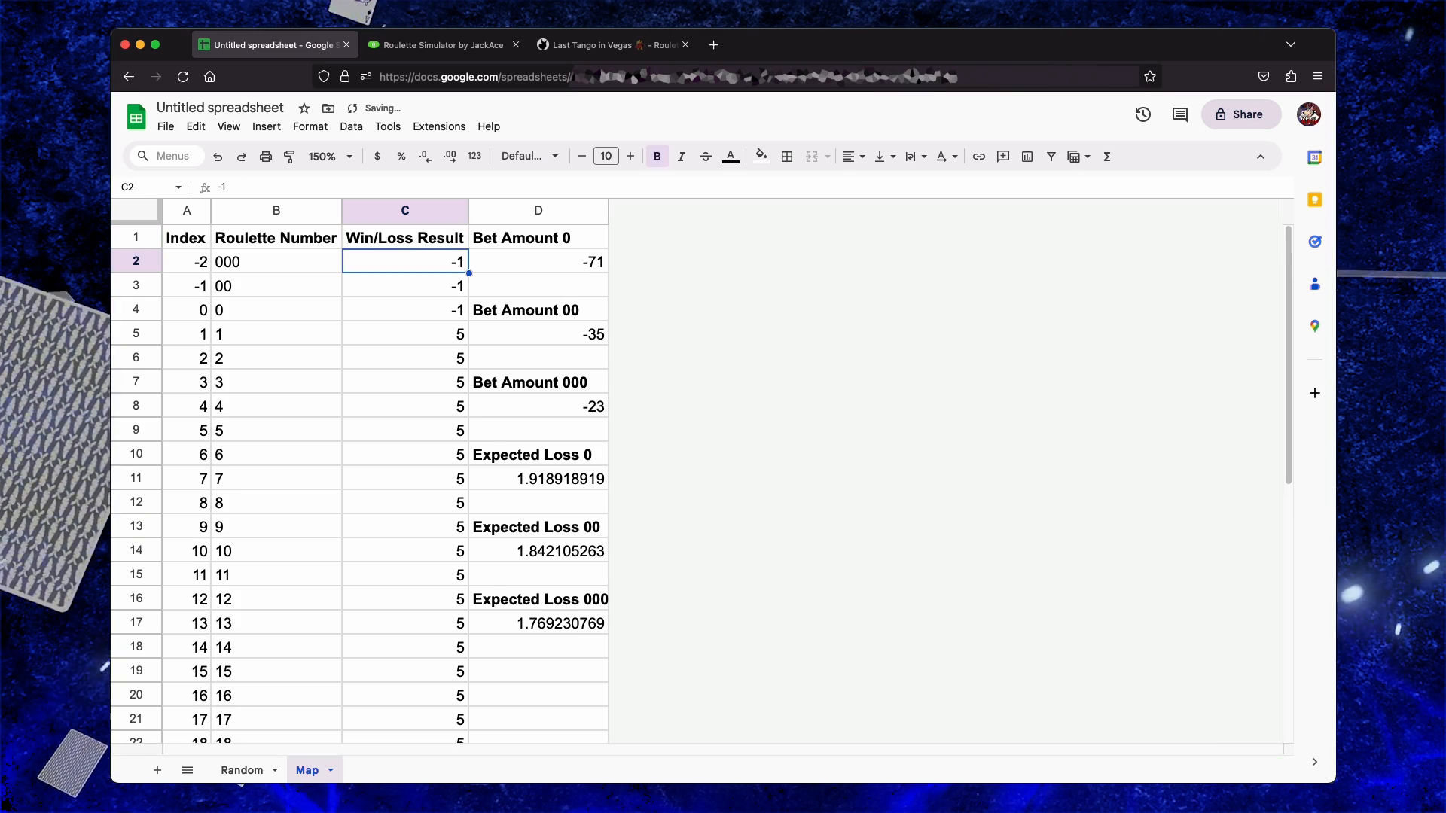
Set the win/loss results for 000, 00 and 0 in C2:C4 to -5
{"action": "type", "text": "-5"}
{"action": "key", "text": "Return"}
{"action": "key", "text": "Up"}
{"action": "key", "text": "super+c"}
{"action": "key", "text": "Down"}
Fill the win/loss results for numbers 19 to 36 in C23:C40 with -5
{"action": "key", "text": "super+Down"}
{"action": "key", "text": "Up"}
{"action": "key", "text": "Up"}
{"action": "key", "text": "Up"}
{"action": "key", "text": "Up"}
{"action": "key", "text": "Up"}
{"action": "key", "text": "Up"}
{"action": "key", "text": "Up"}
{"action": "key", "text": "Up"}
{"action": "key", "text": "Up"}
{"action": "key", "text": "Up"}
{"action": "key", "text": "Up"}
{"action": "key", "text": "Up"}
{"action": "key", "text": "Up"}
{"action": "key", "text": "Up"}
{"action": "key", "text": "Up"}
{"action": "key", "text": "Up"}
{"action": "key", "text": "Up"}
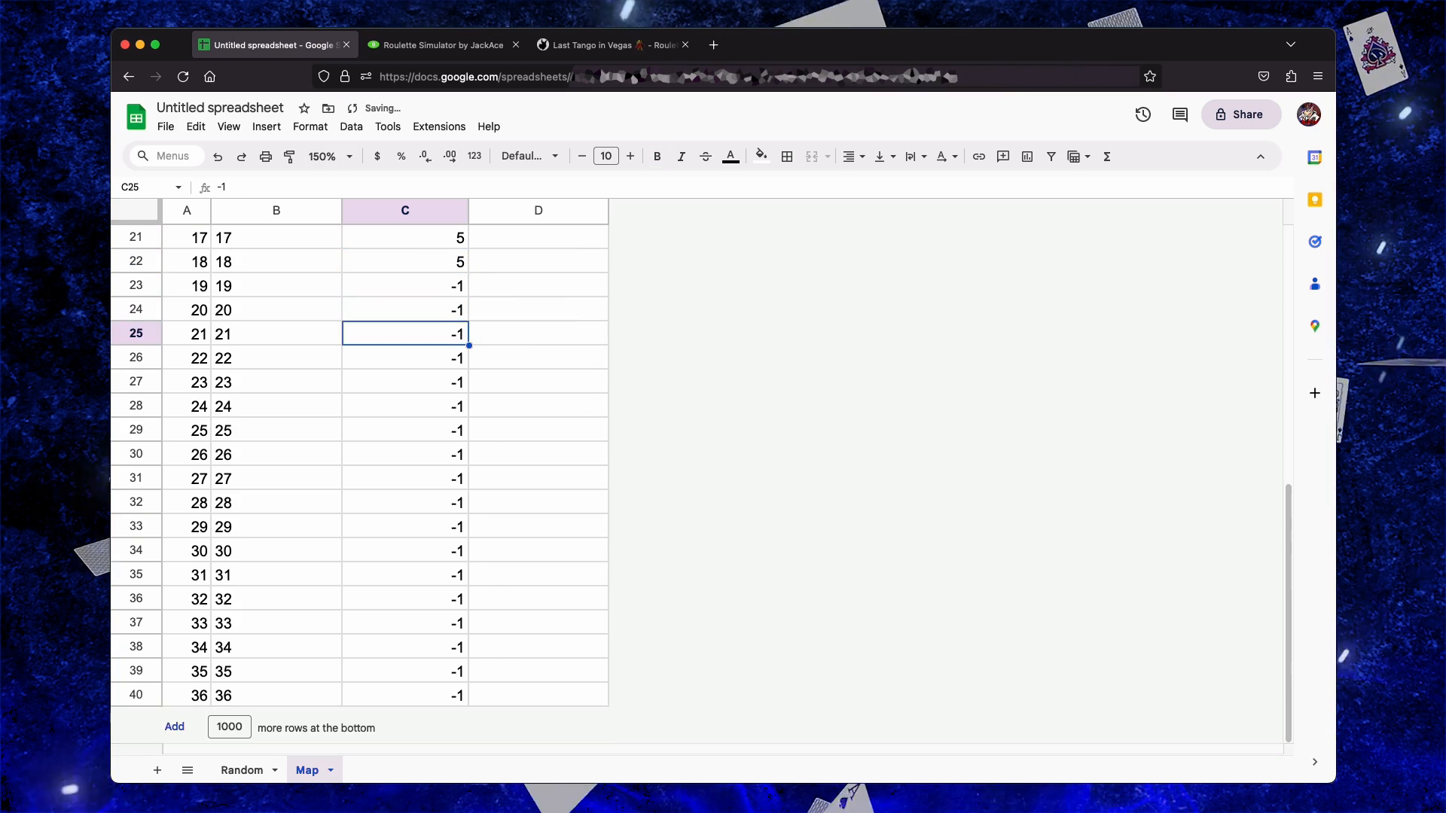
{"action": "key", "text": "super+shift+Down"}
{"action": "key", "text": "super+Up"}
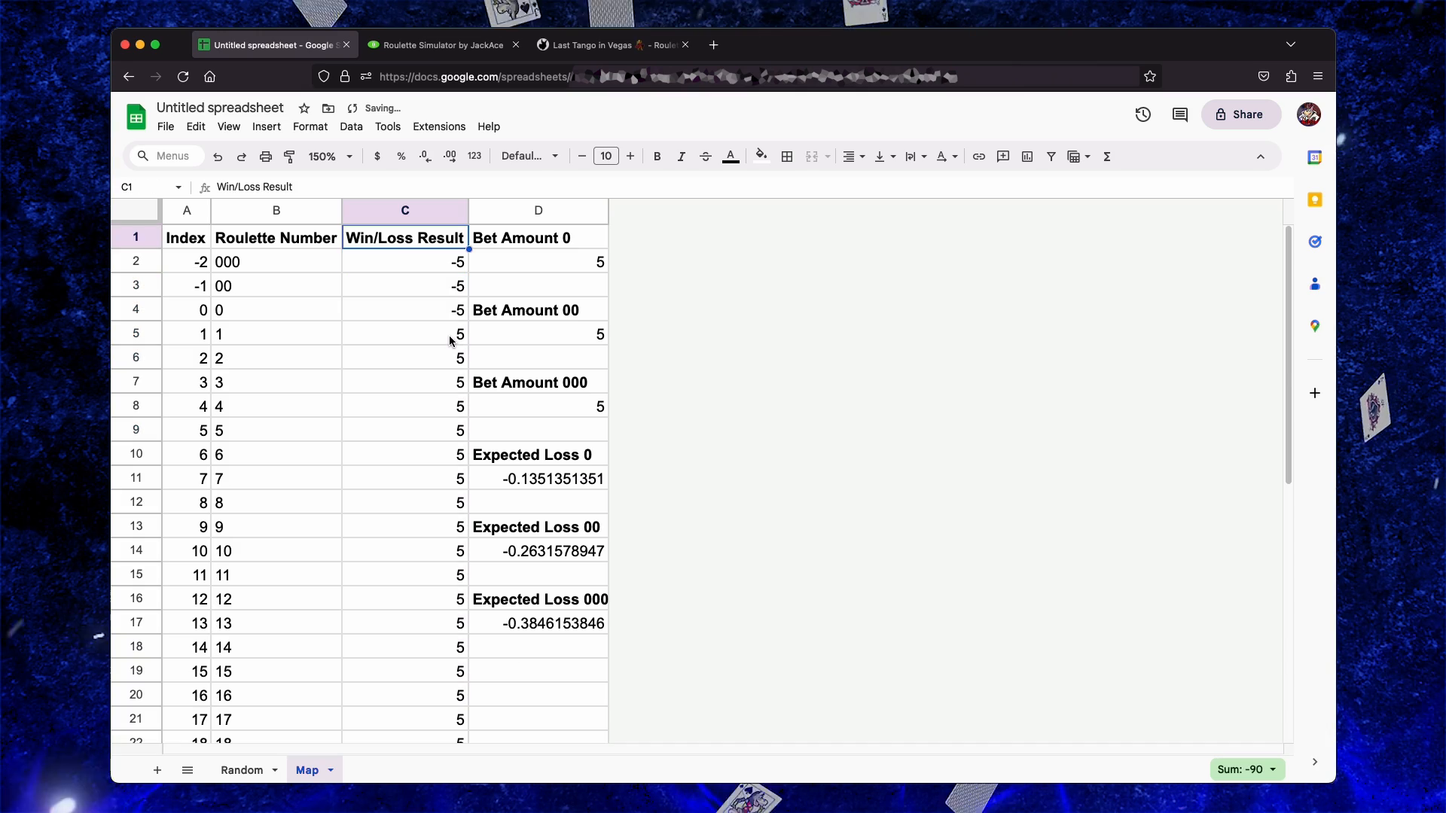
Widen column D slightly and centre-align the contents of columns A to D
{"action": "left_click_drag", "start_coordinate": [596, 273], "coordinate": [590, 406]}
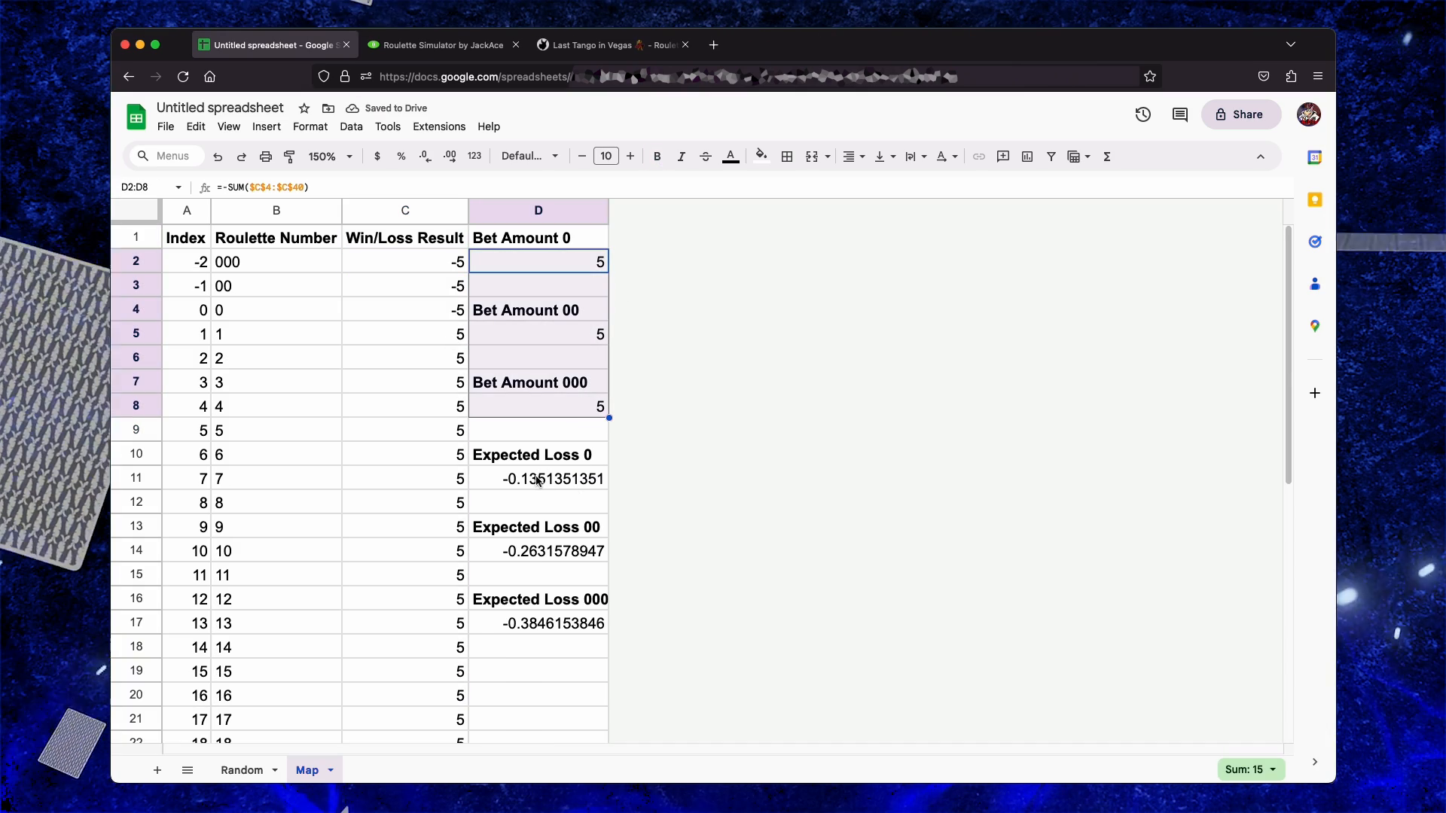
{"action": "left_click", "coordinate": [517, 477]}
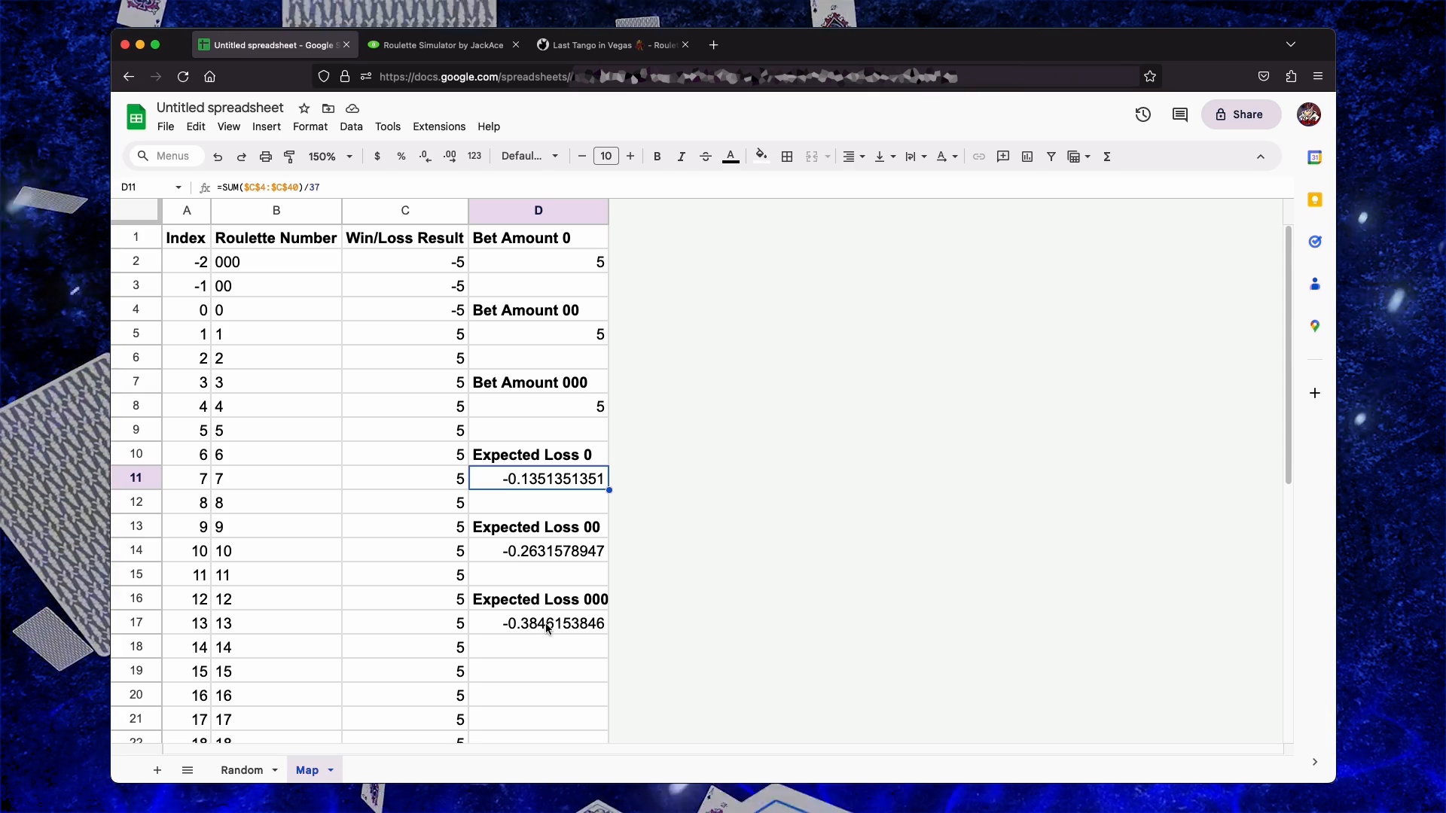
{"action": "left_click_drag", "start_coordinate": [609, 210], "coordinate": [622, 210]}
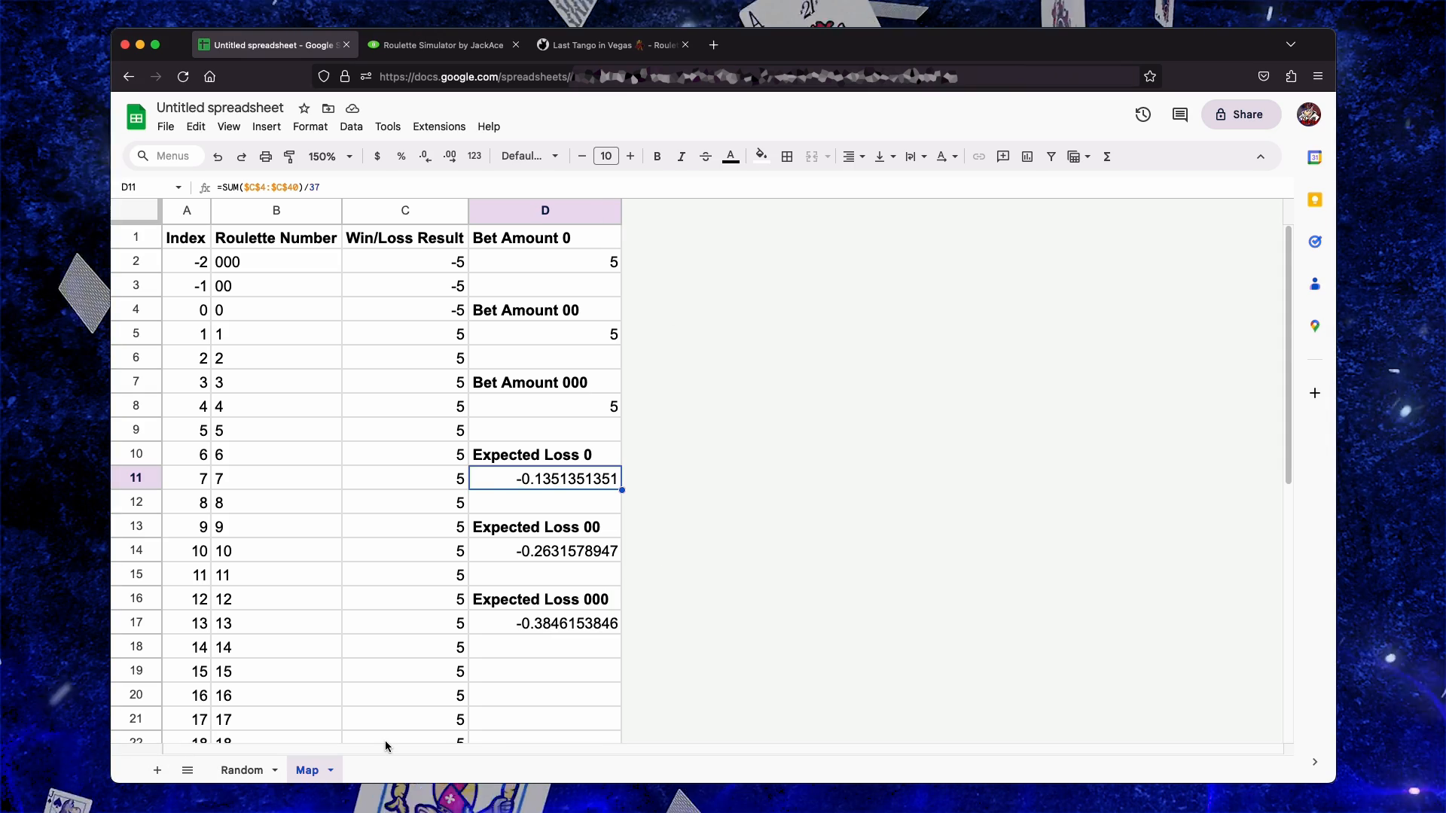
{"action": "left_click_drag", "start_coordinate": [188, 216], "coordinate": [512, 207]}
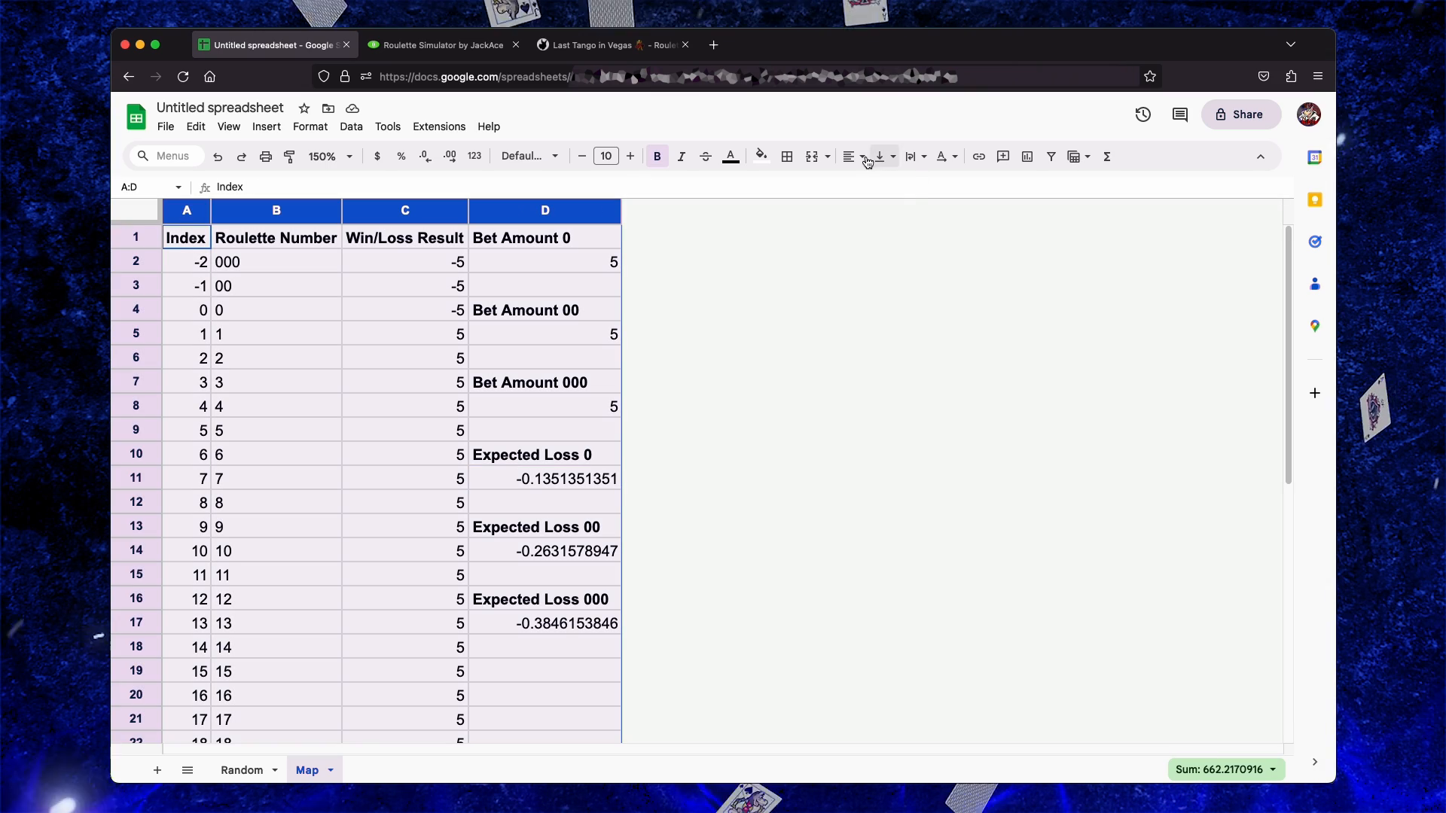
{"action": "left_click", "coordinate": [881, 194]}
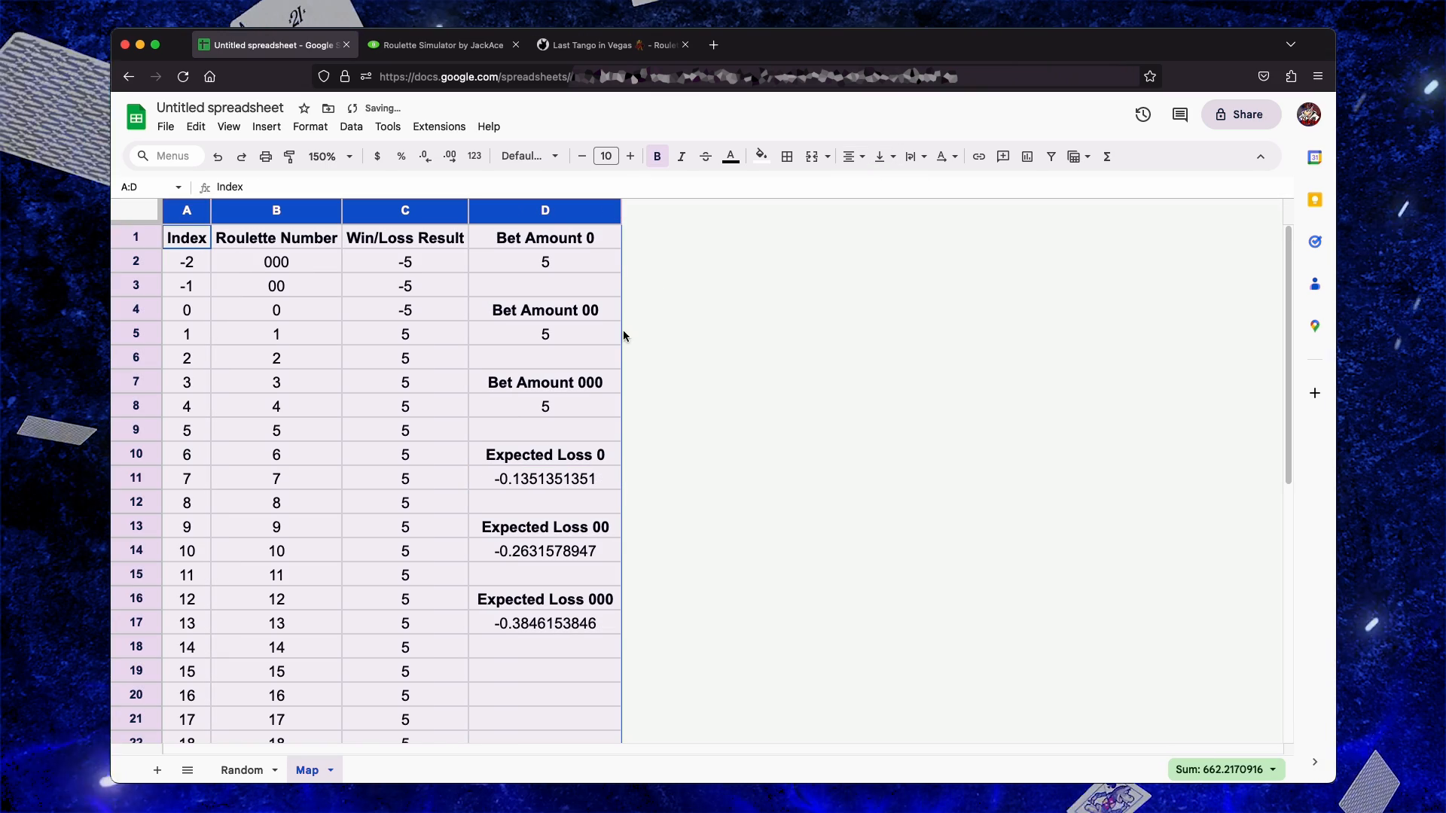
{"action": "left_click", "coordinate": [493, 432]}
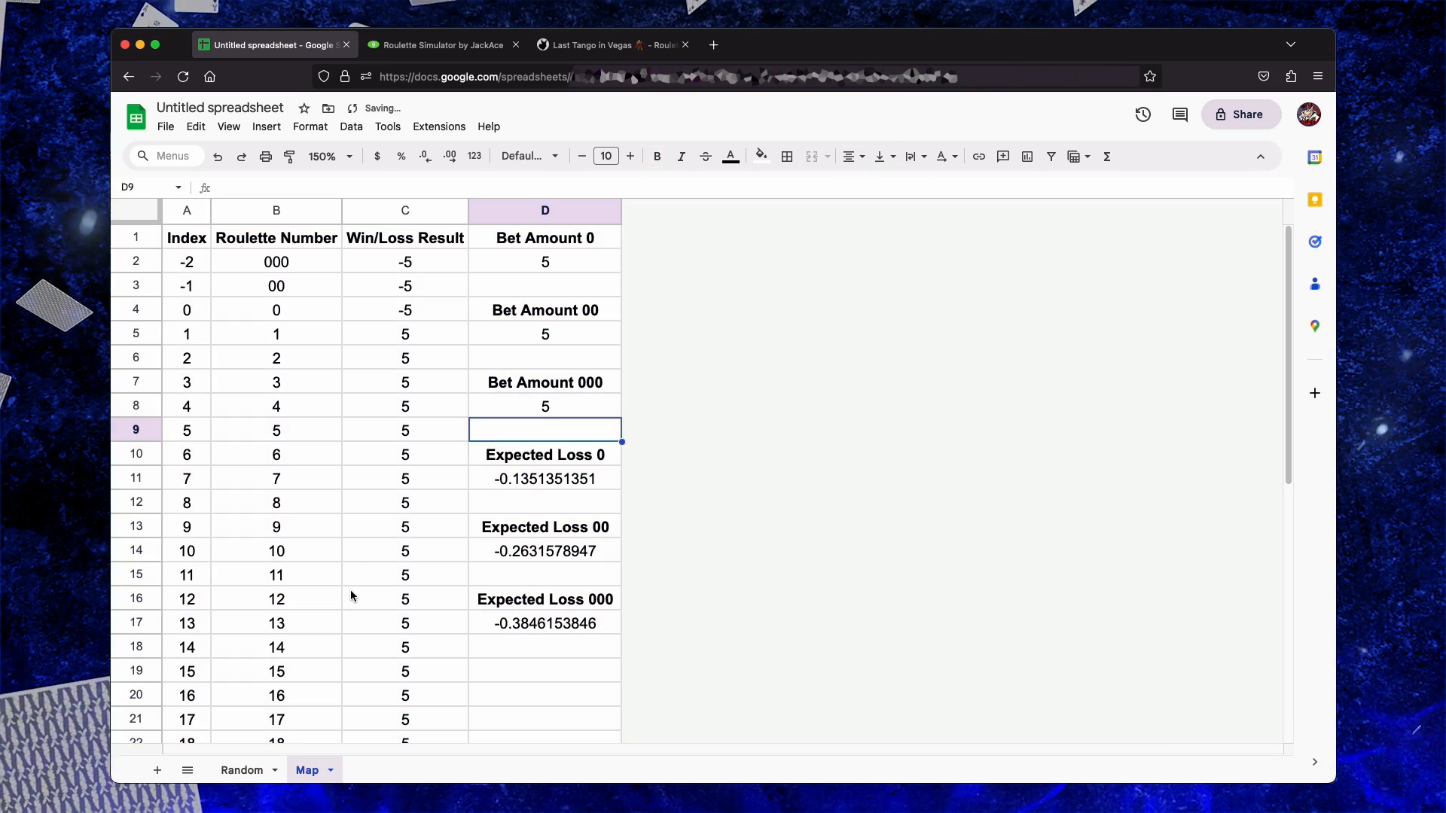
Add a new sheet named Trial01 and return to the Map sheet
{"action": "left_click", "coordinate": [157, 771]}
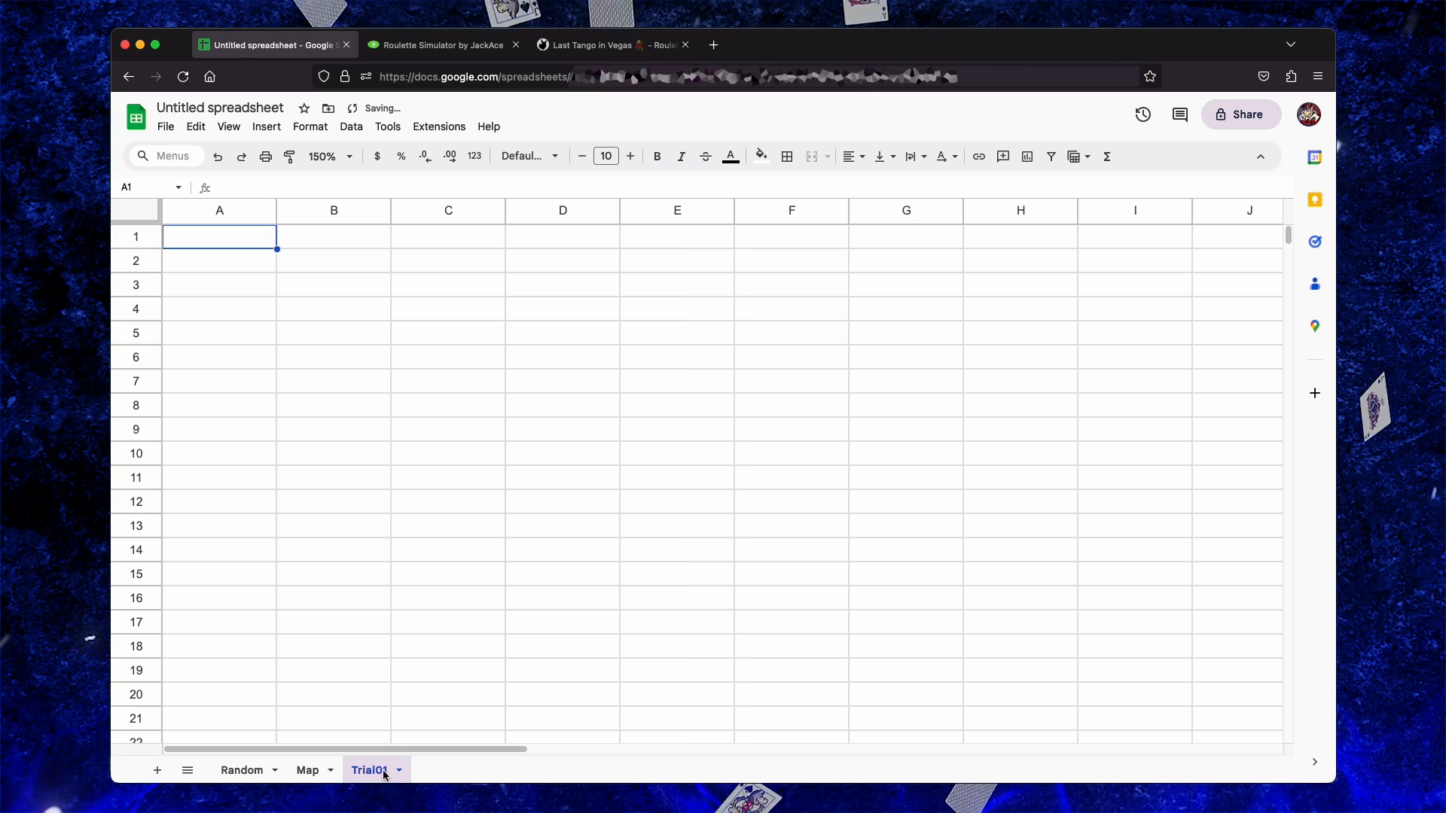
{"action": "left_click", "coordinate": [315, 780]}
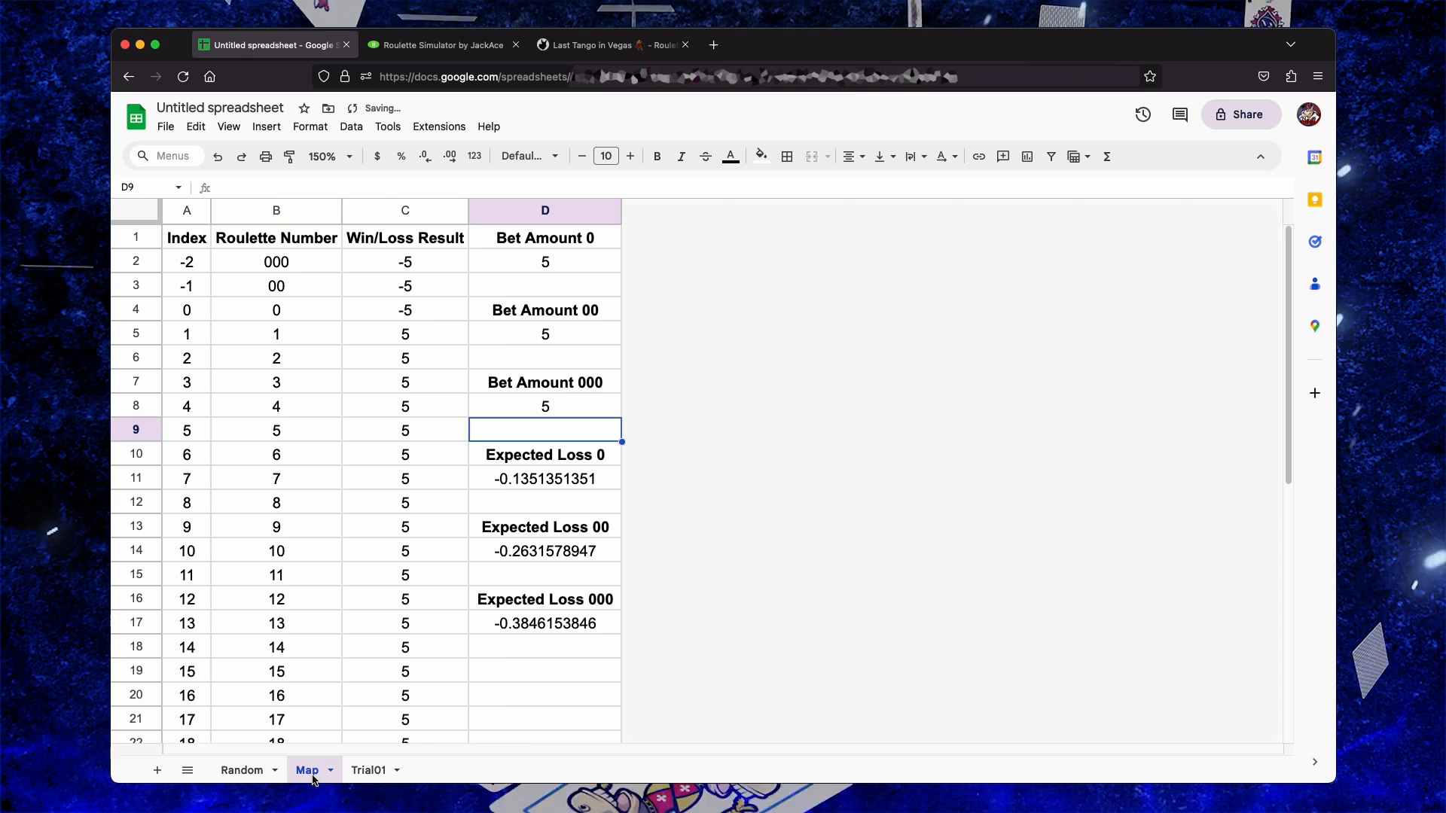
Set the win/loss results for 000, 00 and 0 in C2:C4 to -1
{"action": "left_click", "coordinate": [424, 262]}
{"action": "type", "text": "-1"}
{"action": "key", "text": "Return"}
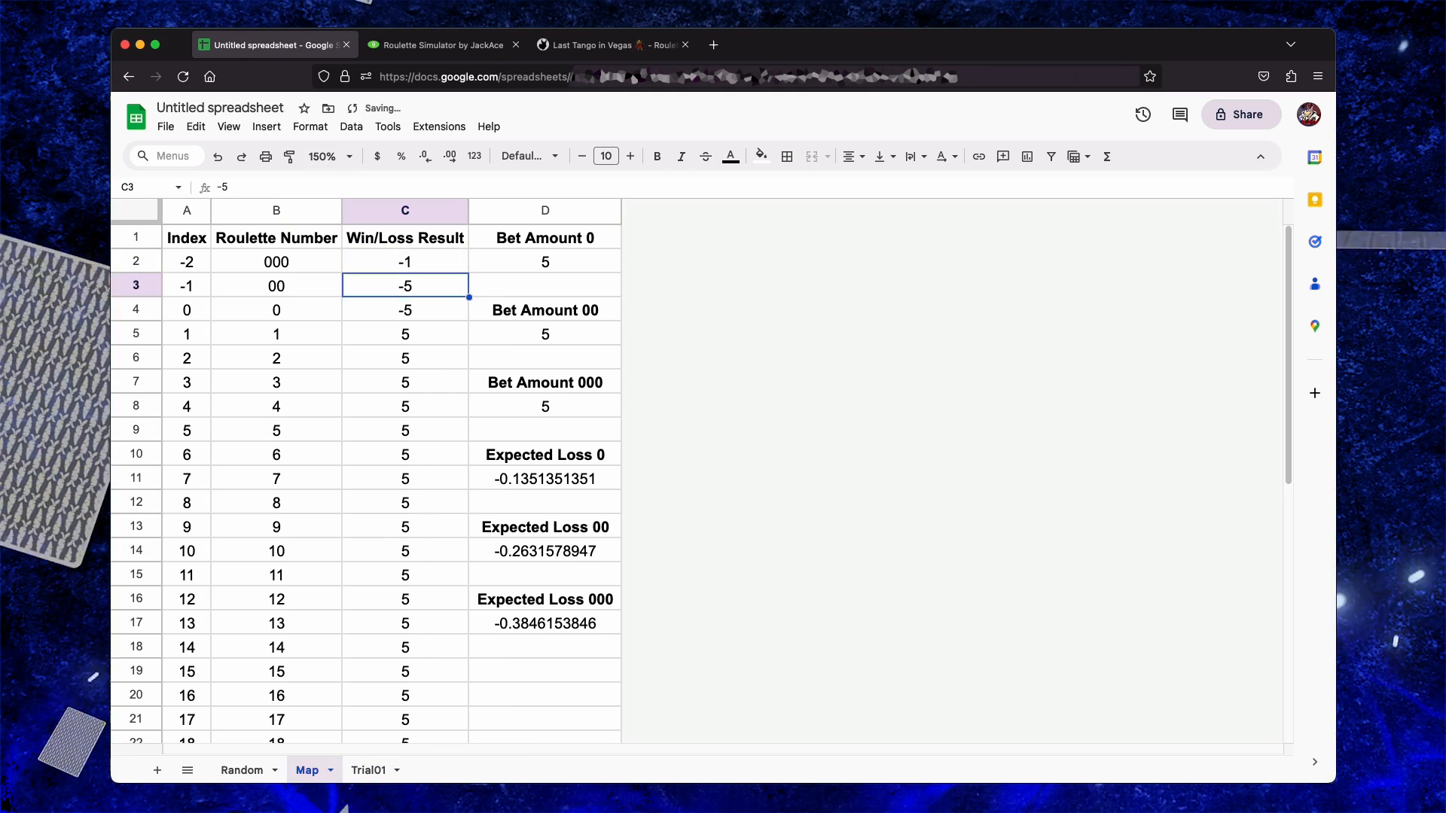
{"action": "key", "text": "Up"}
{"action": "key", "text": "super+c"}
{"action": "key", "text": "Down"}
{"action": "key", "text": "shift+Down"}
{"action": "key", "text": "super+v"}
Set the win/loss result in C5 to 1 and copy it down through C22
{"action": "key", "text": "Down"}
{"action": "key", "text": "Down"}
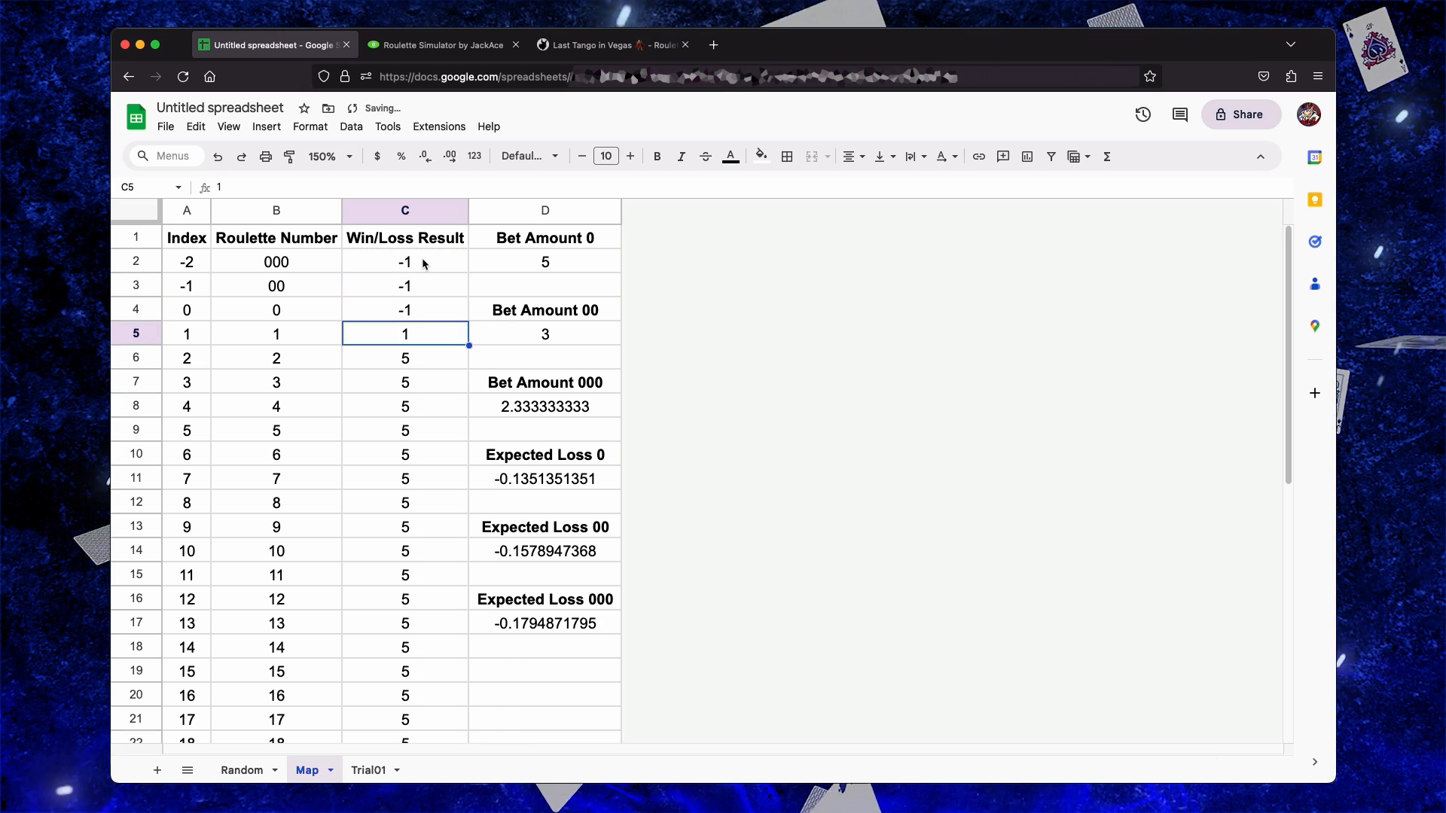
{"action": "key", "text": "Up"}
{"action": "key", "text": "super+c"}
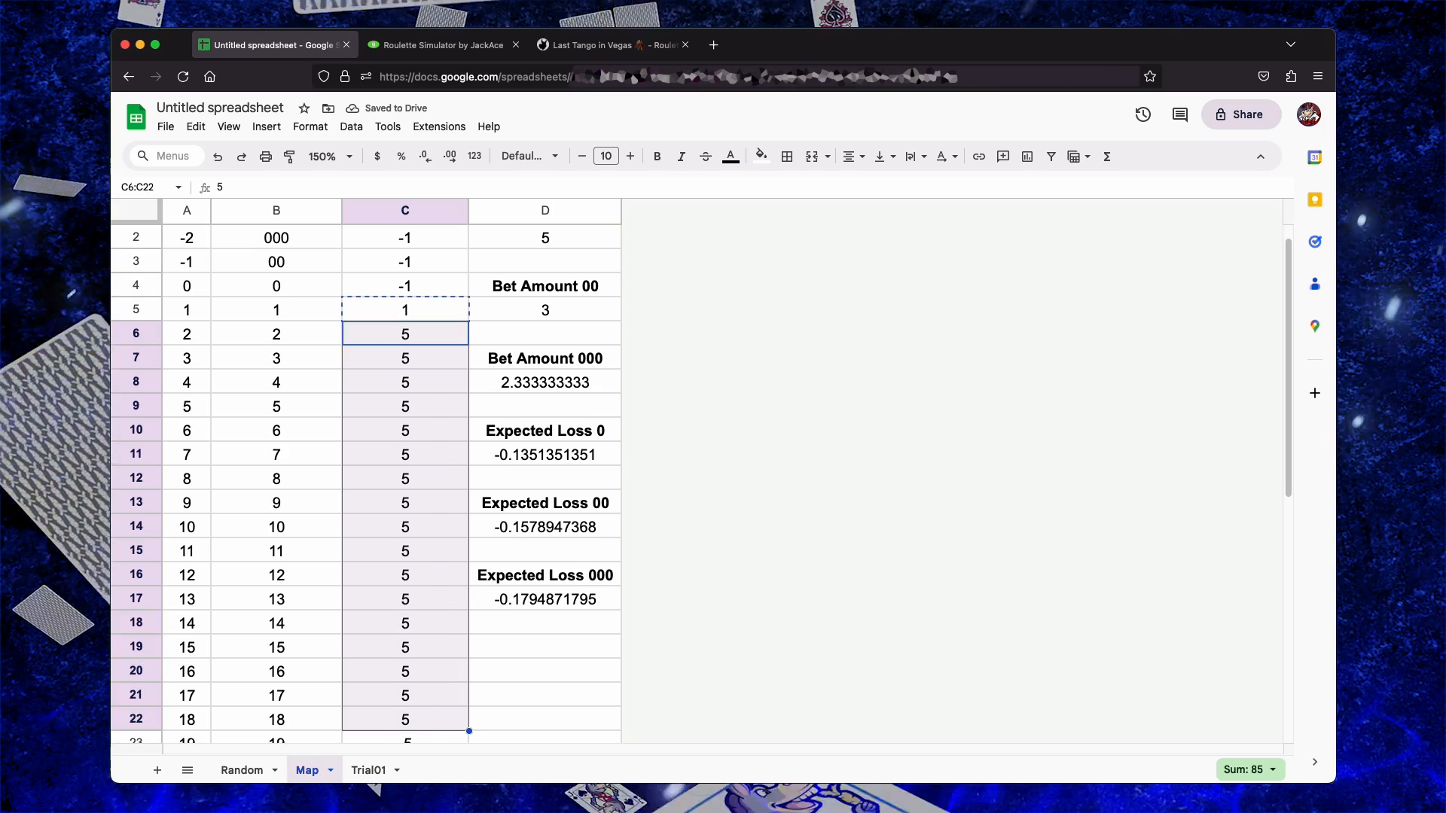
{"action": "key", "text": "shift+Down"}
{"action": "key", "text": "super+v"}
Fill the win/loss results for numbers 19 to 36 in C23:C40 with -1
{"action": "key", "text": "Down"}
{"action": "key", "text": "Down"}
{"action": "key", "text": "Down"}
{"action": "key", "text": "Down"}
{"action": "key", "text": "Down"}
{"action": "key", "text": "Down"}
{"action": "key", "text": "Down"}
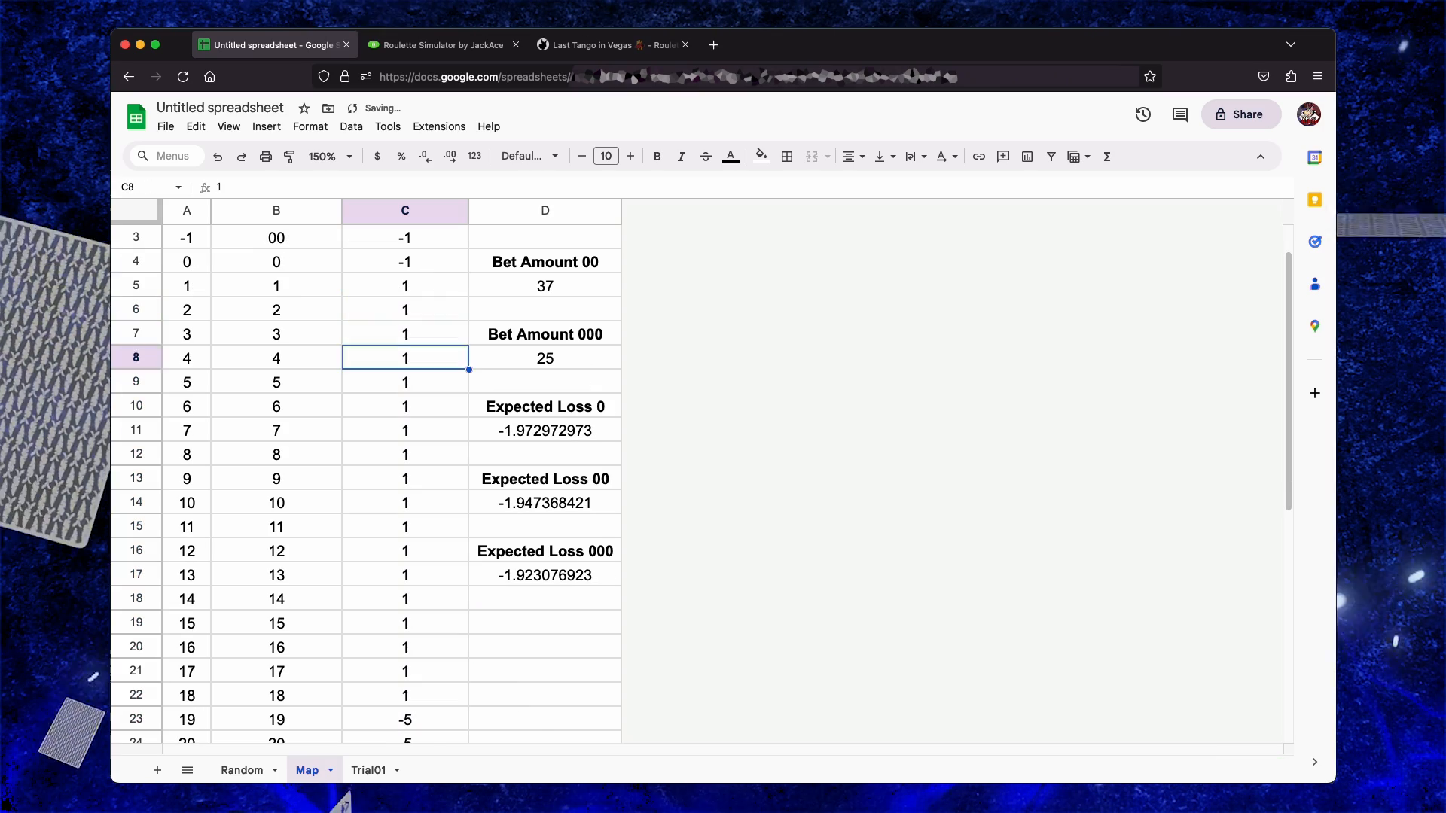
{"action": "key", "text": "Down"}
{"action": "key", "text": "Down"}
{"action": "key", "text": "Down"}
{"action": "key", "text": "Down"}
{"action": "key", "text": "Down"}
{"action": "key", "text": "Down"}
{"action": "key", "text": "Down"}
{"action": "key", "text": "Down"}
{"action": "key", "text": "Down"}
{"action": "key", "text": "Down"}
{"action": "key", "text": "Down"}
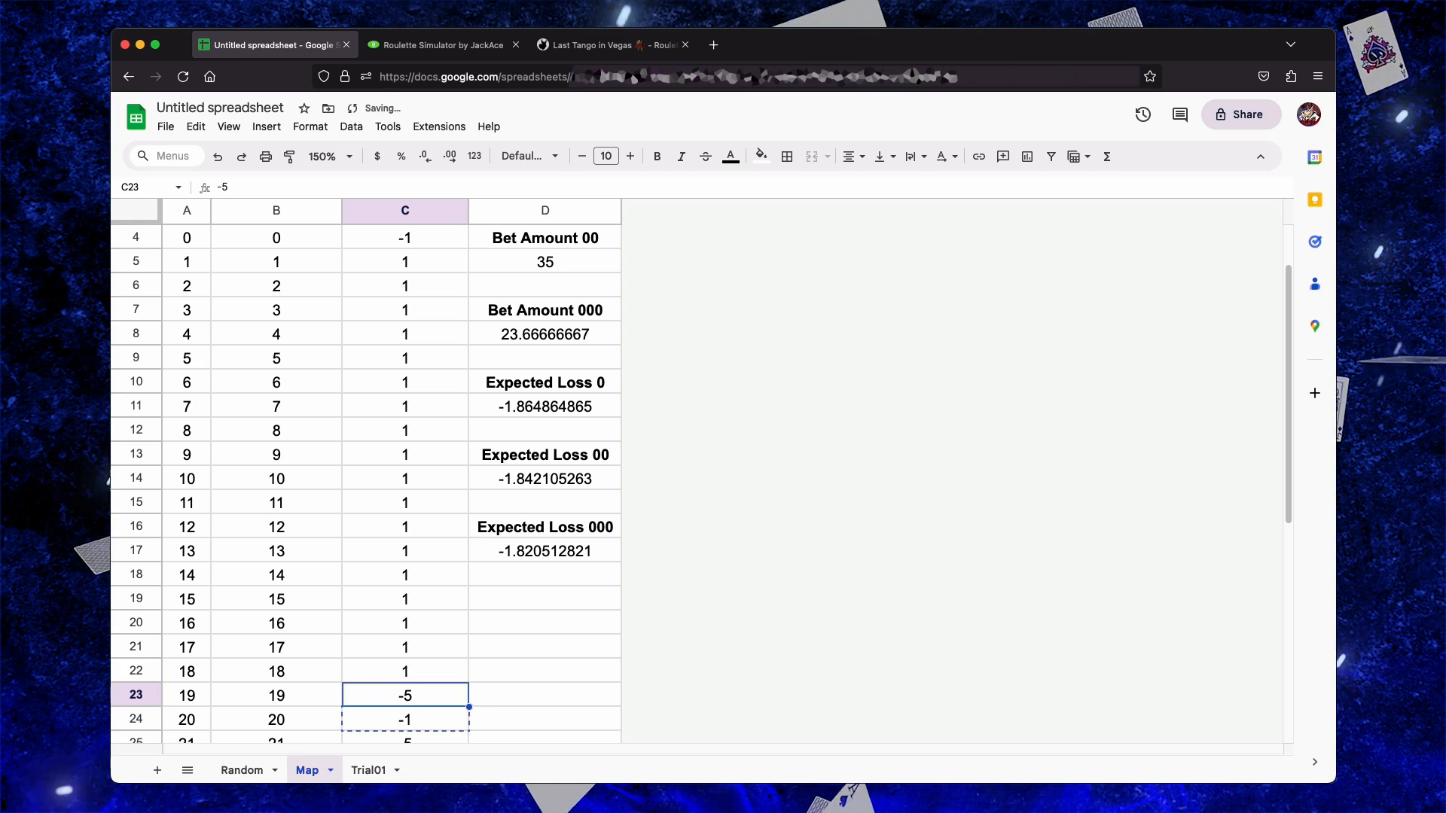
{"action": "key", "text": "super+shift+Down"}
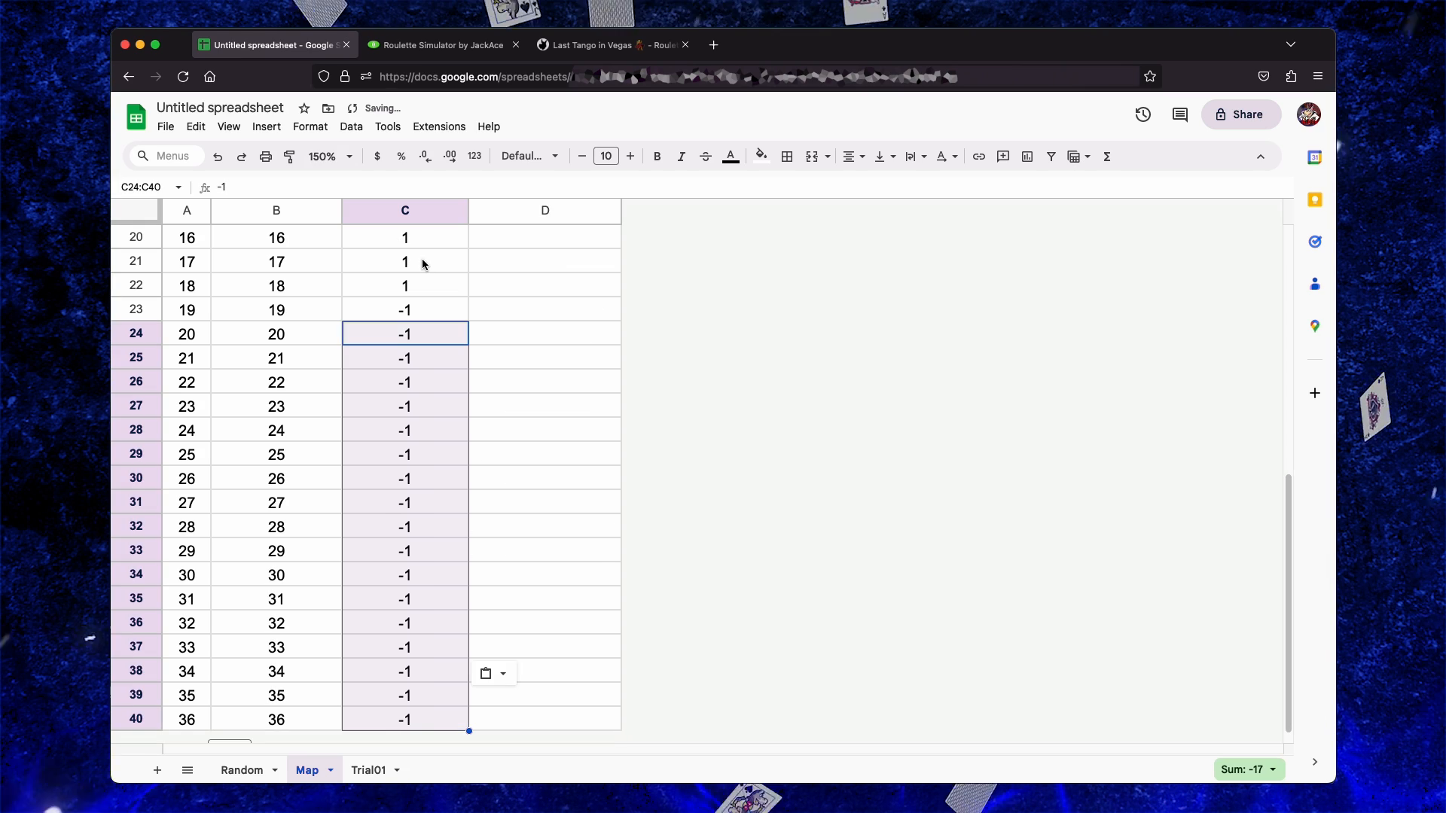
Review the bet amounts and expected losses in D1:D17, and the indexes on the Random sheet
{"action": "key", "text": "super+Up"}
{"action": "key", "text": "Right"}
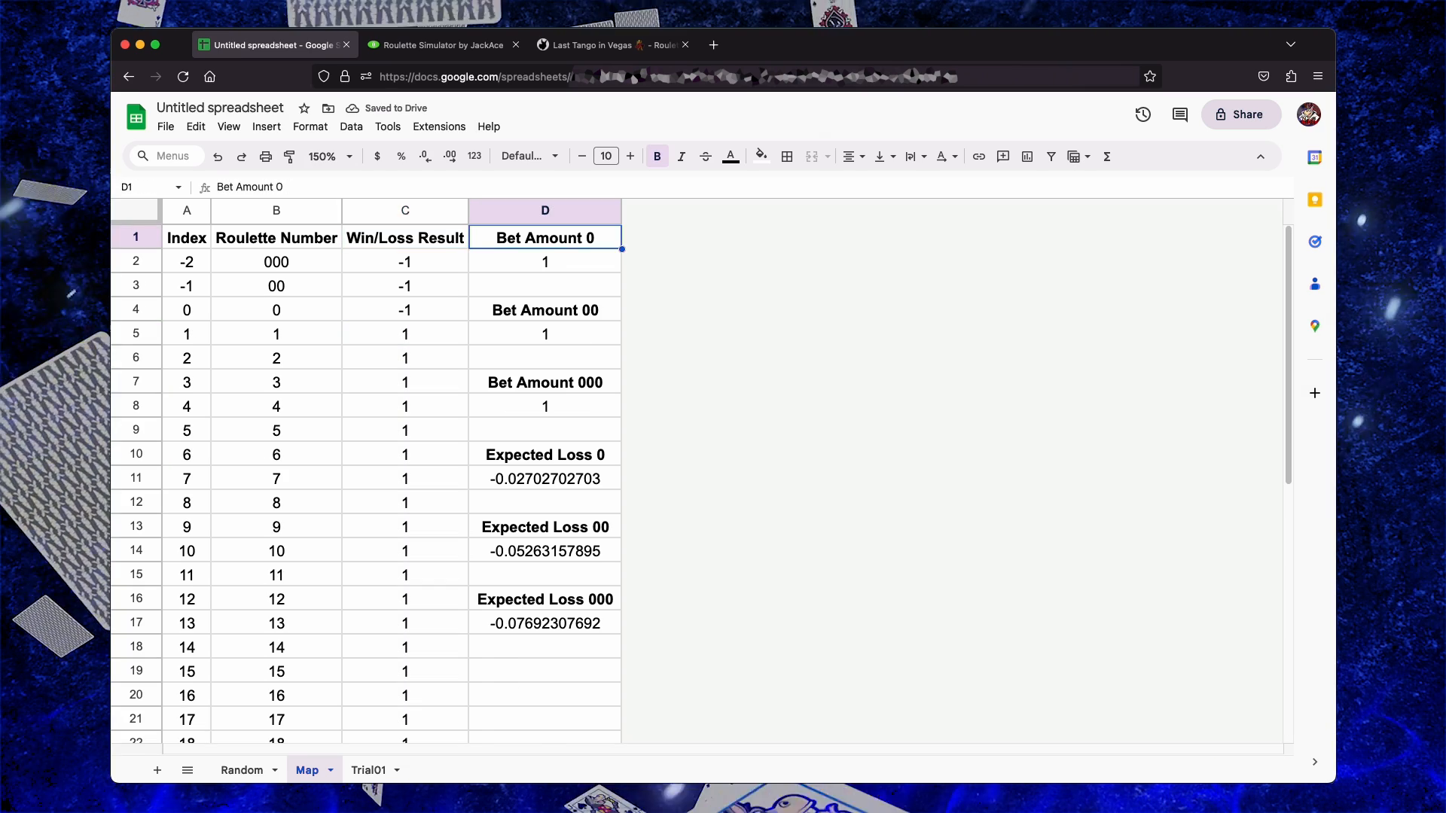
{"action": "key", "text": "shift+Down"}
{"action": "key", "text": "shift+Down"}
{"action": "key", "text": "shift+Down"}
{"action": "key", "text": "shift+Down"}
{"action": "key", "text": "shift+Down"}
{"action": "key", "text": "shift+Down"}
{"action": "key", "text": "shift+Down"}
{"action": "key", "text": "shift+Down"}
{"action": "key", "text": "shift+Down"}
{"action": "key", "text": "shift+Down"}
{"action": "key", "text": "shift+Down"}
{"action": "key", "text": "shift+Down"}
{"action": "key", "text": "shift+Down"}
{"action": "key", "text": "shift+Down"}
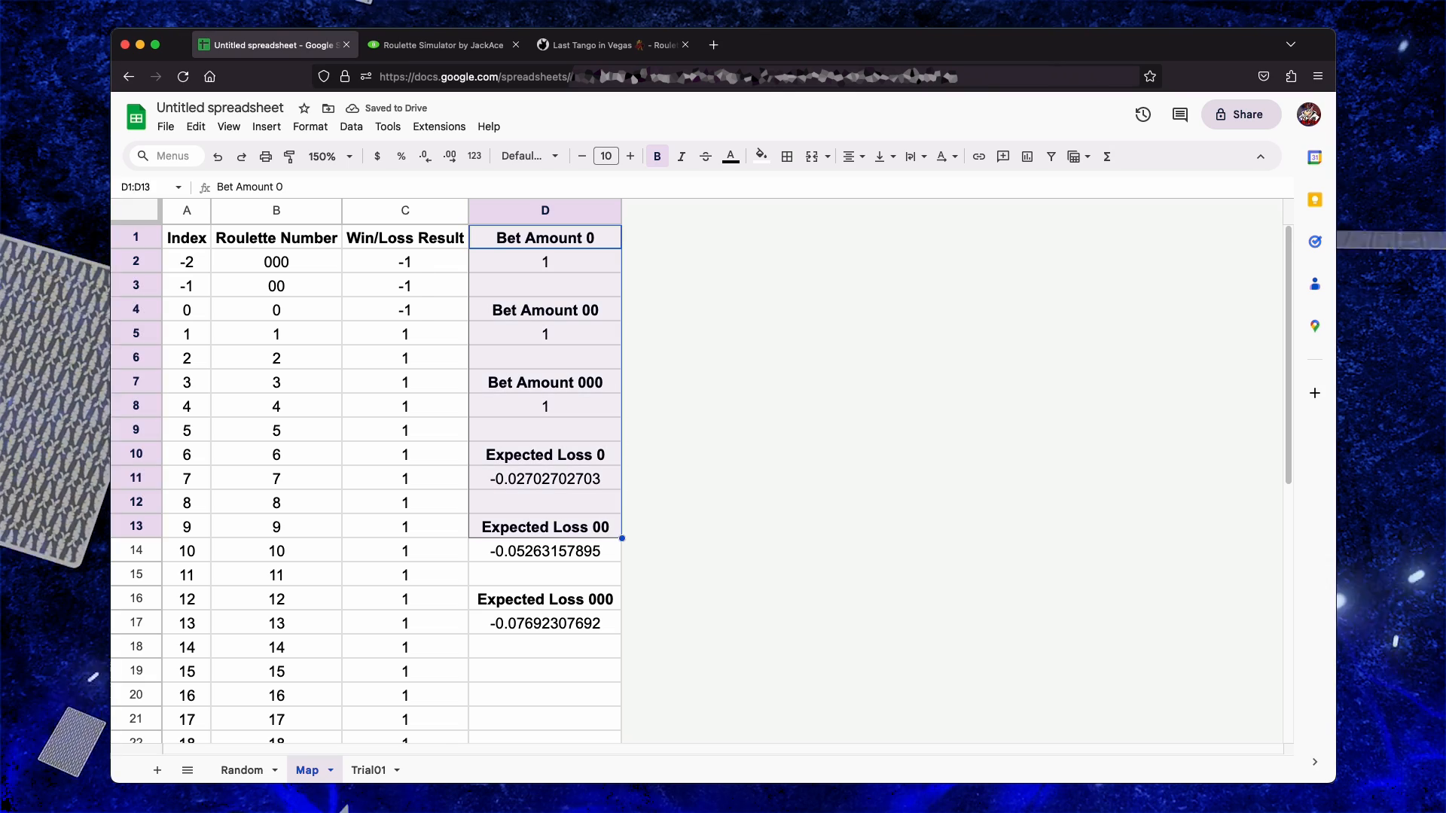
{"action": "key", "text": "shift+Down"}
{"action": "key", "text": "shift+Down"}
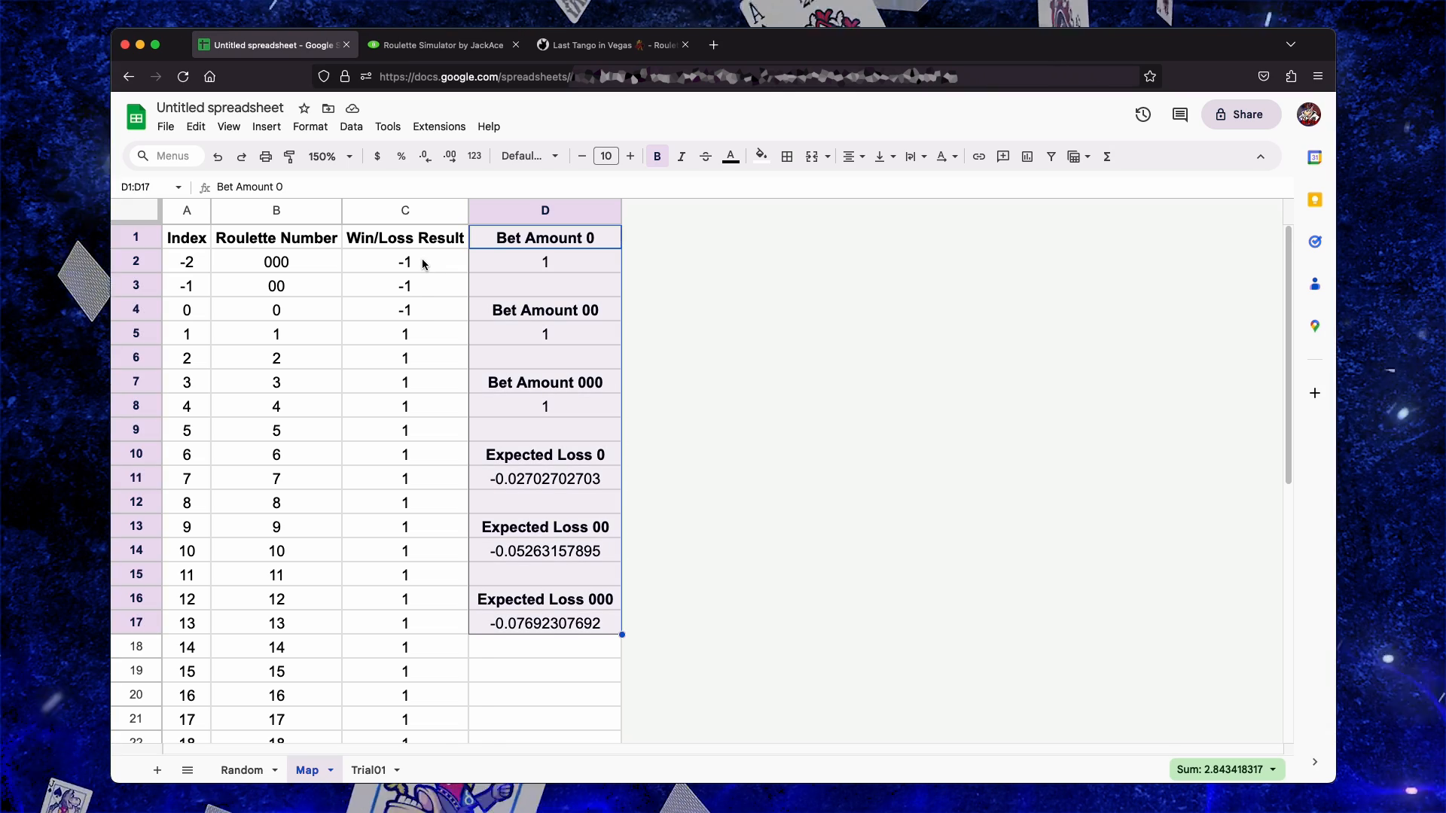
{"action": "left_click", "coordinate": [241, 771]}
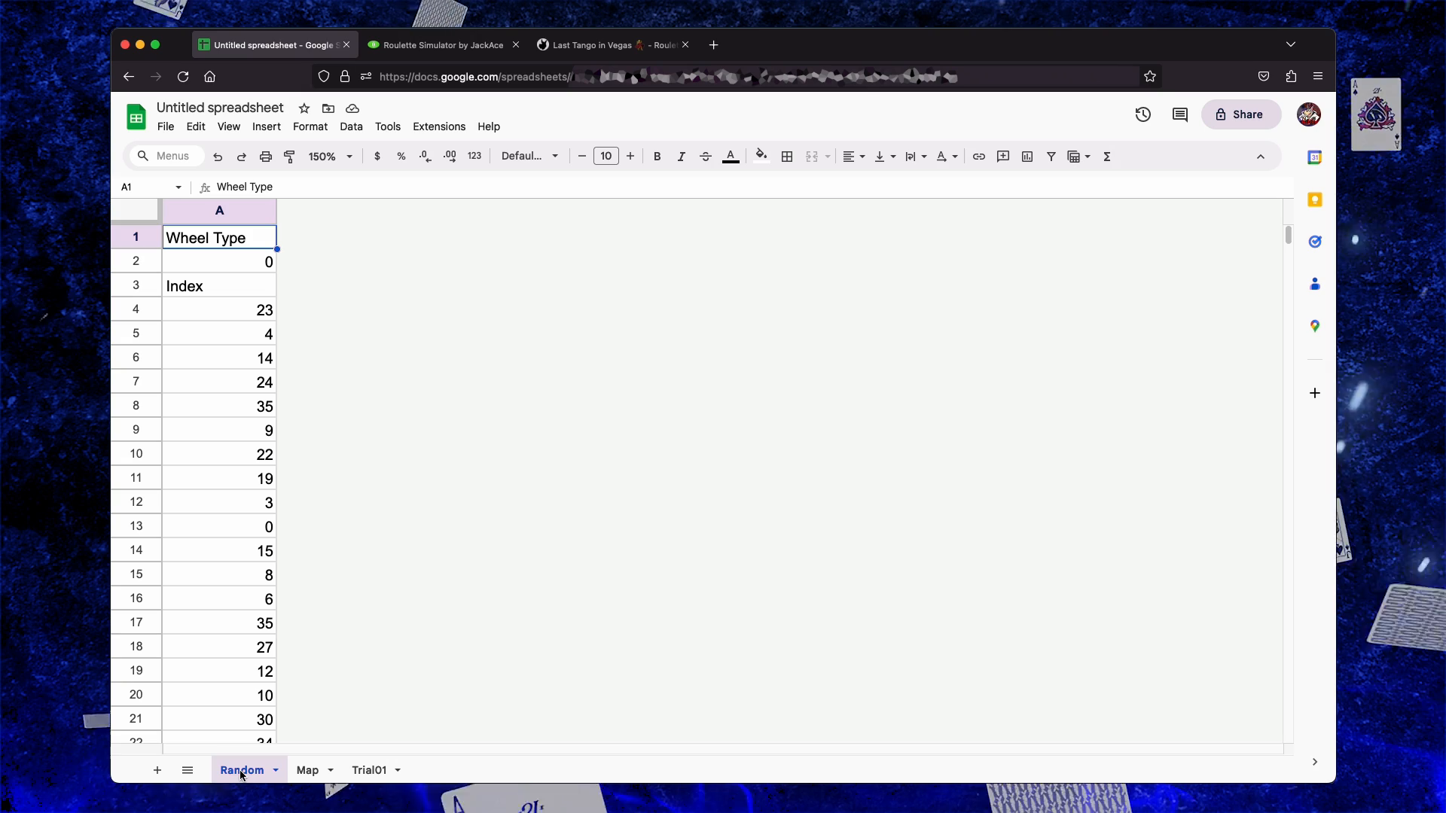
On the Trial01 sheet, enter the headers Spin, Index, Roulette Number, Win/Loss Result and Running Total in A1:E1
{"action": "left_click", "coordinate": [371, 770]}
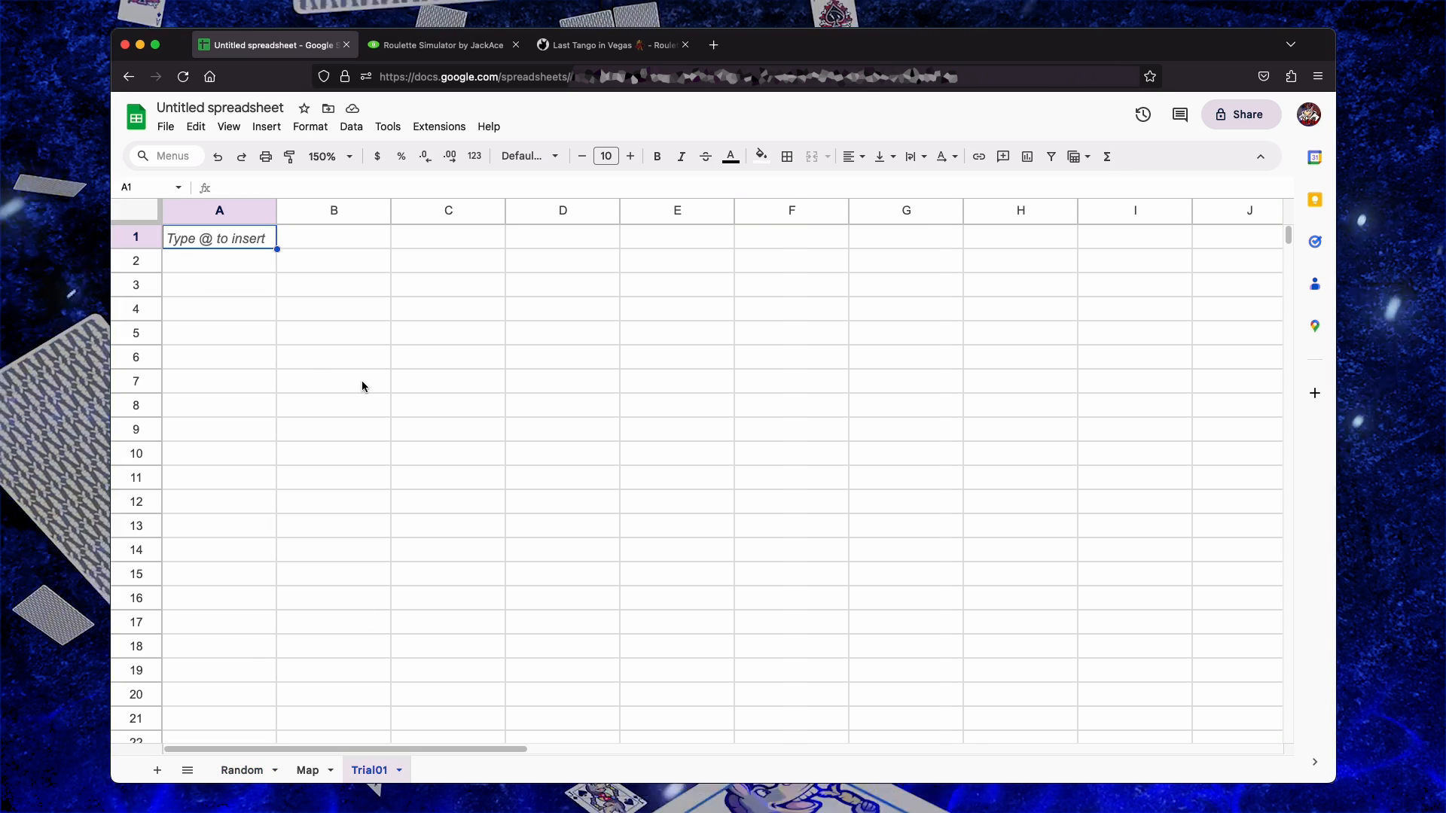
{"action": "type", "text": "Spin"}
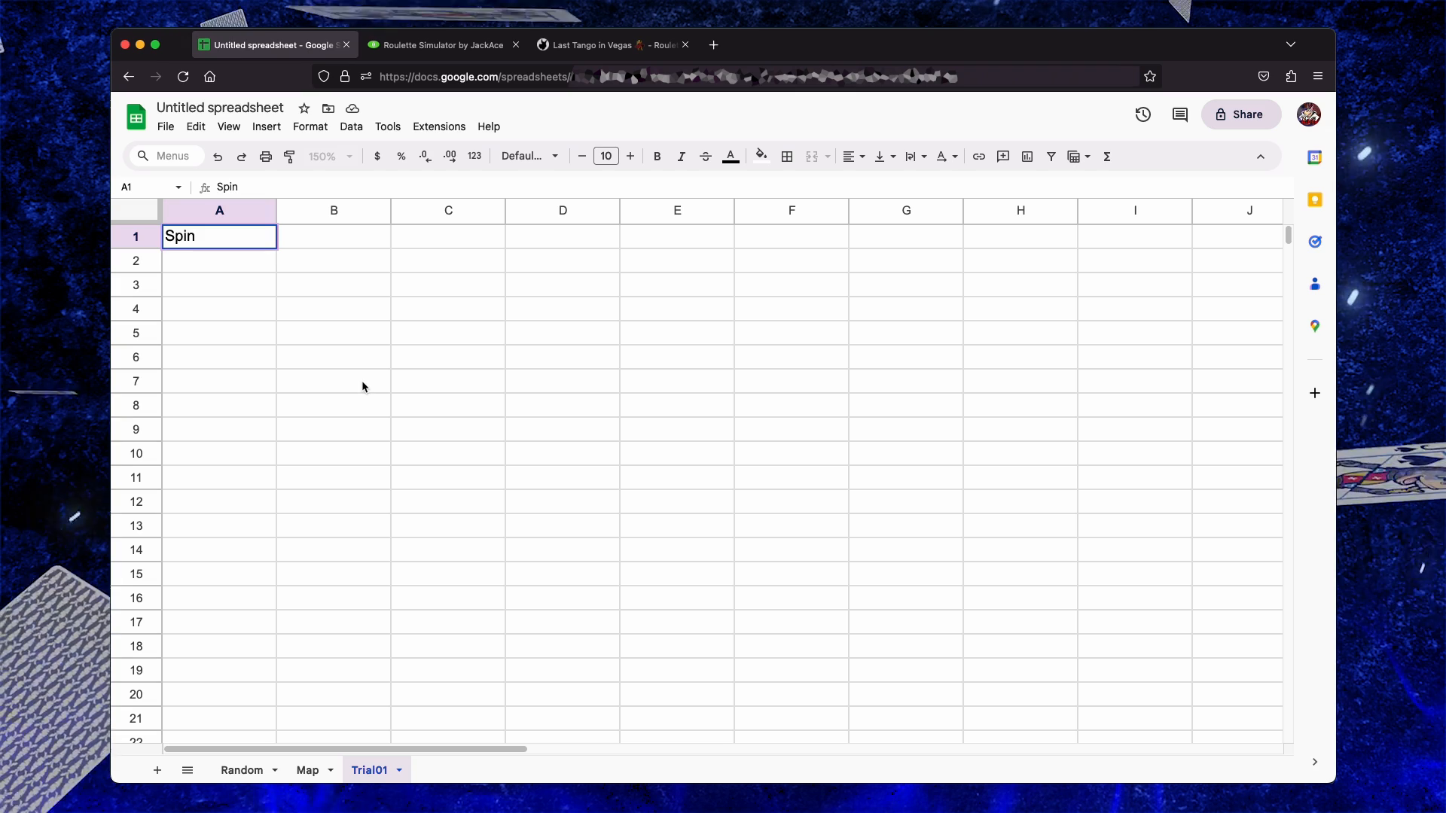
{"action": "key", "text": "Tab"}
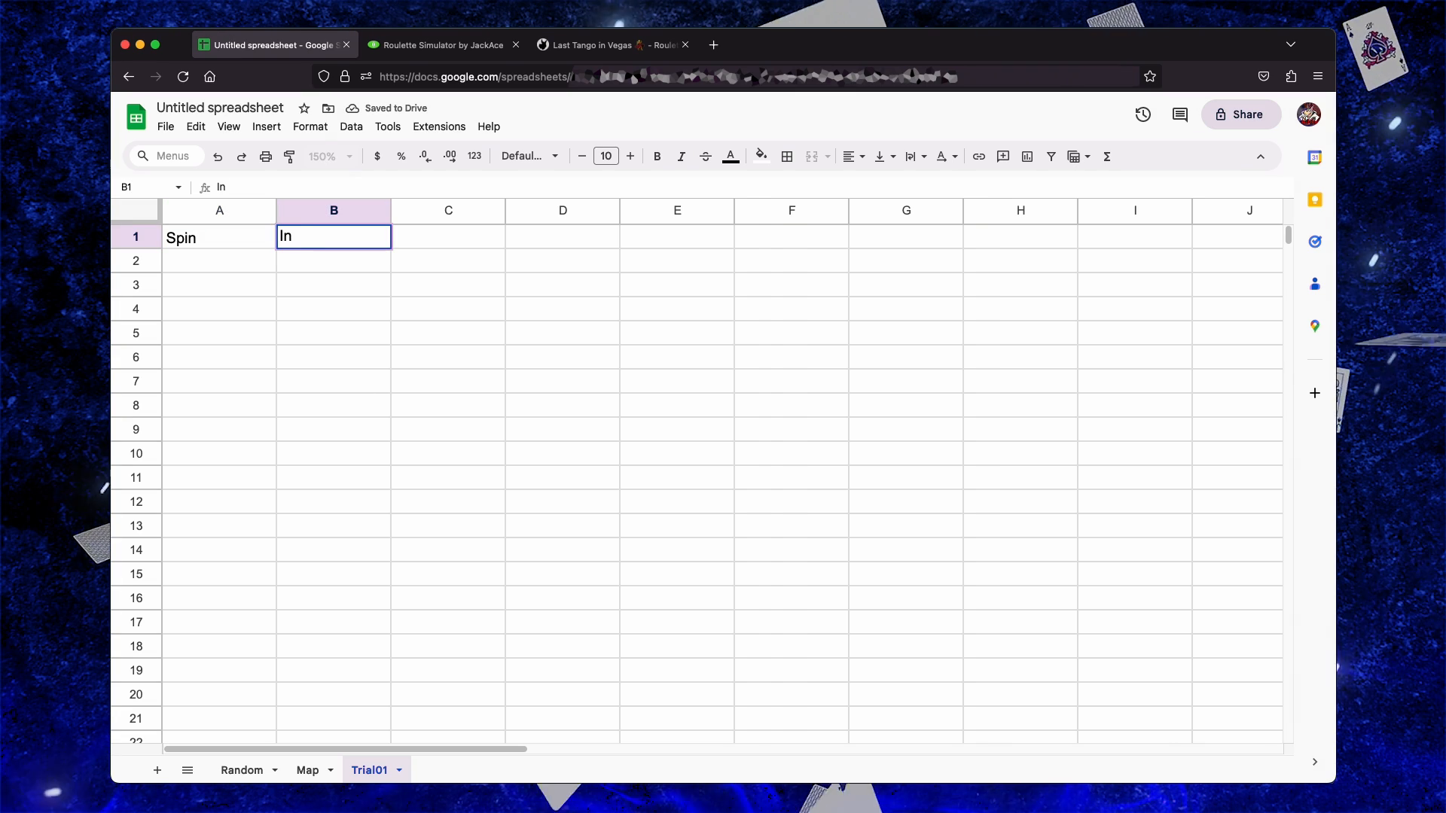
{"action": "type", "text": "Index"}
{"action": "key", "text": "Tab"}
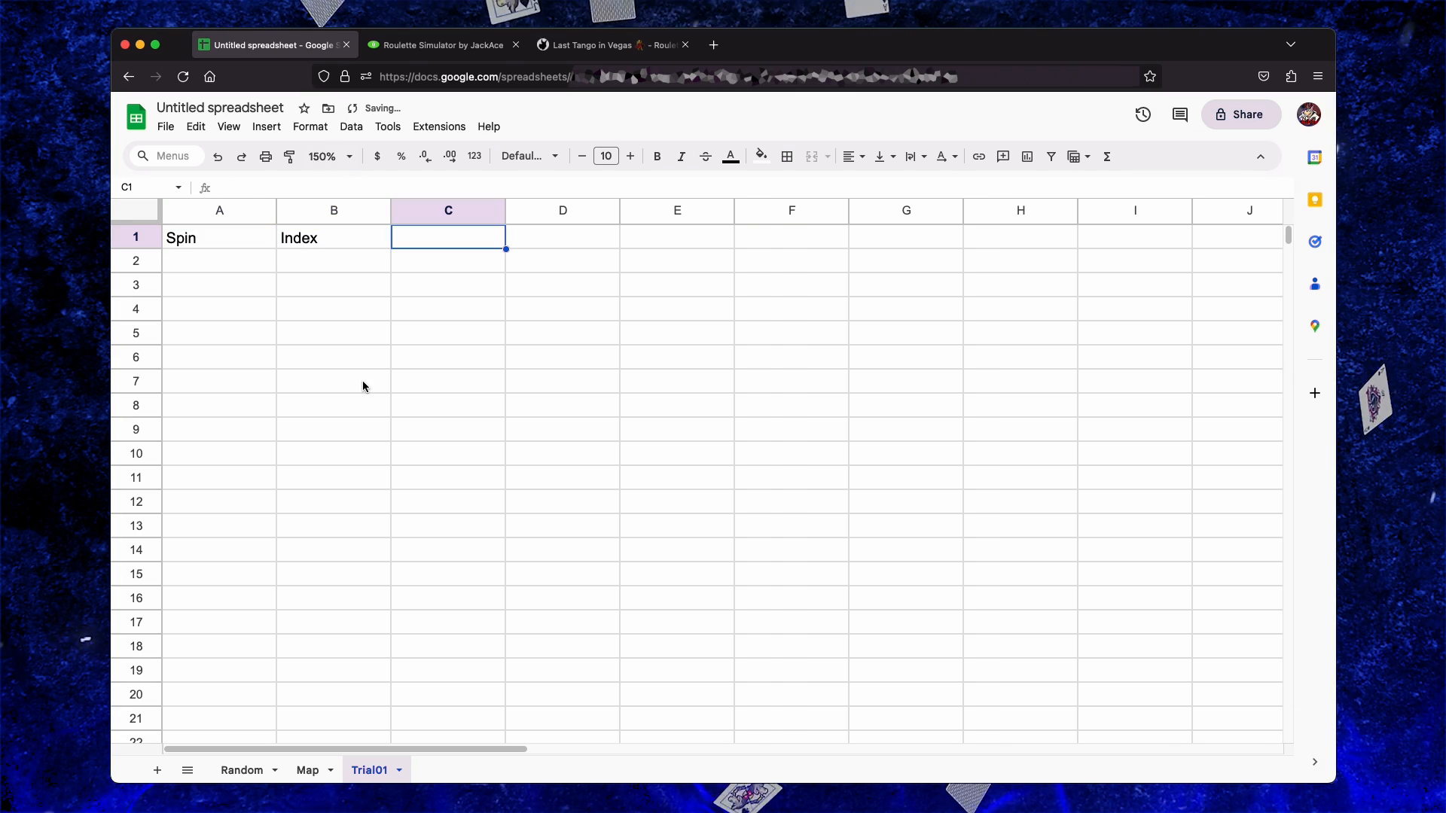
{"action": "type", "text": "Roulette Number"}
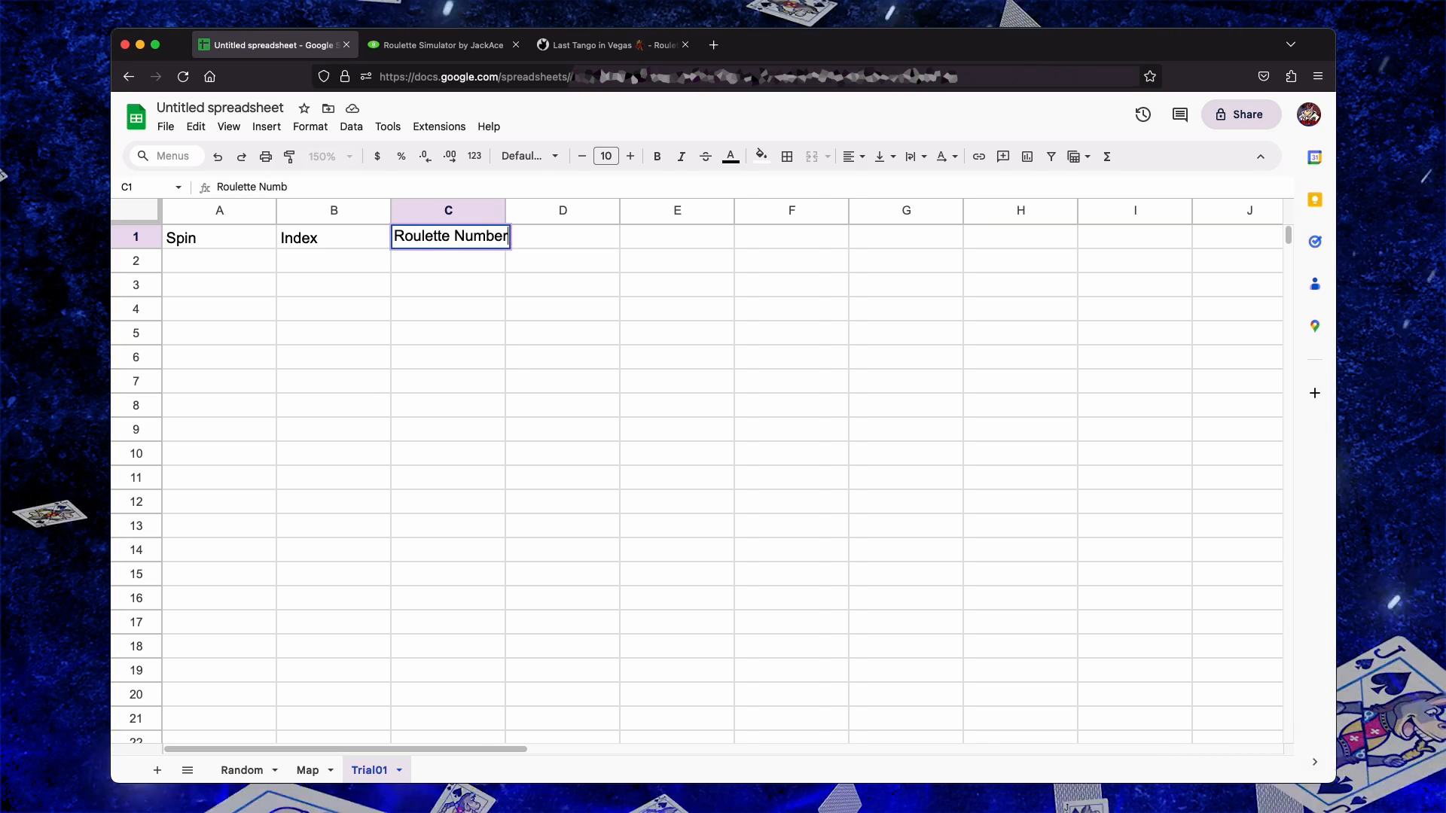
{"action": "key", "text": "Tab"}
{"action": "type", "text": "Wi"}
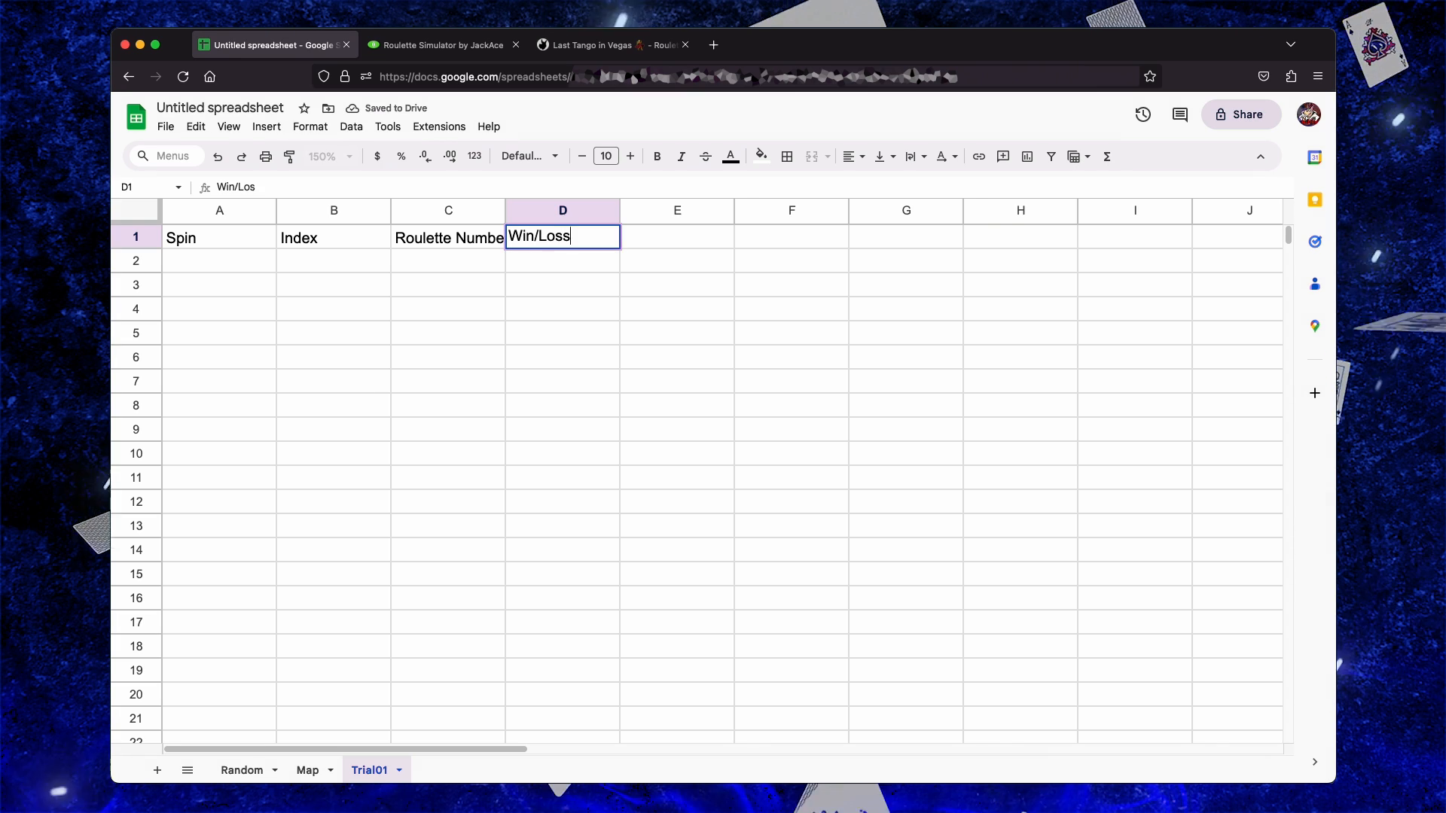
{"action": "type", "text": "n/Loss Result"}
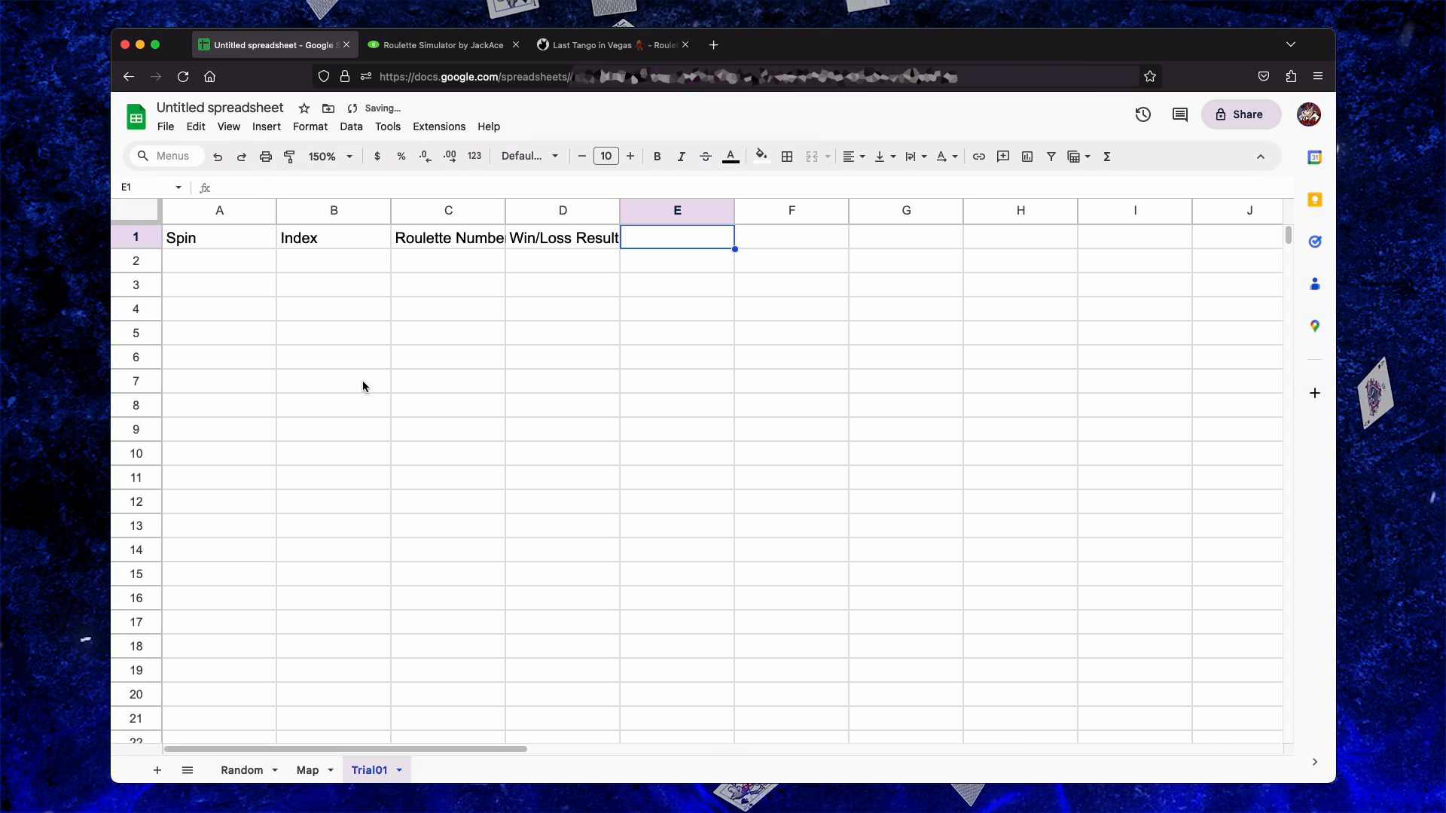
{"action": "type", "text": "Runn"}
{"action": "type", "text": "ing To"}
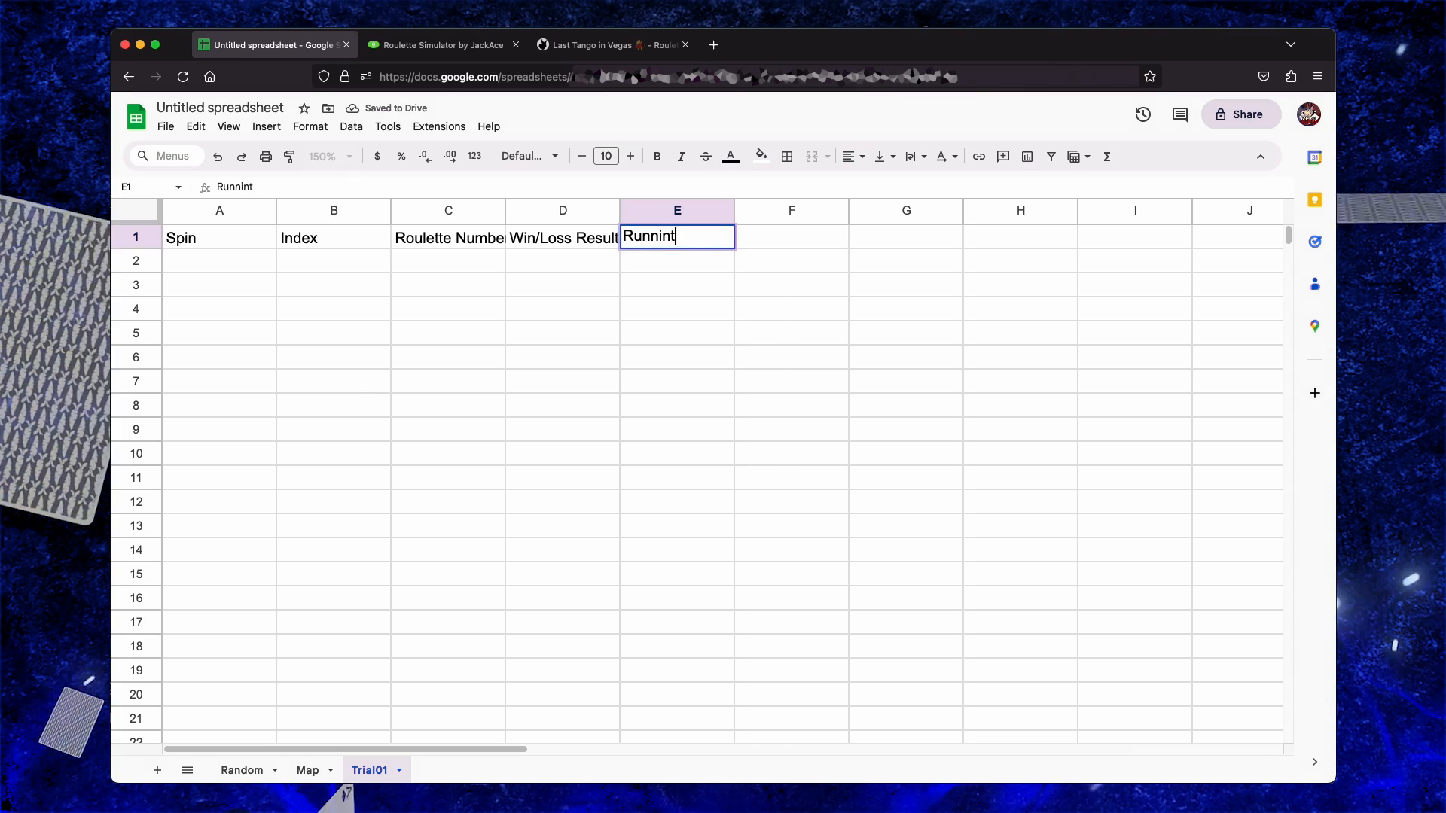
{"action": "type", "text": "tal"}
{"action": "key", "text": "Return"}
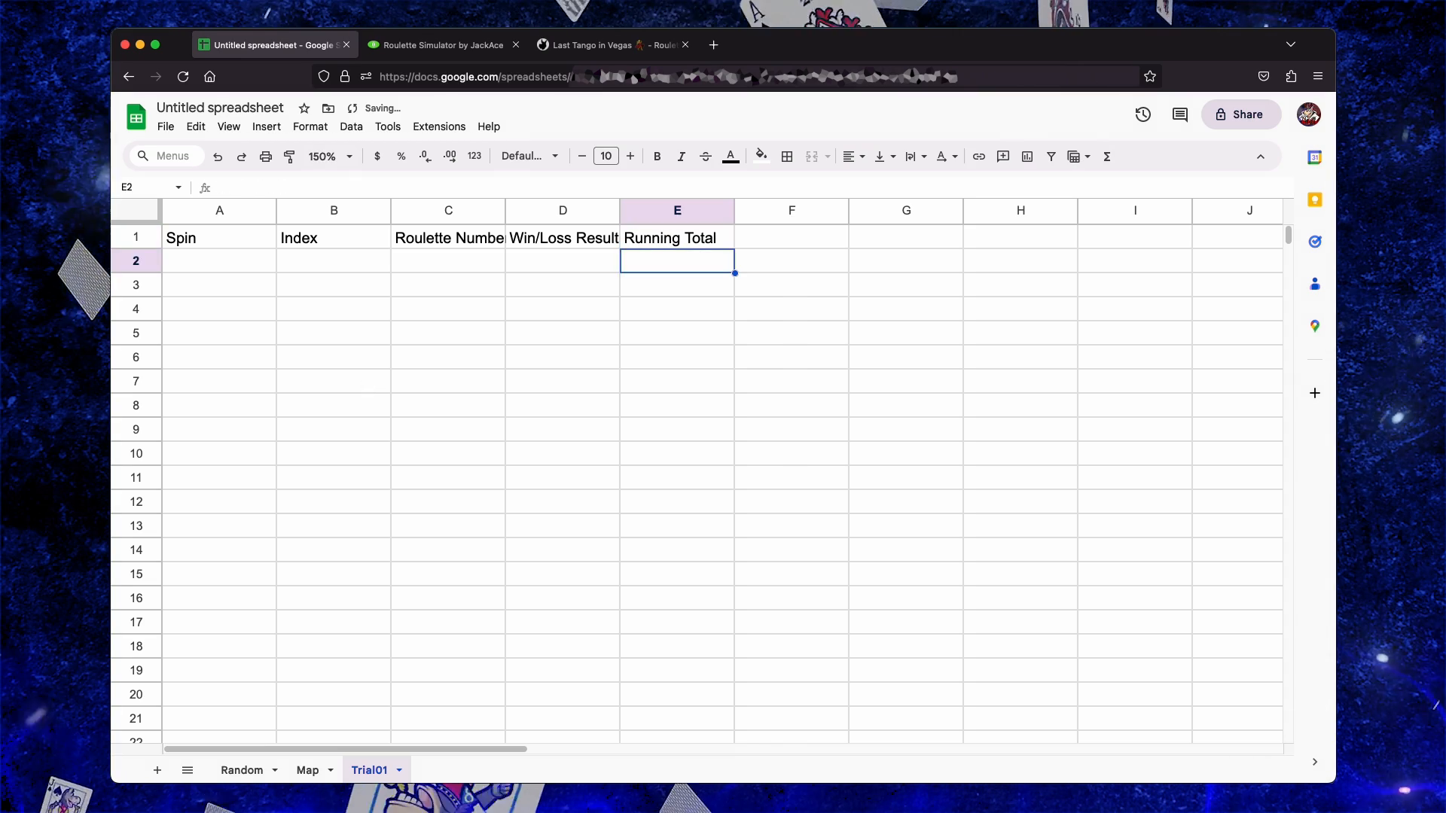
Make the headers in A1:E1 bold and widen the Roulette Number column to show its full header
{"action": "key", "text": "Up"}
{"action": "key", "text": "shift+Left"}
{"action": "key", "text": "shift+Left"}
{"action": "key", "text": "shift+Left"}
{"action": "key", "text": "shift+Left"}
{"action": "key", "text": "super+b"}
{"action": "left_click_drag", "start_coordinate": [506, 211], "coordinate": [569, 211]}
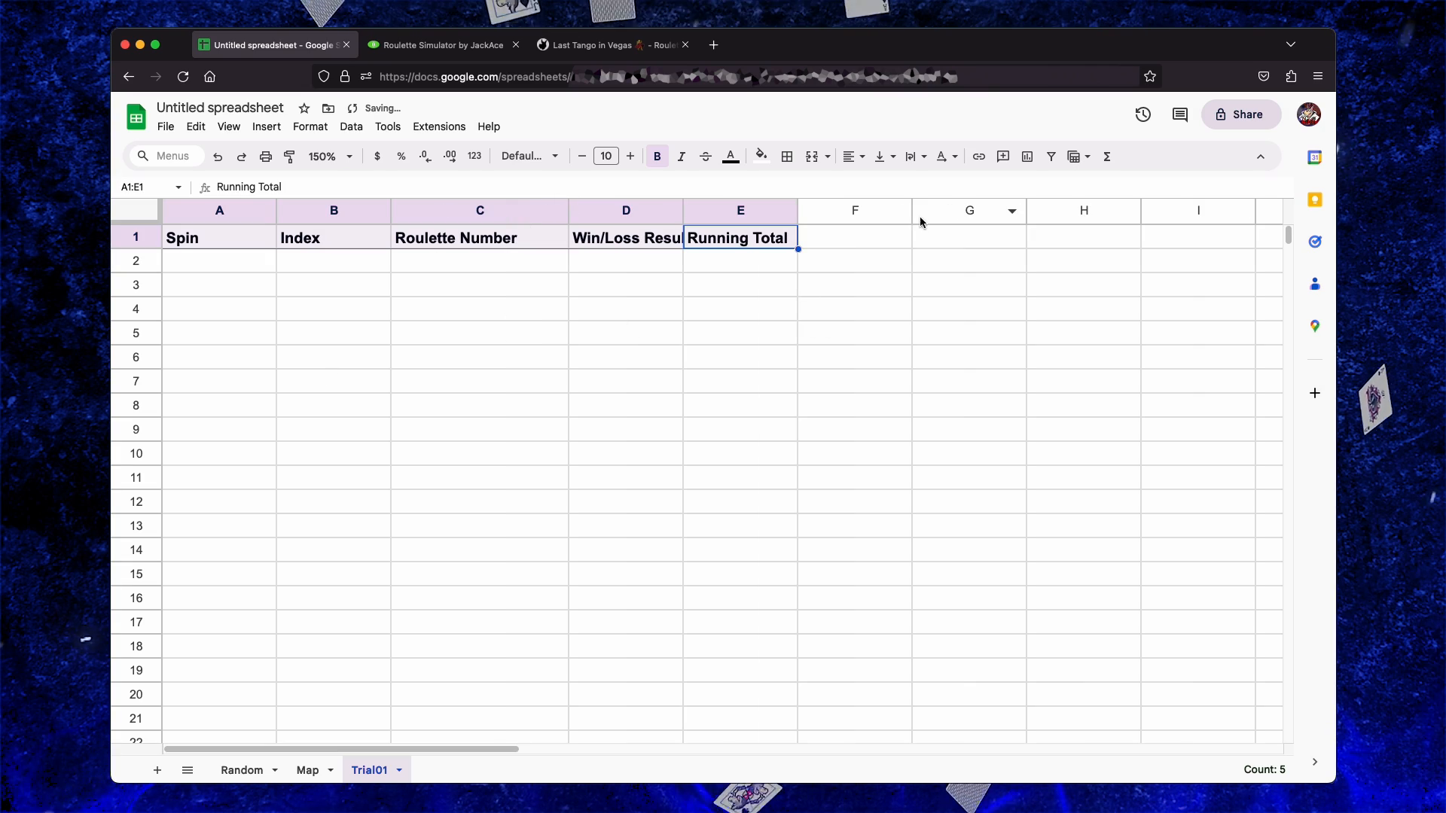
Delete all unused columns after Running Total and fit the width of the Win/Loss Result column to its header
{"action": "left_click_drag", "start_coordinate": [872, 219], "coordinate": [1211, 293]}
{"action": "right_click", "coordinate": [1211, 294]}
{"action": "left_click", "coordinate": [1175, 403]}
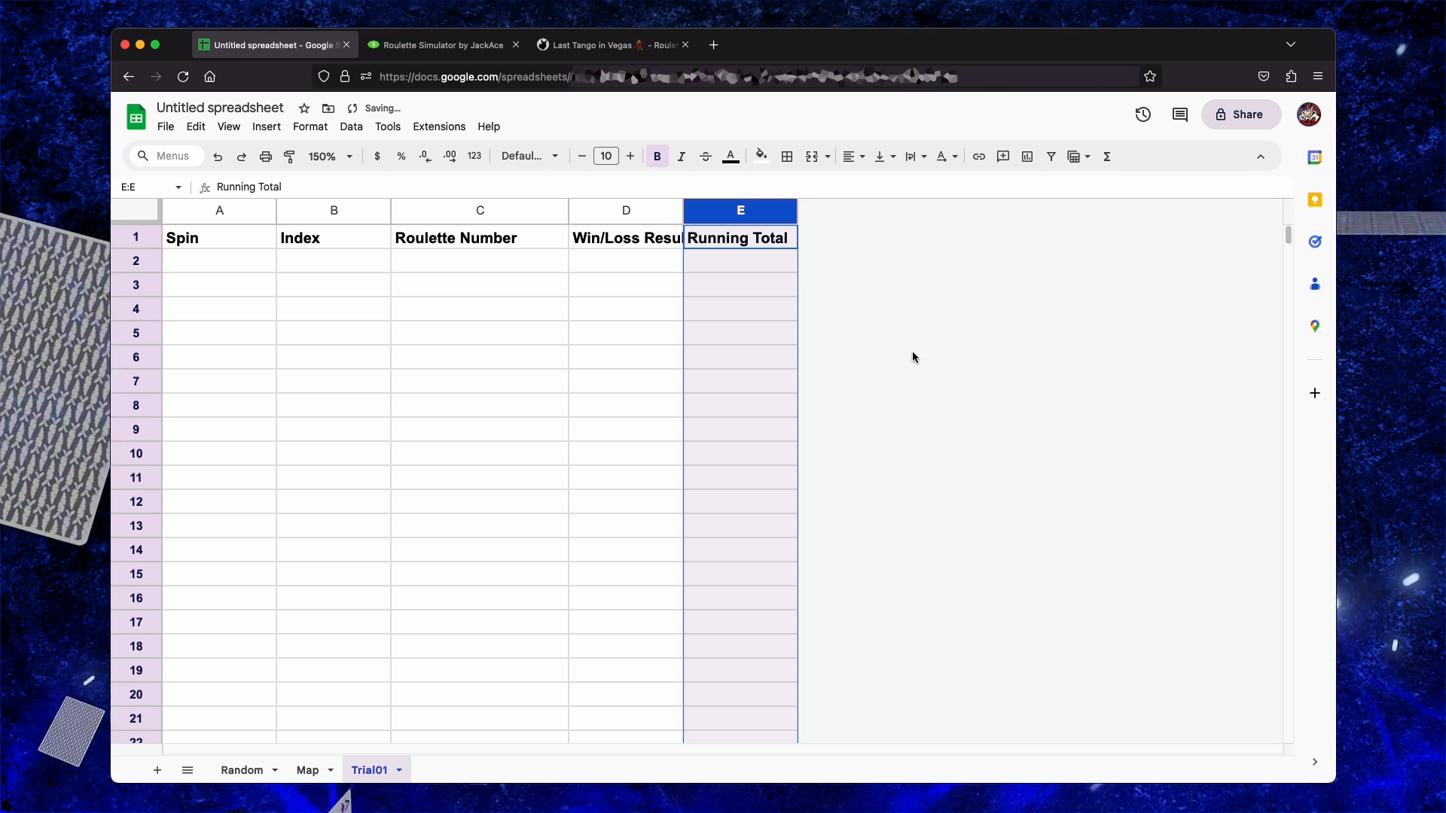
{"action": "double_click", "coordinate": [683, 211]}
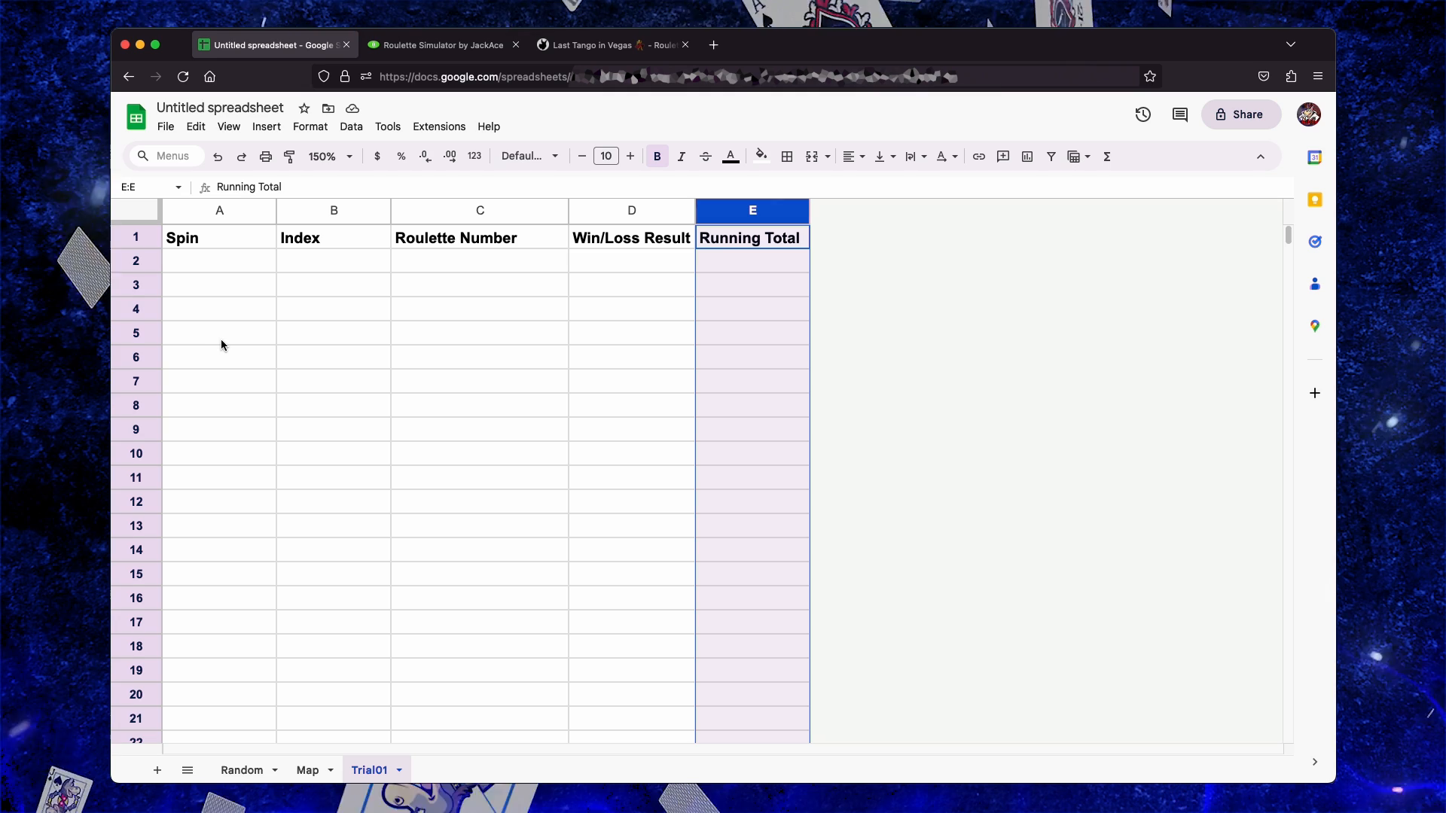
Add 9001 more rows at the end of the Trial01 sheet
{"action": "key", "text": "super+Left"}
{"action": "key", "text": "Down"}
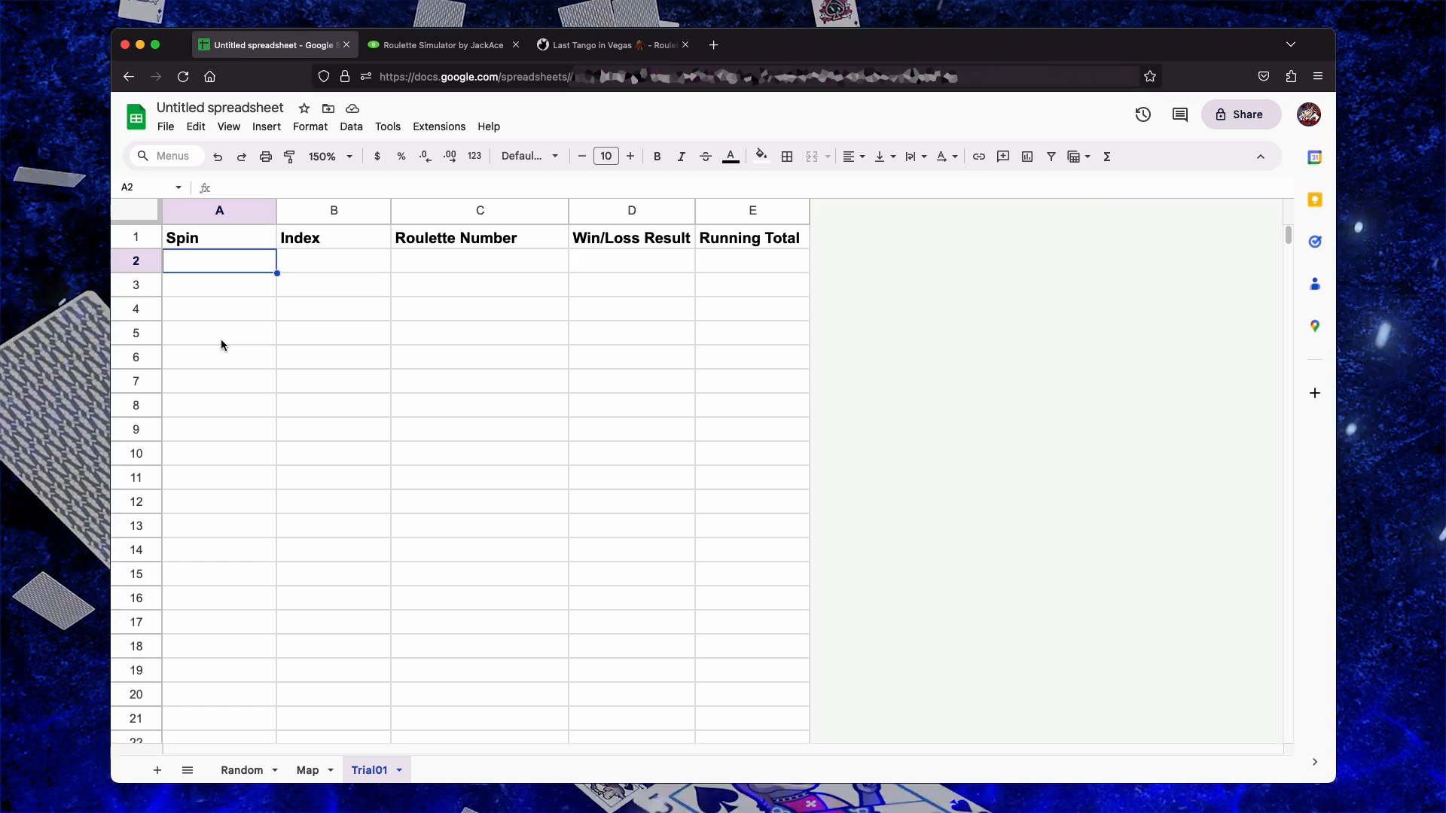
{"action": "key", "text": "super+Down"}
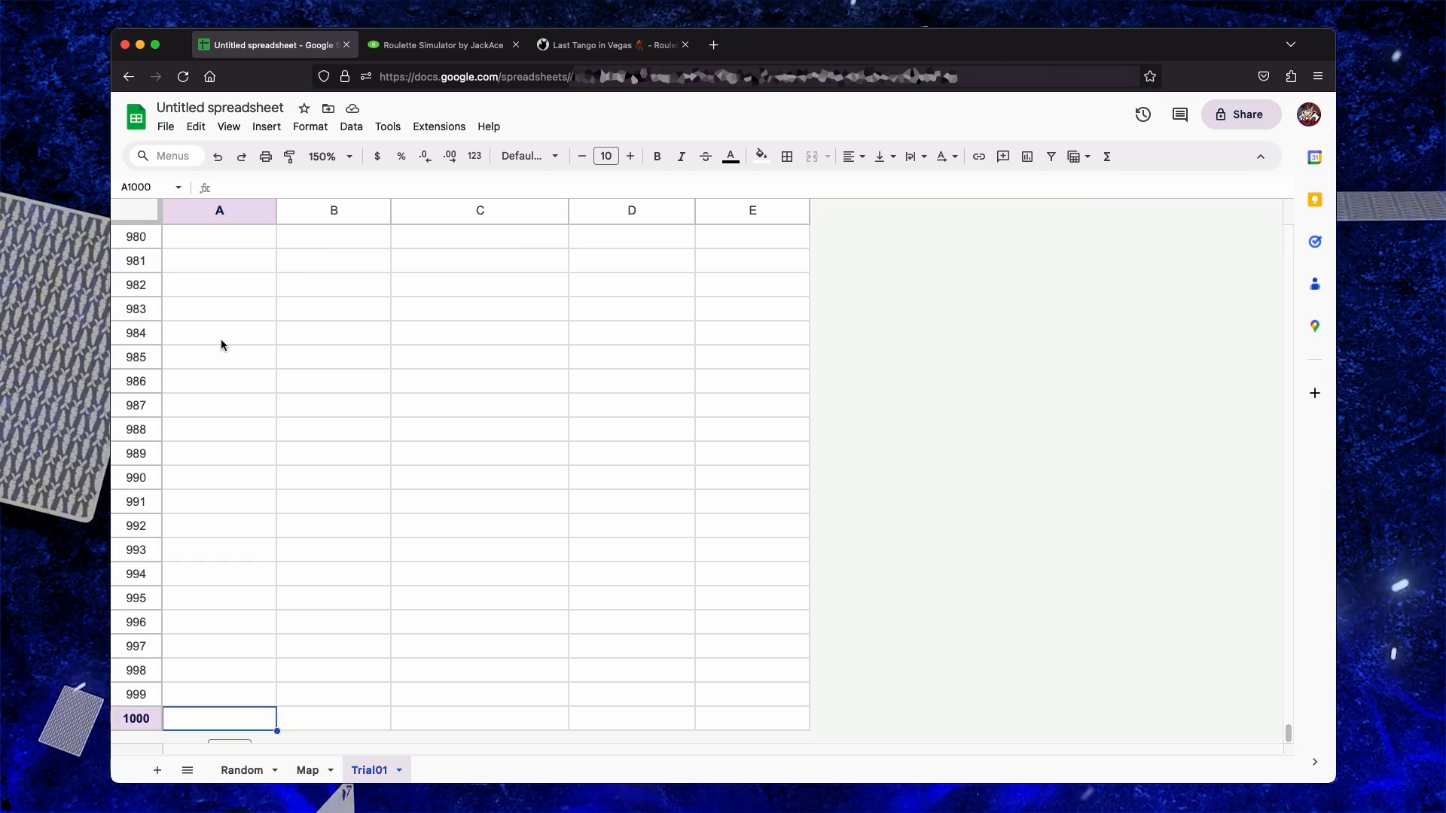
{"action": "scroll", "coordinate": [225, 362], "scroll_direction": "down", "scroll_amount": 1}
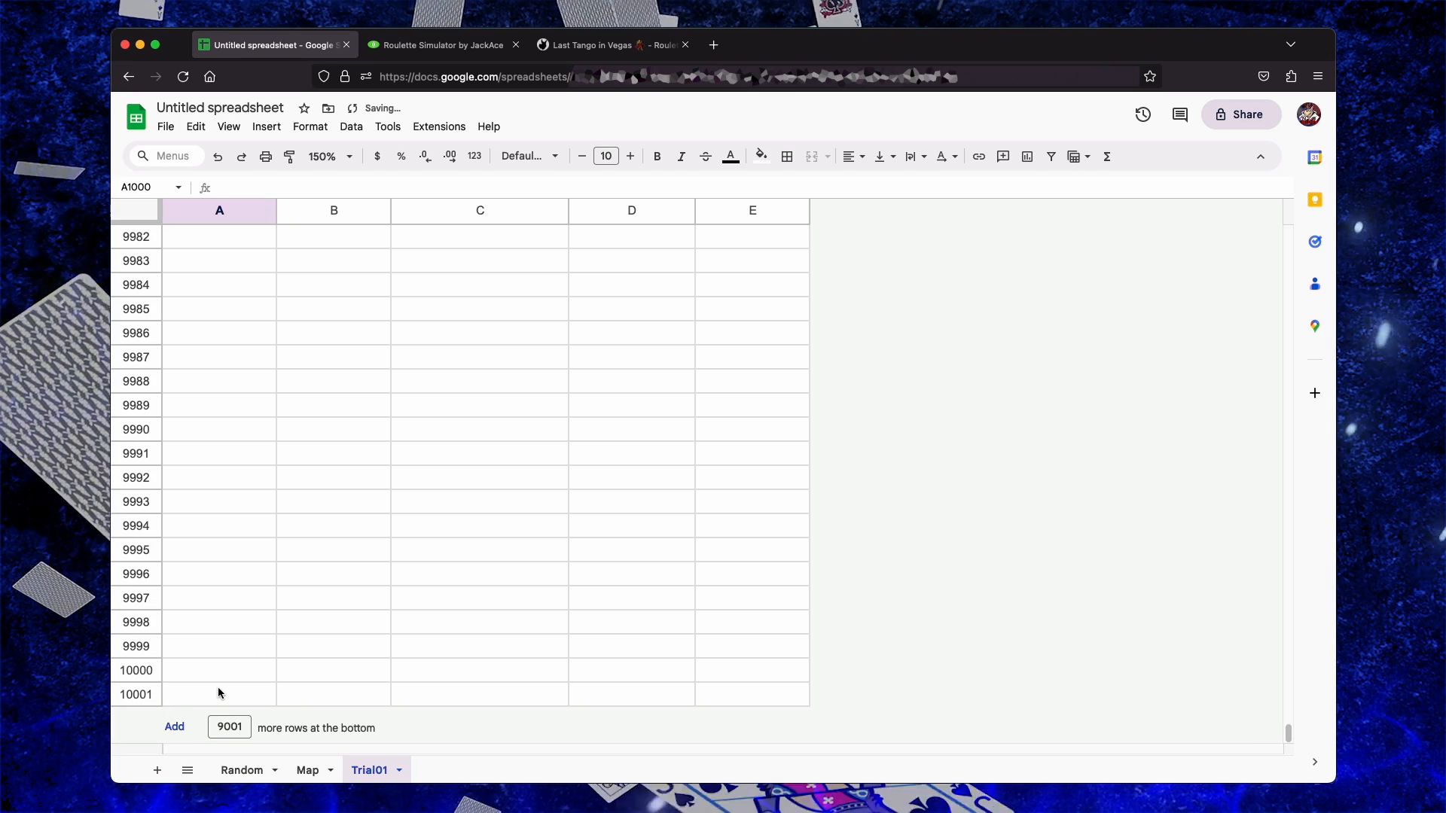
Start the Spin column with 1 in A2 and the formula =A2+1 in A3
{"action": "left_click", "coordinate": [218, 693]}
{"action": "key", "text": "super+Up"}
{"action": "key", "text": "Down"}
{"action": "type", "text": "1"}
{"action": "key", "text": "Return"}
{"action": "type", "text": "2"}
{"action": "key", "text": "Return"}
{"action": "key", "text": "Up"}
{"action": "key", "text": "Up"}
{"action": "key", "text": "shift+Down"}
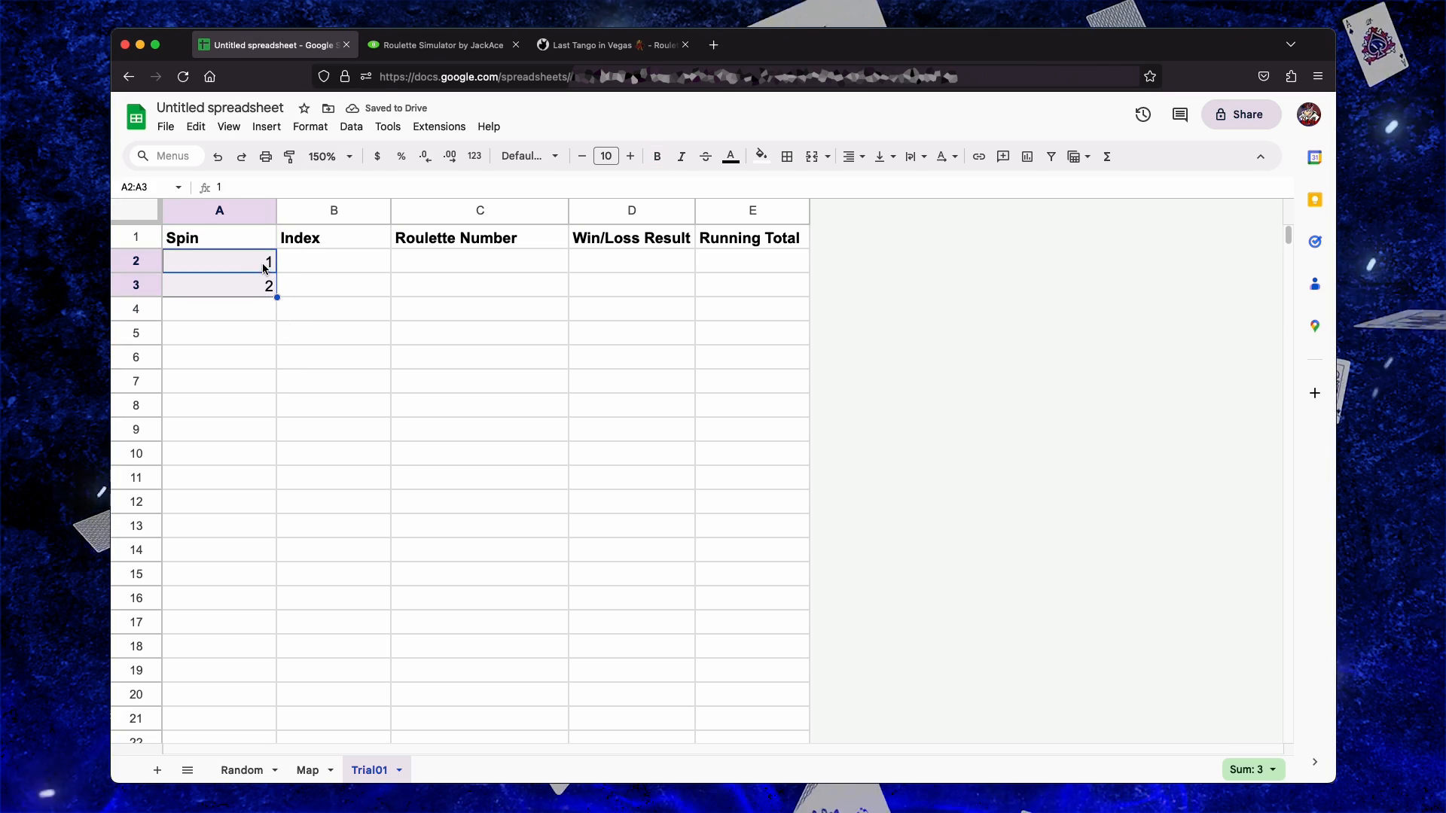
{"action": "type", "text": "=A2"}
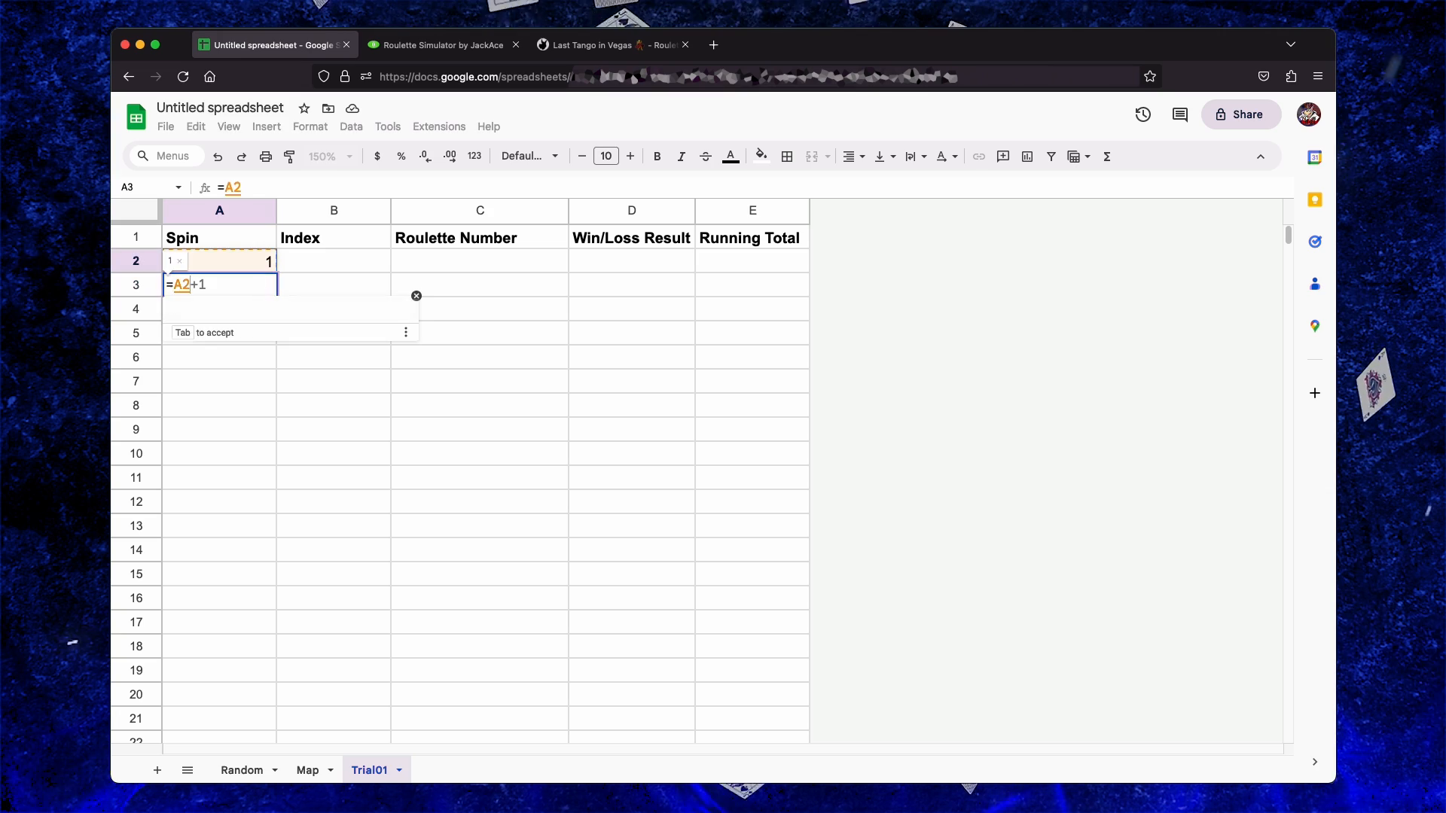
{"action": "left_click", "coordinate": [264, 296]}
Copy the A3 formula down the rest of the Spin column to row 10001
{"action": "key", "text": "ctrl+c"}
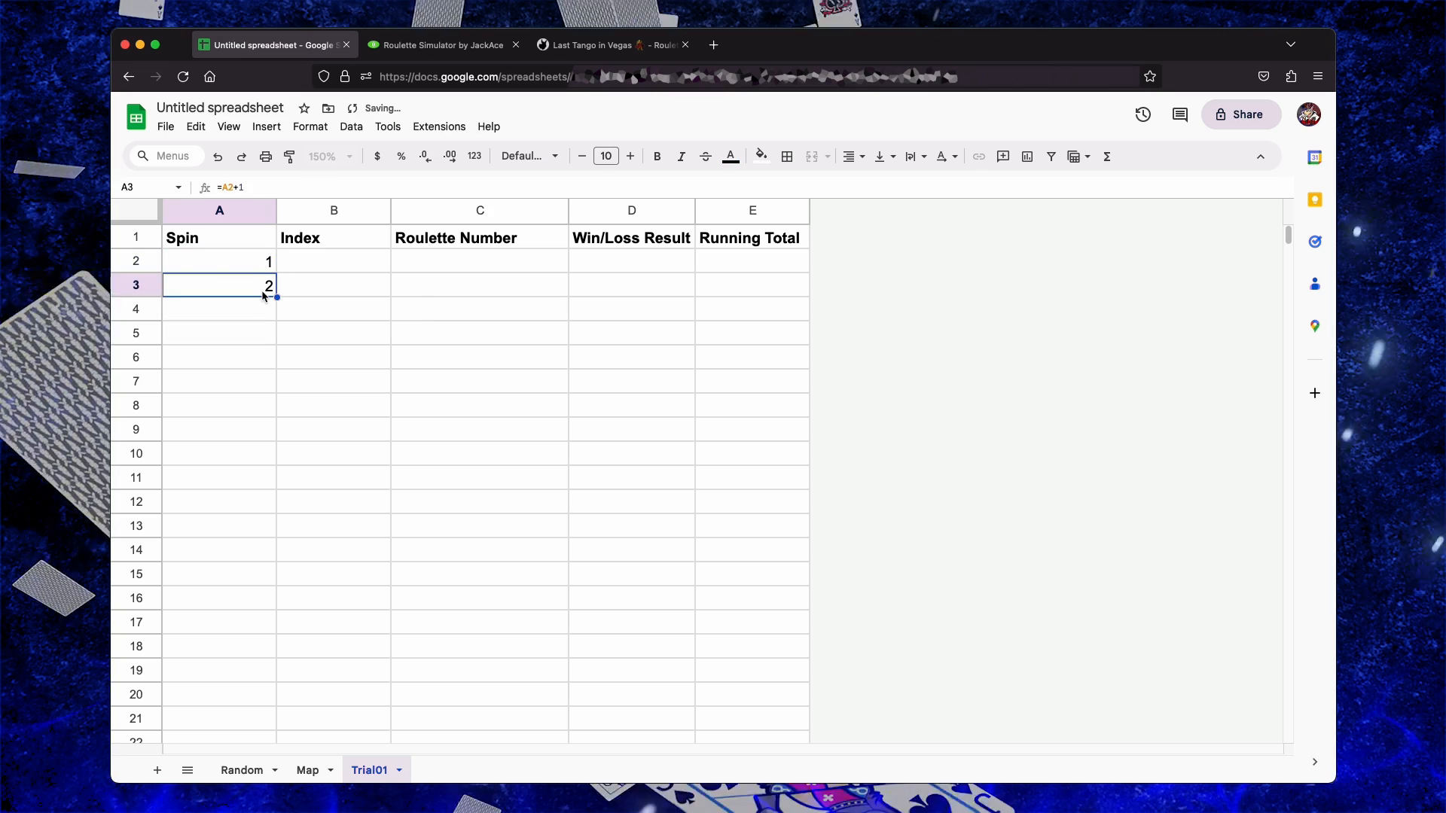
{"action": "key", "text": "Down"}
{"action": "key", "text": "ctrl+shift+Down"}
{"action": "key", "text": "ctrl+v"}
Replace the Spin formulas in A2:A10001 with their own values only
{"action": "key", "text": "ctrl+Up"}
{"action": "key", "text": "Down"}
{"action": "key", "text": "ctrl+shift+Down"}
{"action": "key", "text": "ctrl+Up"}
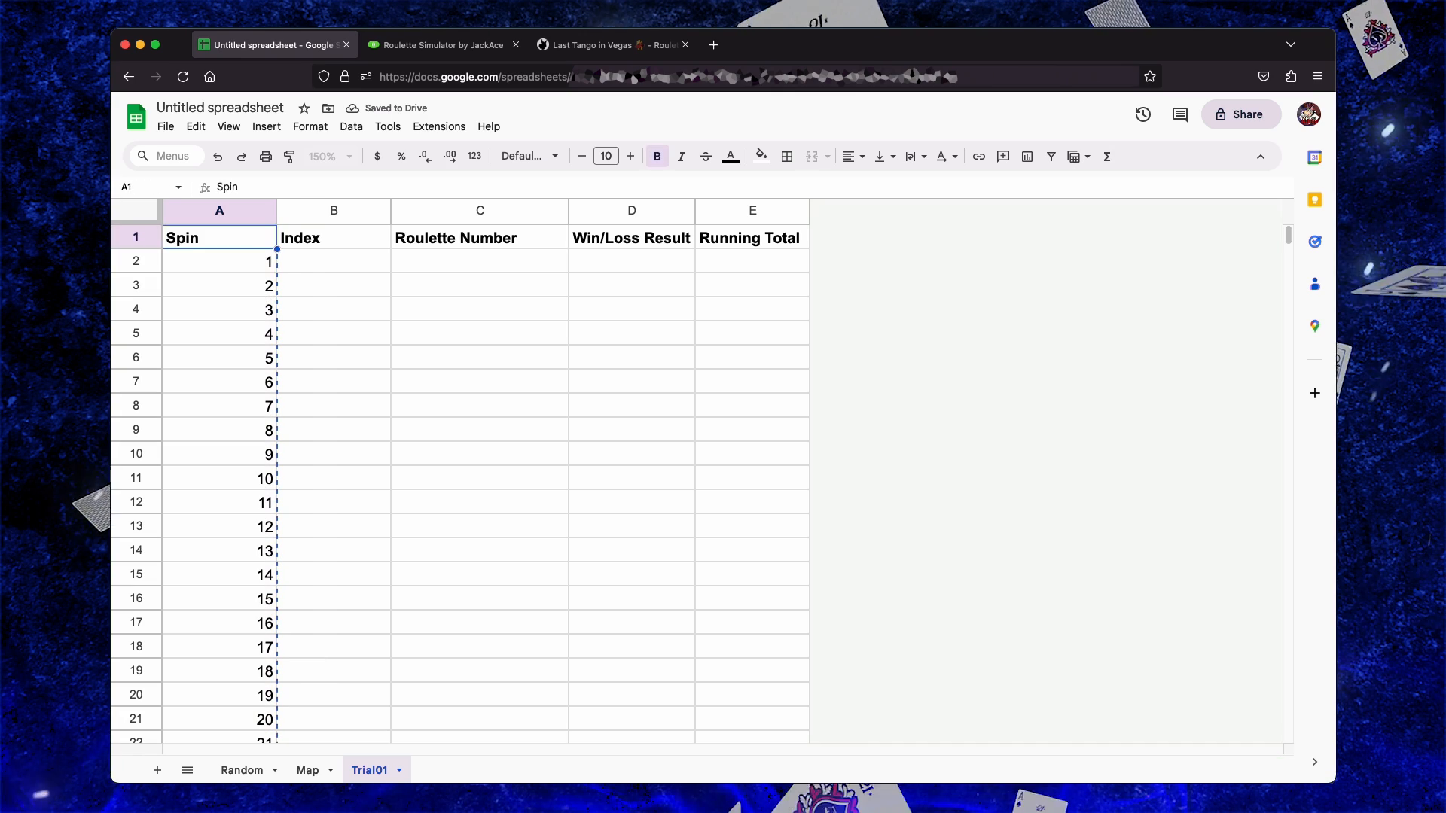
{"action": "key", "text": "ctrl+shift+Down"}
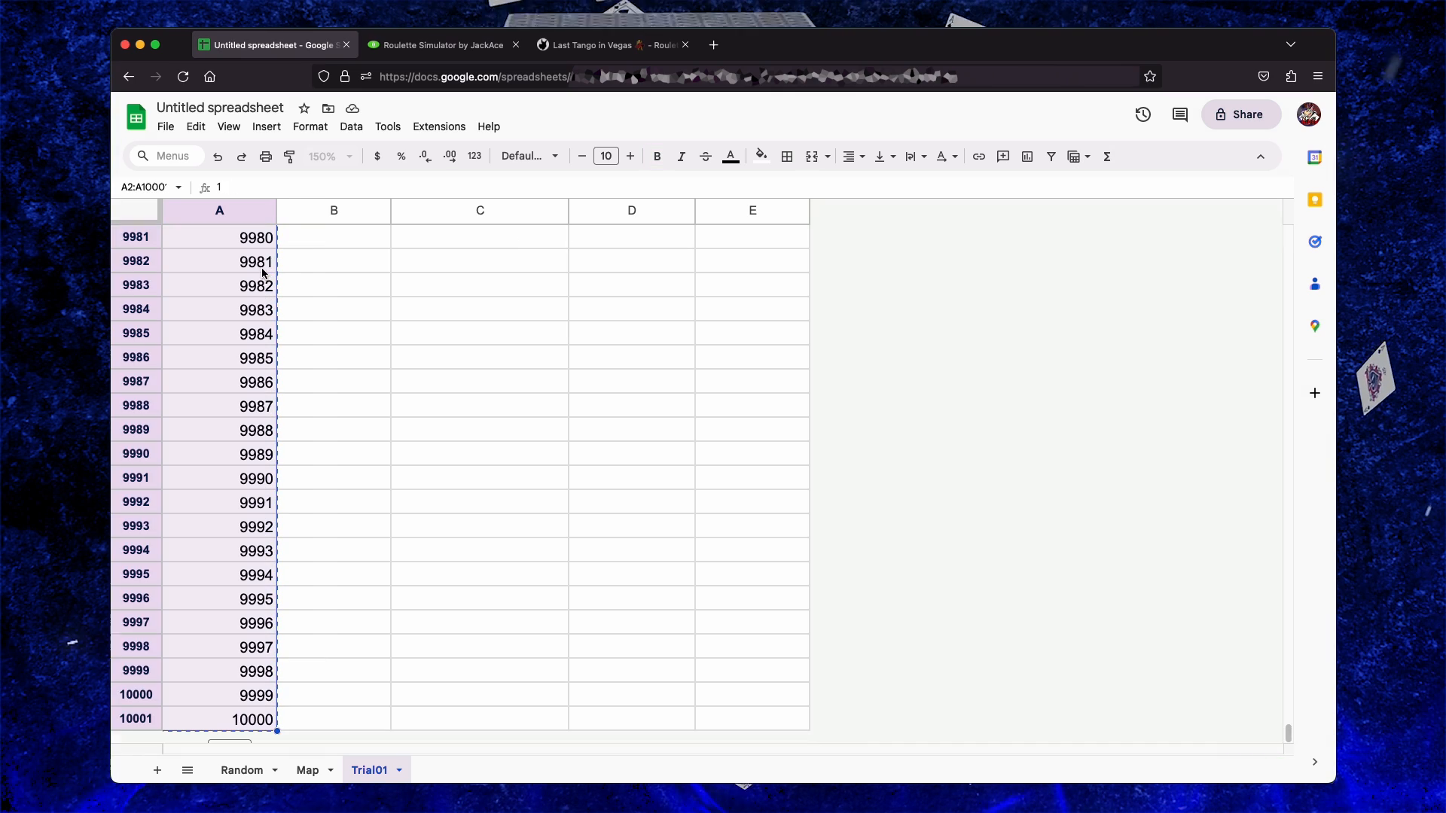
{"action": "right_click", "coordinate": [270, 280]}
{"action": "mouse_move", "coordinate": [338, 365]}
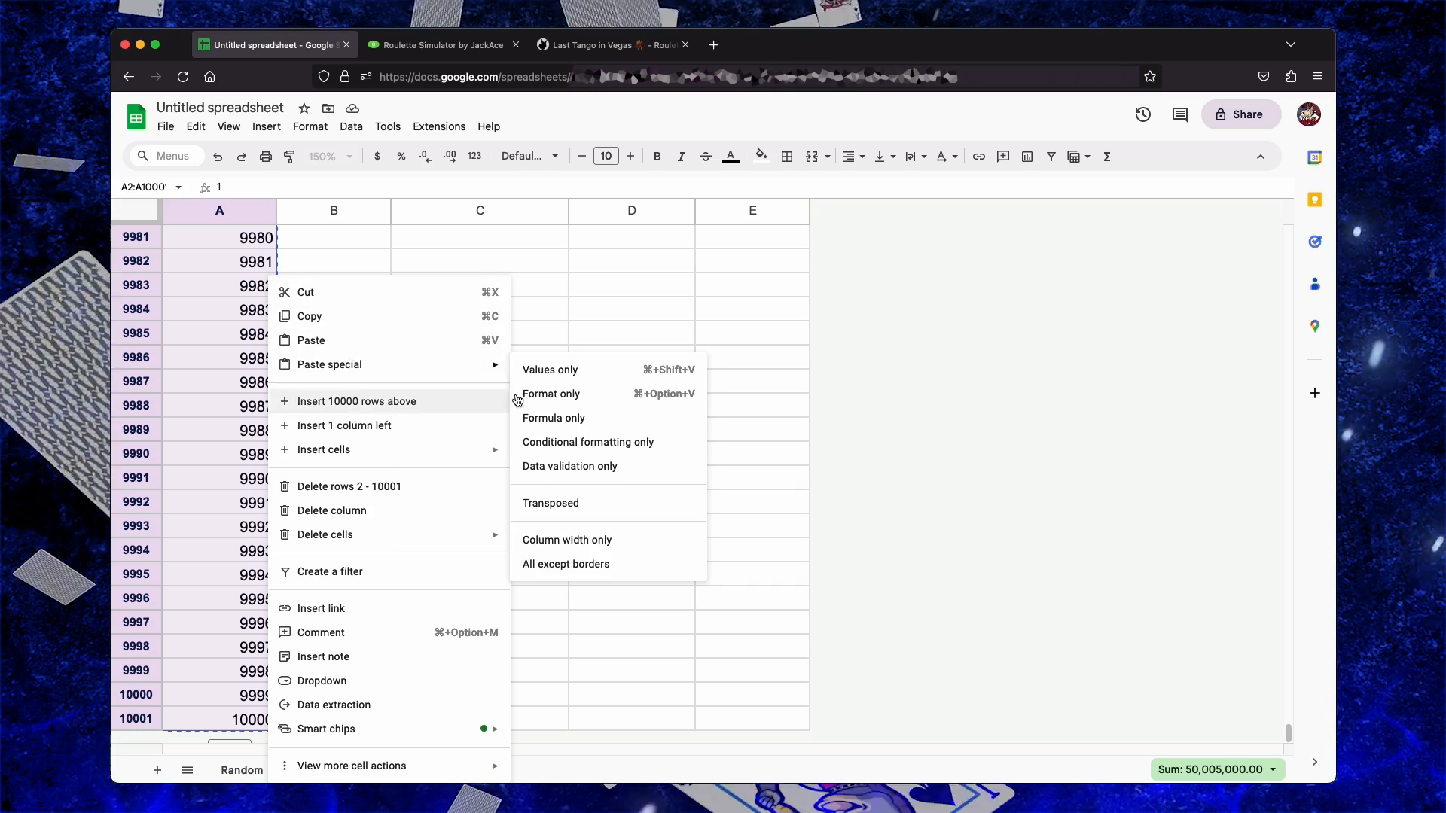
{"action": "left_click", "coordinate": [558, 371]}
{"action": "left_click", "coordinate": [226, 360]}
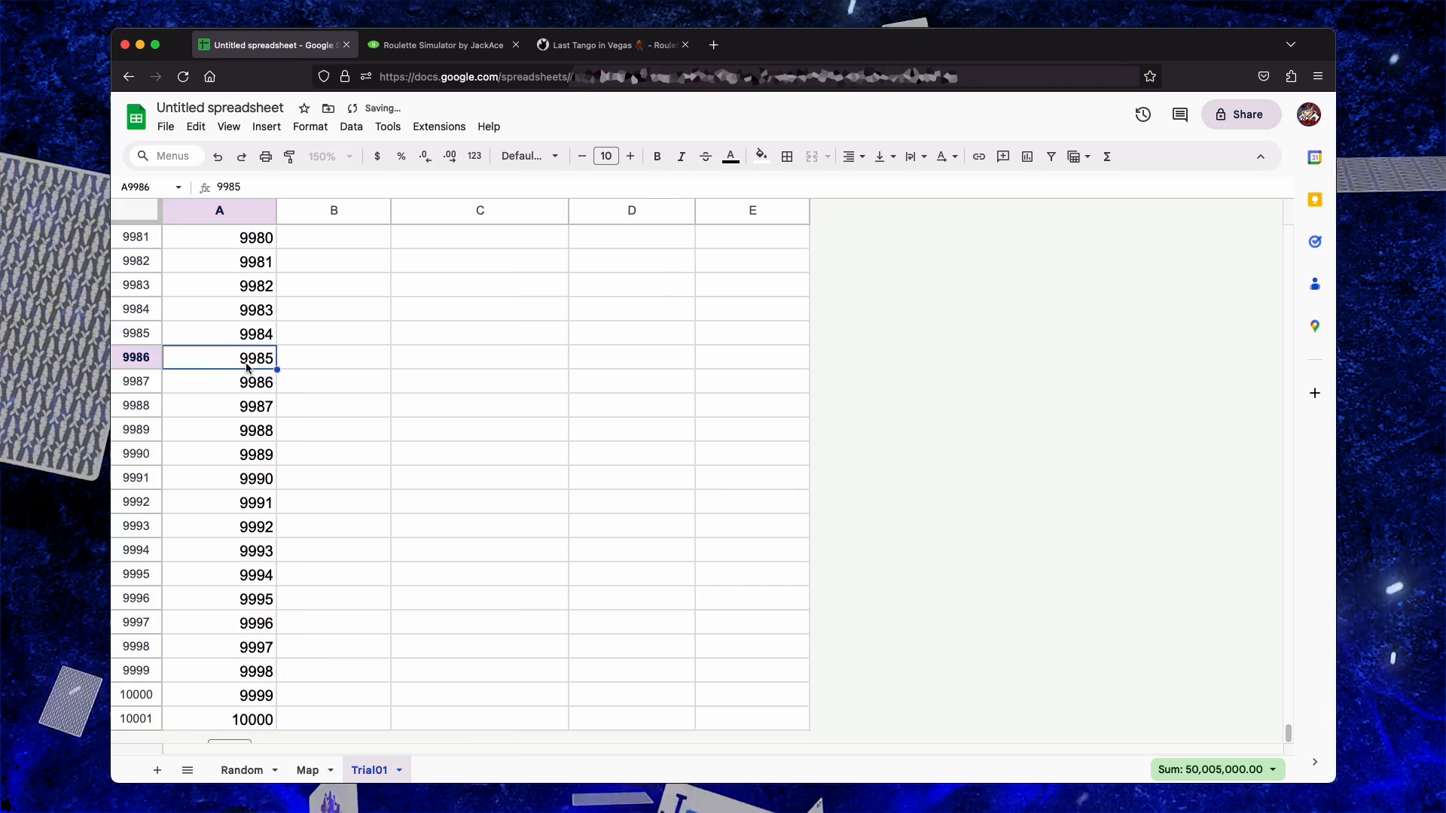
Copy the random indexes from A4:A10003 of the Random sheet and paste them as values only into Trial01 from B2
{"action": "key", "text": "ctrl+Home"}
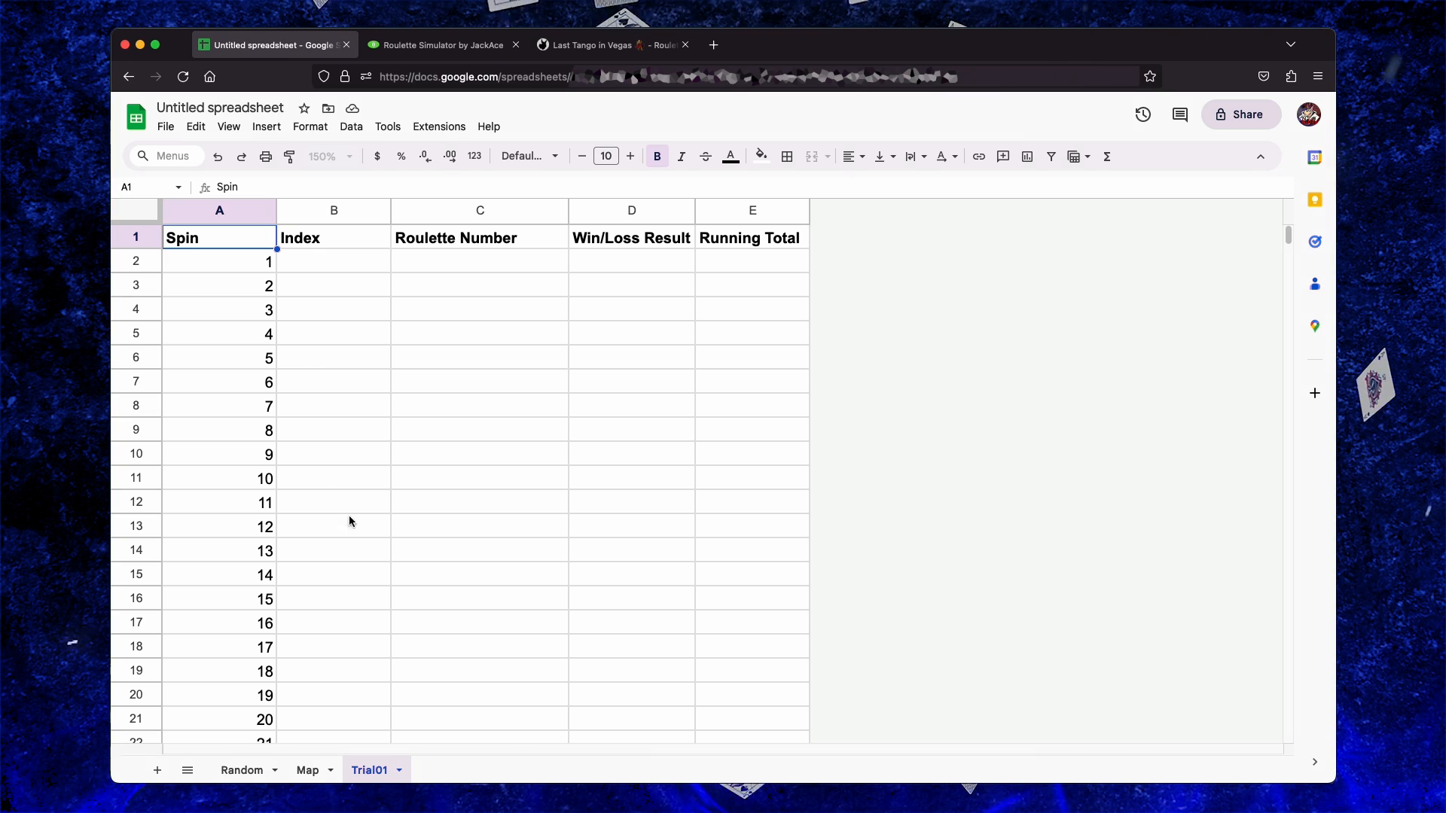
{"action": "left_click", "coordinate": [258, 772]}
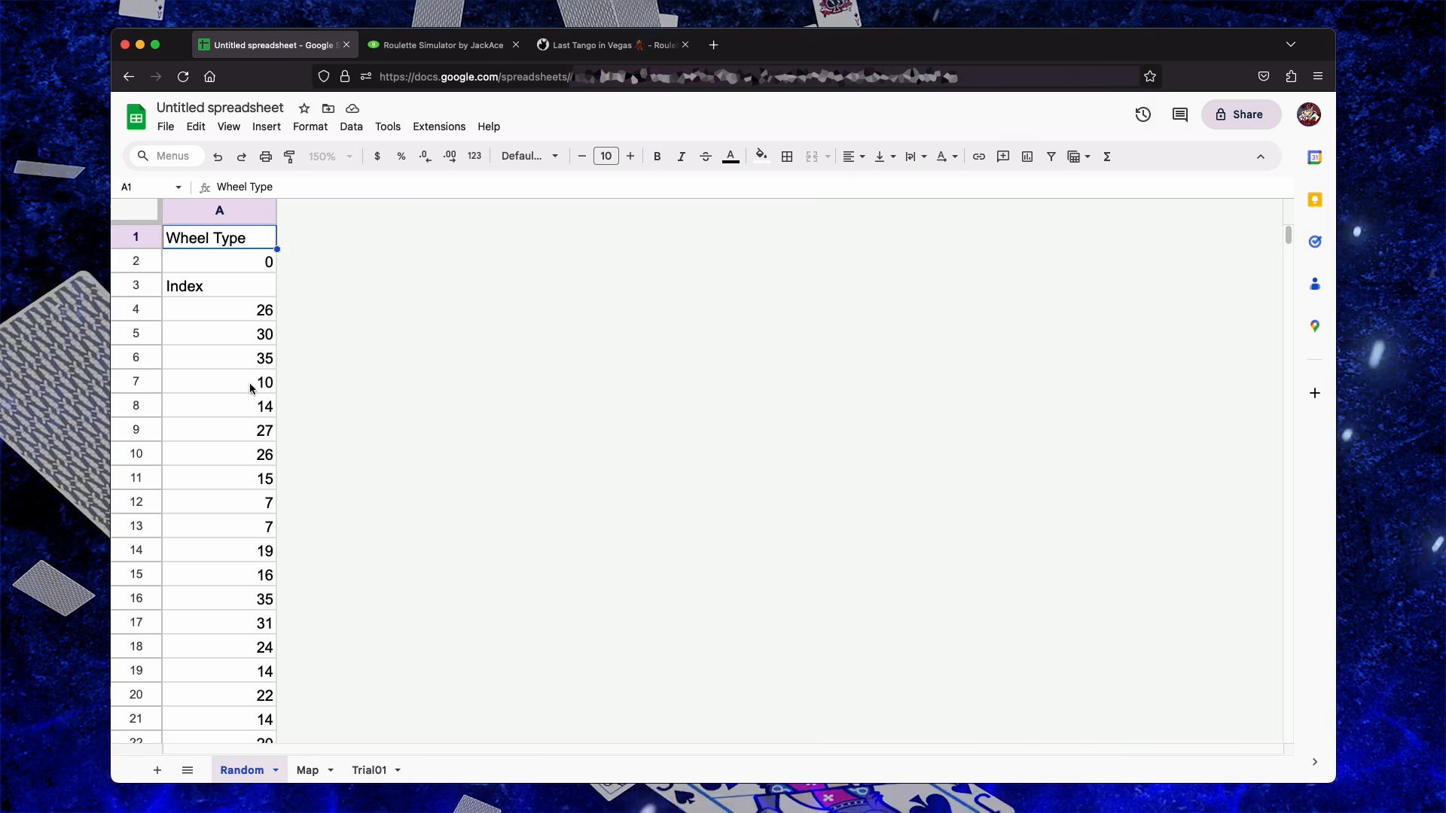
{"action": "left_click", "coordinate": [250, 306]}
{"action": "key", "text": "super+shift+Down"}
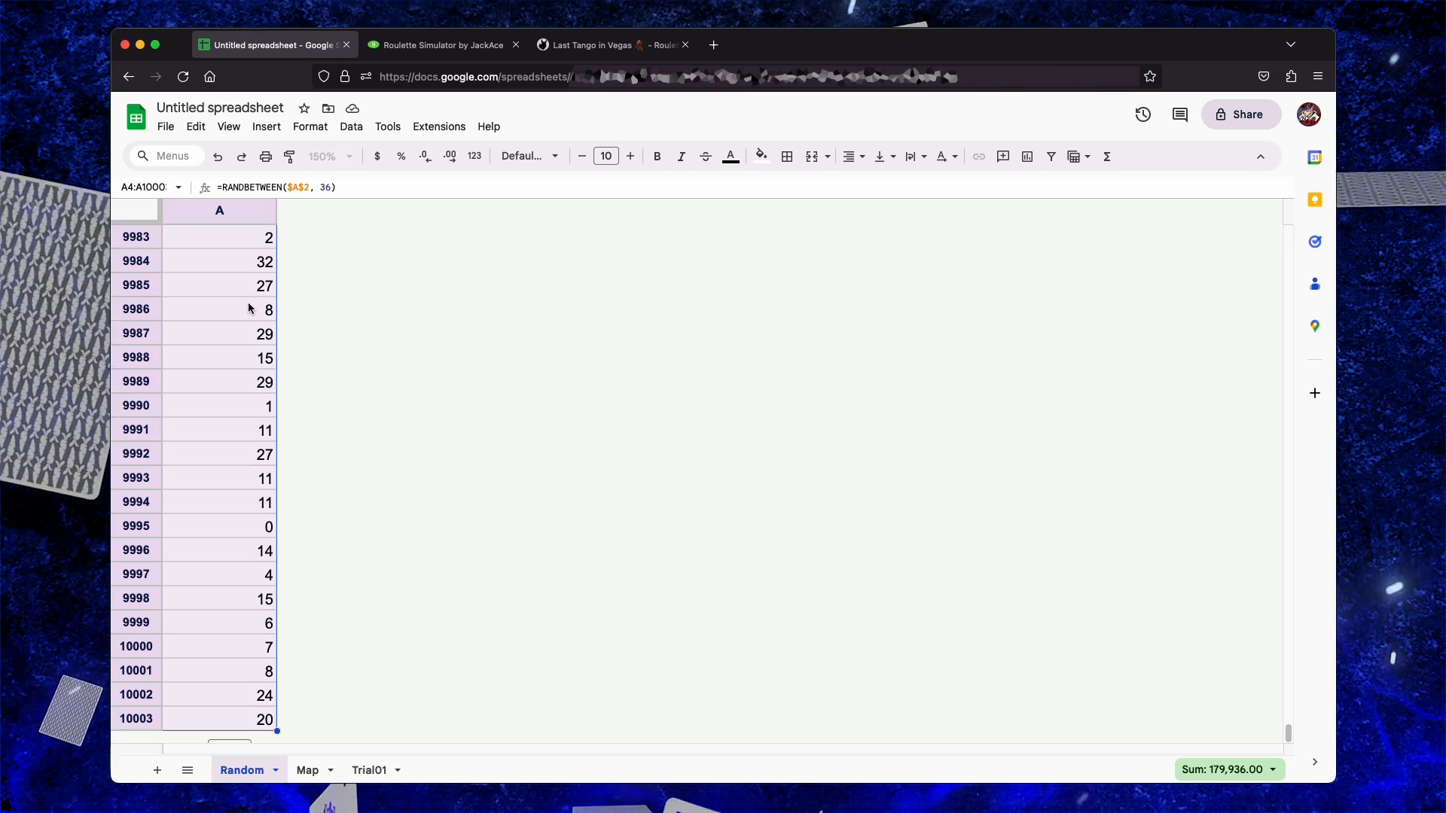
{"action": "left_click", "coordinate": [364, 770]}
{"action": "right_click", "coordinate": [341, 261]}
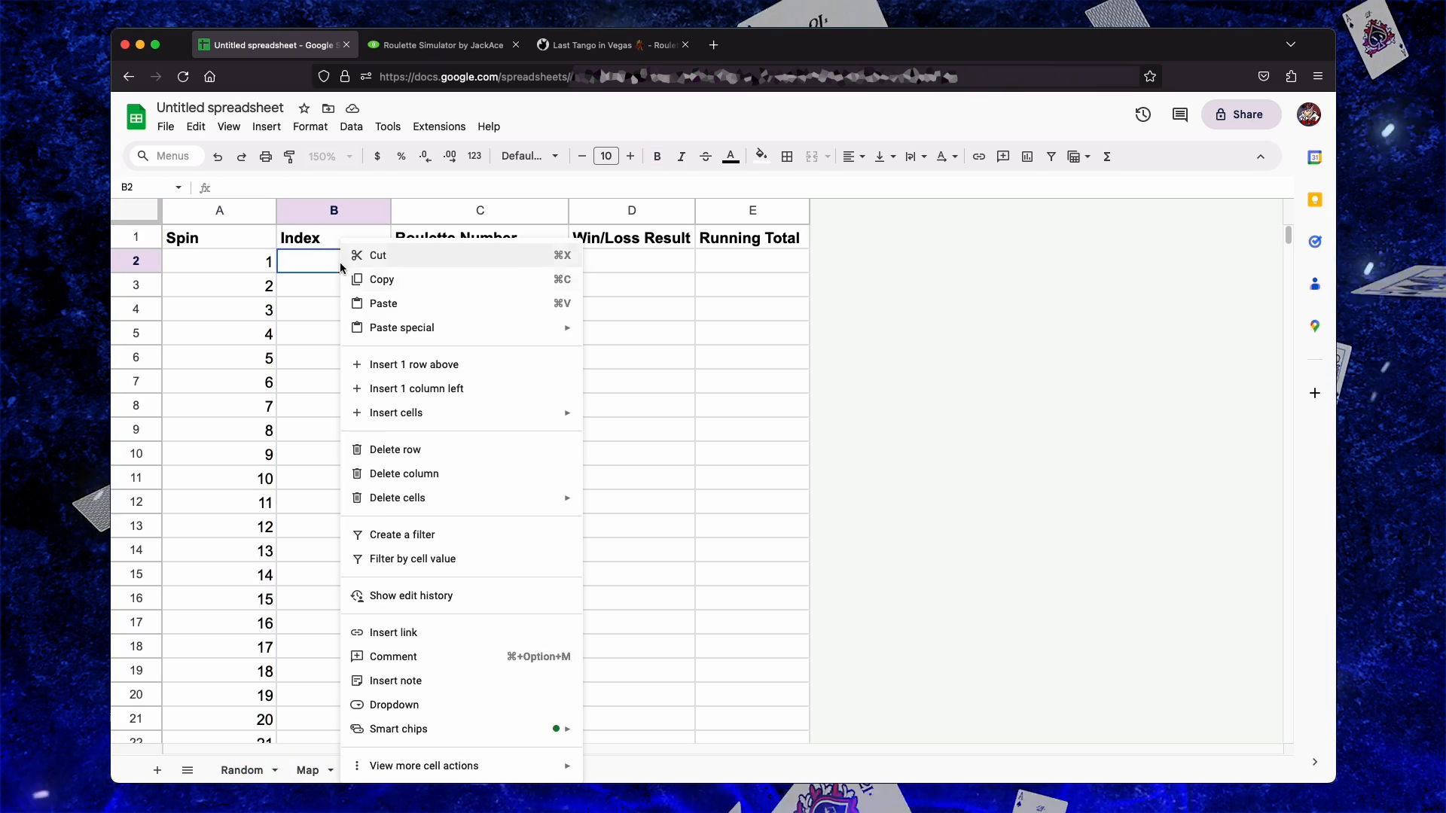
{"action": "mouse_move", "coordinate": [379, 337]}
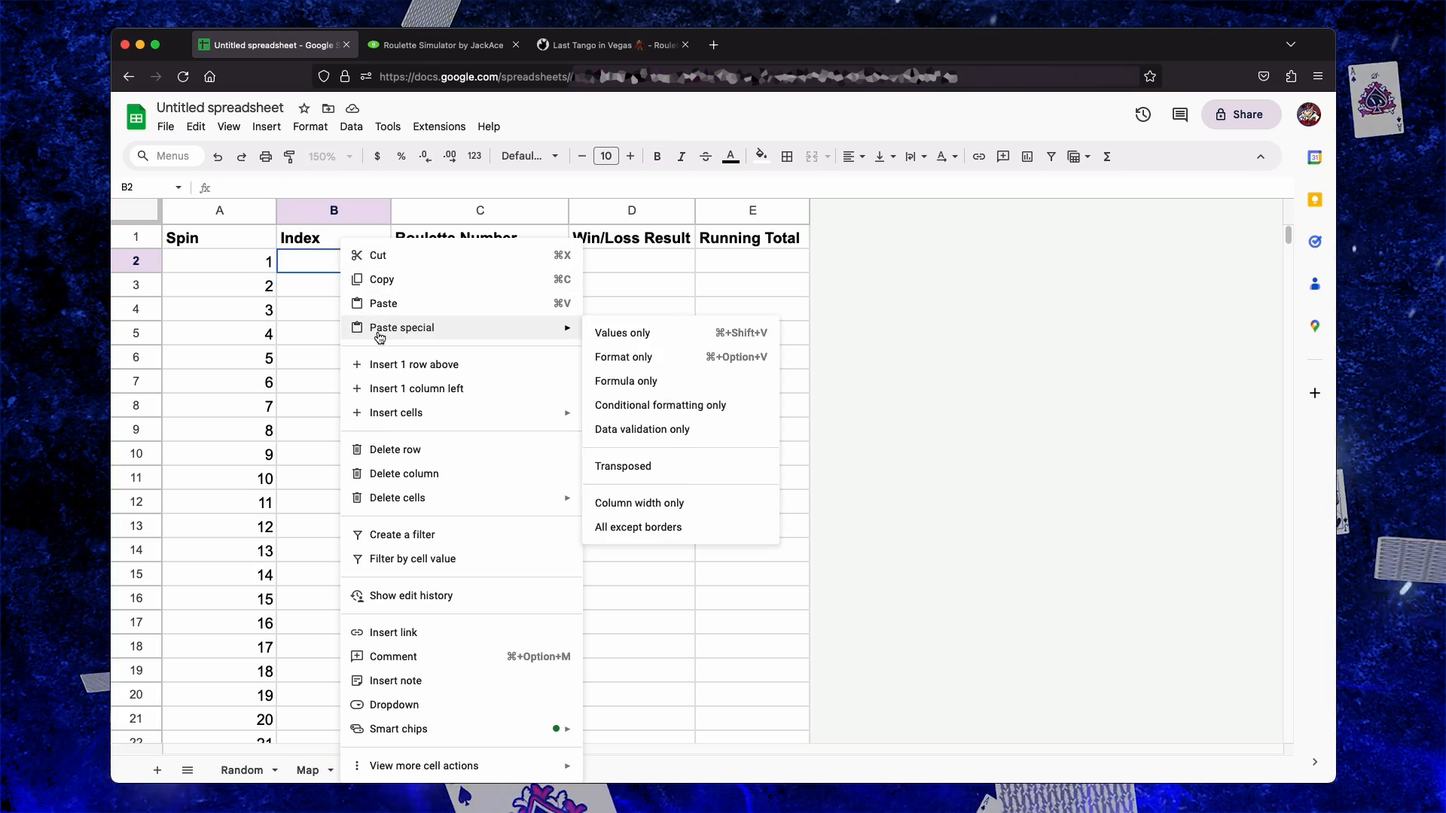
{"action": "left_click", "coordinate": [638, 339]}
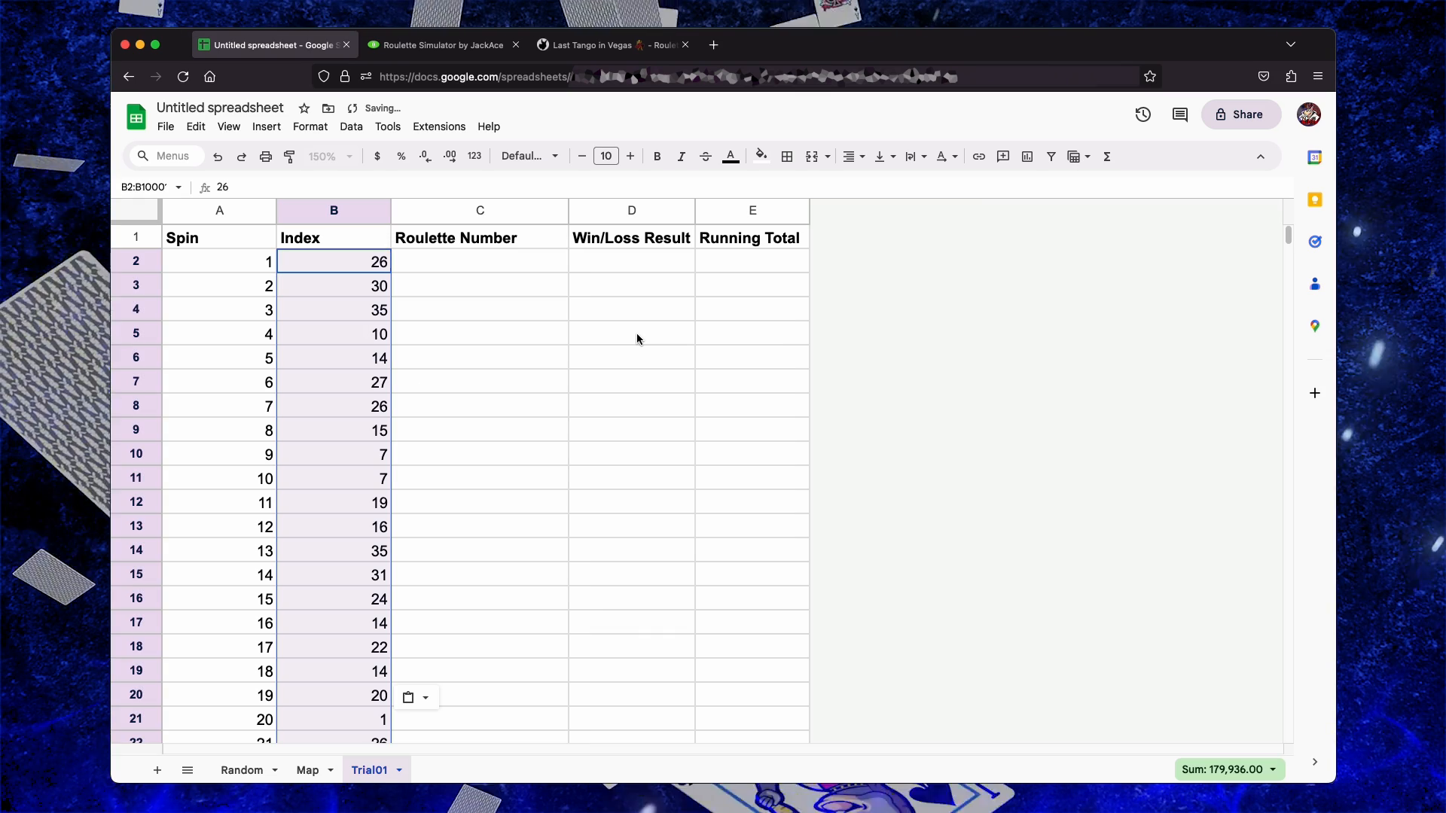
Enter the formula =VLOOKUP($B2, Map!$A:$C, 2, FALSE) in C2 under Roulette Number
{"action": "left_click", "coordinate": [513, 283]}
{"action": "left_click", "coordinate": [497, 266]}
{"action": "type", "text": "="}
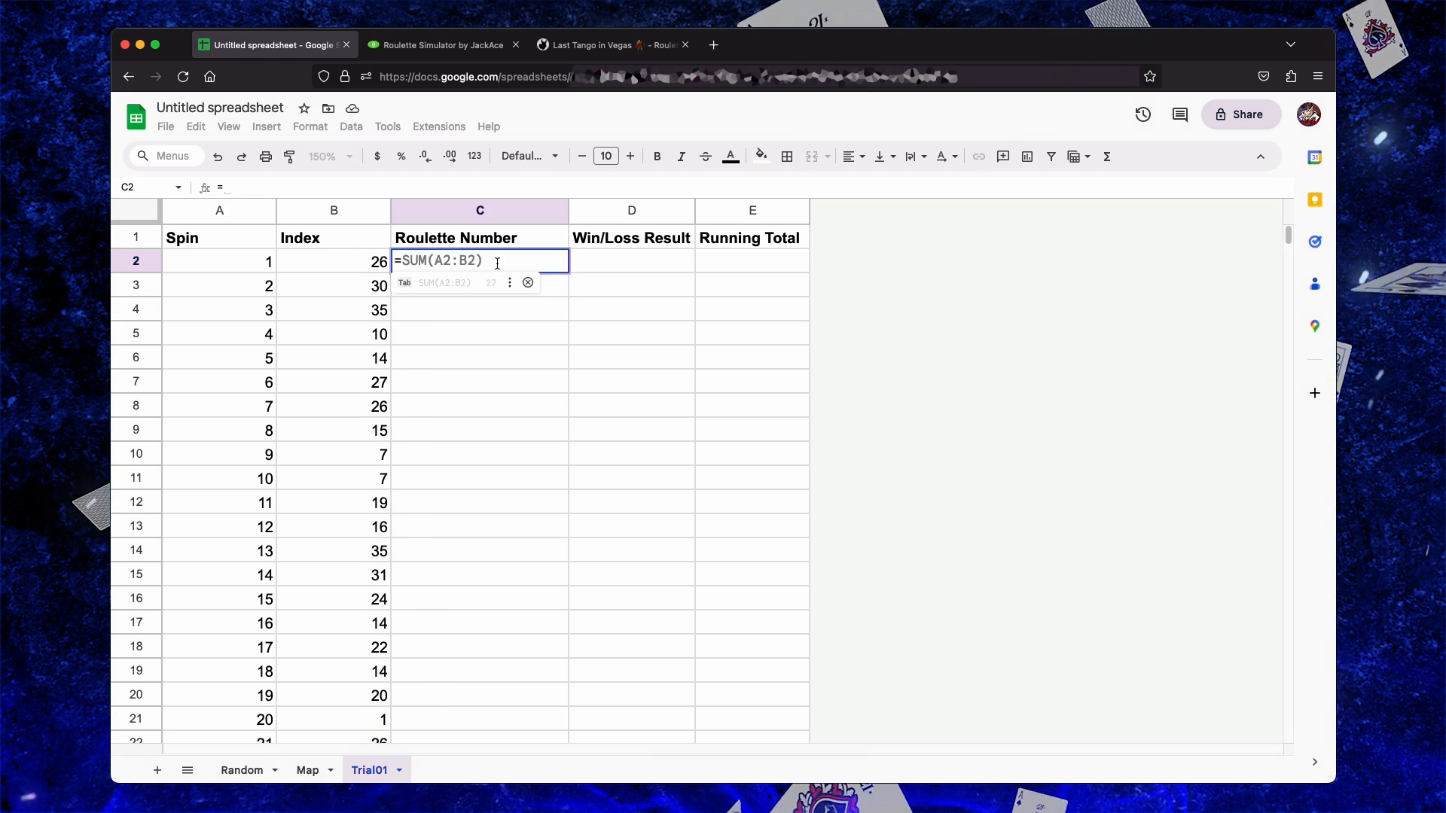
{"action": "type", "text": "VLOOKUP("}
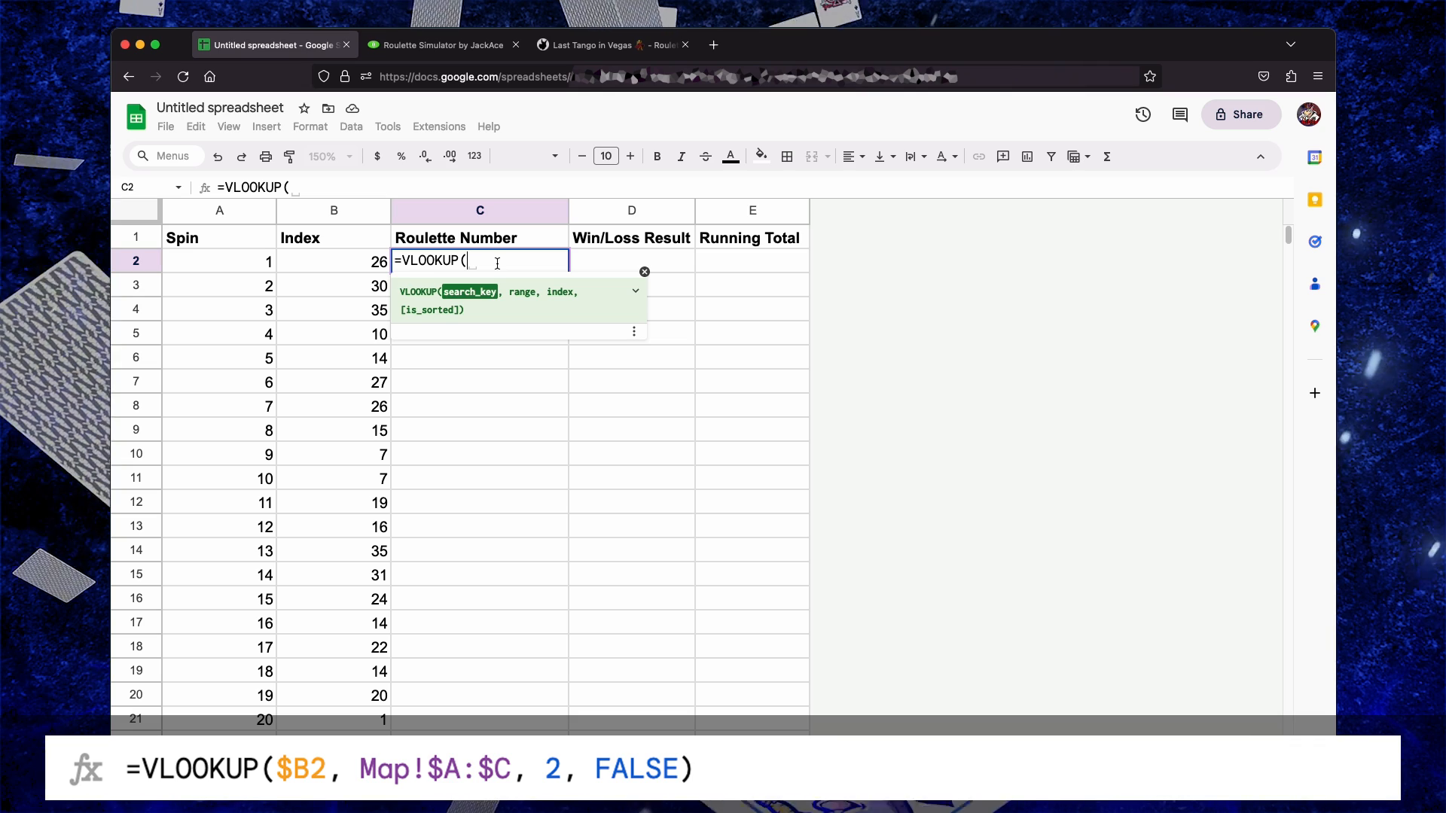
{"action": "type", "text": "$B2,"}
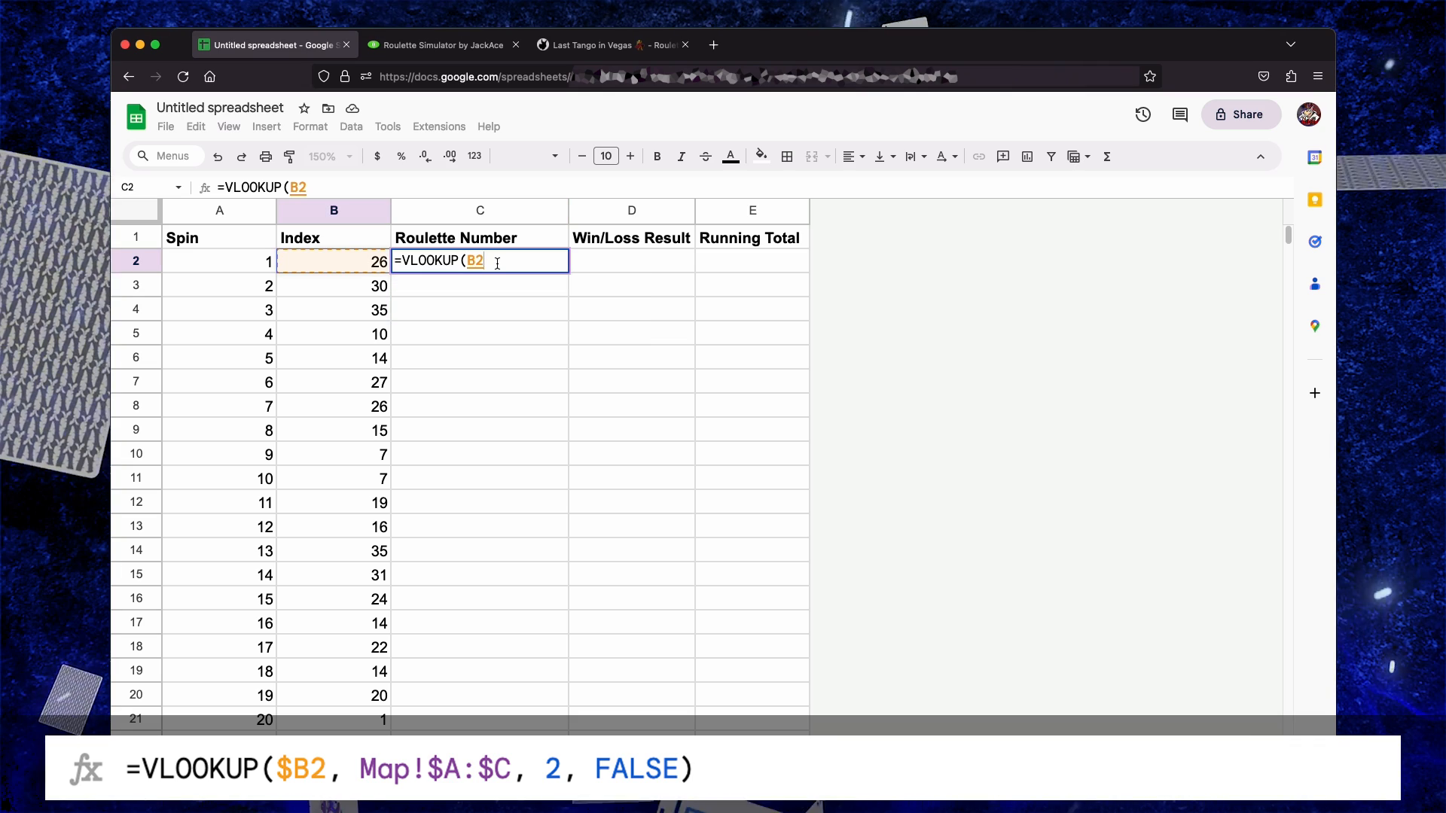
{"action": "left_click", "coordinate": [365, 184]}
{"action": "key", "text": "BackSpace"}
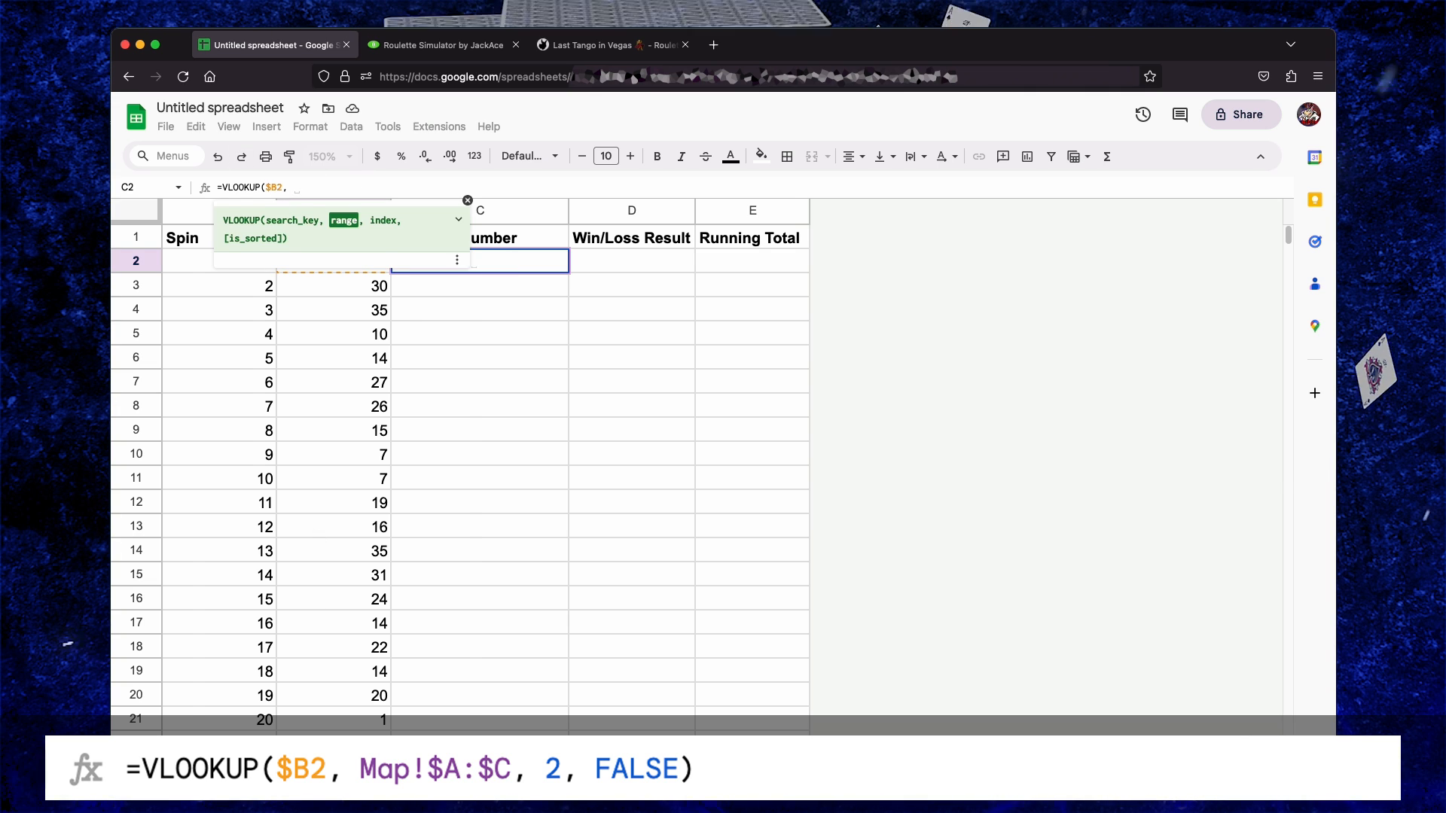
{"action": "left_click", "coordinate": [219, 769]}
{"action": "left_click_drag", "start_coordinate": [191, 218], "coordinate": [377, 215]}
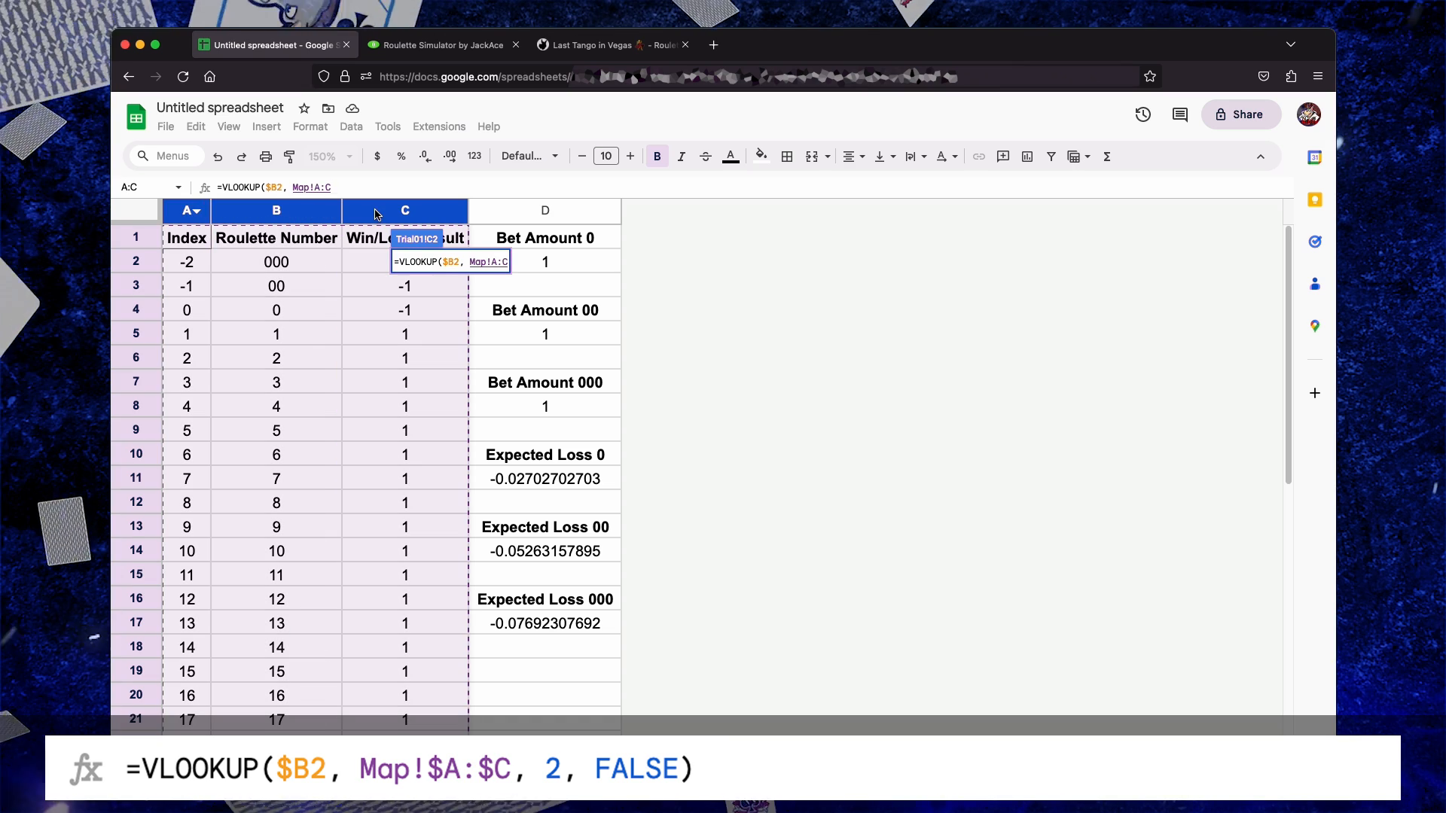
{"action": "left_click", "coordinate": [312, 188]}
{"action": "type", "text": "$"}
{"action": "left_click", "coordinate": [332, 187]}
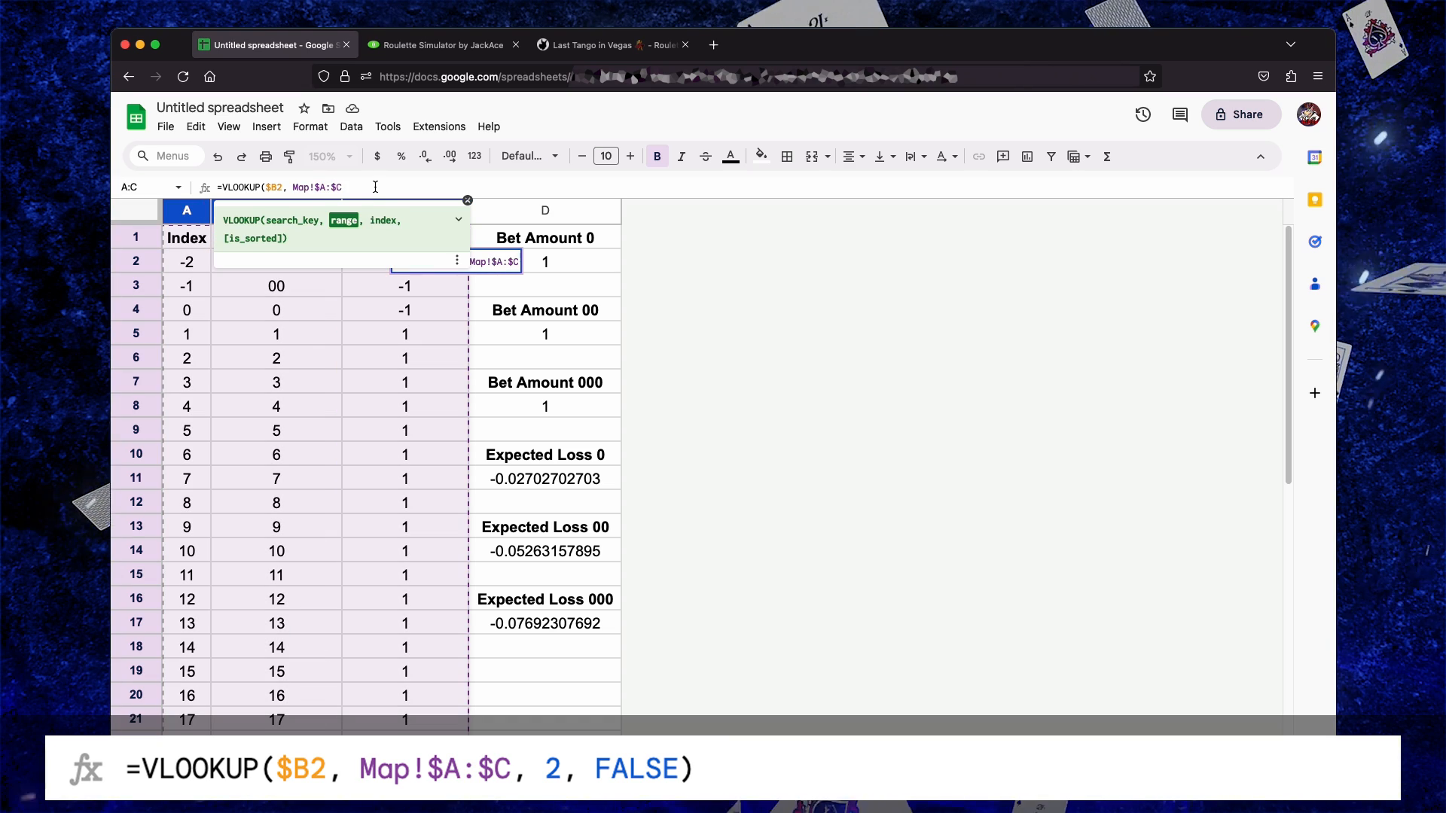
{"action": "type", "text": ","}
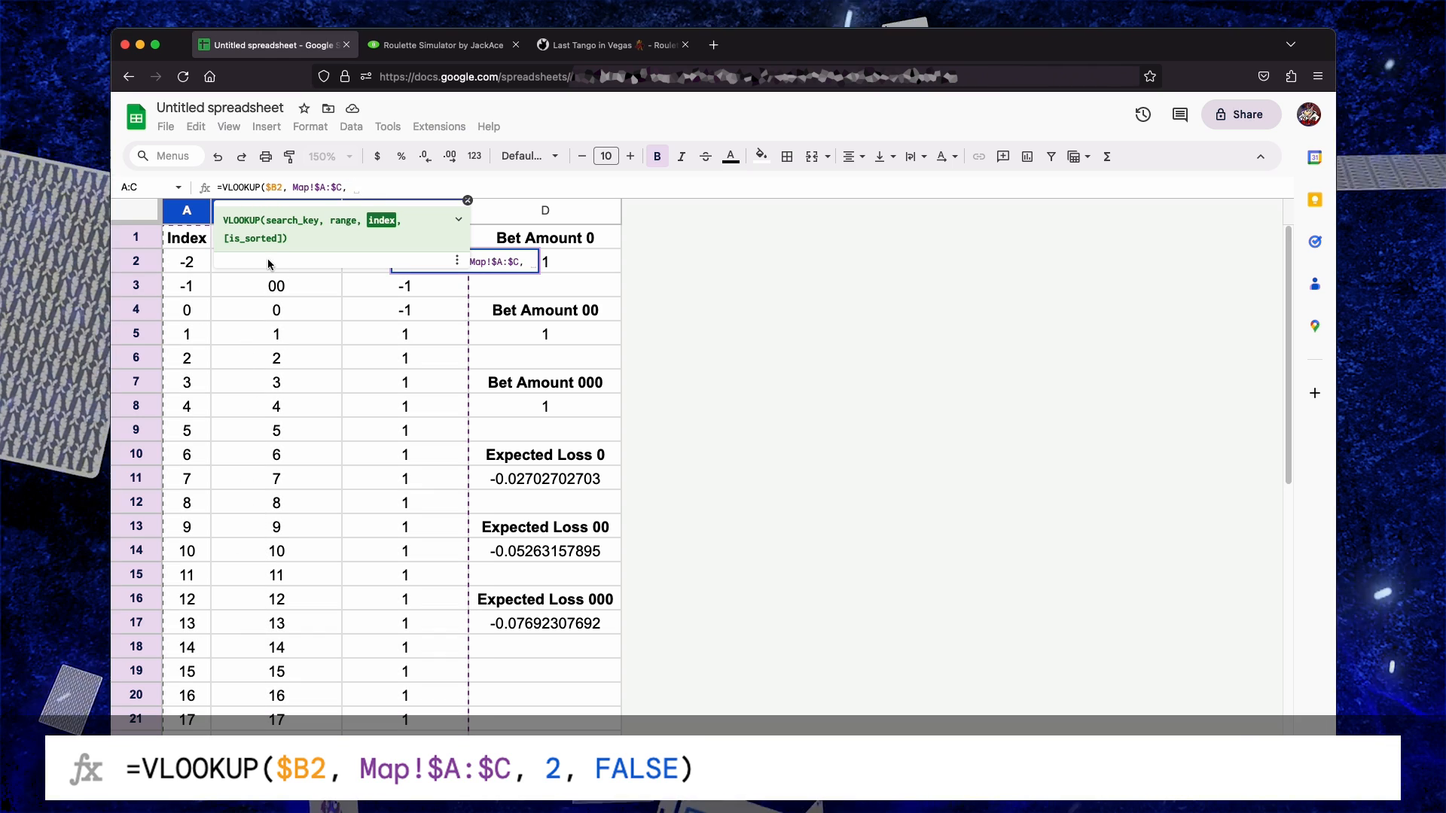
{"action": "type", "text": "2"}
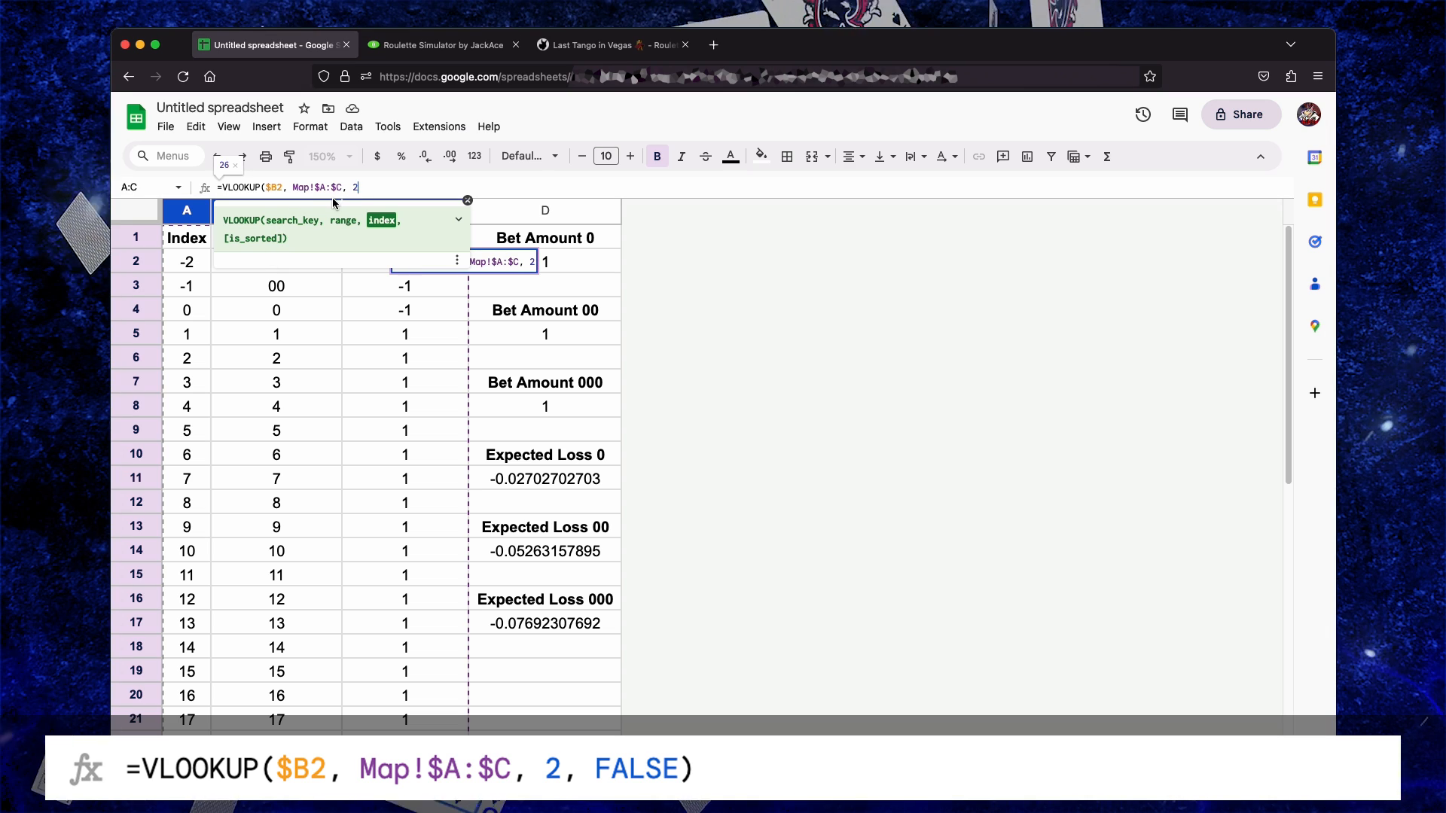
{"action": "type", "text": ", "}
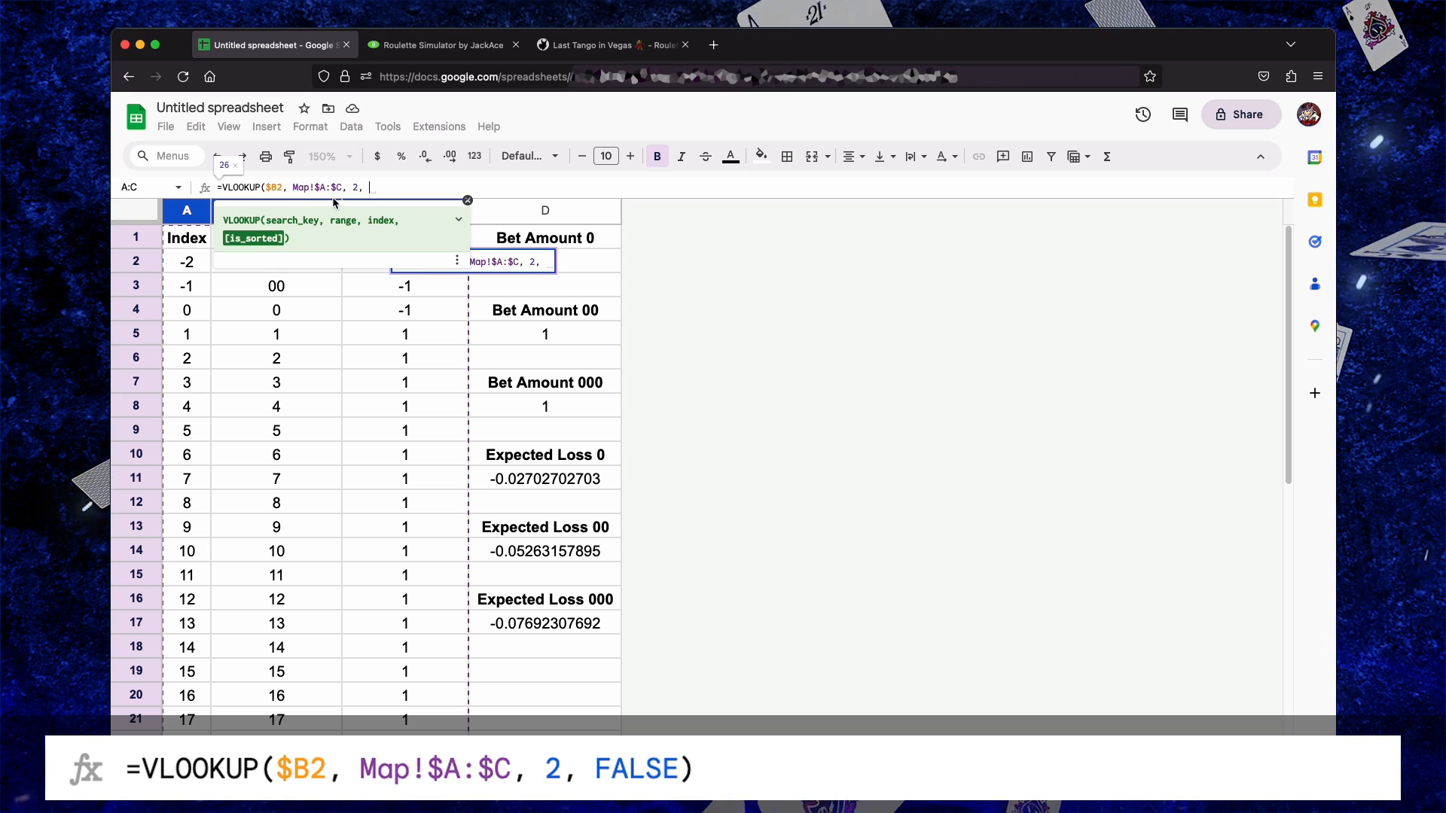
{"action": "type", "text": "FALS"}
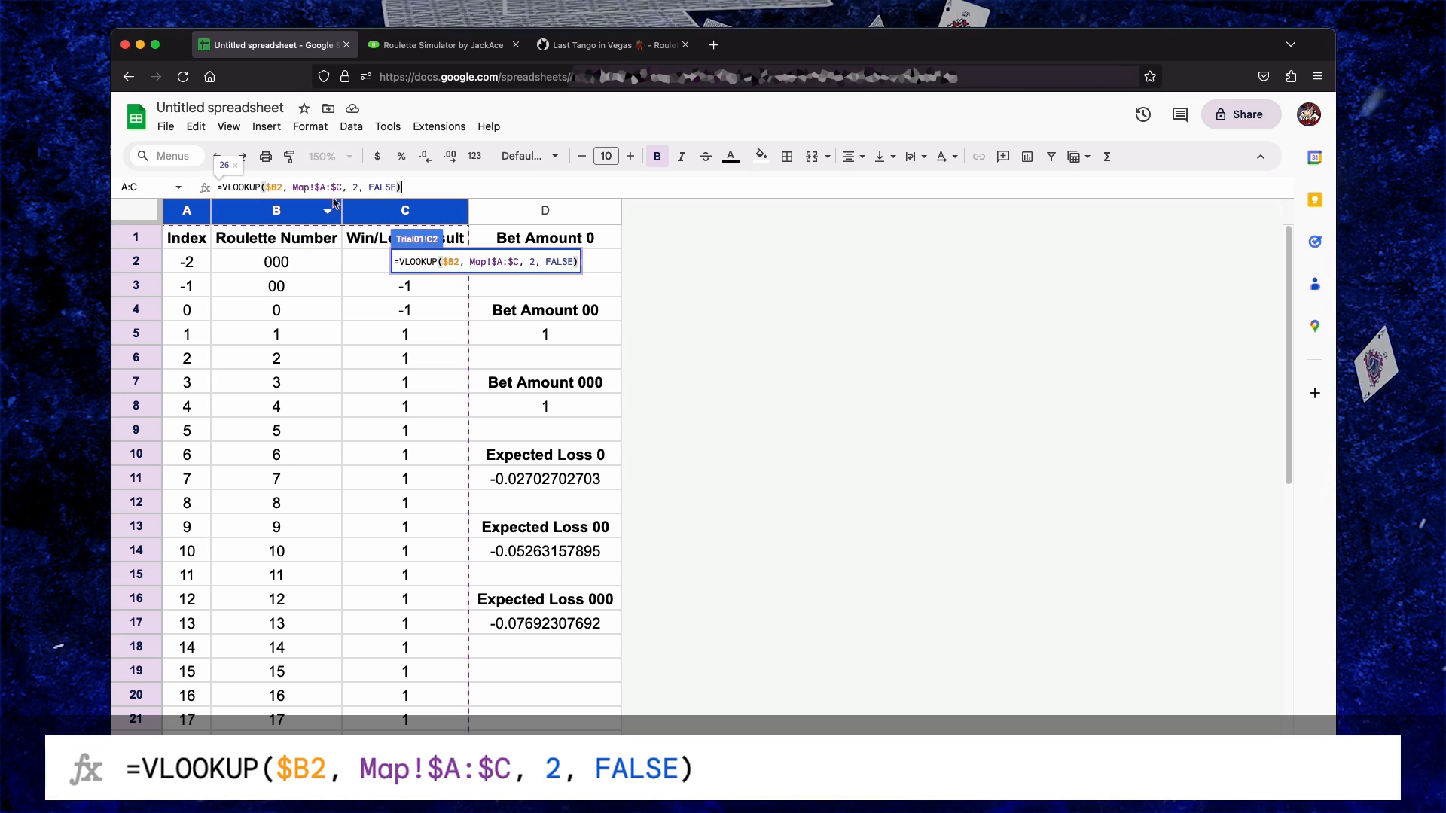
{"action": "type", "text": "E)"}
{"action": "key", "text": "Return"}
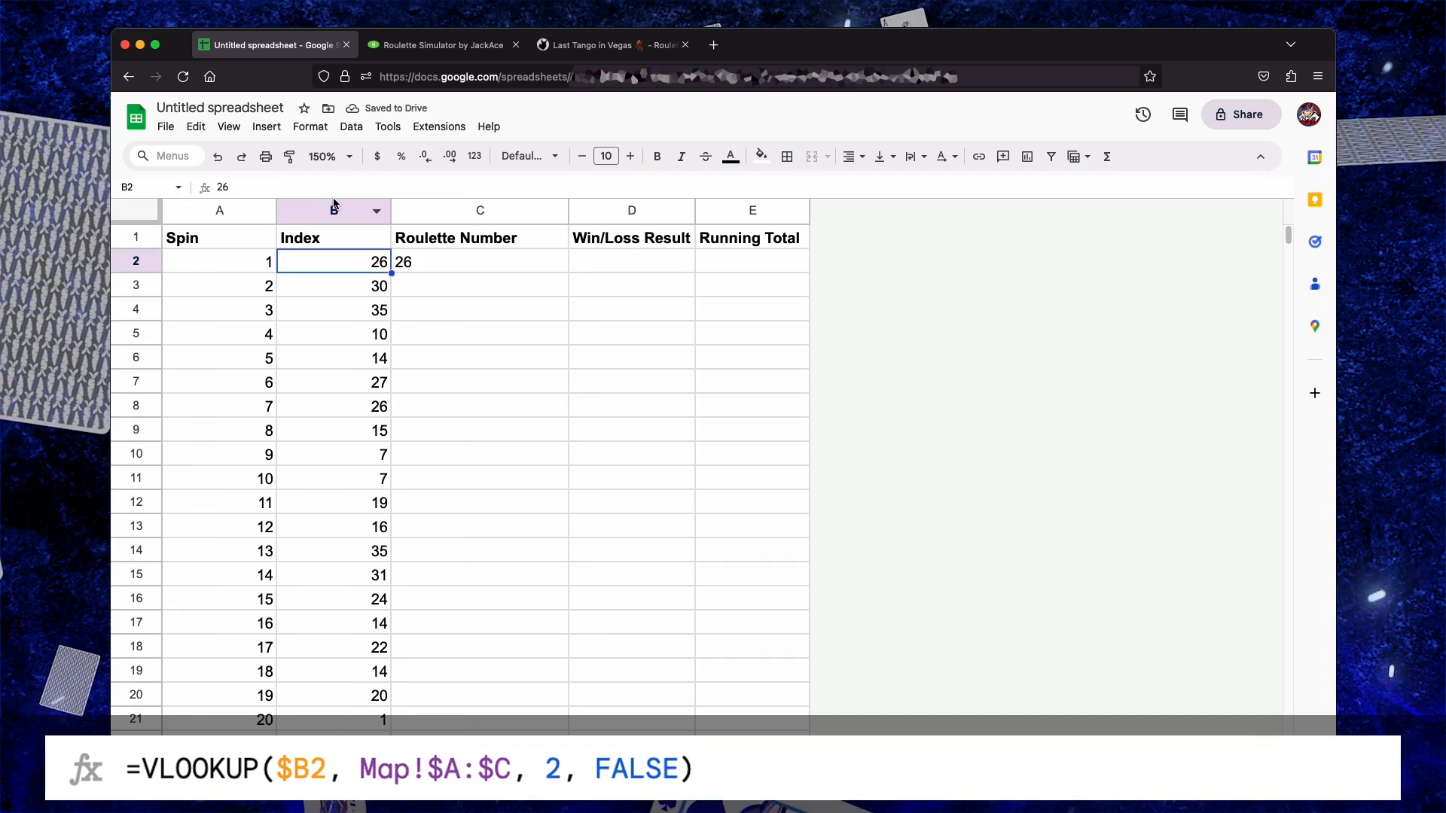
Copy the C2 lookup formula down the Roulette Number column from C3 to row 10001
{"action": "key", "text": "Right"}
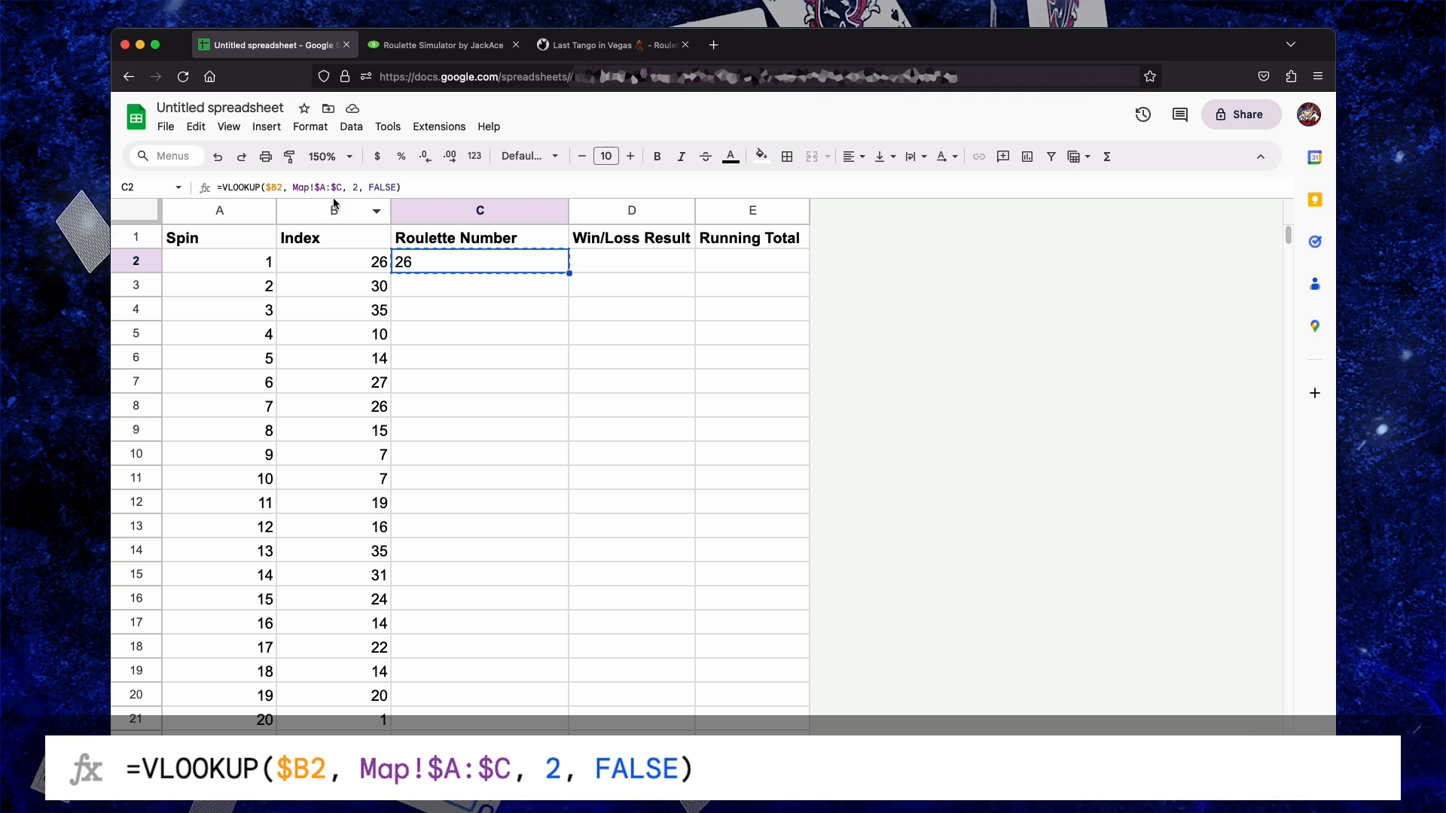
{"action": "key", "text": "ctrl+c"}
{"action": "key", "text": "Left"}
{"action": "key", "text": "Right"}
{"action": "key", "text": "Down"}
{"action": "key", "text": "ctrl+shift+Down"}
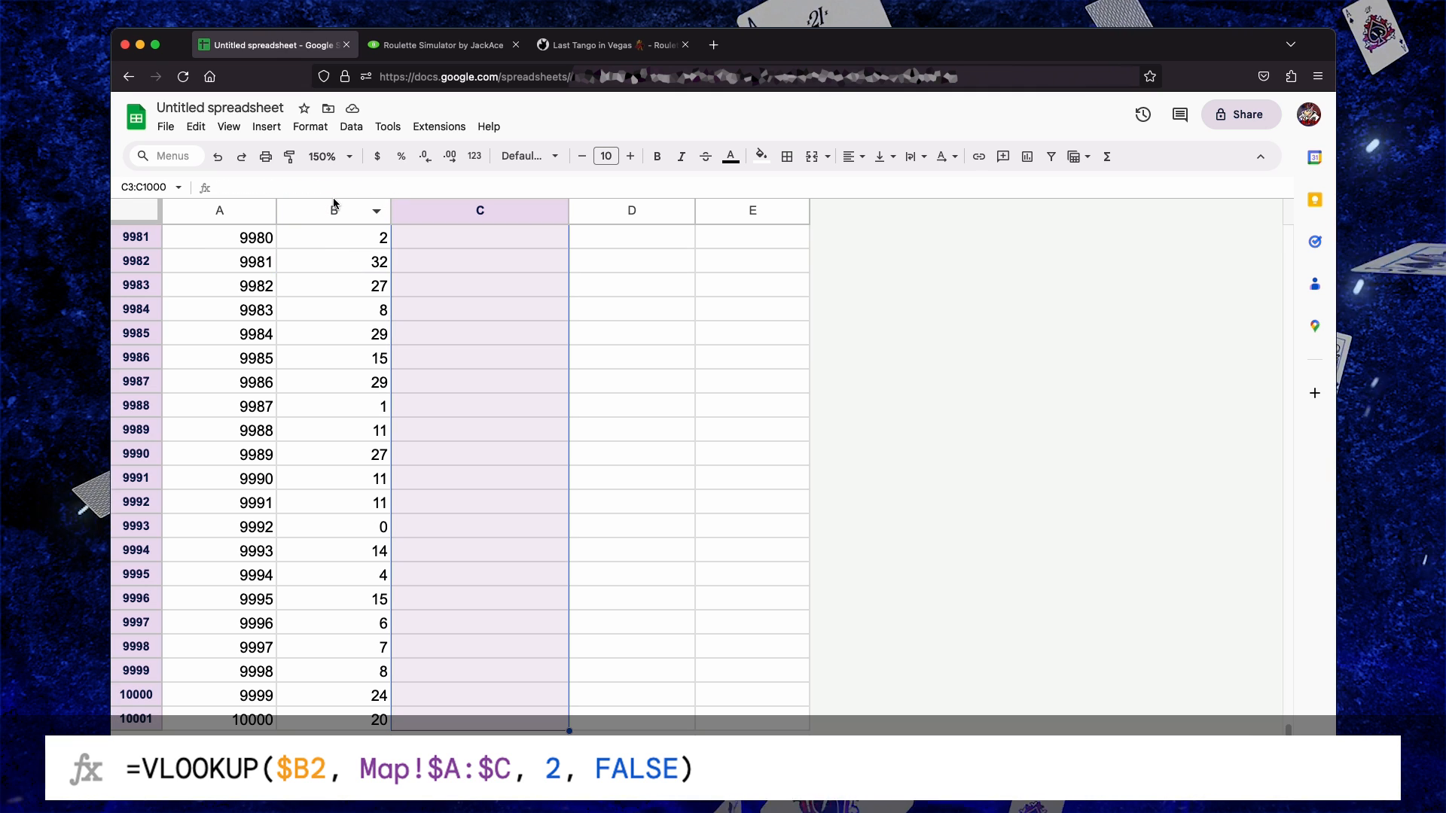
{"action": "key", "text": "ctrl+v"}
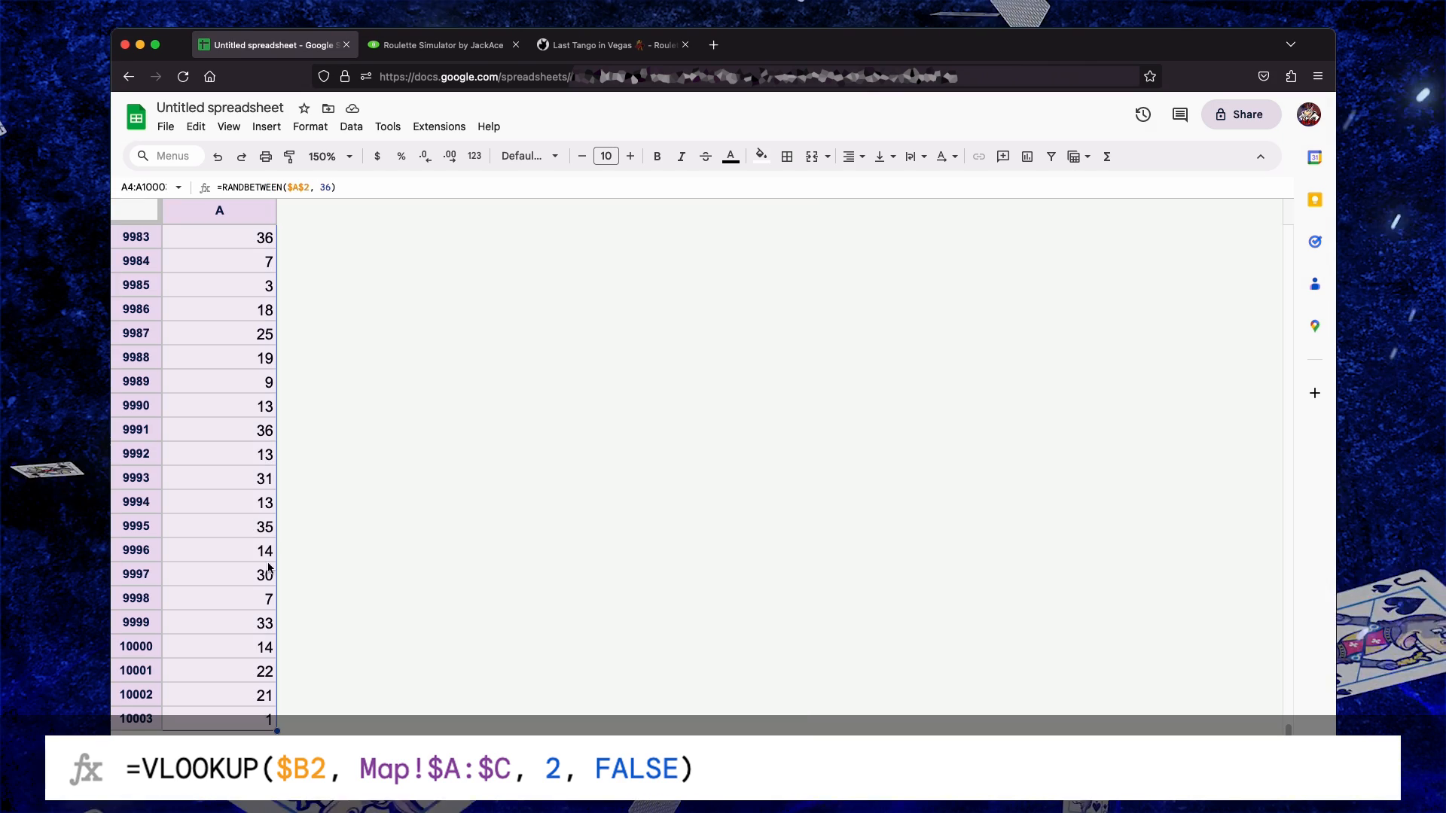
On the Random sheet, set the Wheel Type in A2 to -1
{"action": "left_click", "coordinate": [238, 525]}
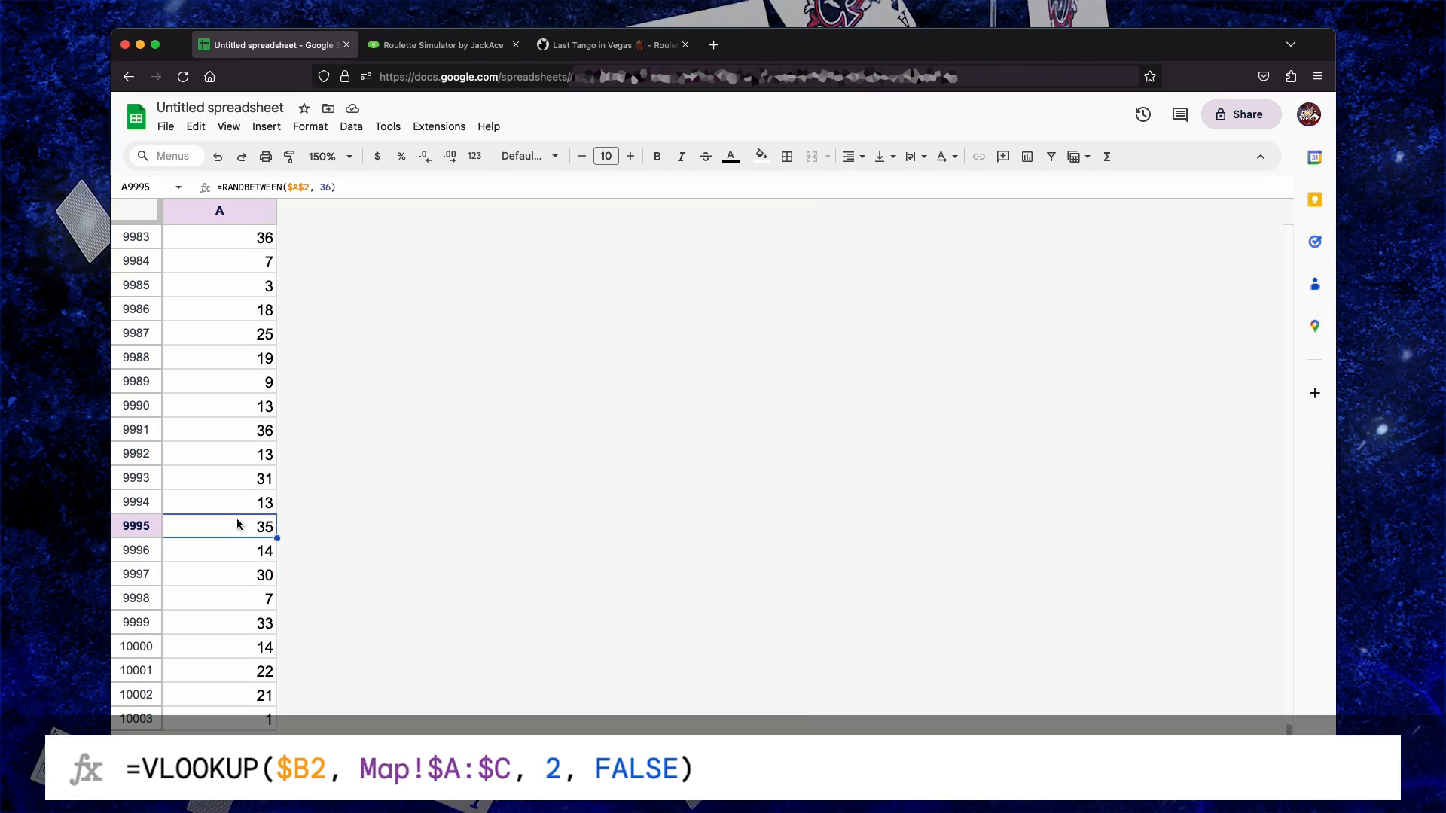
{"action": "key", "text": "super+Up"}
{"action": "left_click", "coordinate": [263, 262]}
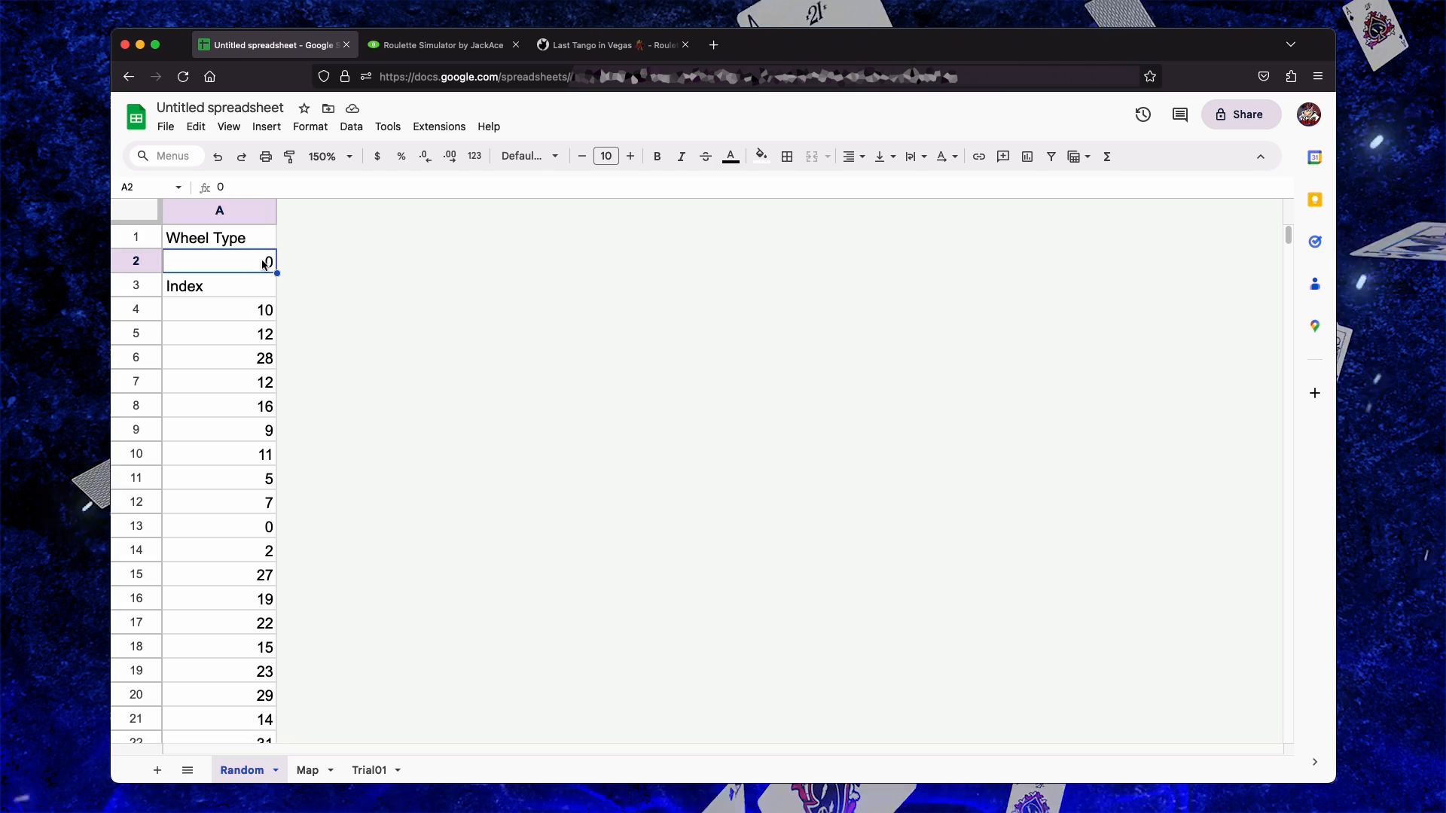
{"action": "type", "text": "-1"}
{"action": "key", "text": "Return"}
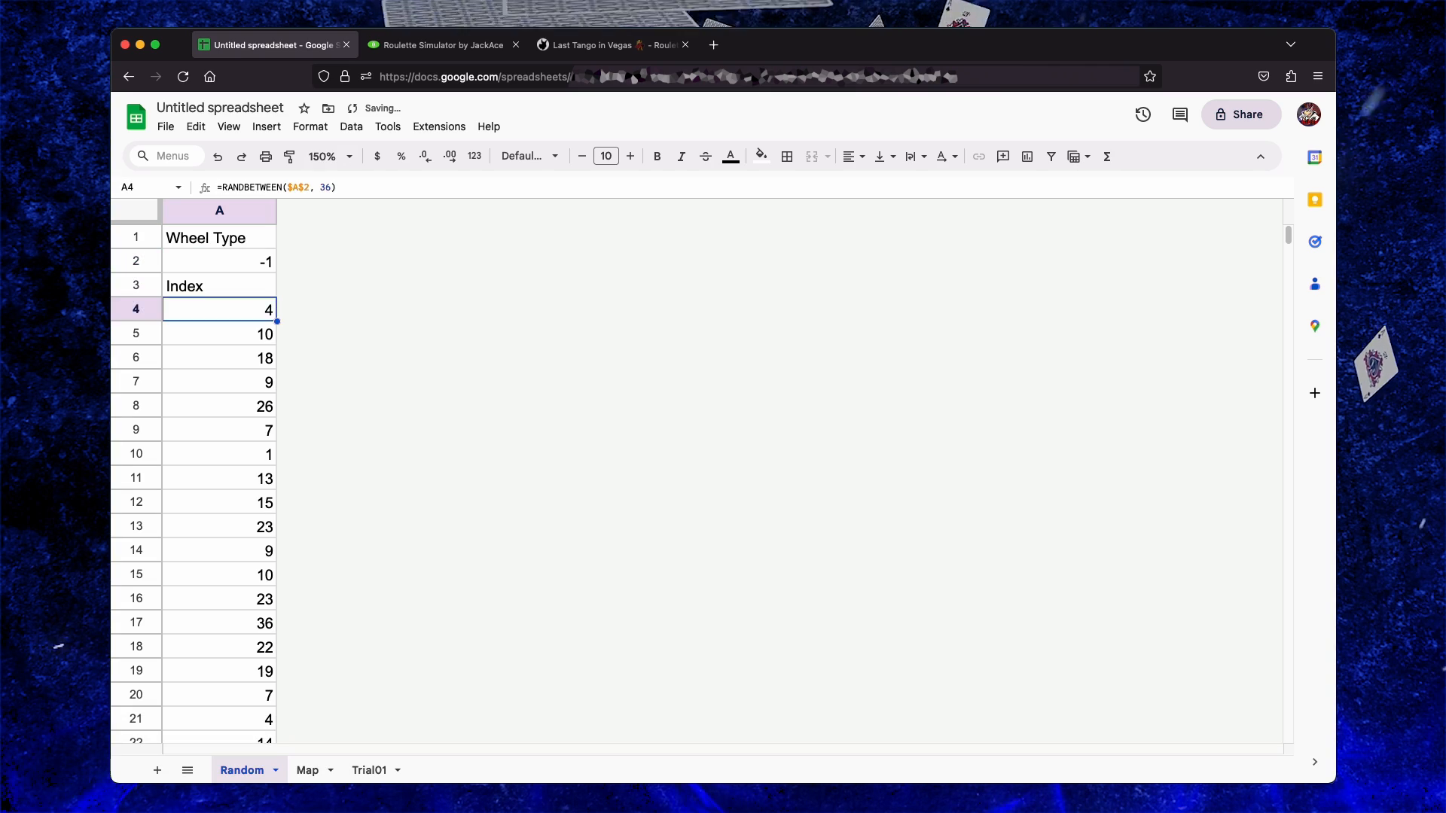
Copy the regenerated indexes from the Random sheet and paste them as values only over B2:B10001 on Trial01
{"action": "key", "text": "super+shift+Down"}
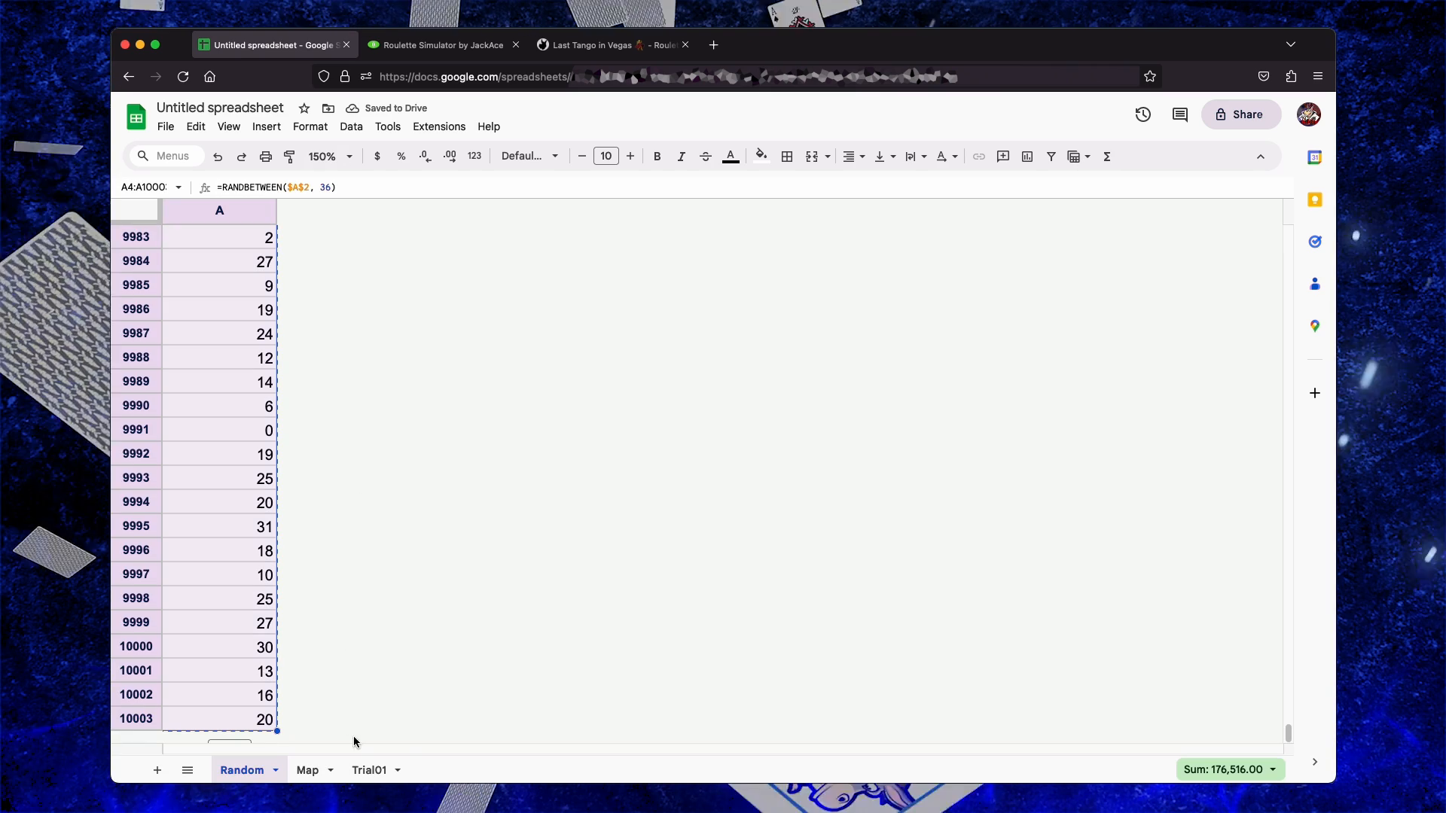
{"action": "left_click", "coordinate": [370, 771]}
{"action": "left_click", "coordinate": [342, 310]}
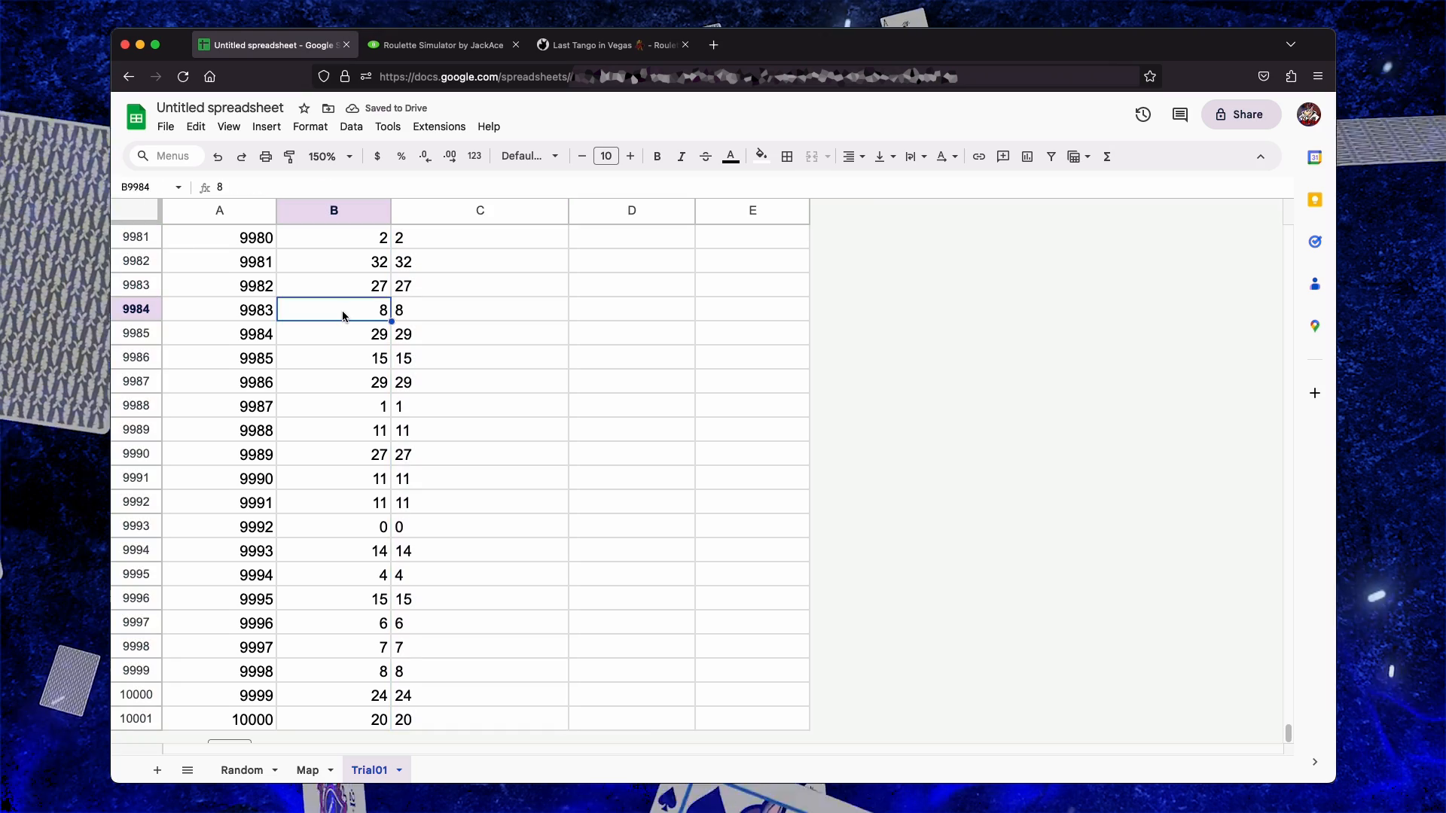
{"action": "key", "text": "super+Up"}
{"action": "key", "text": "Down"}
{"action": "key", "text": "super+shift+Down"}
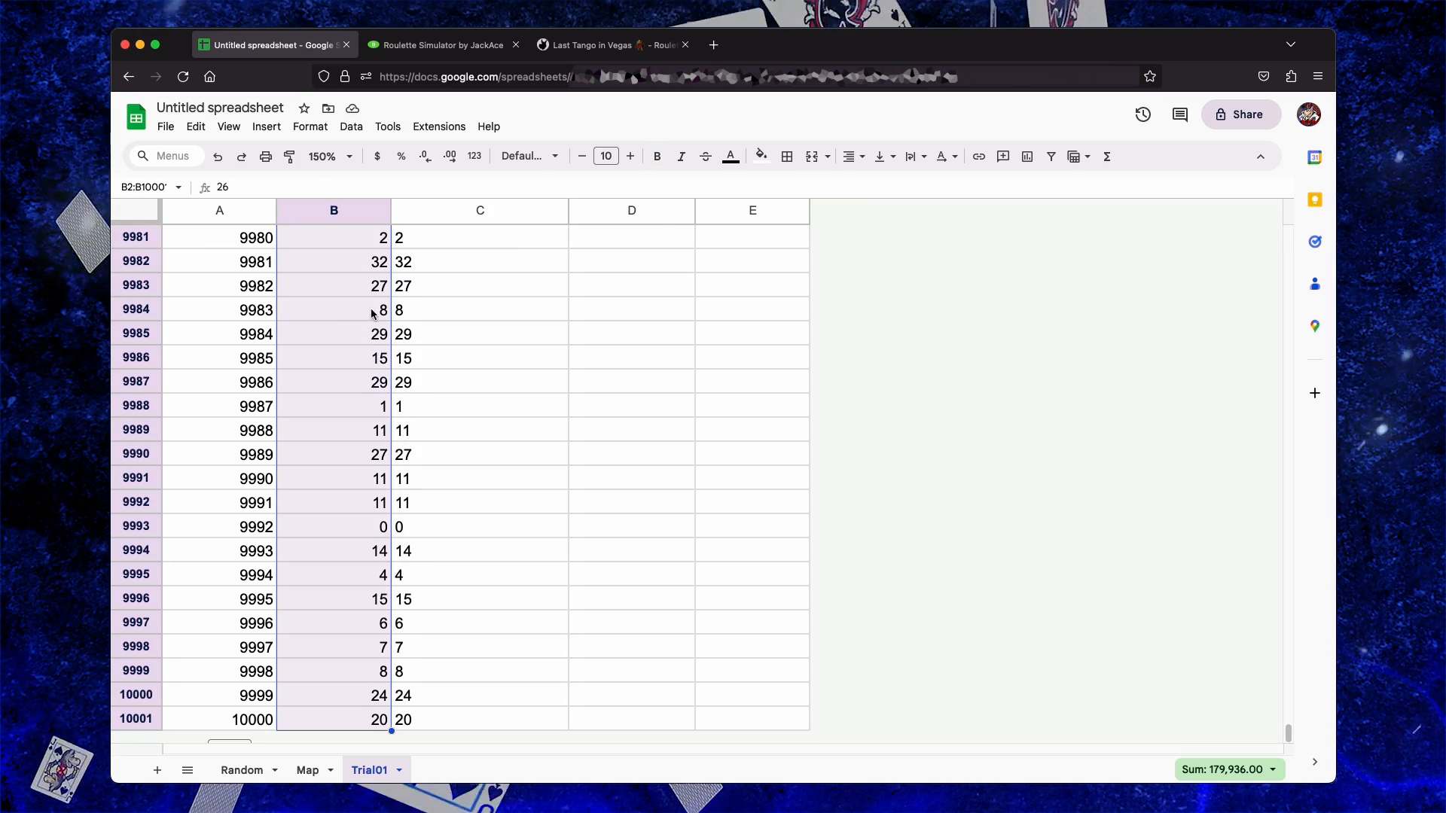
{"action": "right_click", "coordinate": [371, 310]}
{"action": "mouse_move", "coordinate": [500, 371]}
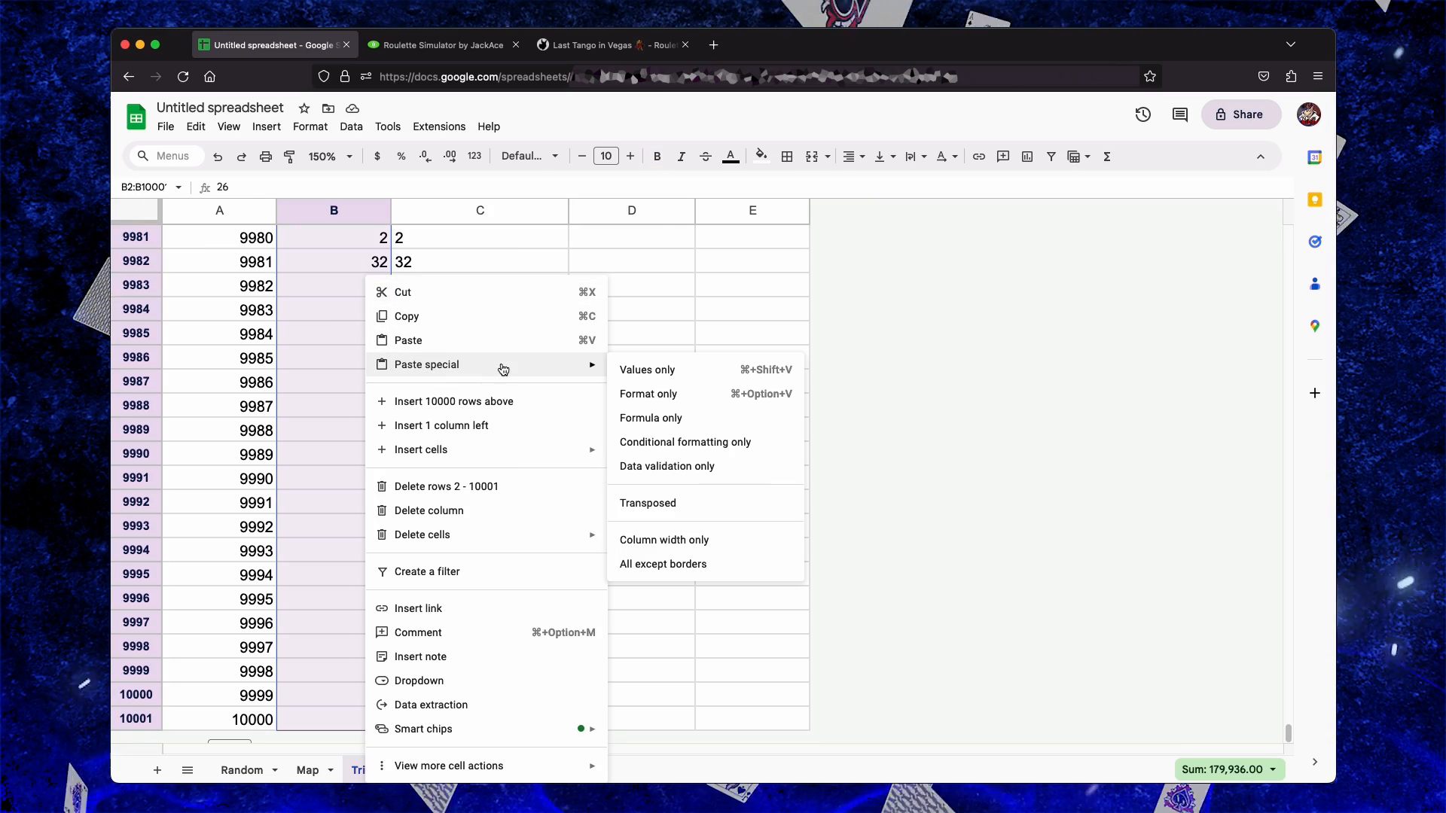
{"action": "left_click", "coordinate": [697, 376]}
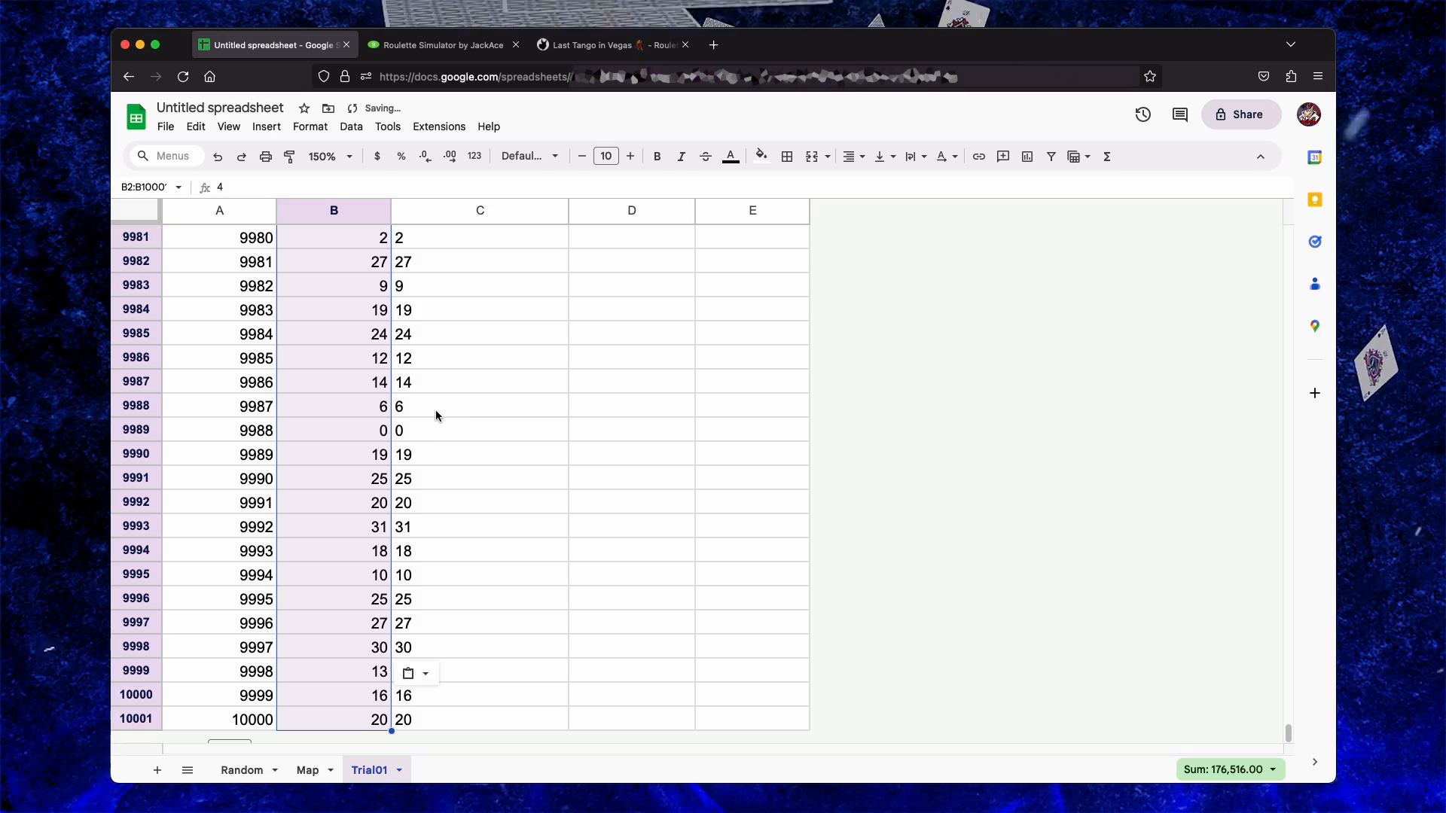
Check the Roulette Number lookups for rows with index -1, selecting C9812:C9813 on Trial01
{"action": "scroll", "coordinate": [436, 410], "scroll_direction": "up", "scroll_amount": 2}
{"action": "scroll", "coordinate": [436, 410], "scroll_direction": "up", "scroll_amount": 20}
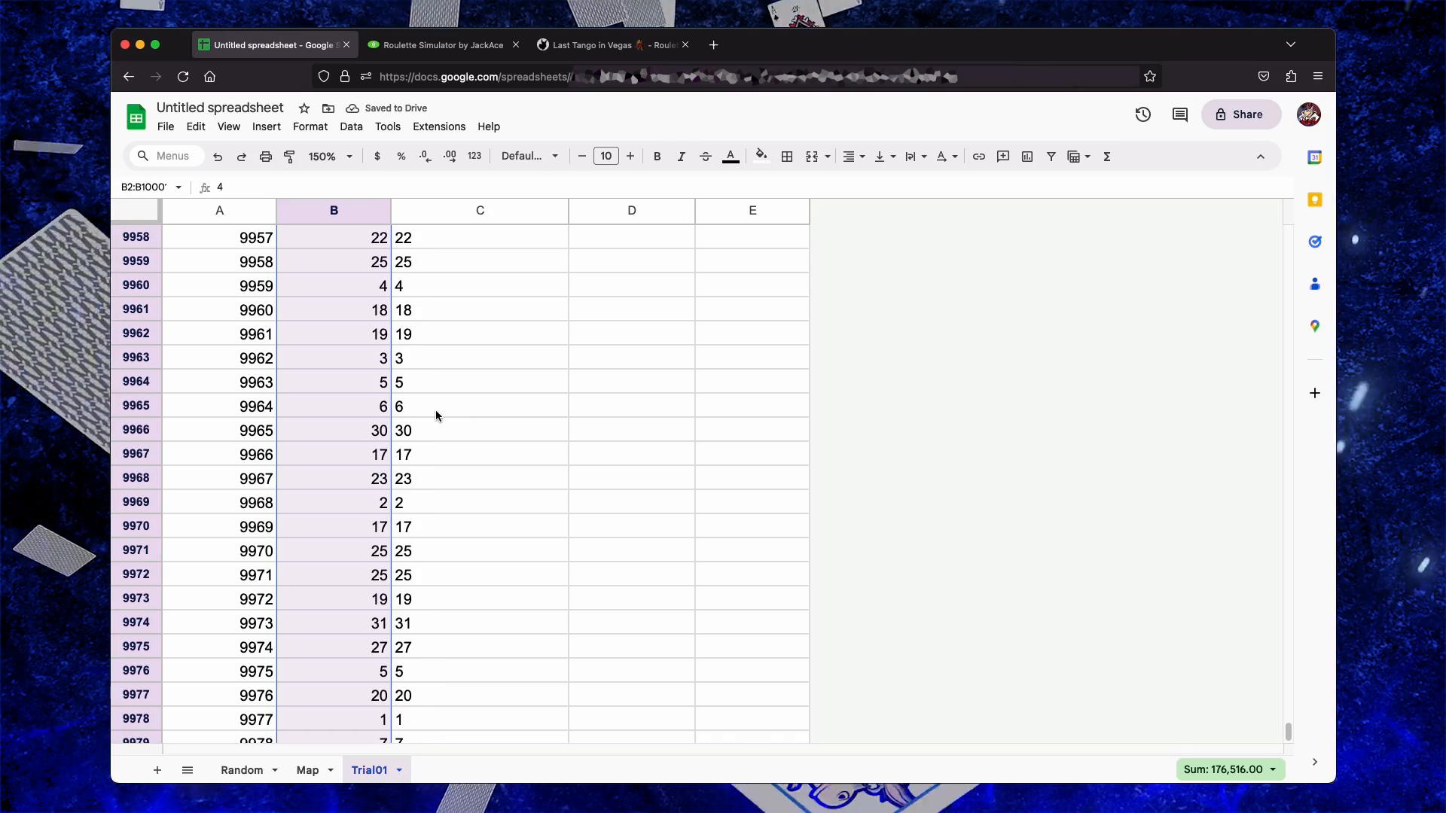
{"action": "scroll", "coordinate": [401, 388], "scroll_direction": "up", "scroll_amount": 5}
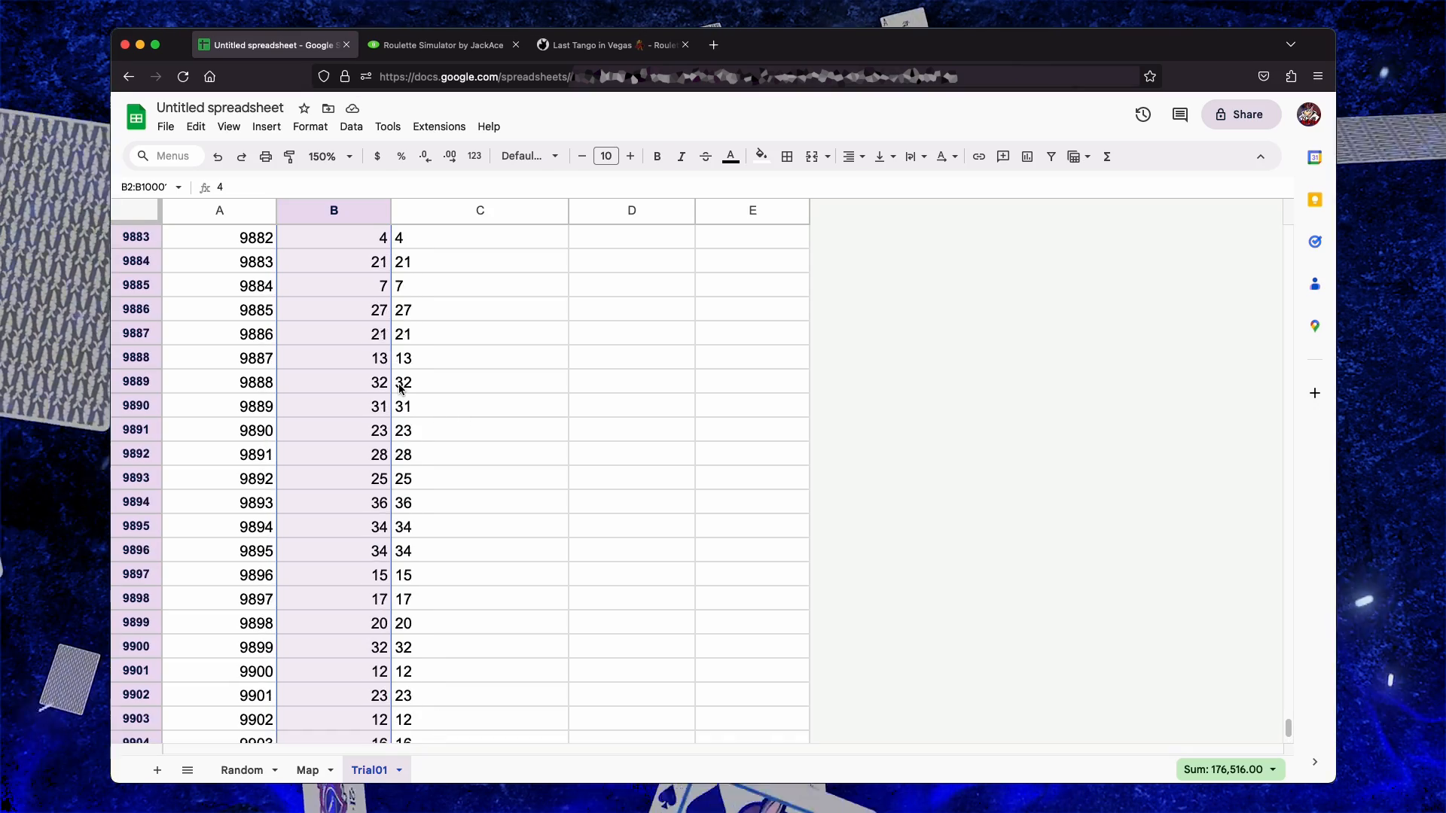
{"action": "scroll", "coordinate": [401, 387], "scroll_direction": "up", "scroll_amount": 20}
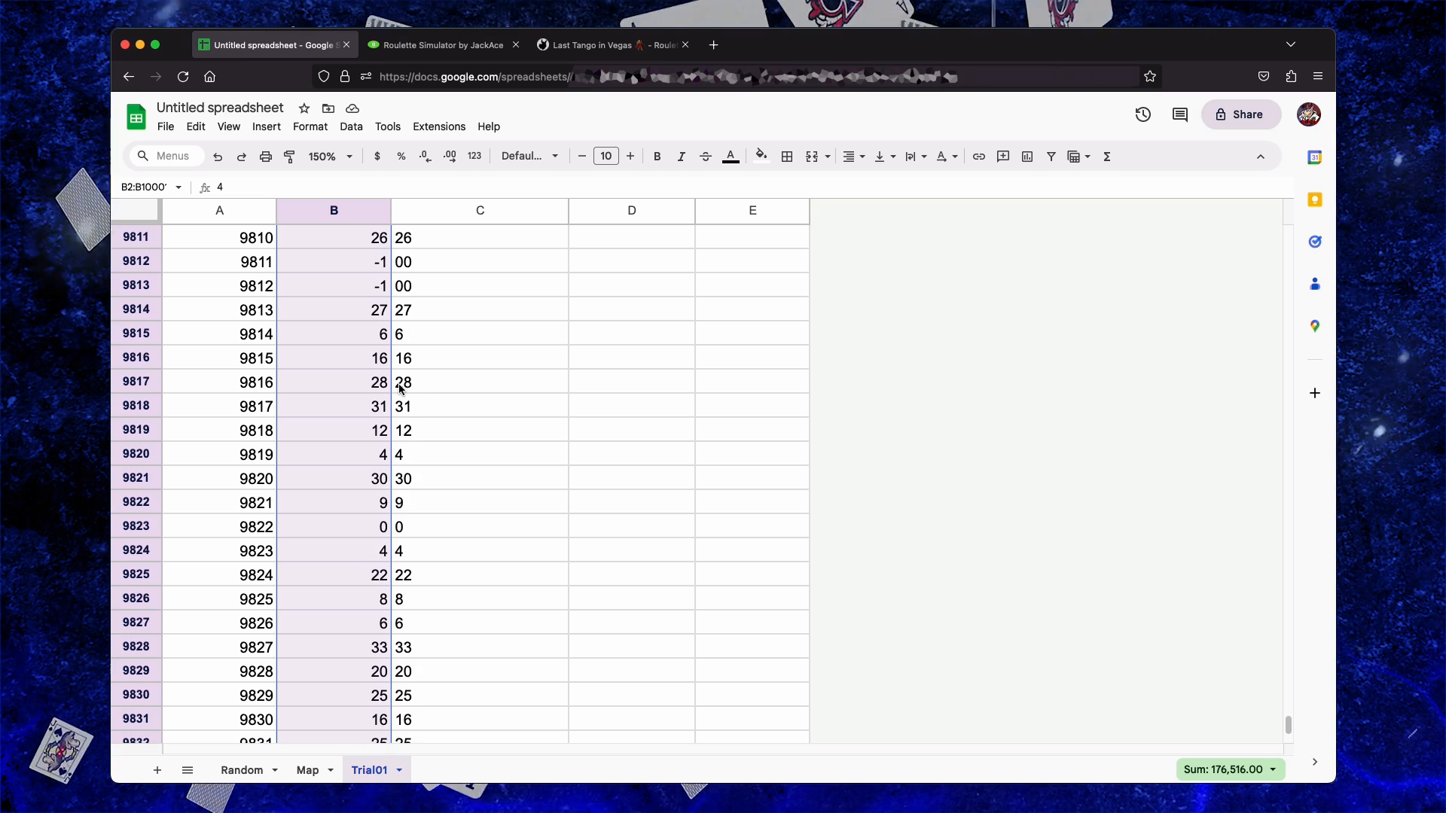
{"action": "left_click_drag", "start_coordinate": [449, 269], "coordinate": [446, 286]}
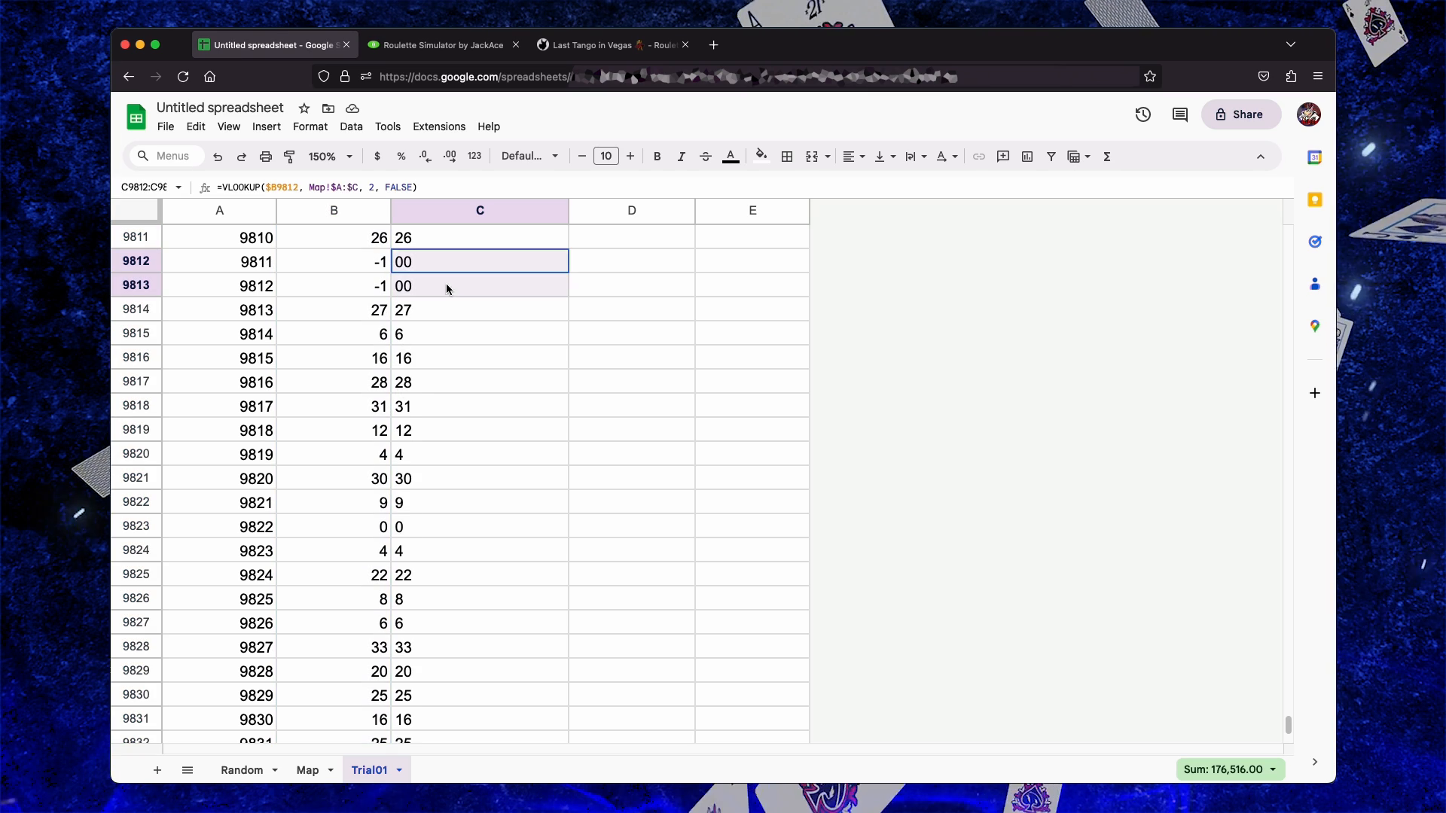
Copy the C2 lookup into D2 under Win/Loss Result and change its column index to 3, giving =VLOOKUP($B2, Map!$A:$C, 3, FALSE)
{"action": "key", "text": "super+Up"}
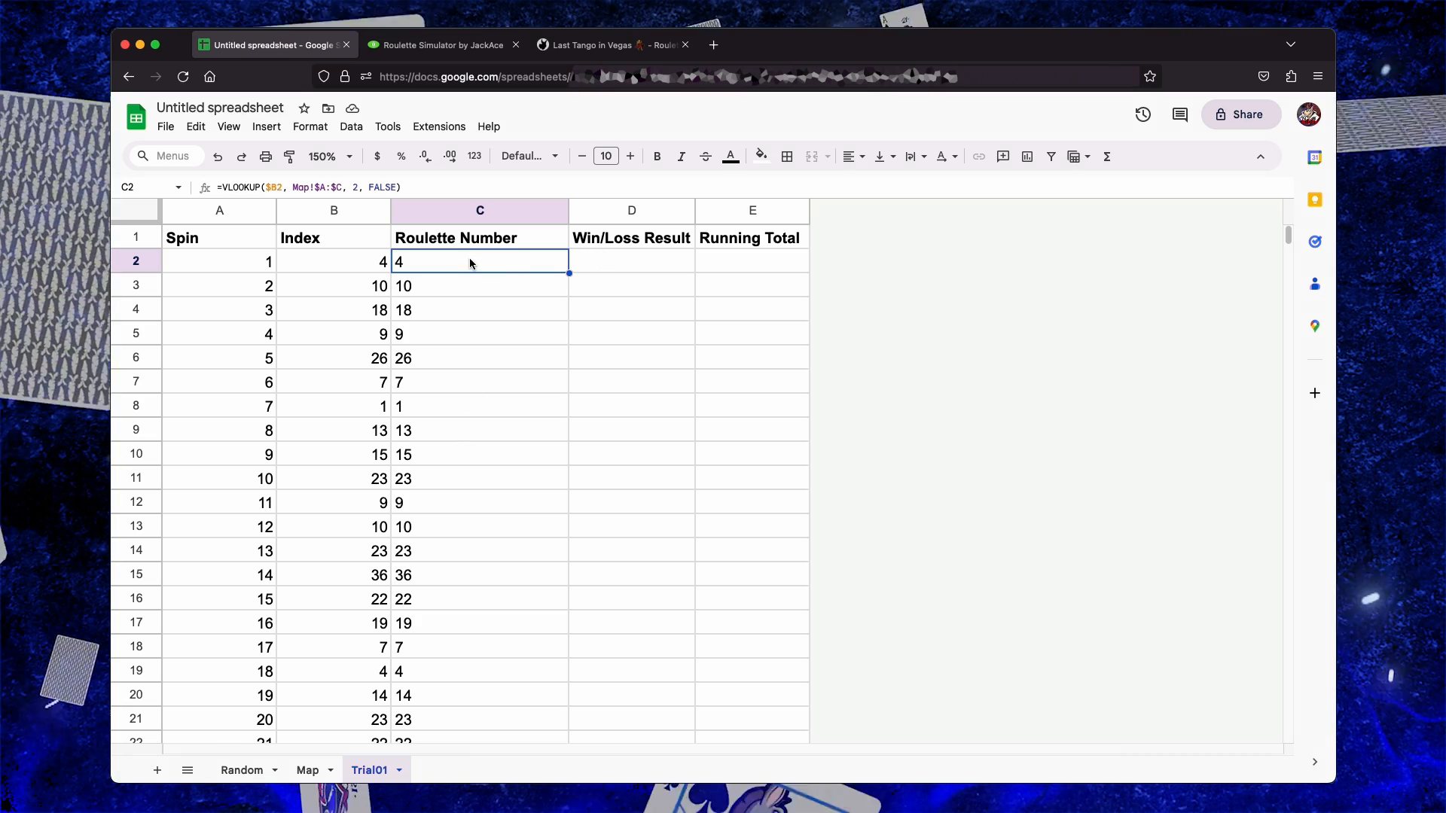
{"action": "key", "text": "ctrl+c"}
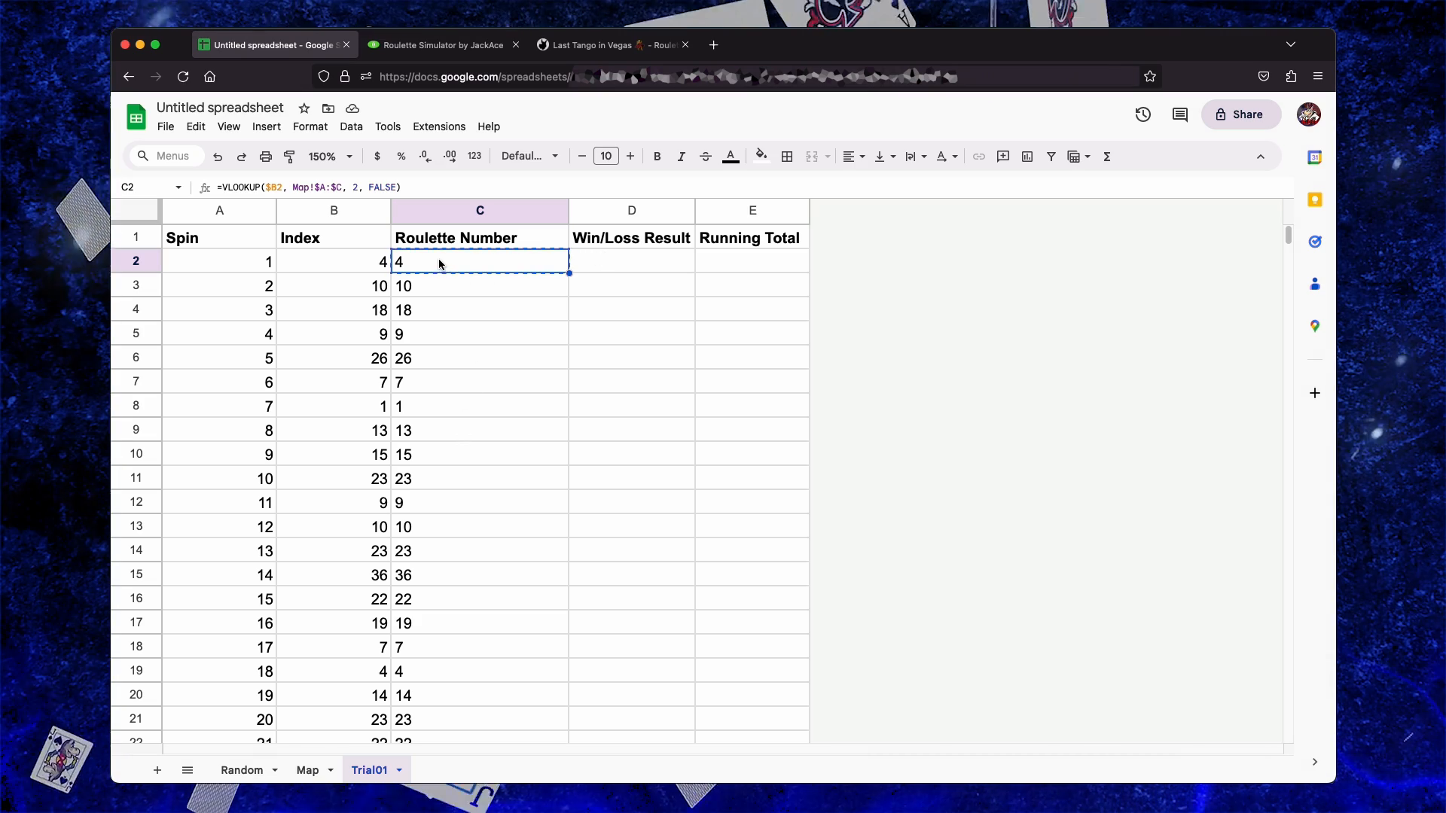
{"action": "left_click", "coordinate": [618, 262]}
{"action": "key", "text": "ctrl+v"}
{"action": "double_click", "coordinate": [354, 186]}
{"action": "type", "text": "3"}
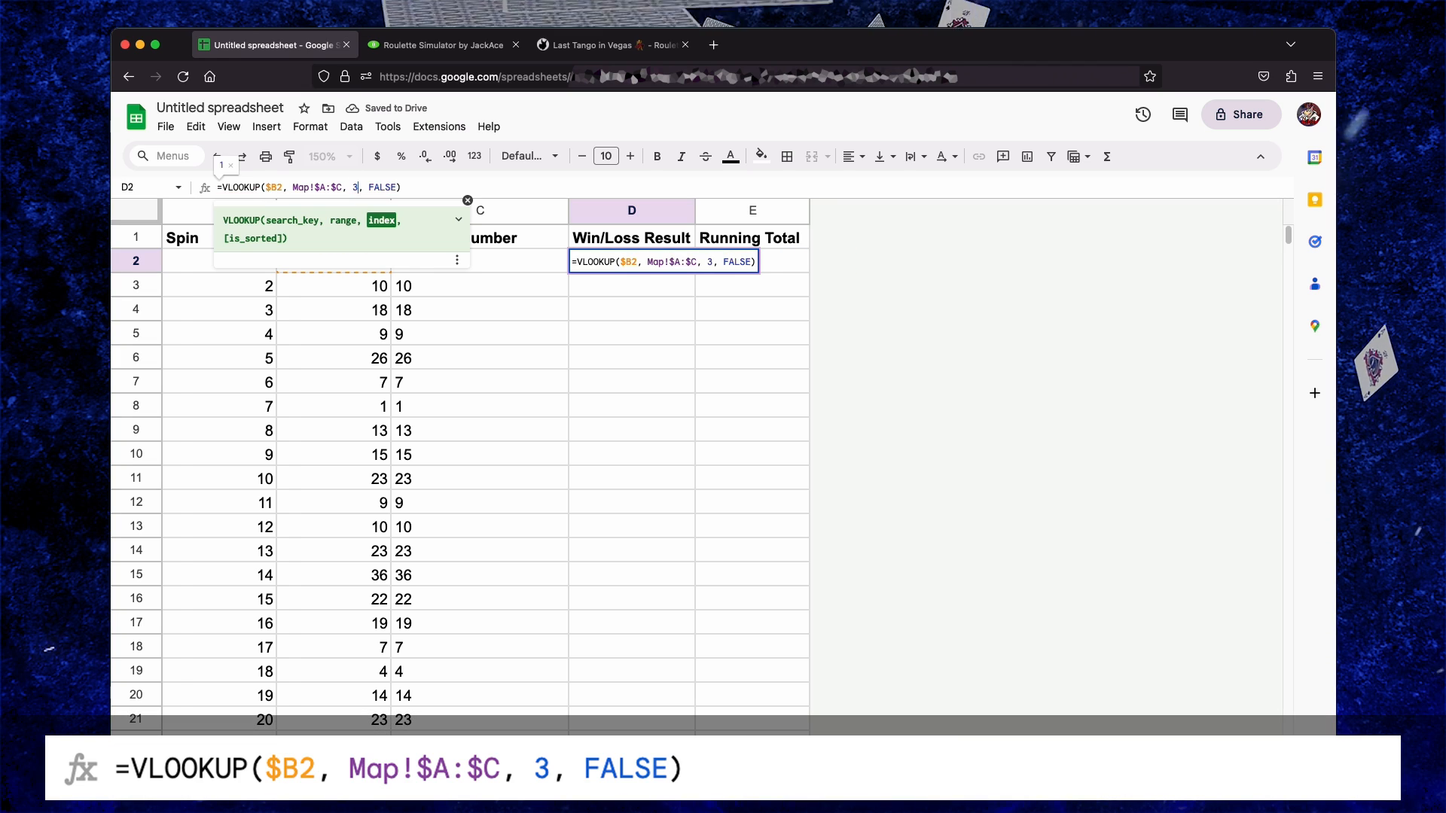
{"action": "key", "text": "Return"}
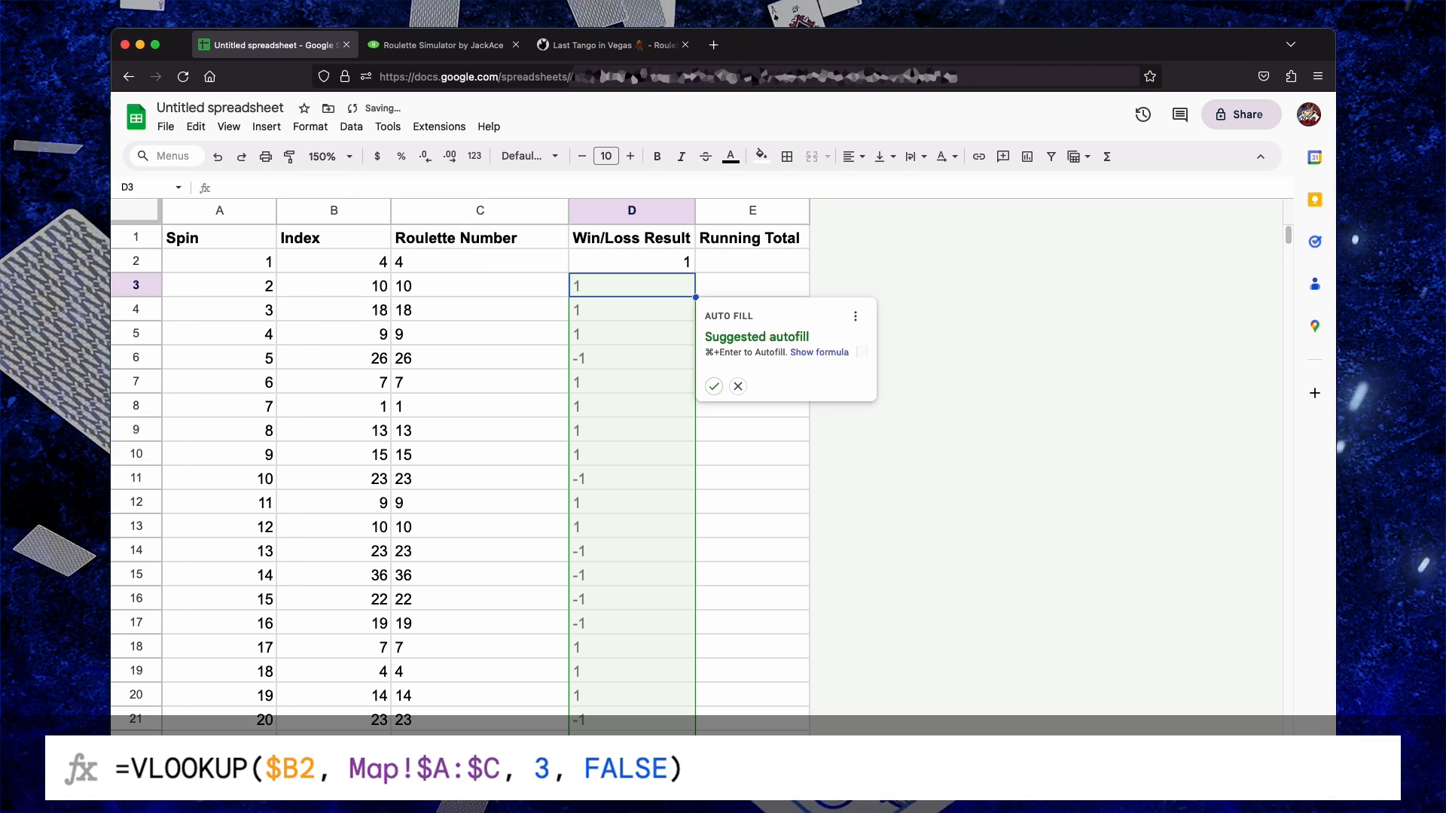
Copy the D2 lookup formula down the Win/Loss Result column from D3 to row 10001
{"action": "key", "text": "Up"}
{"action": "key", "text": "ctrl+c"}
{"action": "key", "text": "Down"}
{"action": "key", "text": "ctrl+shift+Down"}
{"action": "key", "text": "ctrl+v"}
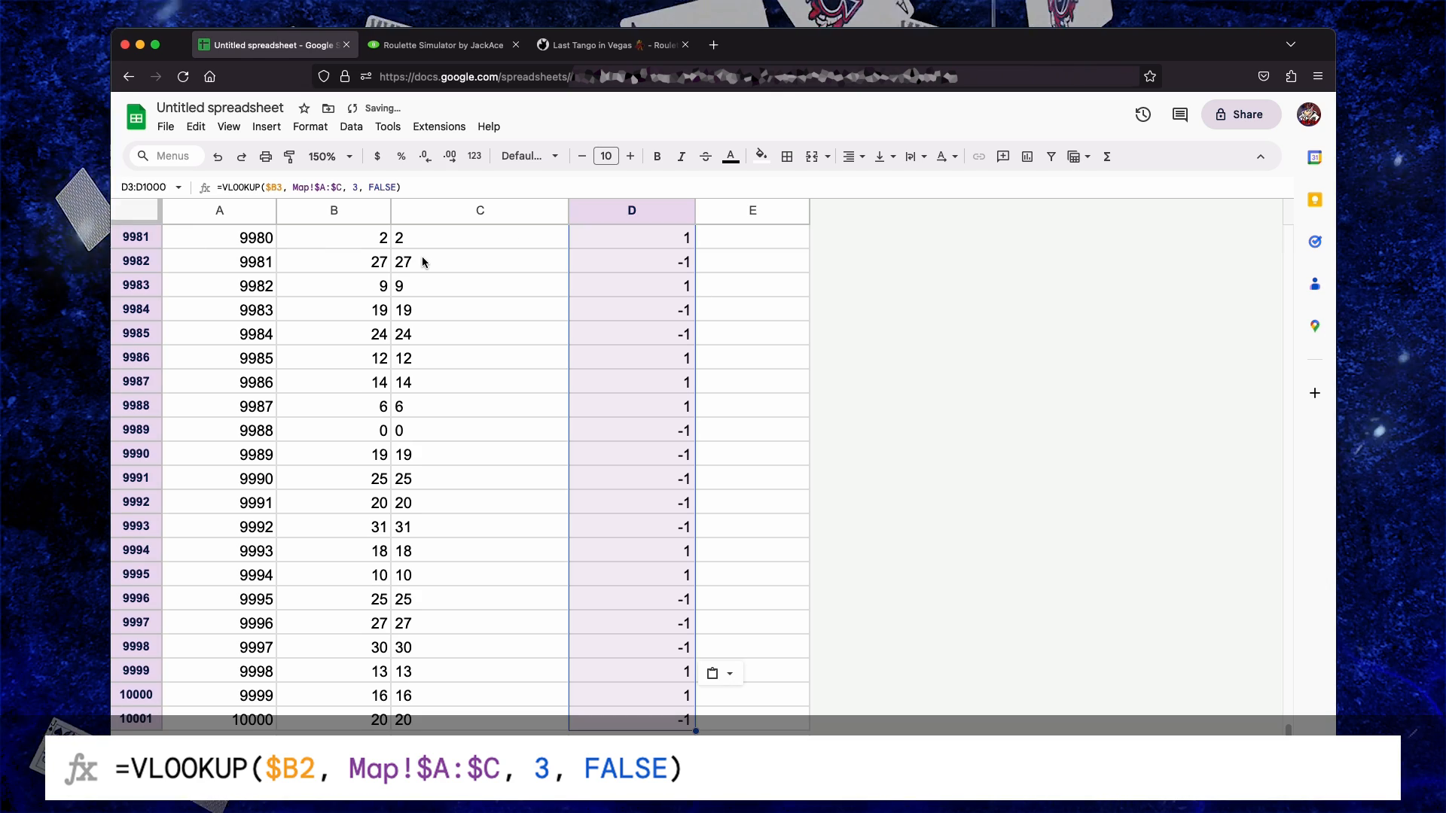
Narrow the Roulette Number column to about the width of its header text
{"action": "left_click_drag", "start_coordinate": [568, 212], "coordinate": [493, 212]}
{"action": "key", "text": "super+z"}
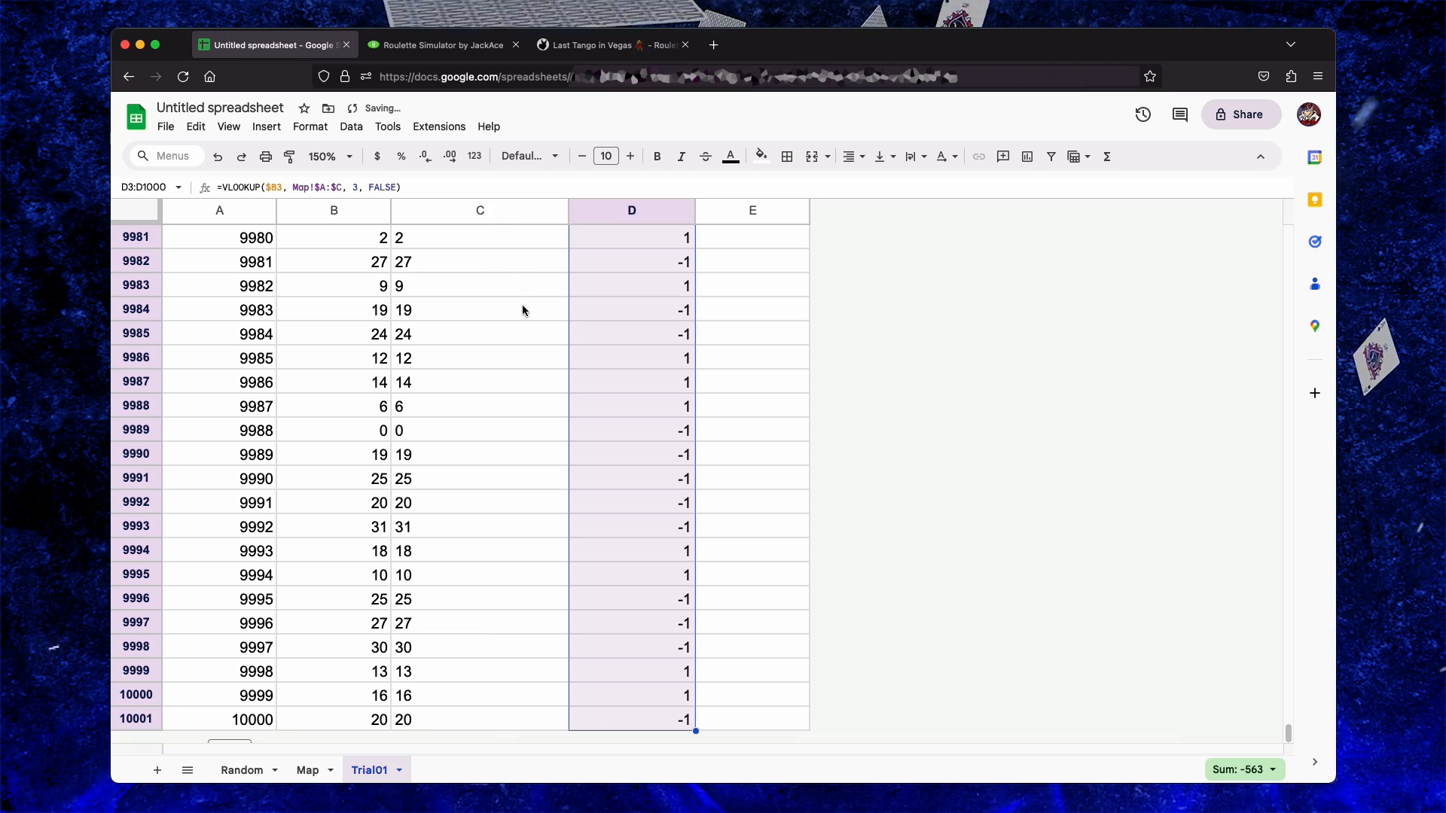
{"action": "key", "text": "super+Up"}
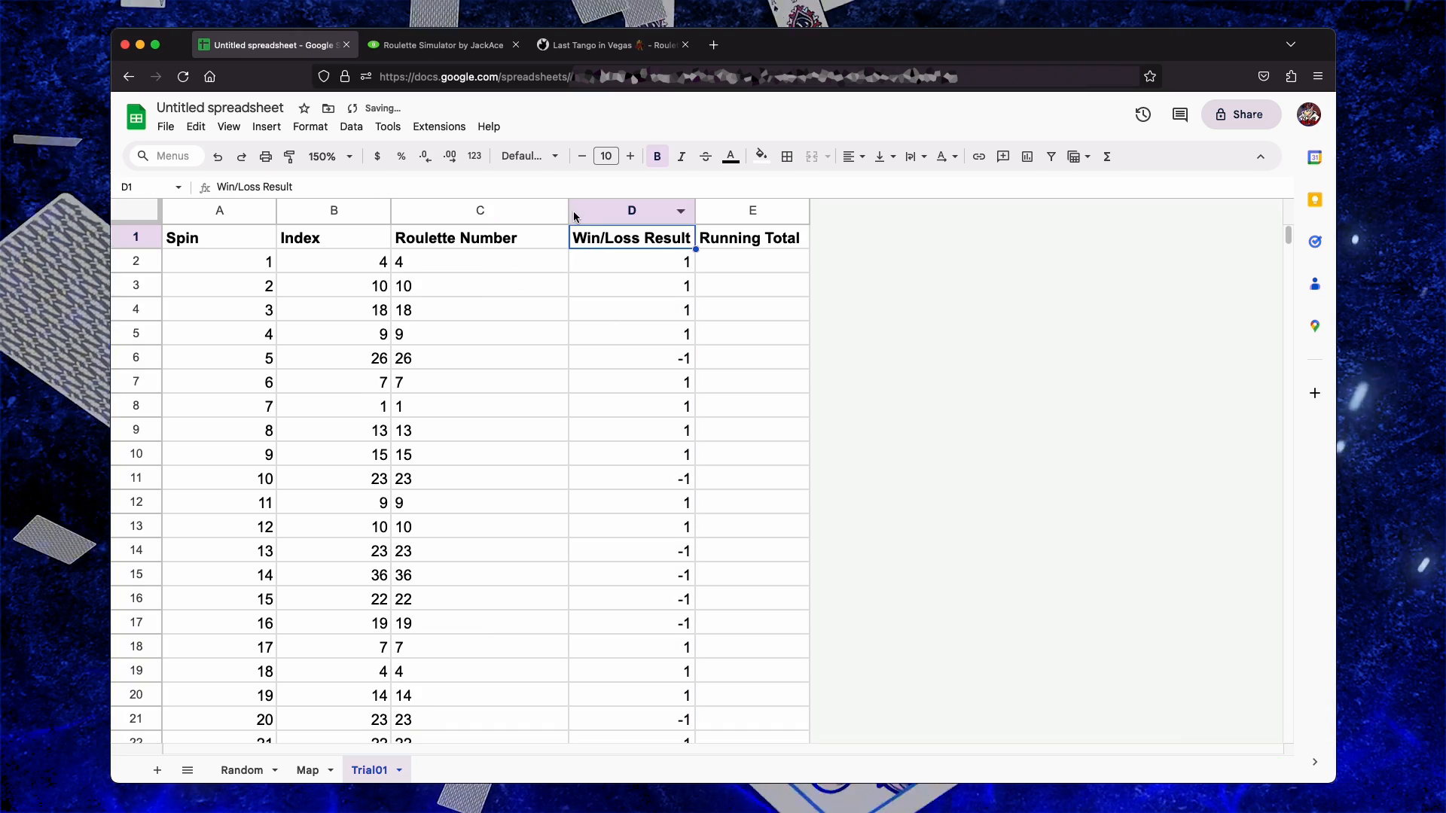
{"action": "left_click_drag", "start_coordinate": [566, 211], "coordinate": [522, 211]}
{"action": "left_click", "coordinate": [600, 283]}
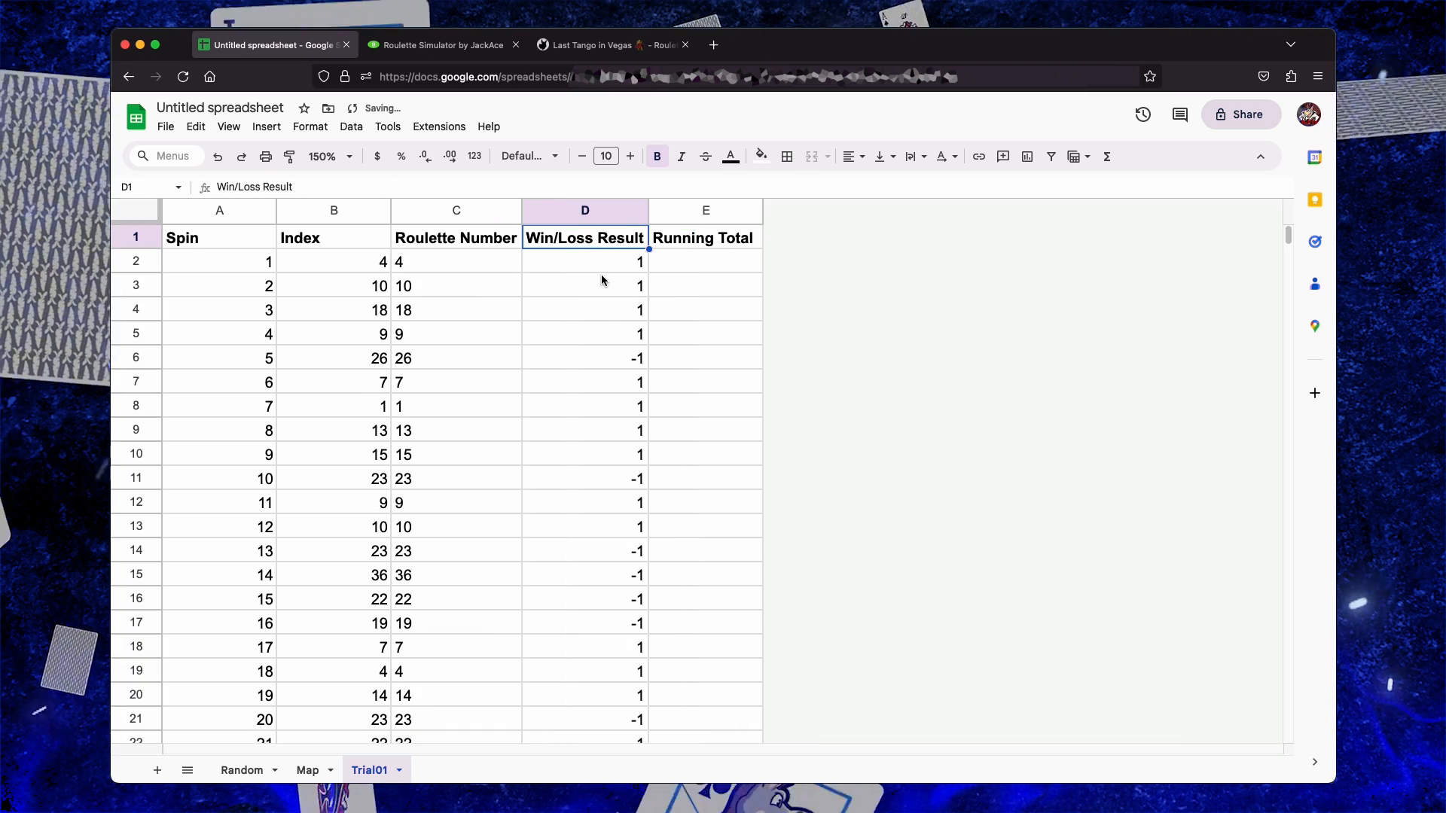
Enter the formula =D2 in E2 as the first Running Total value
{"action": "left_click", "coordinate": [695, 262]}
{"action": "type", "text": "="}
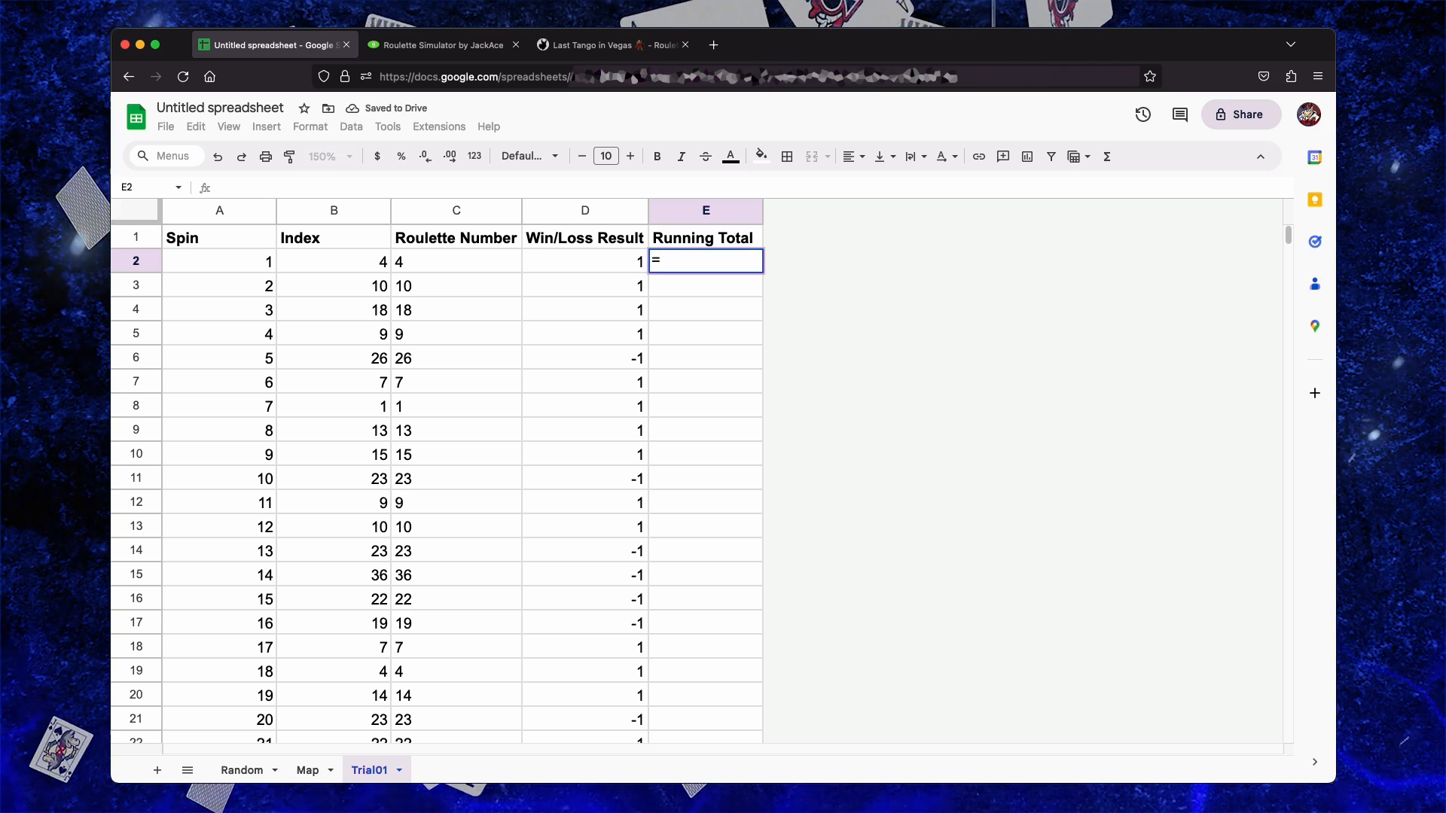
{"action": "type", "text": "D2"}
{"action": "key", "text": "Return"}
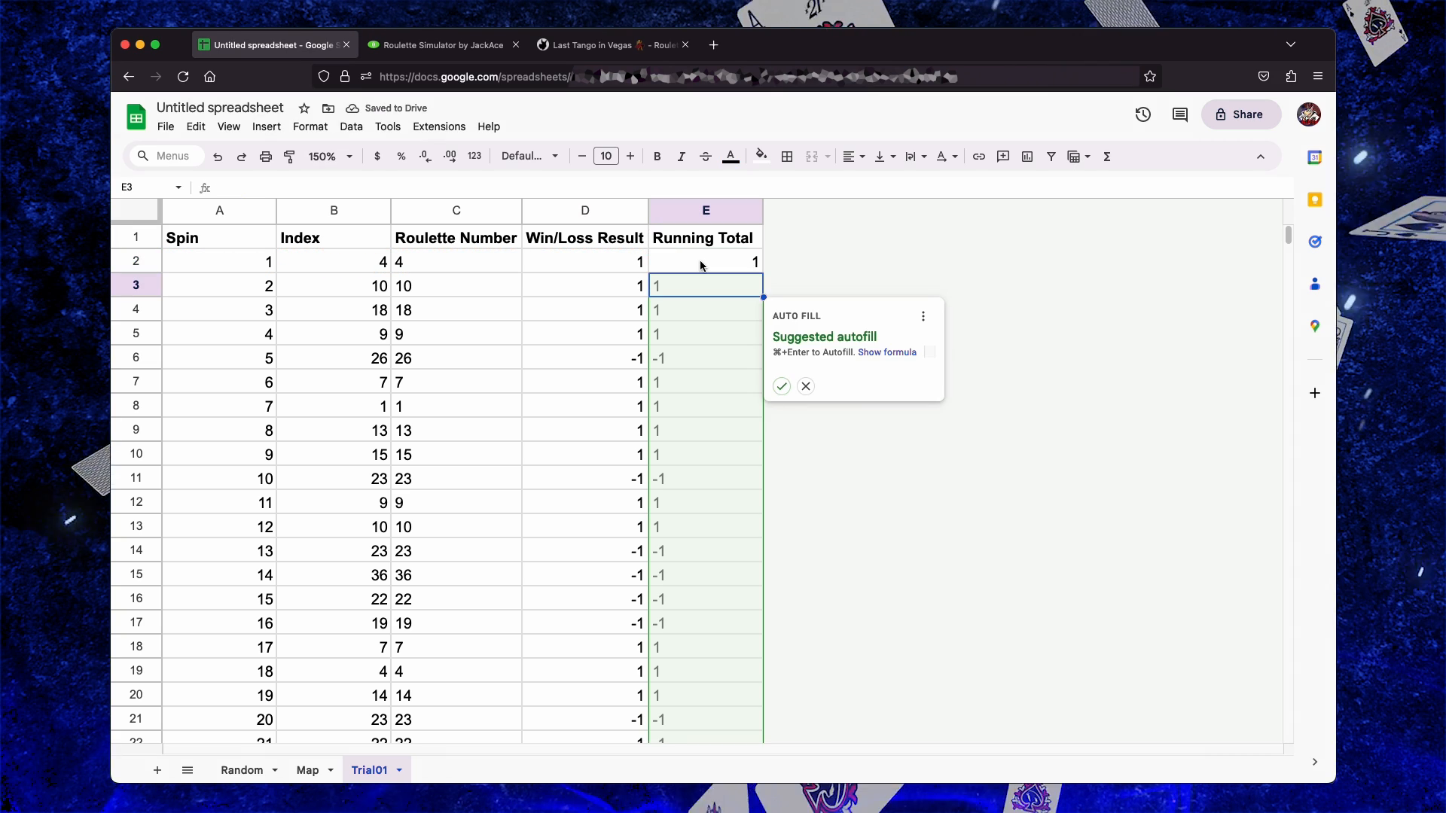
Enter the formula =E2+D3 in E3 to add the spin's result to the previous running total
{"action": "left_click", "coordinate": [700, 263]}
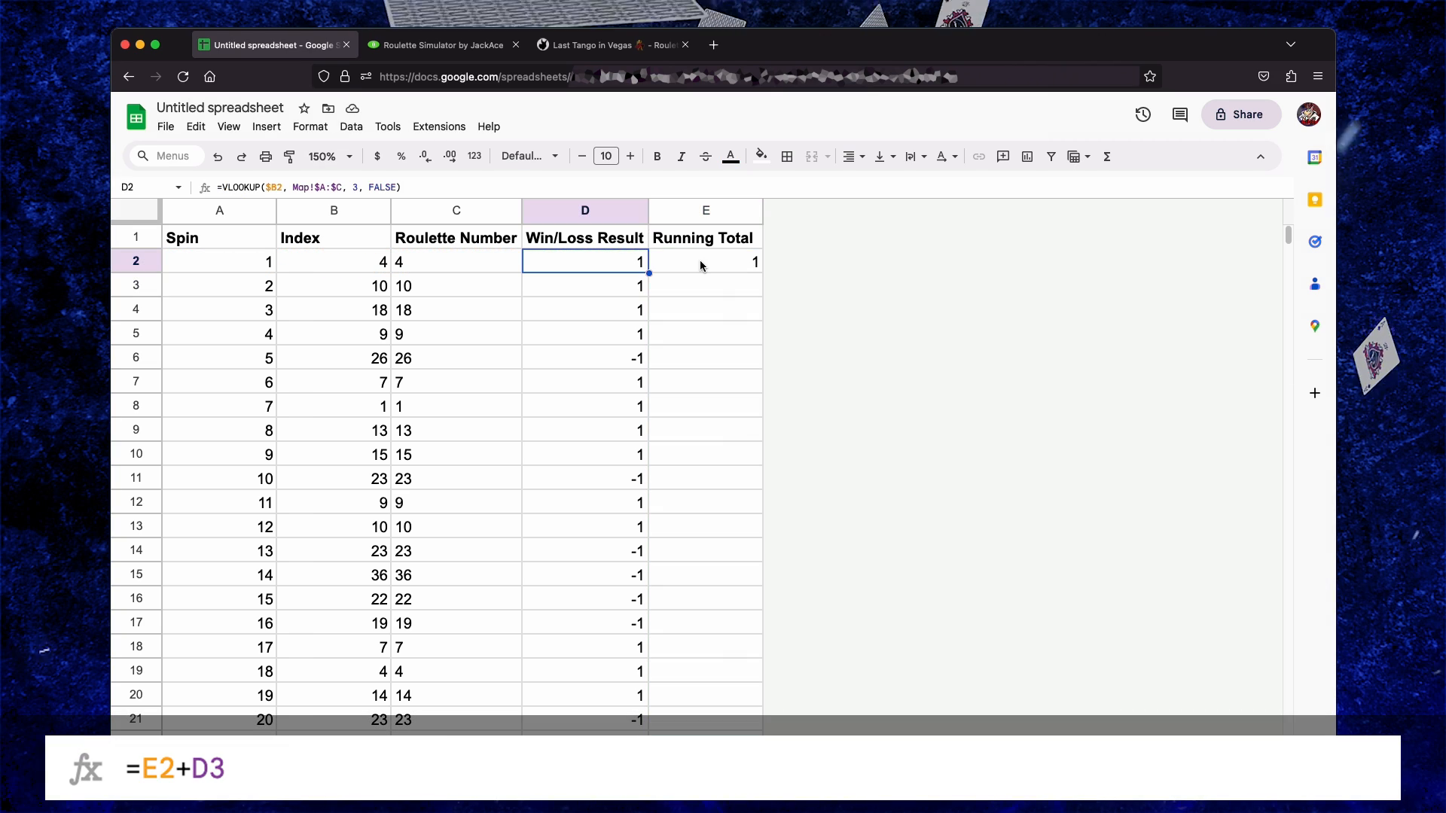
{"action": "key", "text": "Down"}
{"action": "key", "text": "Right"}
{"action": "type", "text": "="}
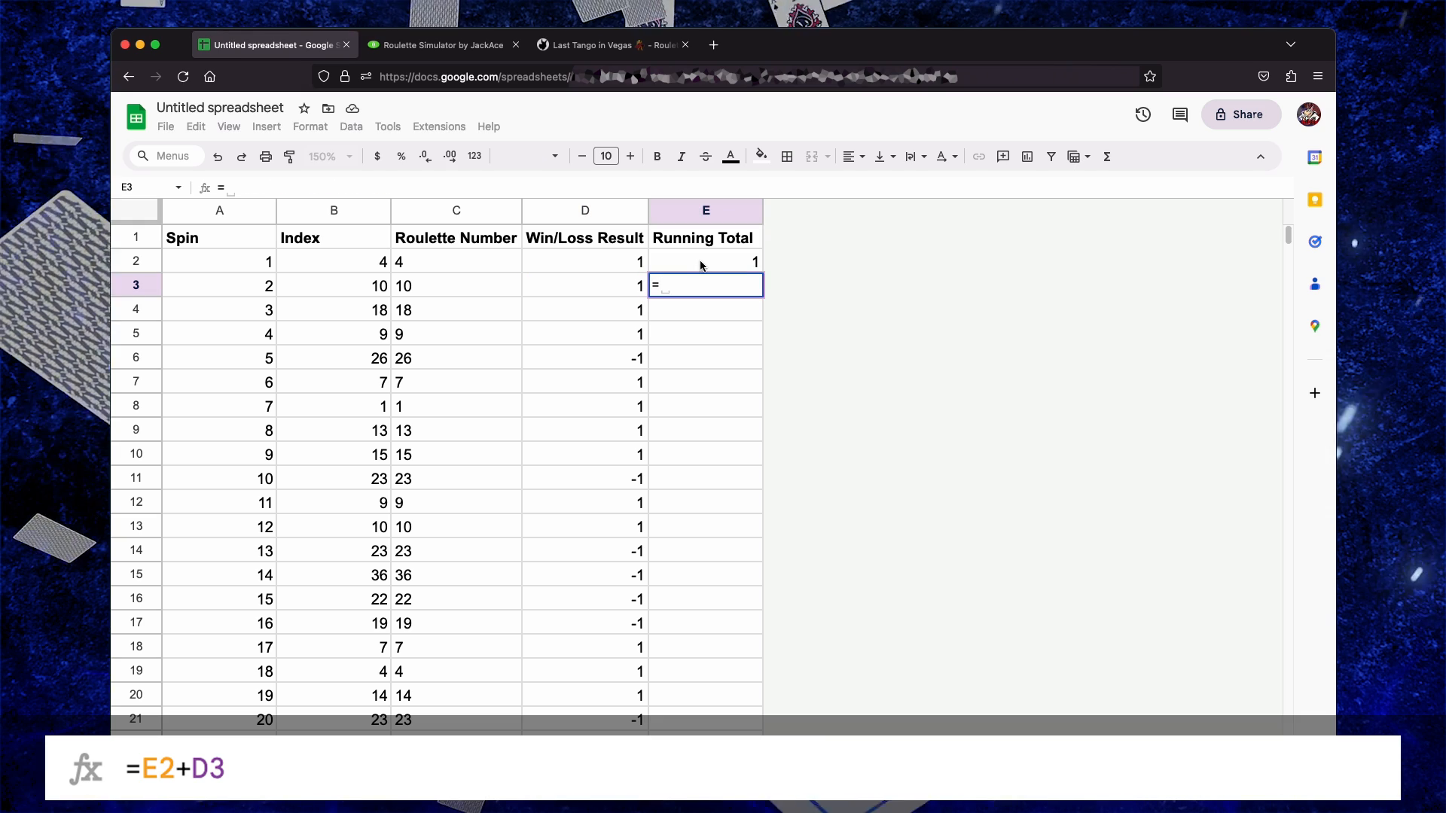
{"action": "left_click", "coordinate": [701, 264]}
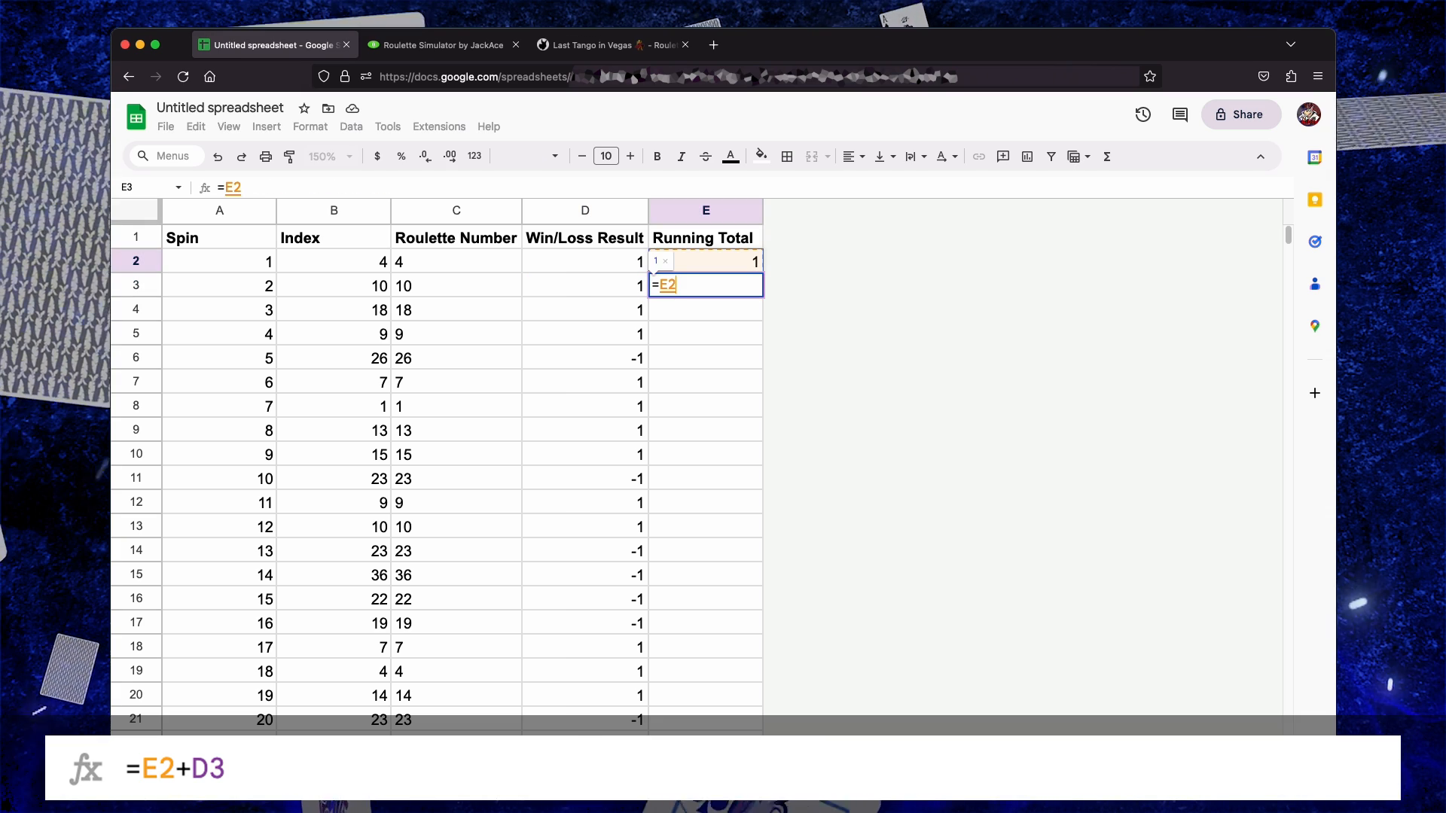
{"action": "type", "text": "+D3"}
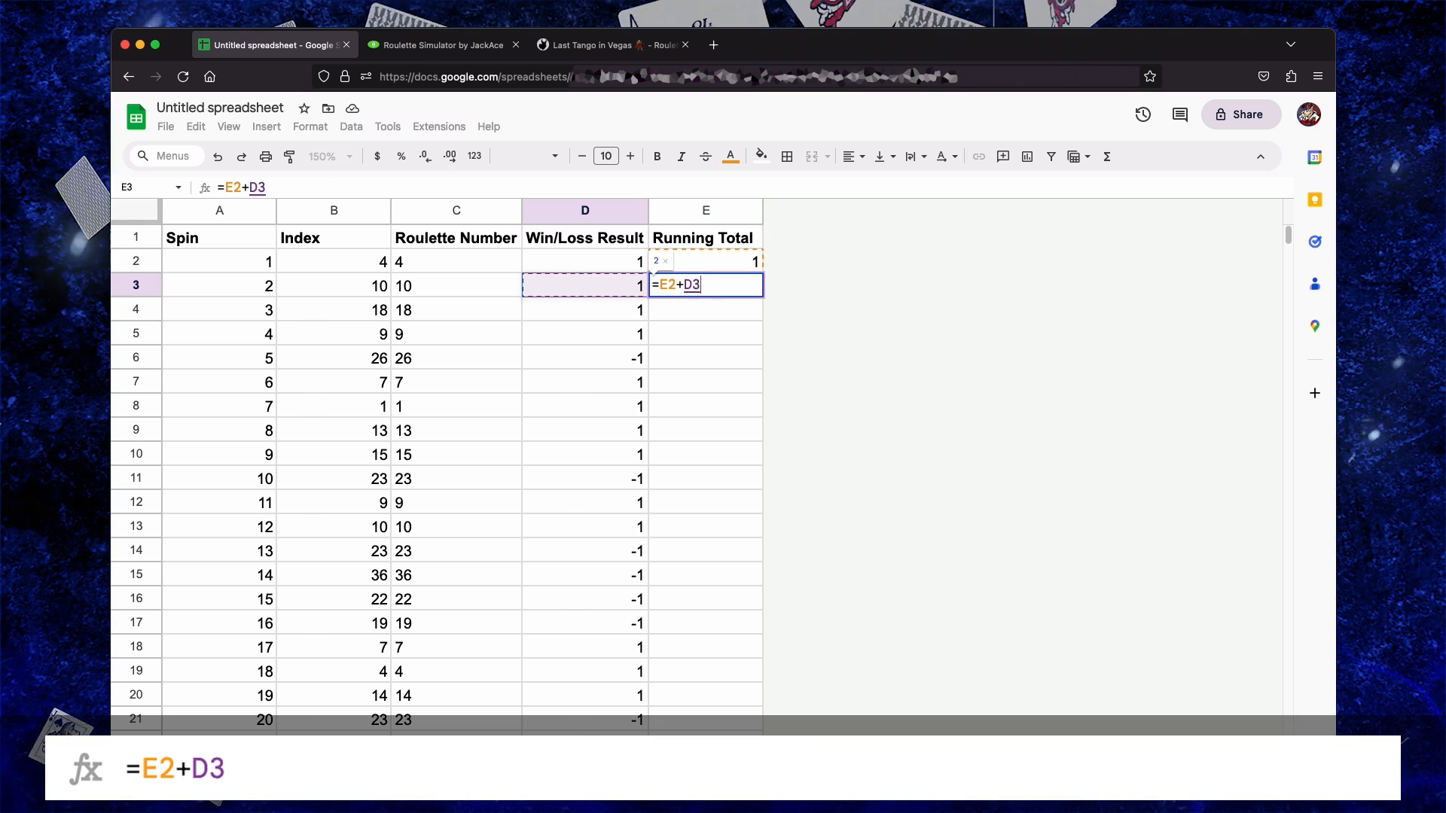
{"action": "key", "text": "Return"}
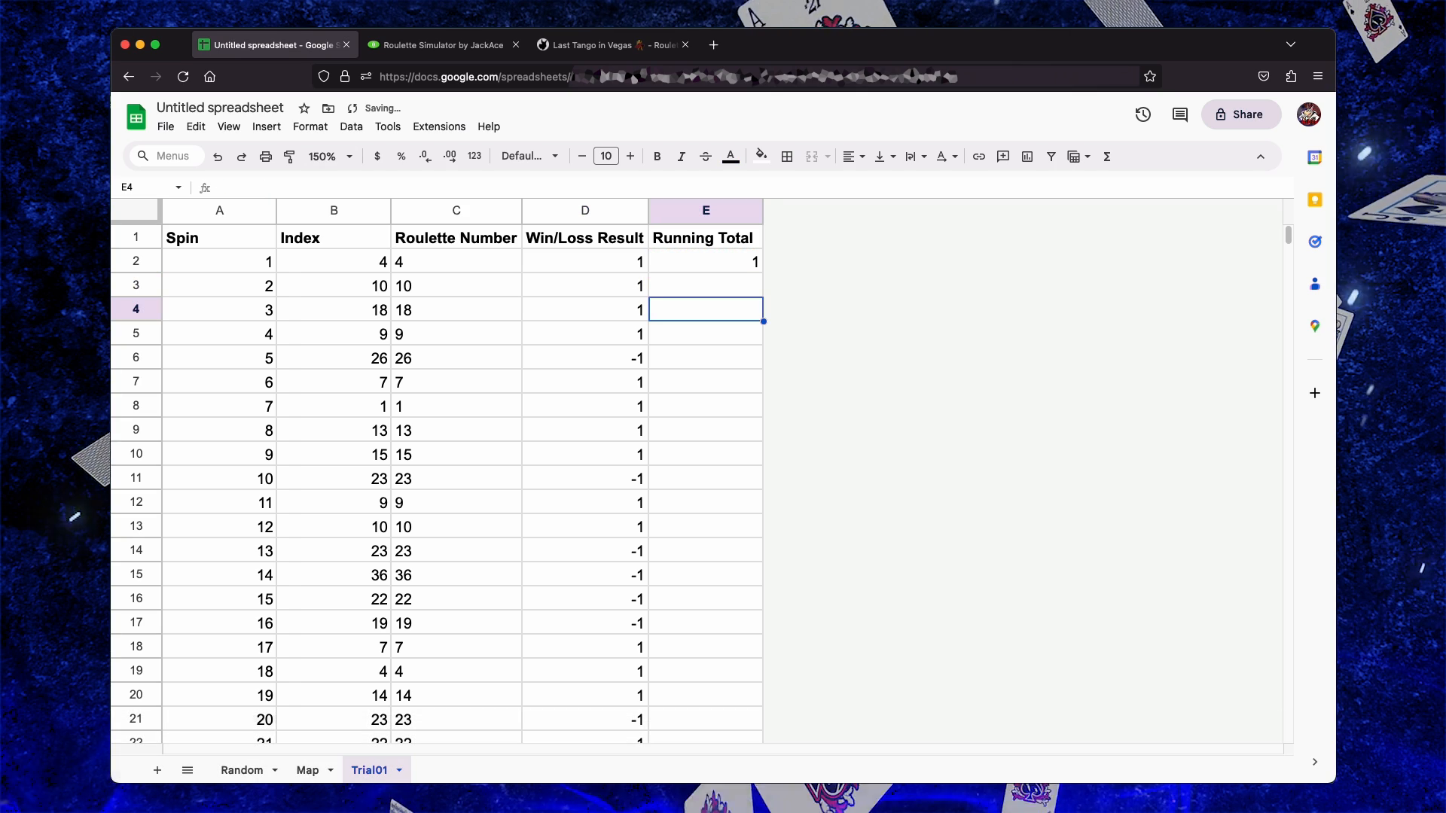
Copy the E3 running total formula down the column from E4 to row 10001
{"action": "key", "text": "Up"}
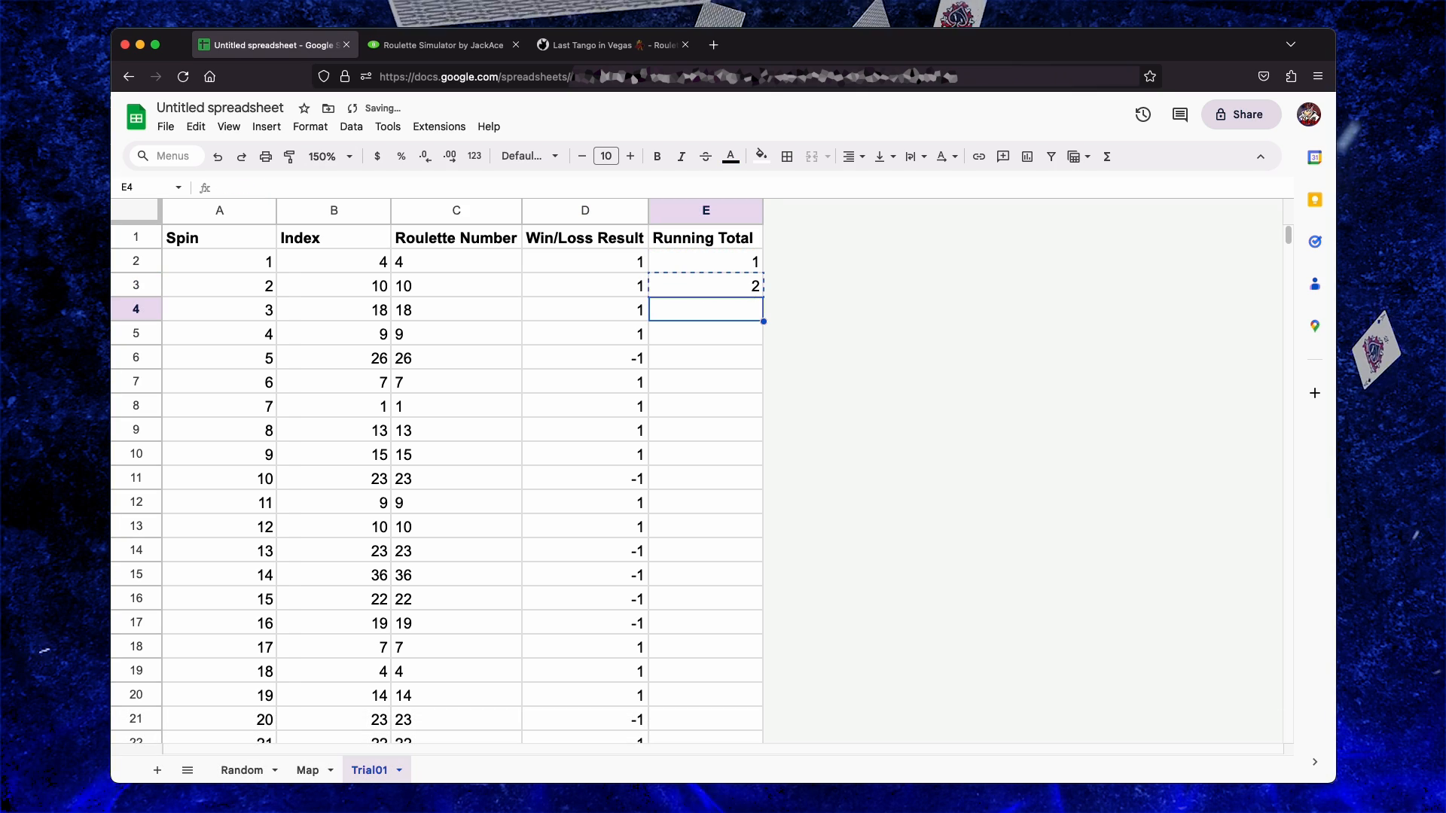
{"action": "key", "text": "ctrl+v"}
{"action": "key", "text": "Down"}
{"action": "key", "text": "ctrl+v"}
{"action": "key", "text": "Down"}
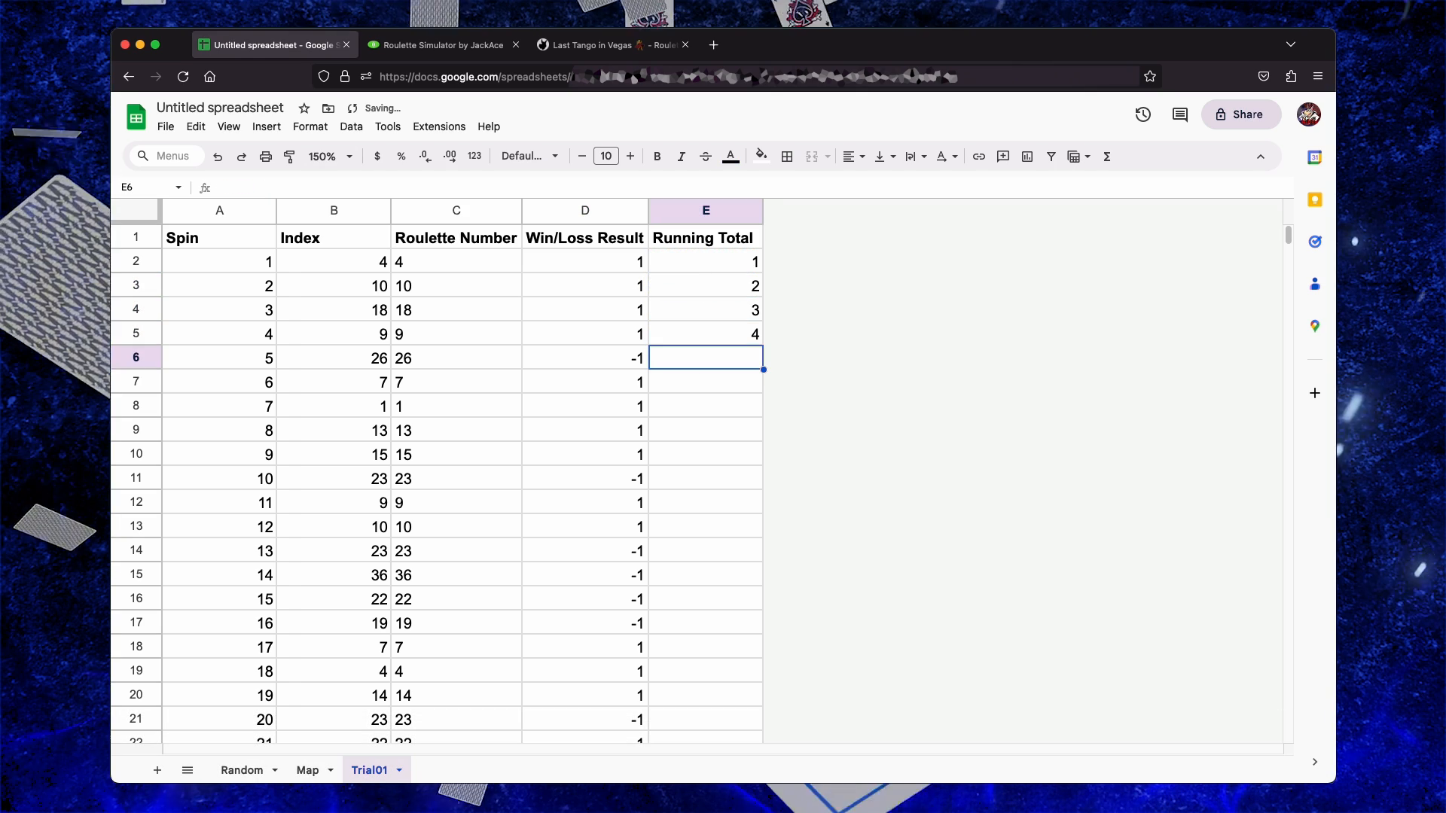
{"action": "key", "text": "ctrl+v"}
{"action": "key", "text": "Down"}
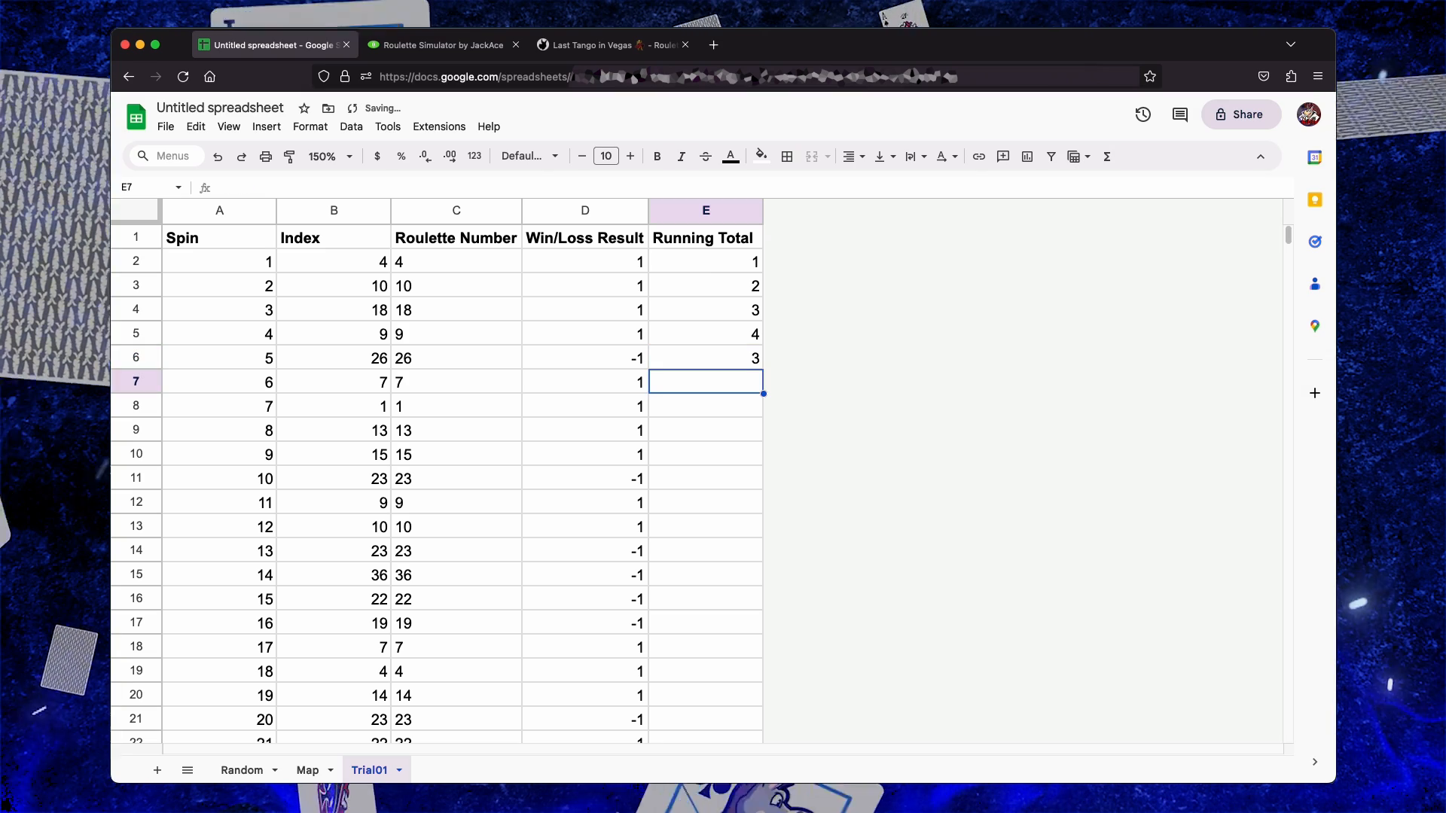
{"action": "key", "text": "ctrl+shift+Down"}
{"action": "key", "text": "ctrl+v"}
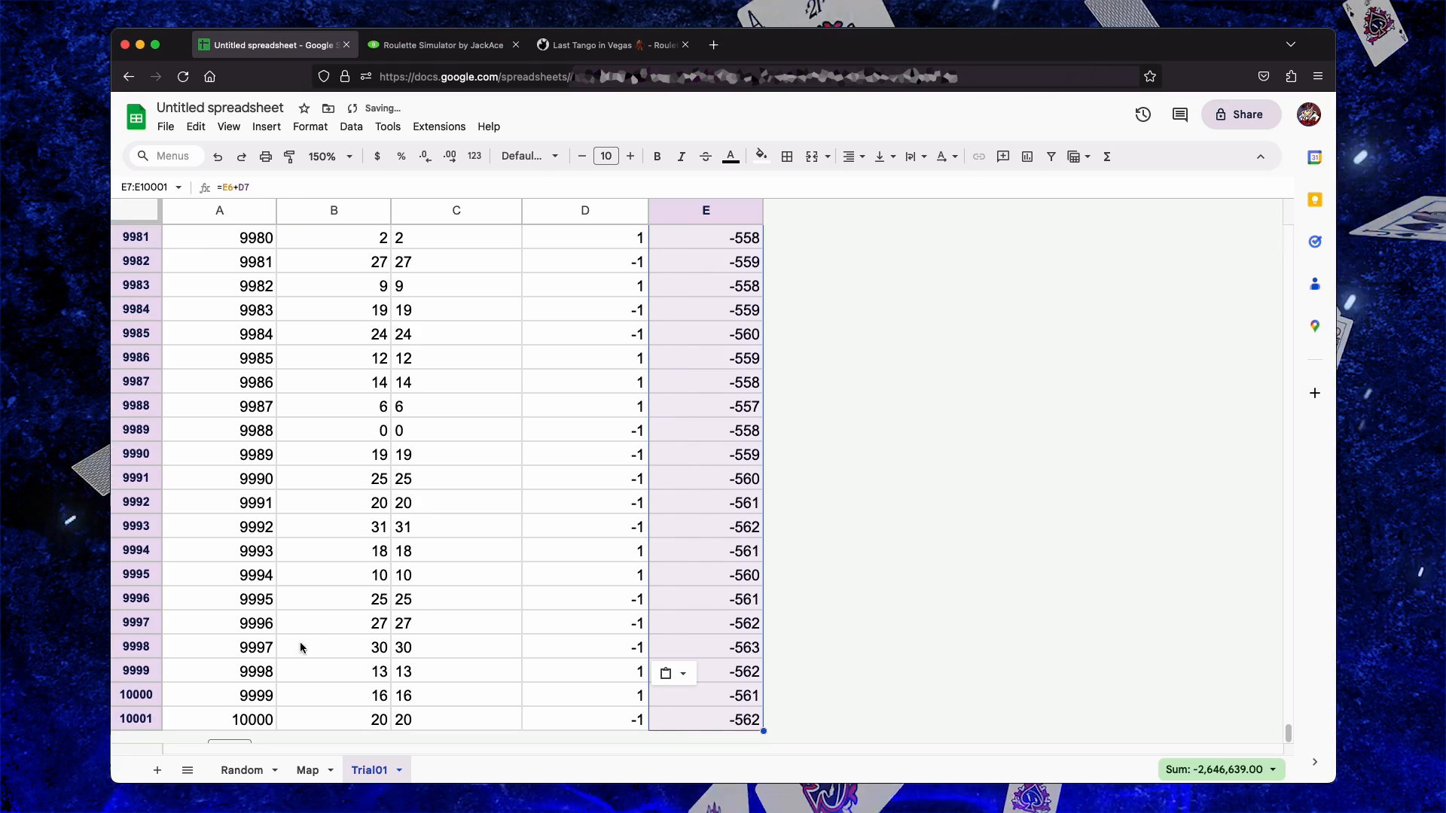
Examine the last spin's row and the running totals down the Trial01 sheet
{"action": "left_click", "coordinate": [239, 719]}
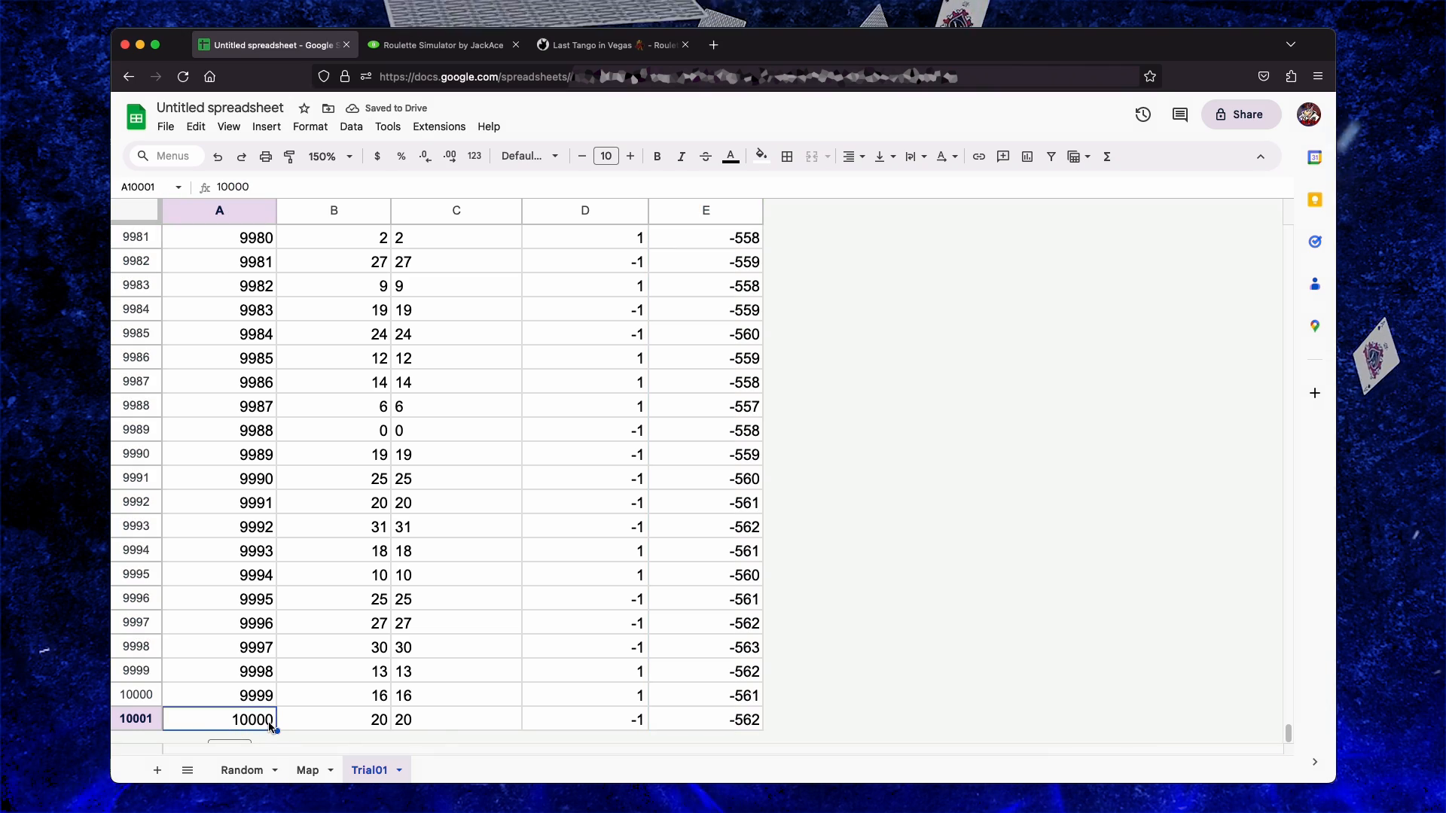
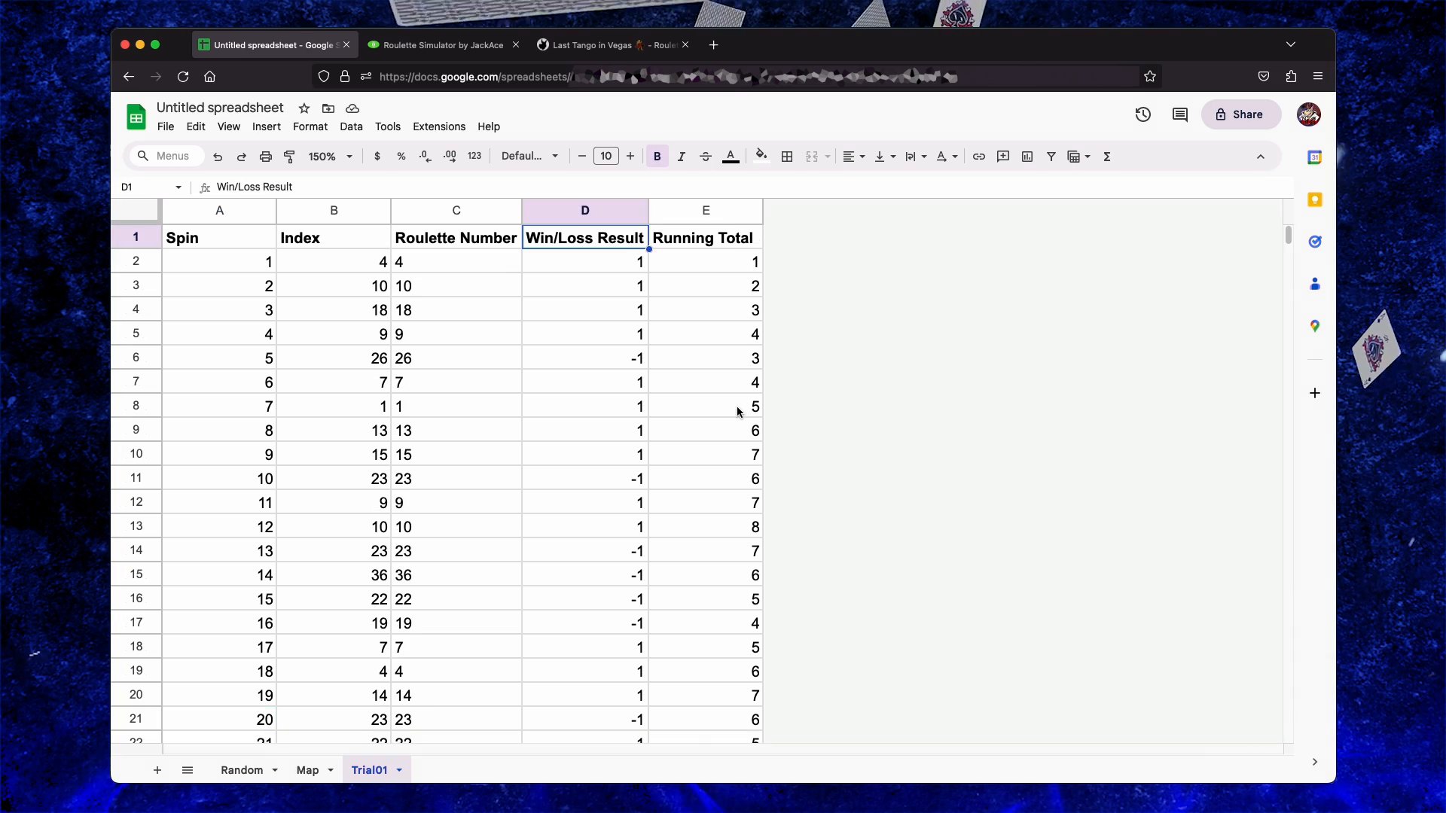
{"action": "scroll", "coordinate": [737, 411], "scroll_direction": "down", "scroll_amount": 20}
{"action": "scroll", "coordinate": [737, 411], "scroll_direction": "down", "scroll_amount": 20}
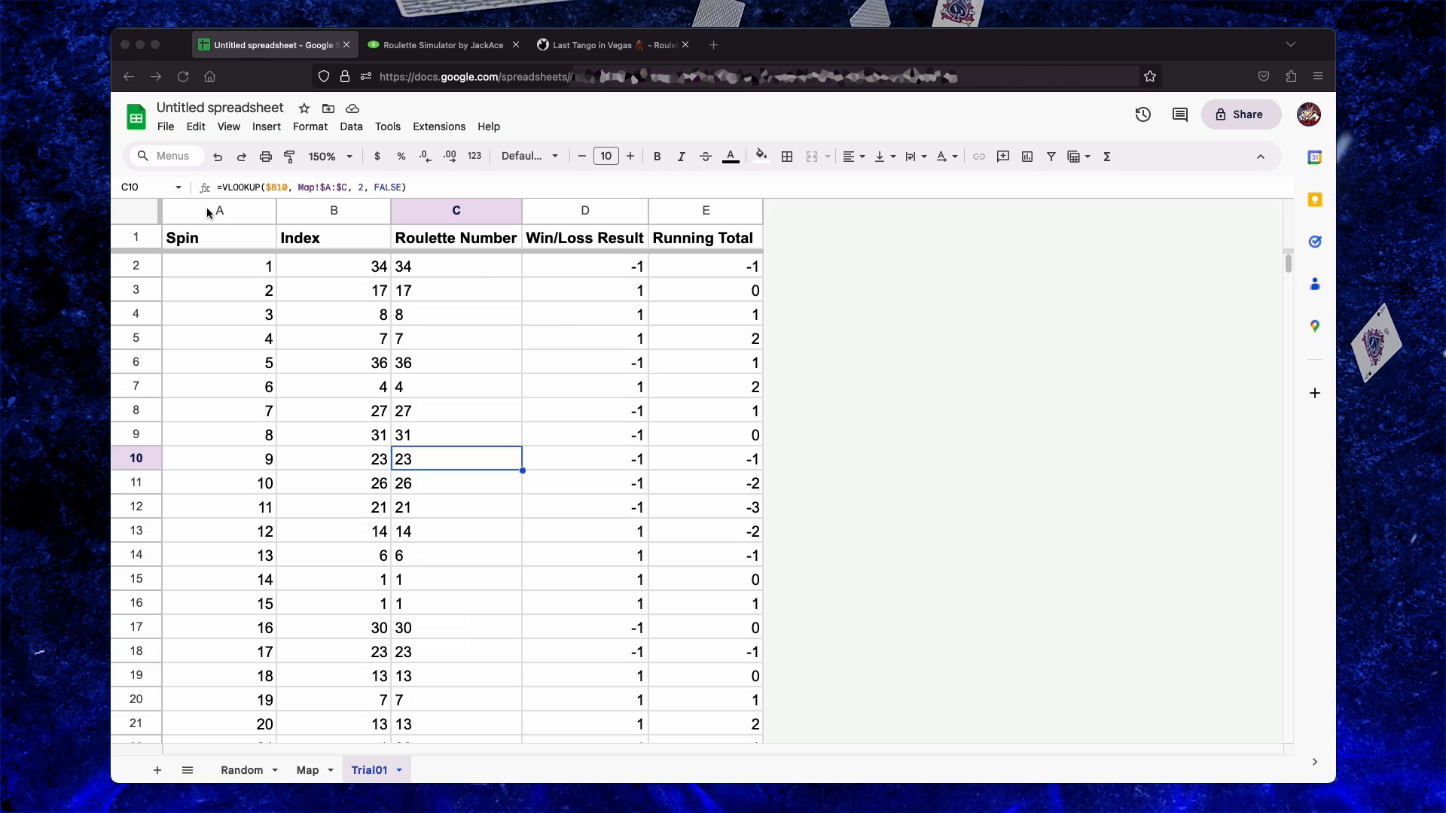
Insert a chart based on columns A through E of Trial01
{"action": "left_click_drag", "start_coordinate": [208, 215], "coordinate": [740, 210]}
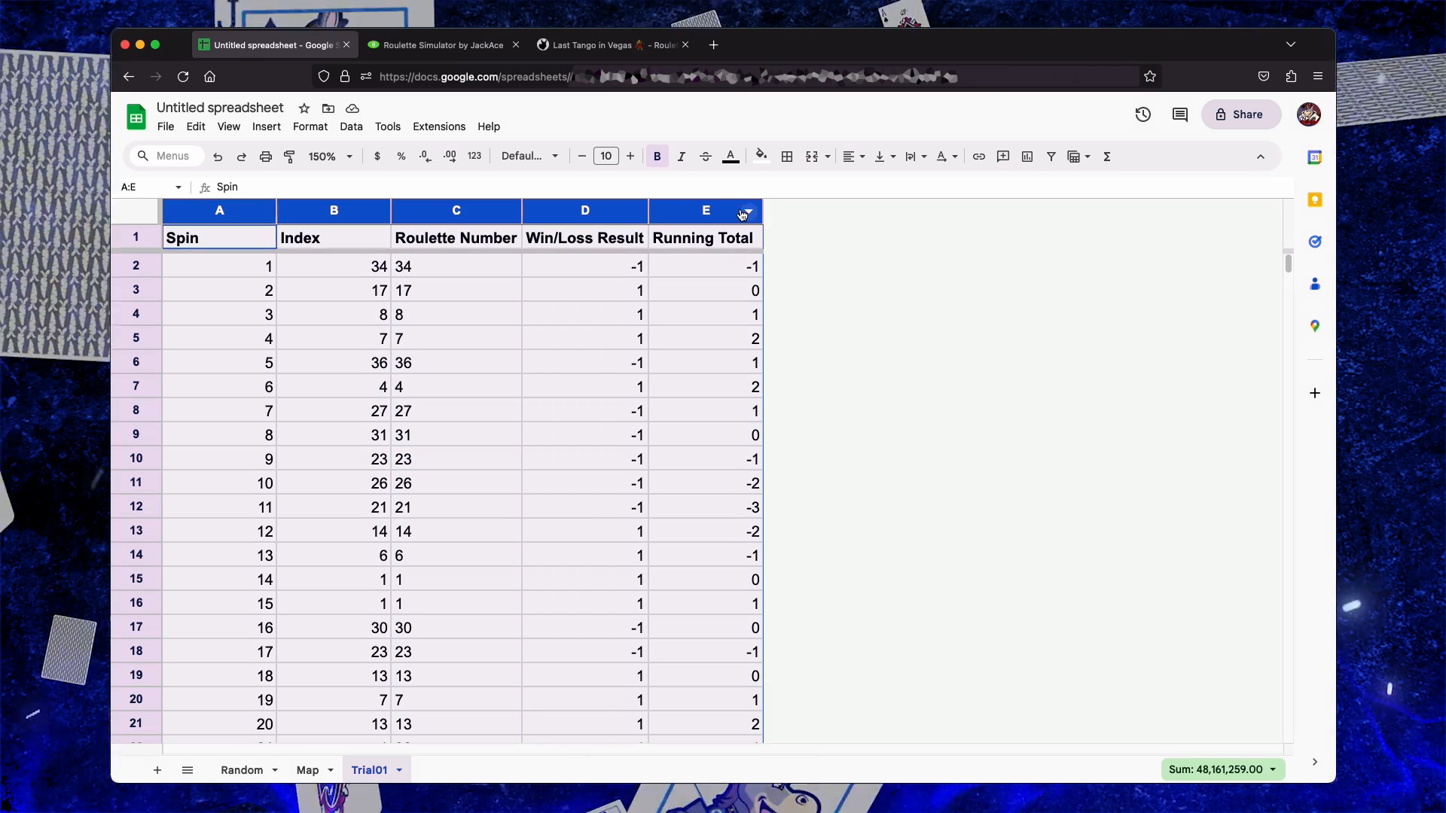
{"action": "left_click", "coordinate": [267, 128]}
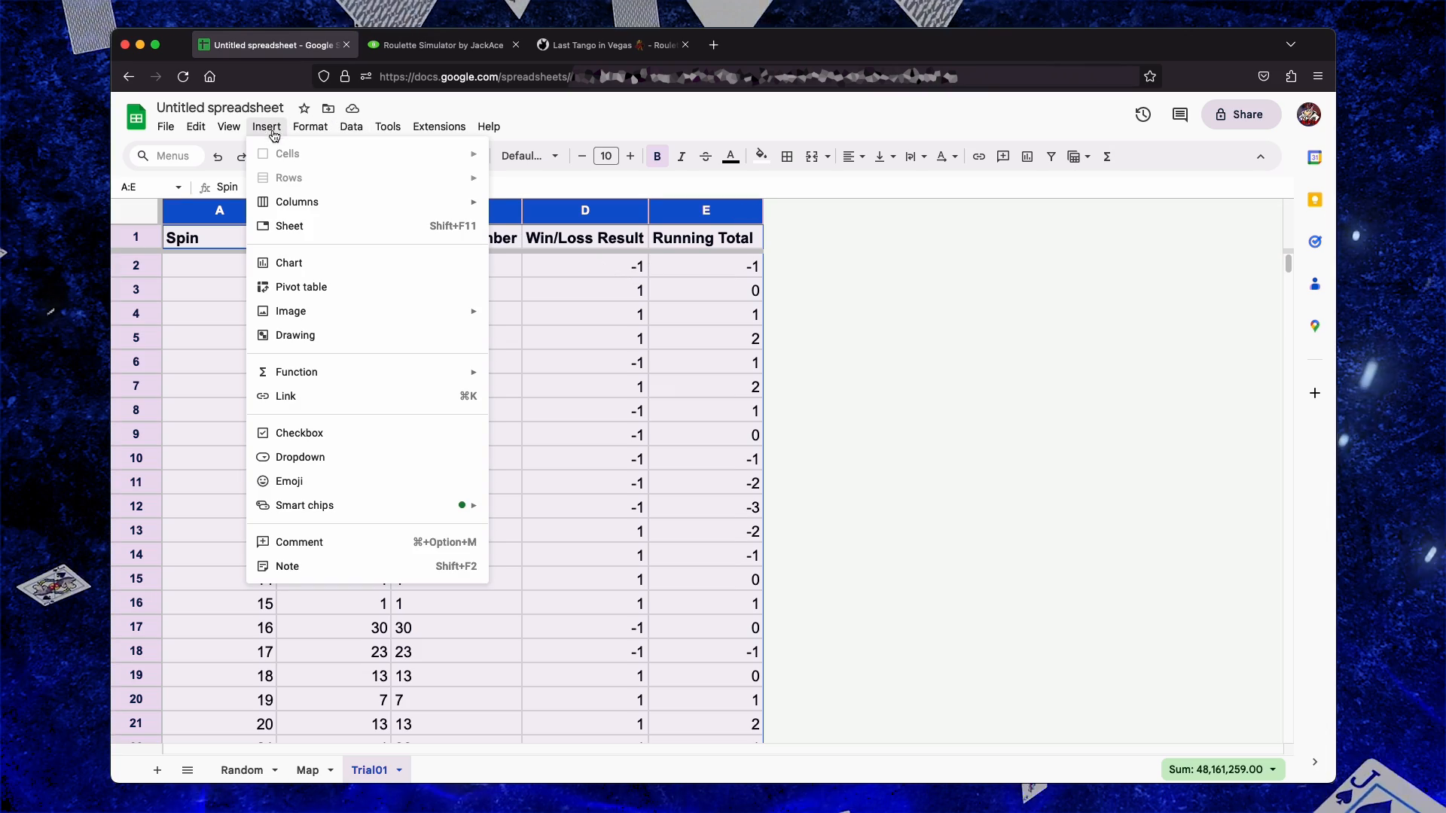
{"action": "left_click", "coordinate": [291, 263]}
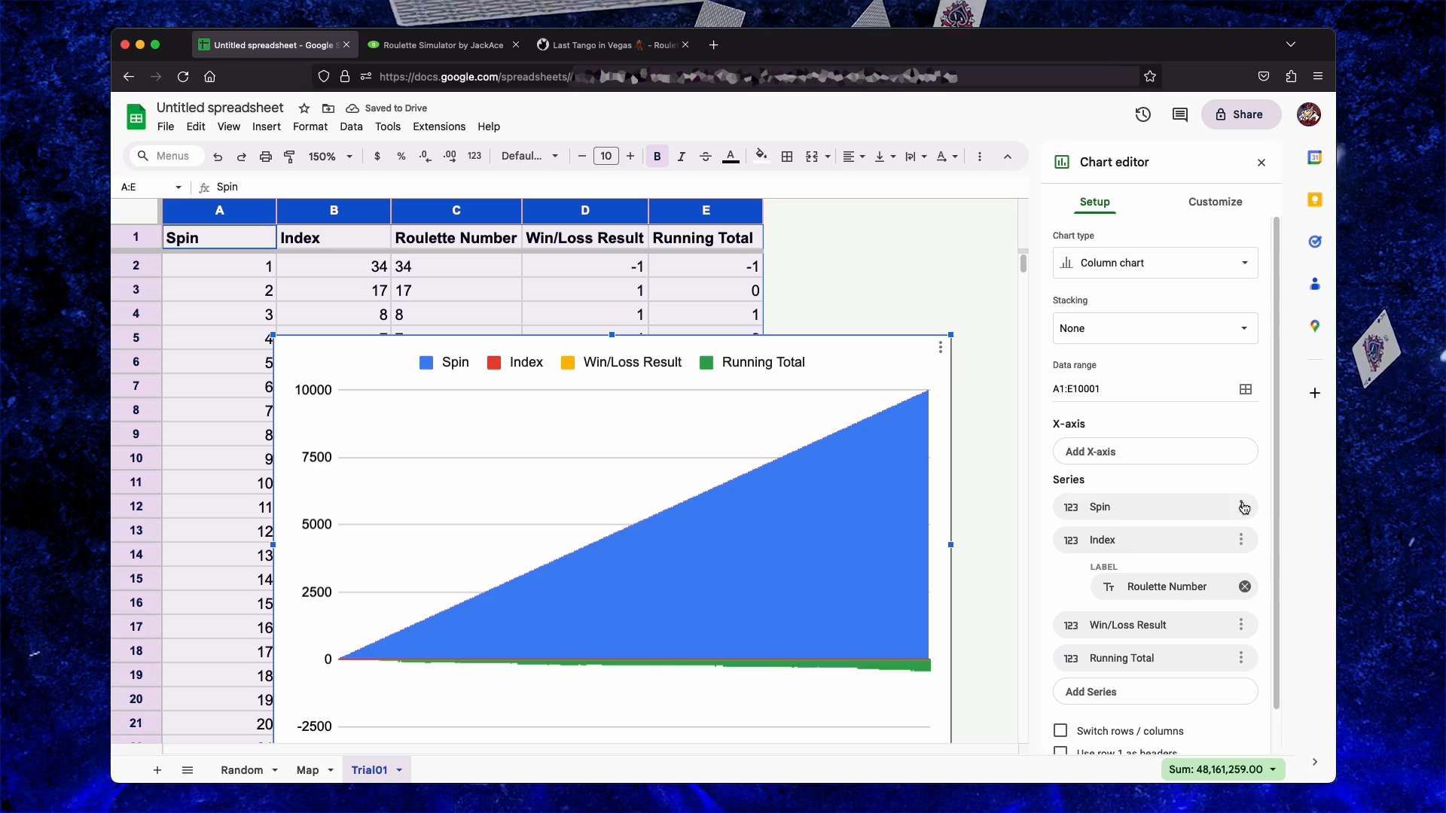
Remove the default series from the chart and set Spin as its X-axis
{"action": "left_click", "coordinate": [1218, 563]}
{"action": "left_click", "coordinate": [1160, 452]}
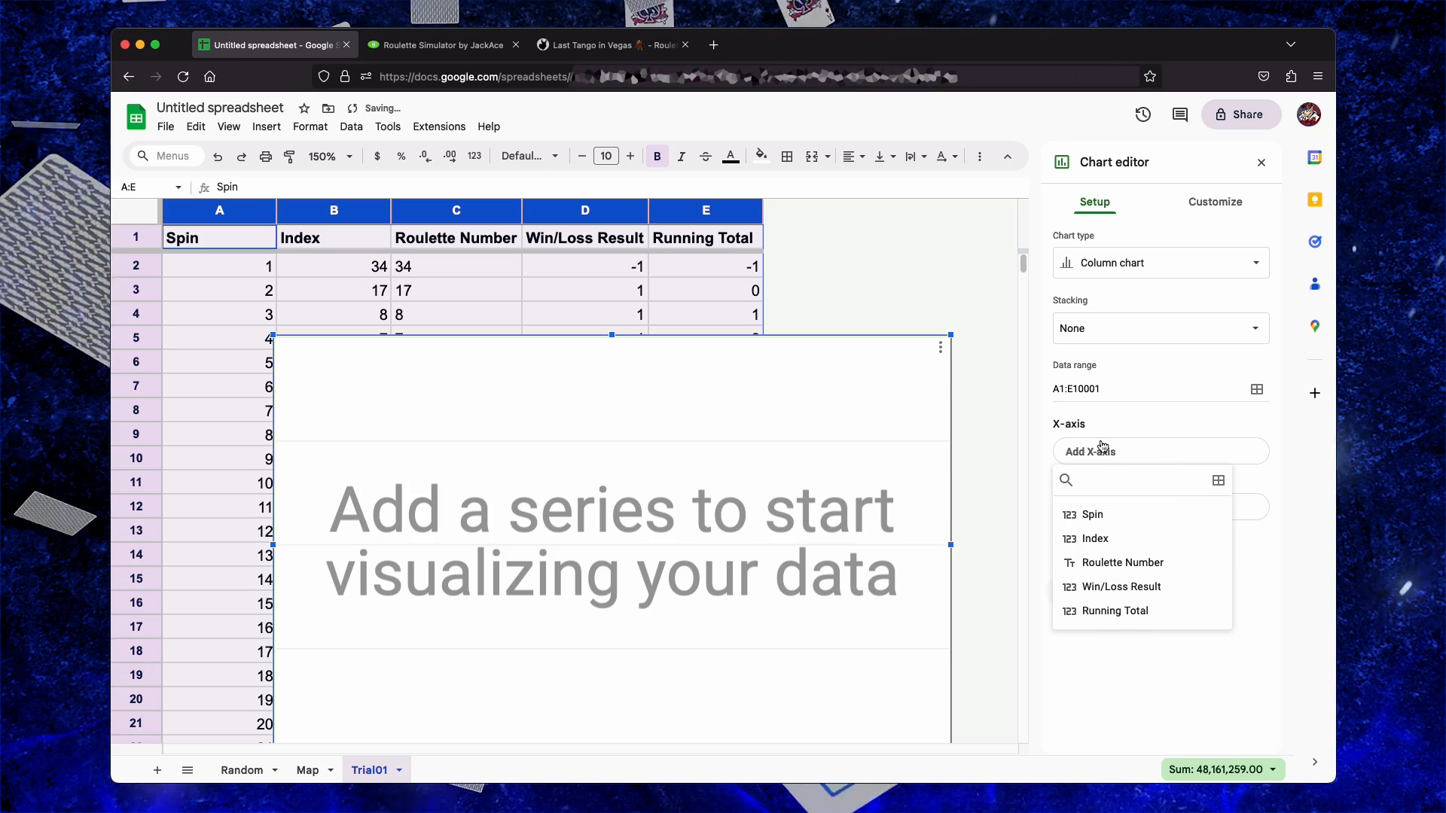
{"action": "left_click", "coordinate": [1093, 515]}
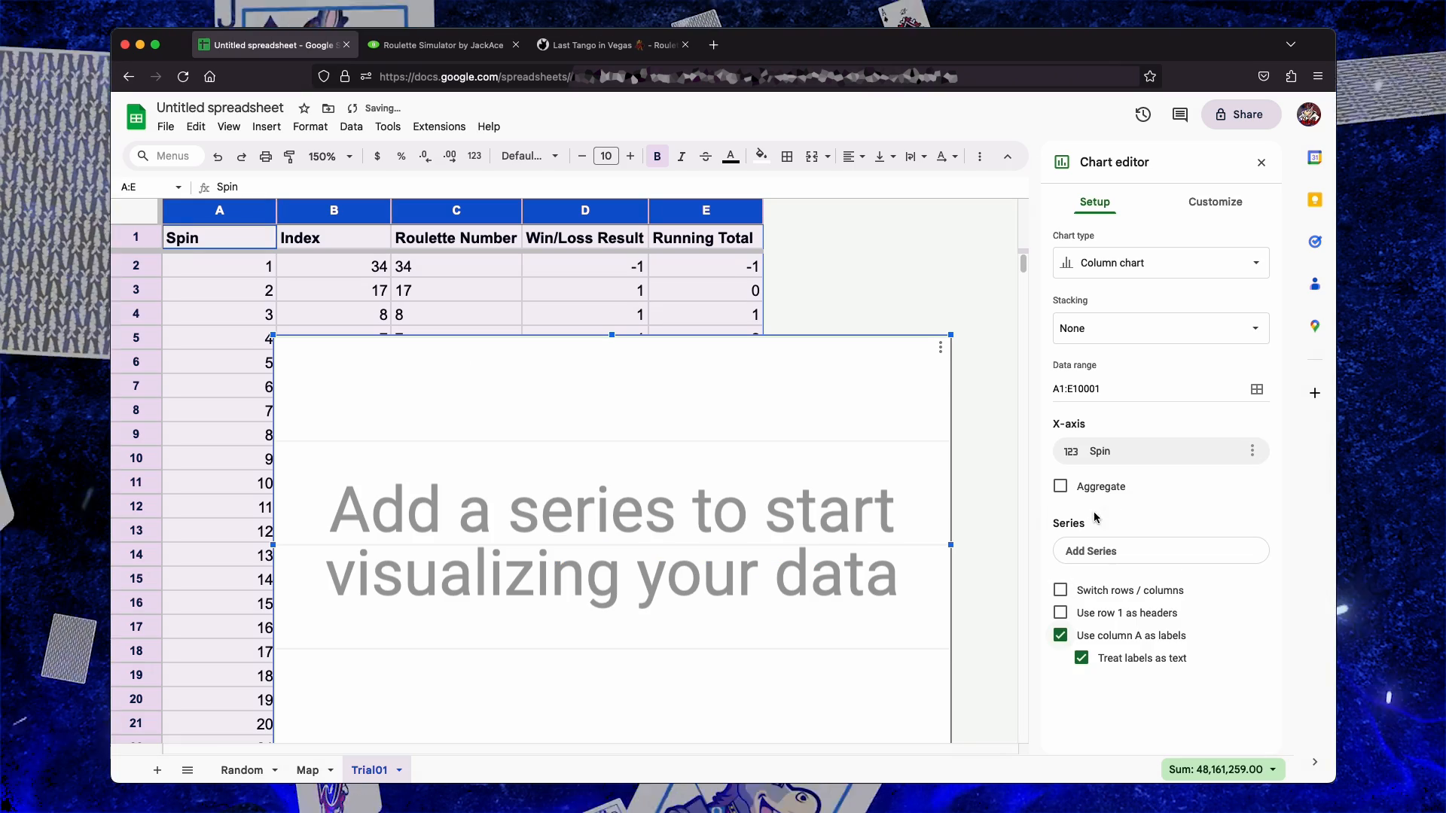
Add Running Total as the chart's series and change the chart type to a line chart
{"action": "left_click", "coordinate": [1119, 552]}
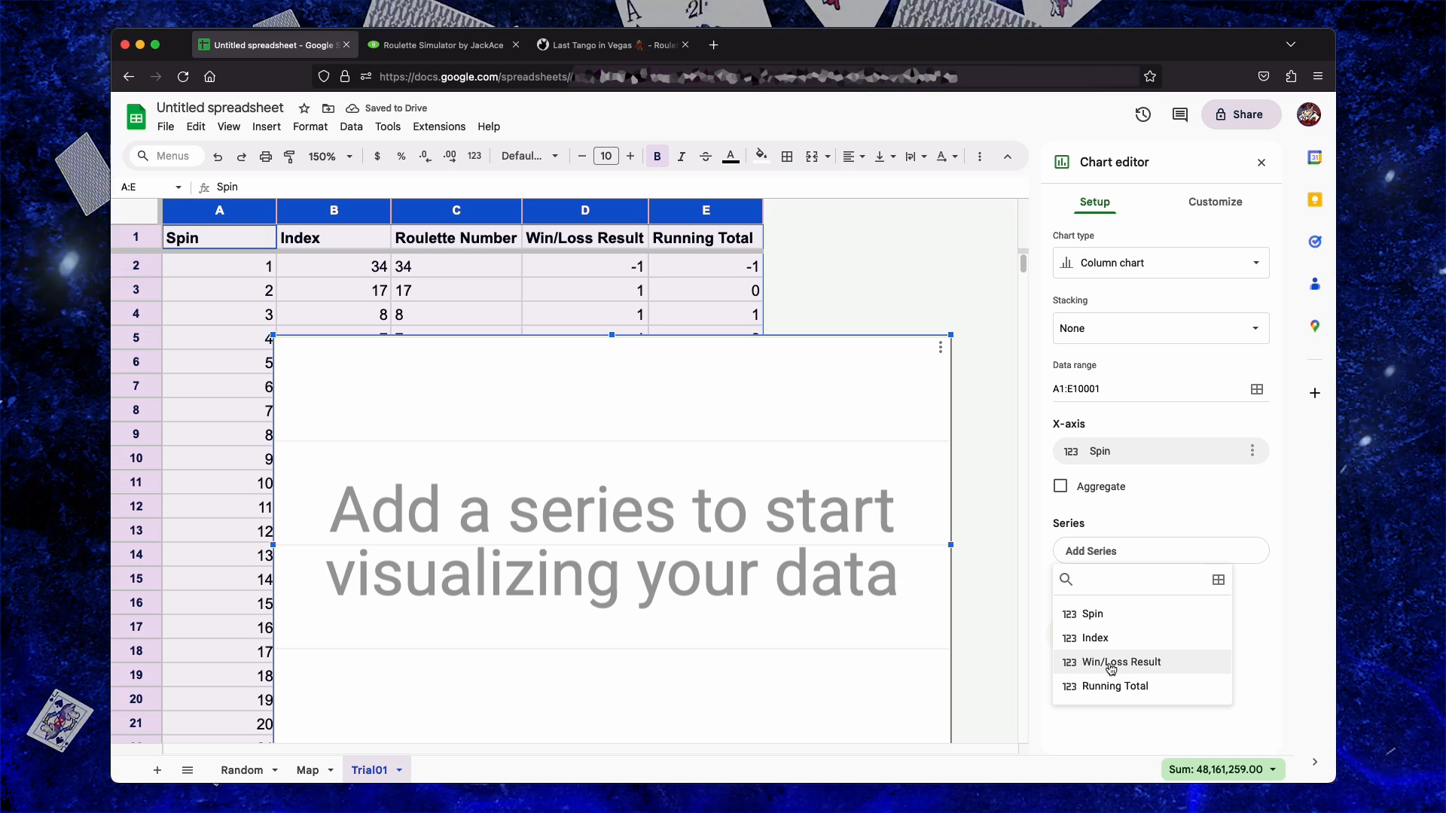
{"action": "left_click", "coordinate": [1116, 687]}
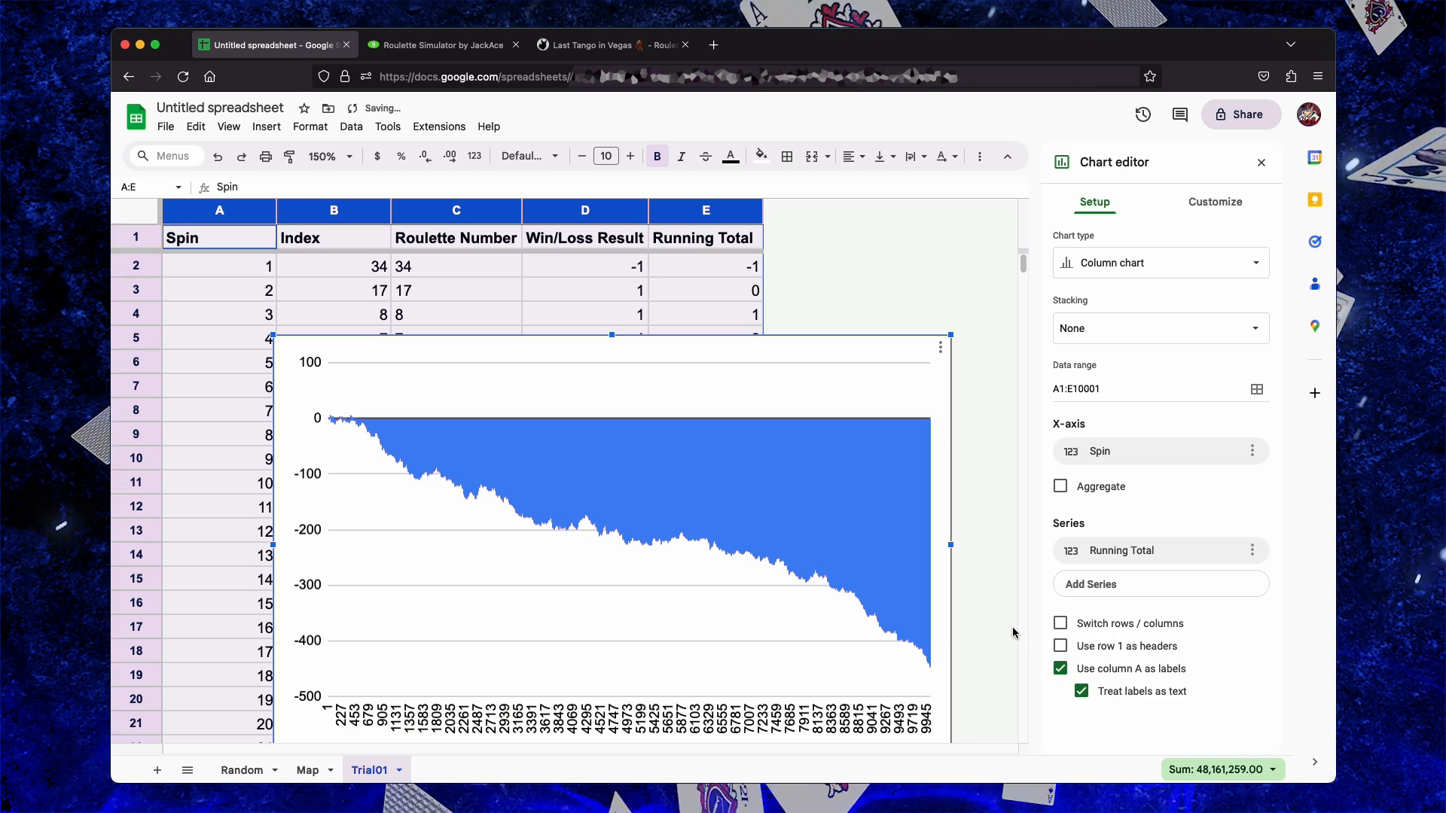
{"action": "left_click", "coordinate": [1104, 267]}
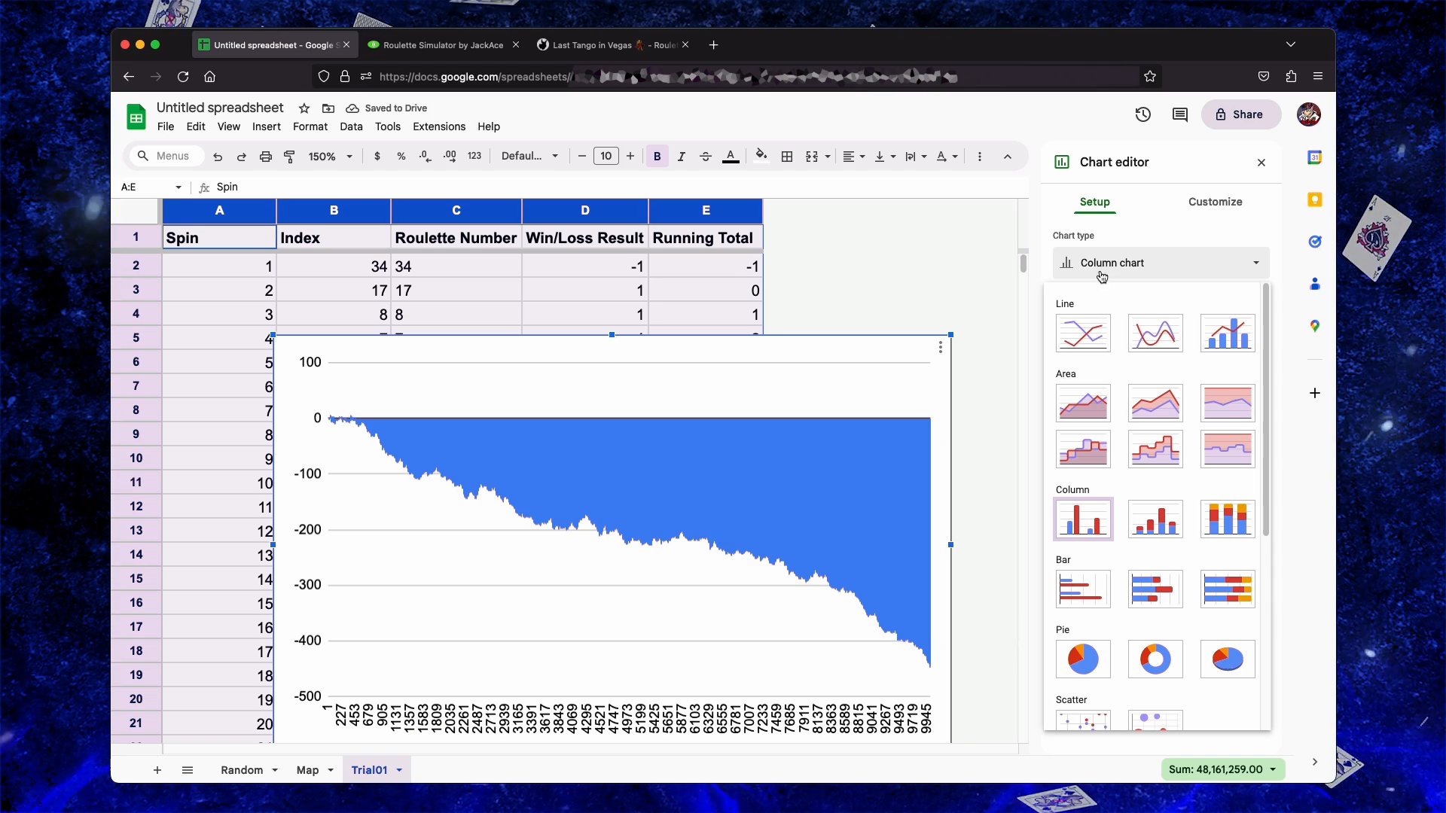
{"action": "left_click", "coordinate": [1088, 334]}
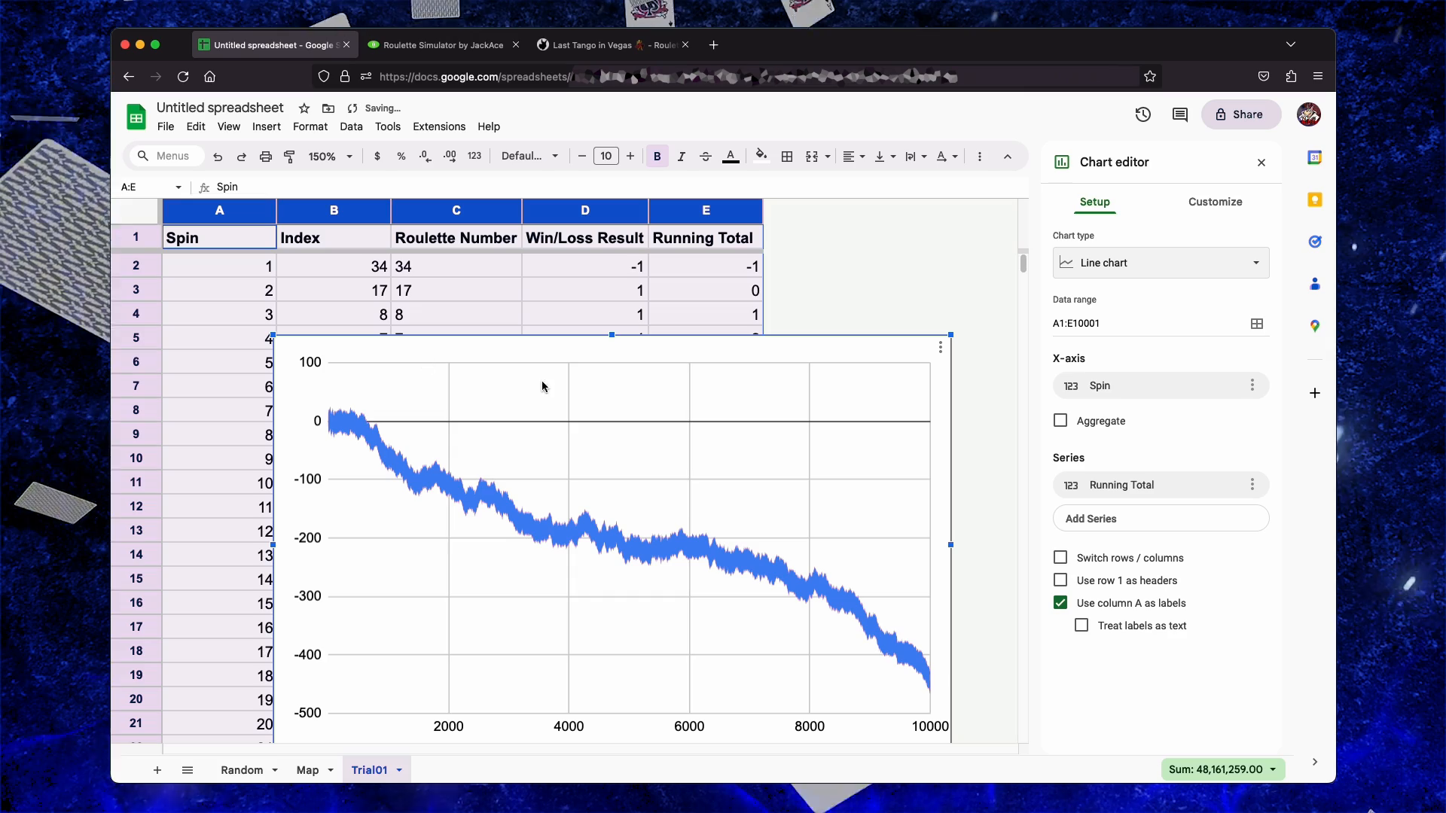
Move the running total line chart to its own sheet and name that sheet "Trial01 - Graph"
{"action": "left_click", "coordinate": [940, 351]}
{"action": "left_click", "coordinate": [982, 491]}
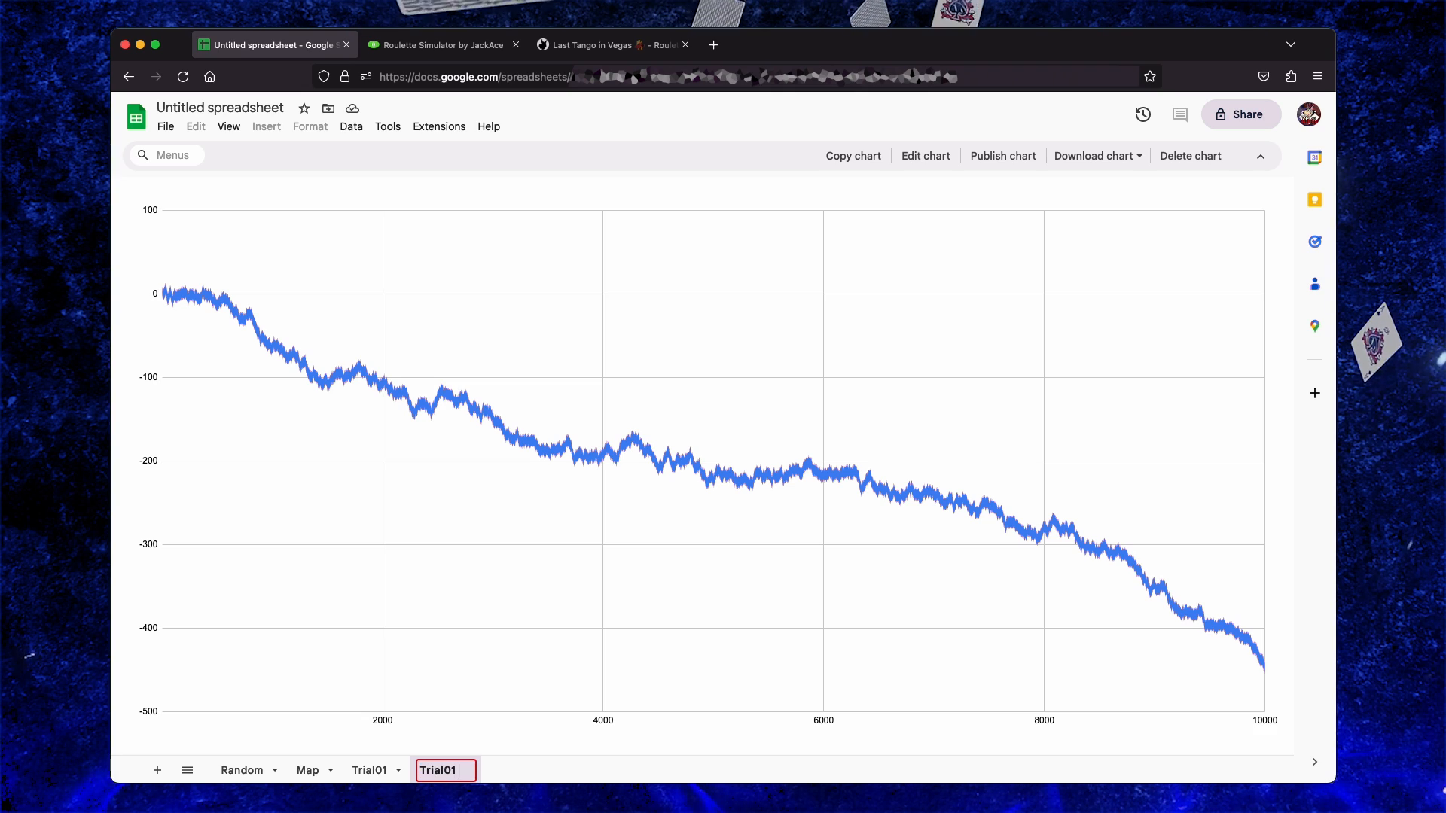
{"action": "type", "text": "Trial01 - Graph"}
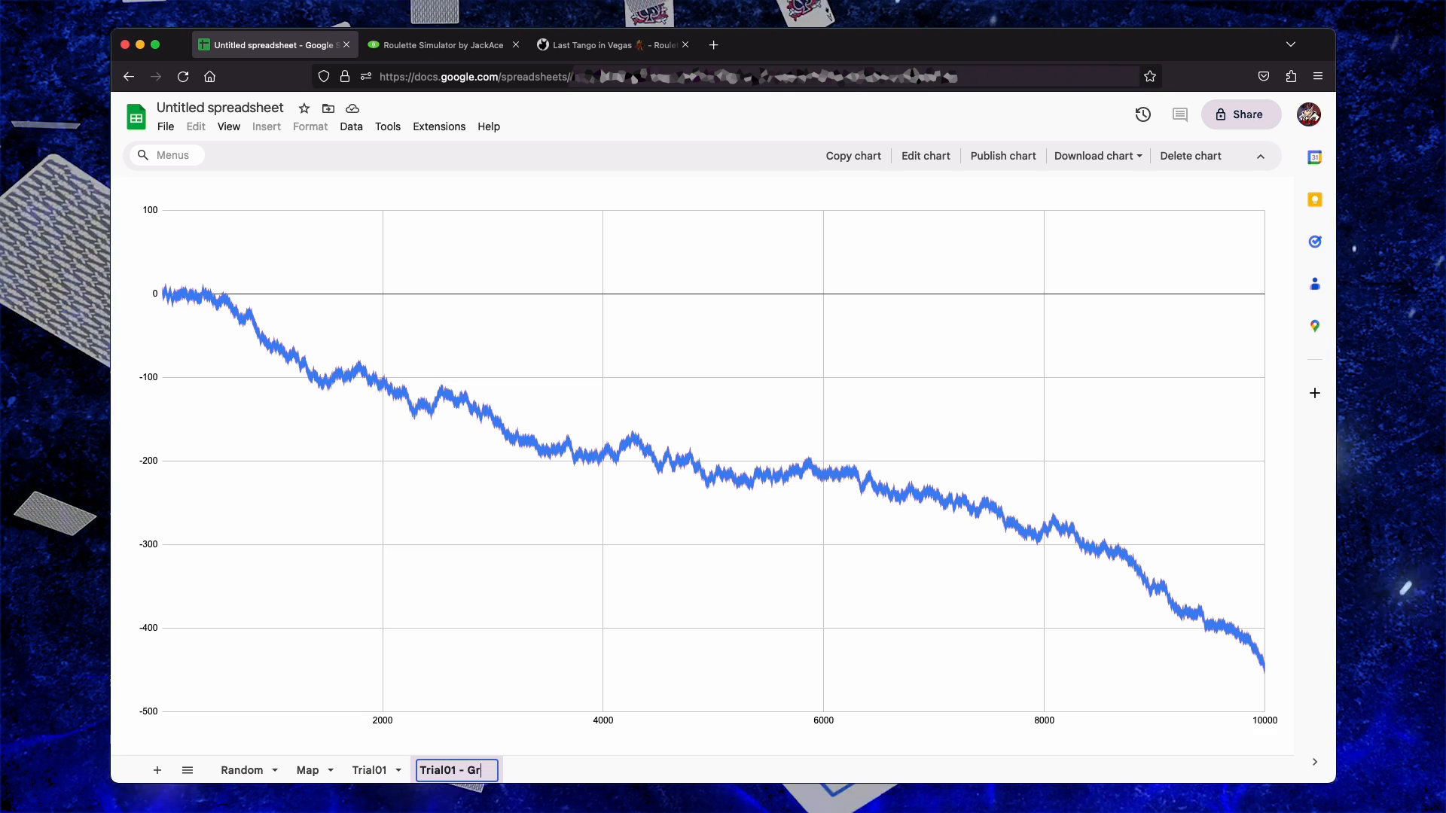
{"action": "key", "text": "Return"}
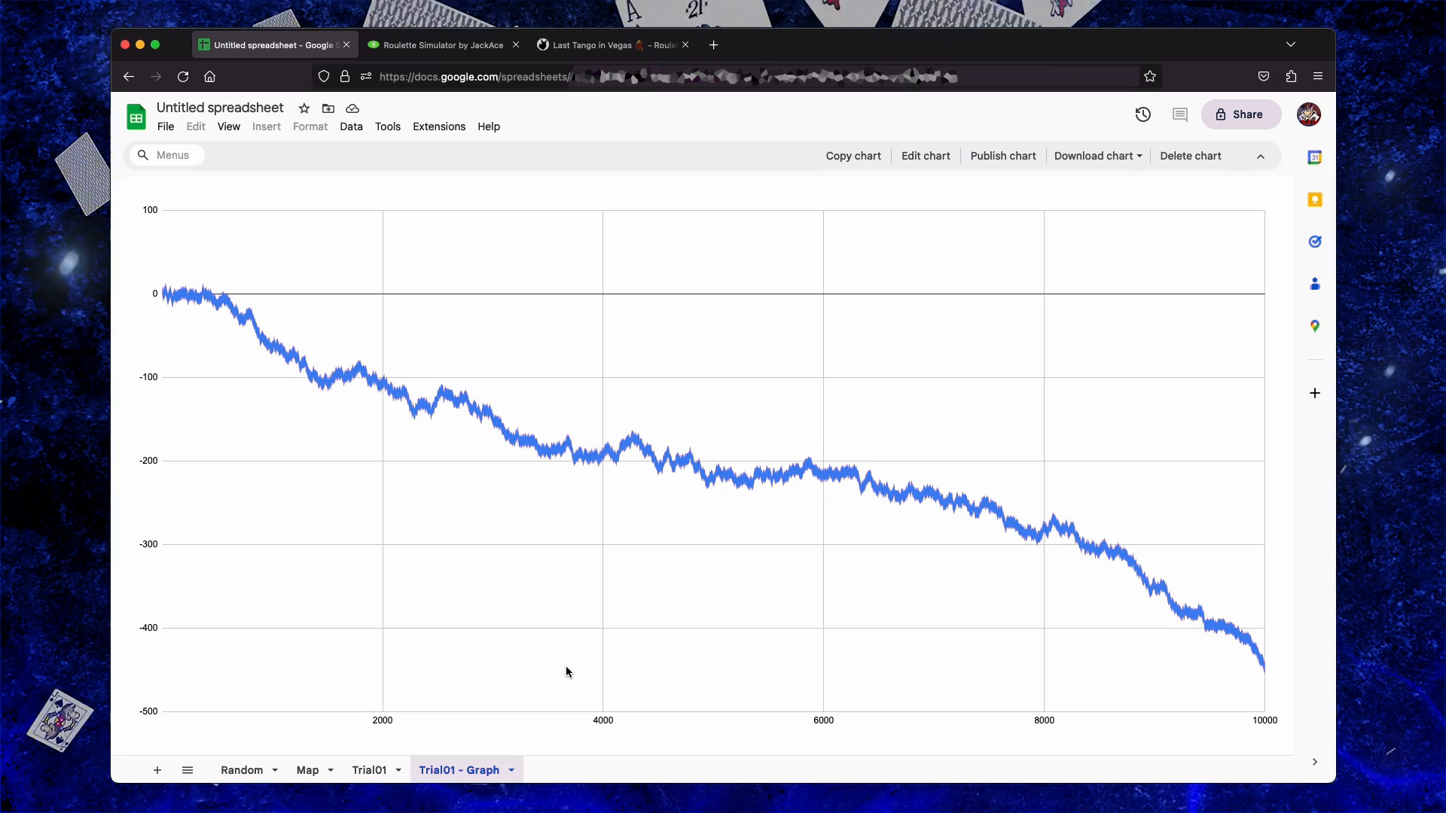
Insert a column before Running Total on the Trial01 sheet and head it "Expected Result"
{"action": "left_click", "coordinate": [374, 772]}
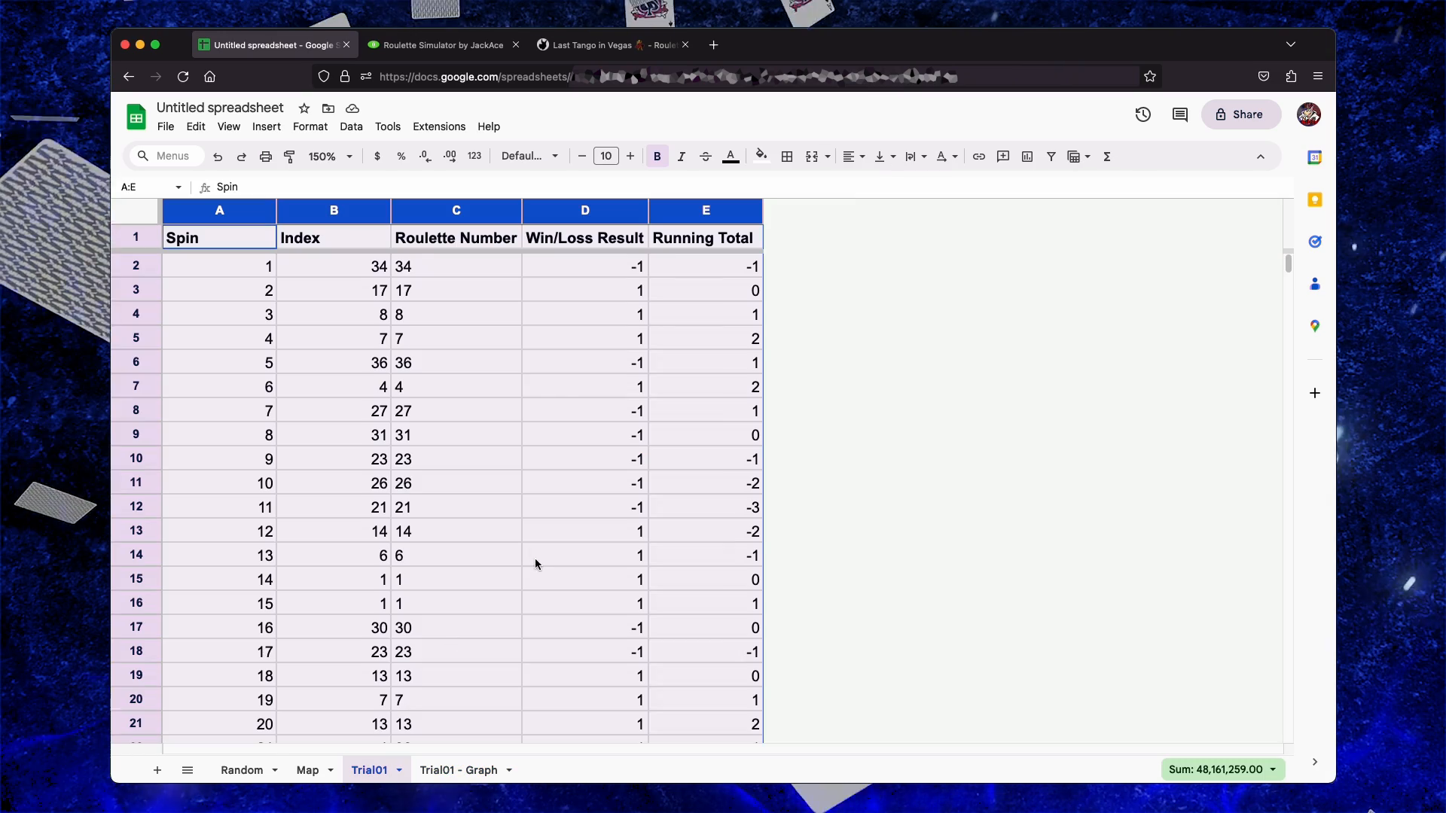
{"action": "left_click", "coordinate": [586, 362]}
{"action": "left_click", "coordinate": [667, 206]}
{"action": "right_click", "coordinate": [668, 206]}
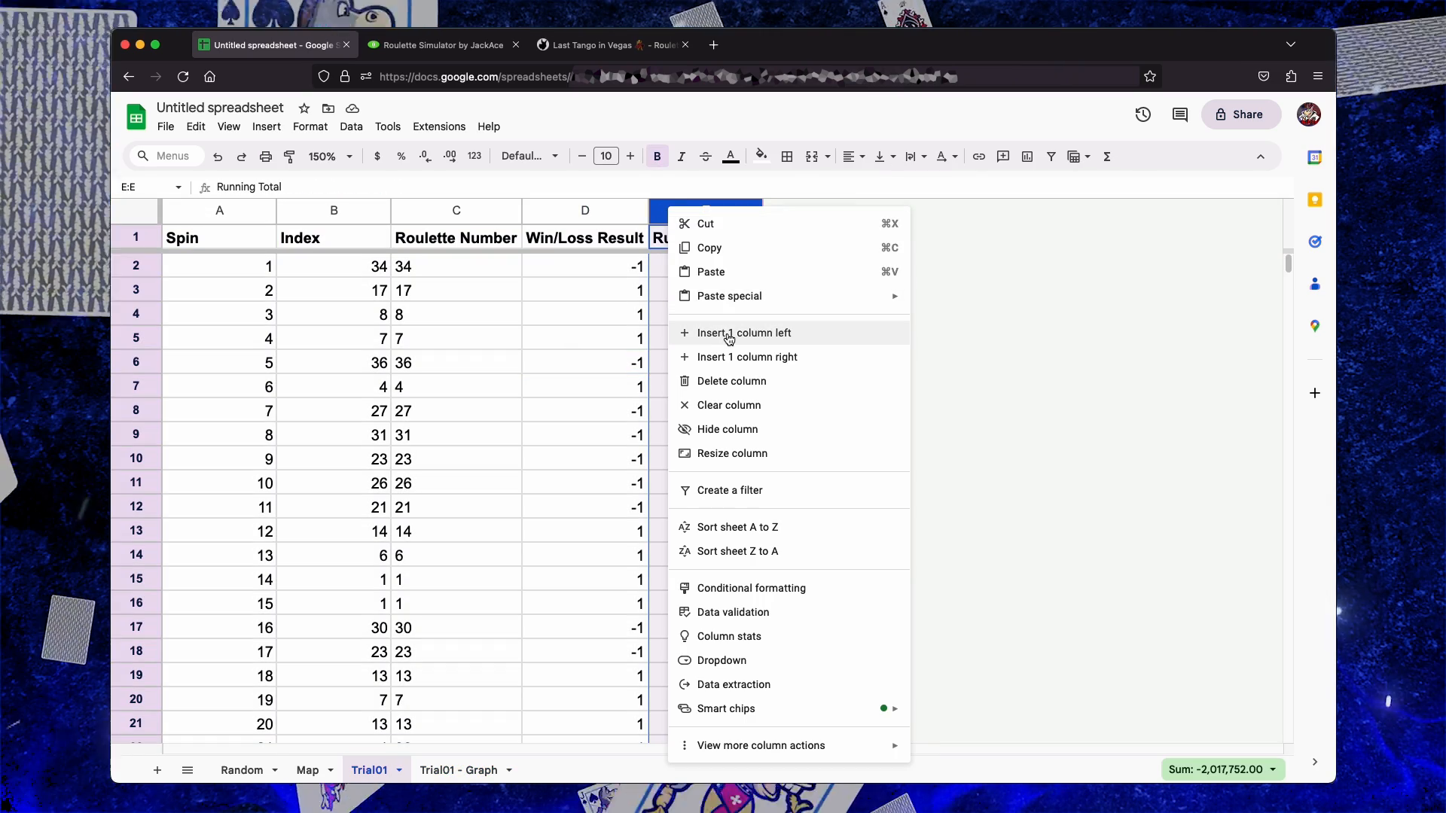
{"action": "left_click", "coordinate": [715, 328]}
{"action": "left_click", "coordinate": [705, 238]}
{"action": "type", "text": "Expected Res"}
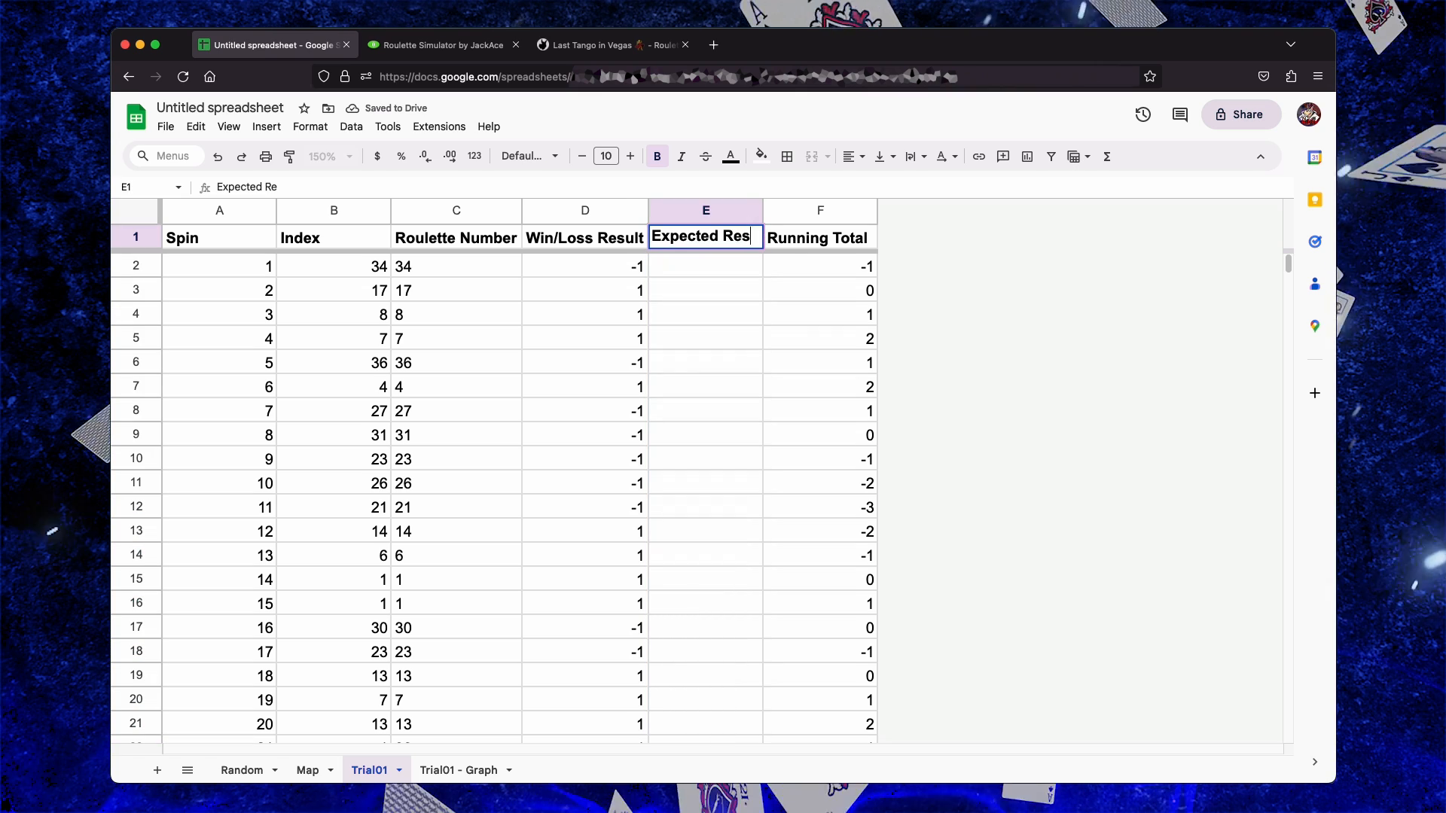
{"action": "type", "text": "ult"}
{"action": "key", "text": "Tab"}
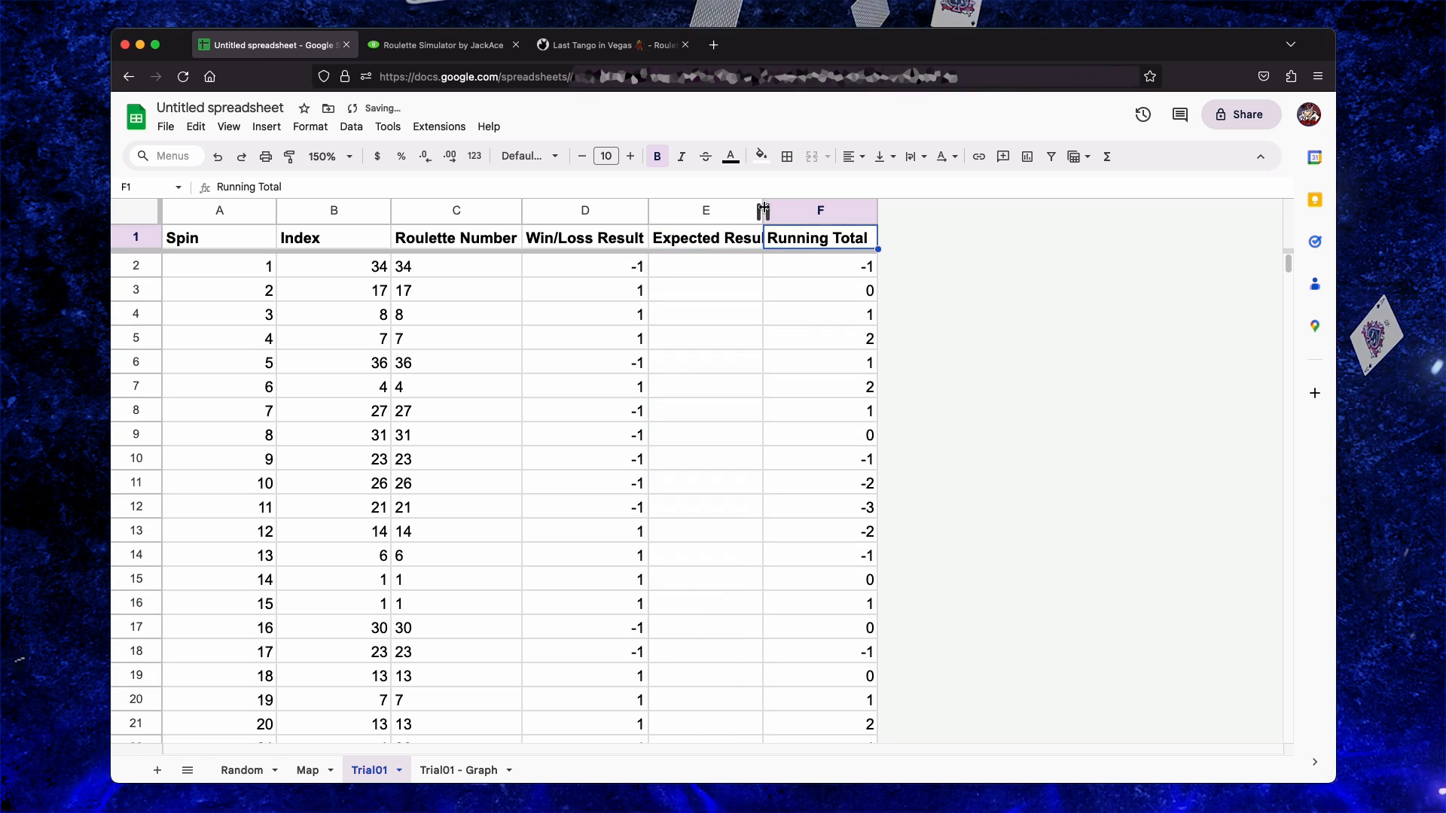
Start the first spin's Expected Result formula in E2 with =A2*IF(
{"action": "left_click", "coordinate": [739, 267]}
{"action": "type", "text": "="}
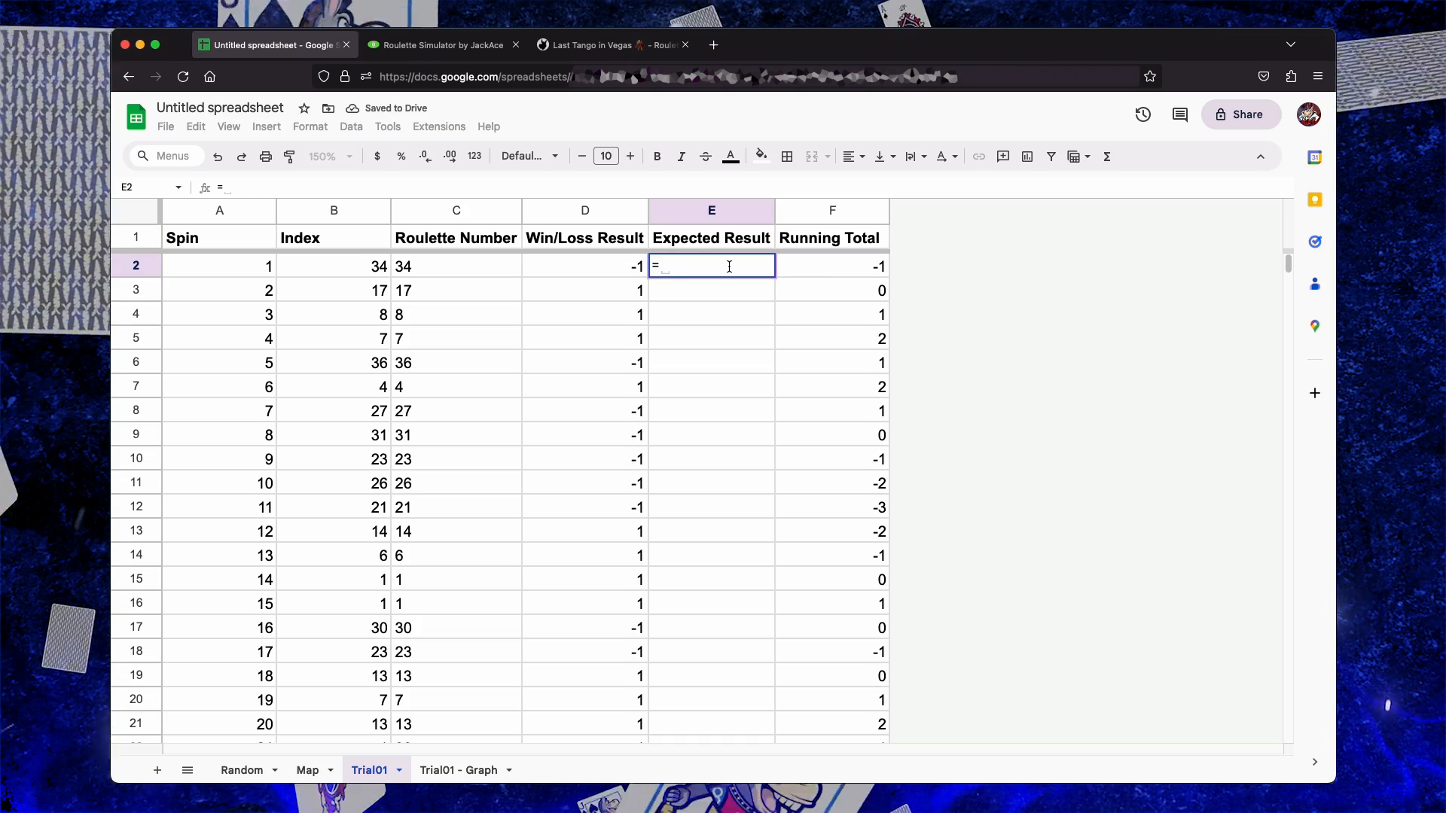
{"action": "key", "text": "Left"}
{"action": "key", "text": "Left"}
{"action": "key", "text": "Left"}
{"action": "key", "text": "Left"}
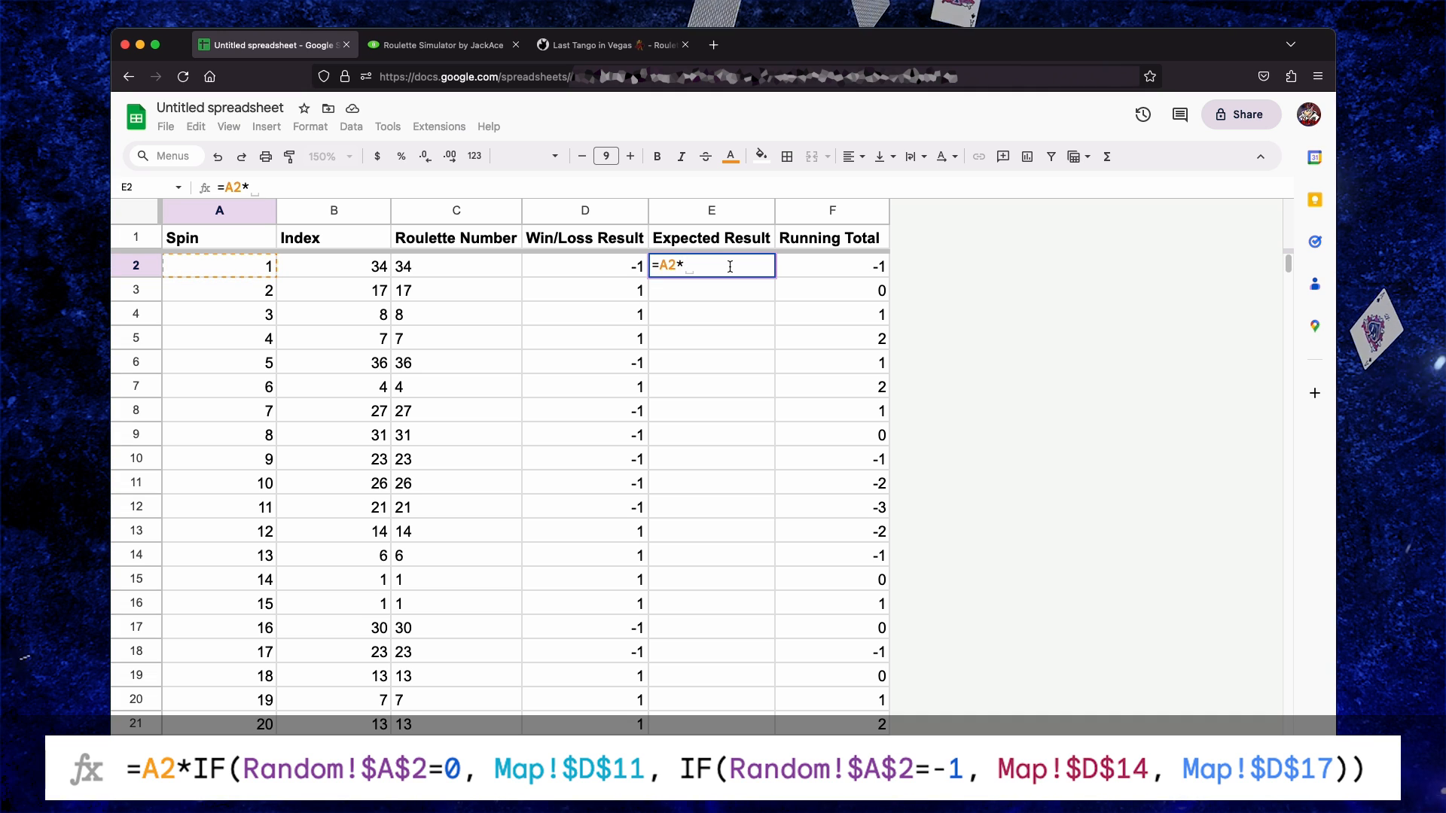
{"action": "type", "text": "*"}
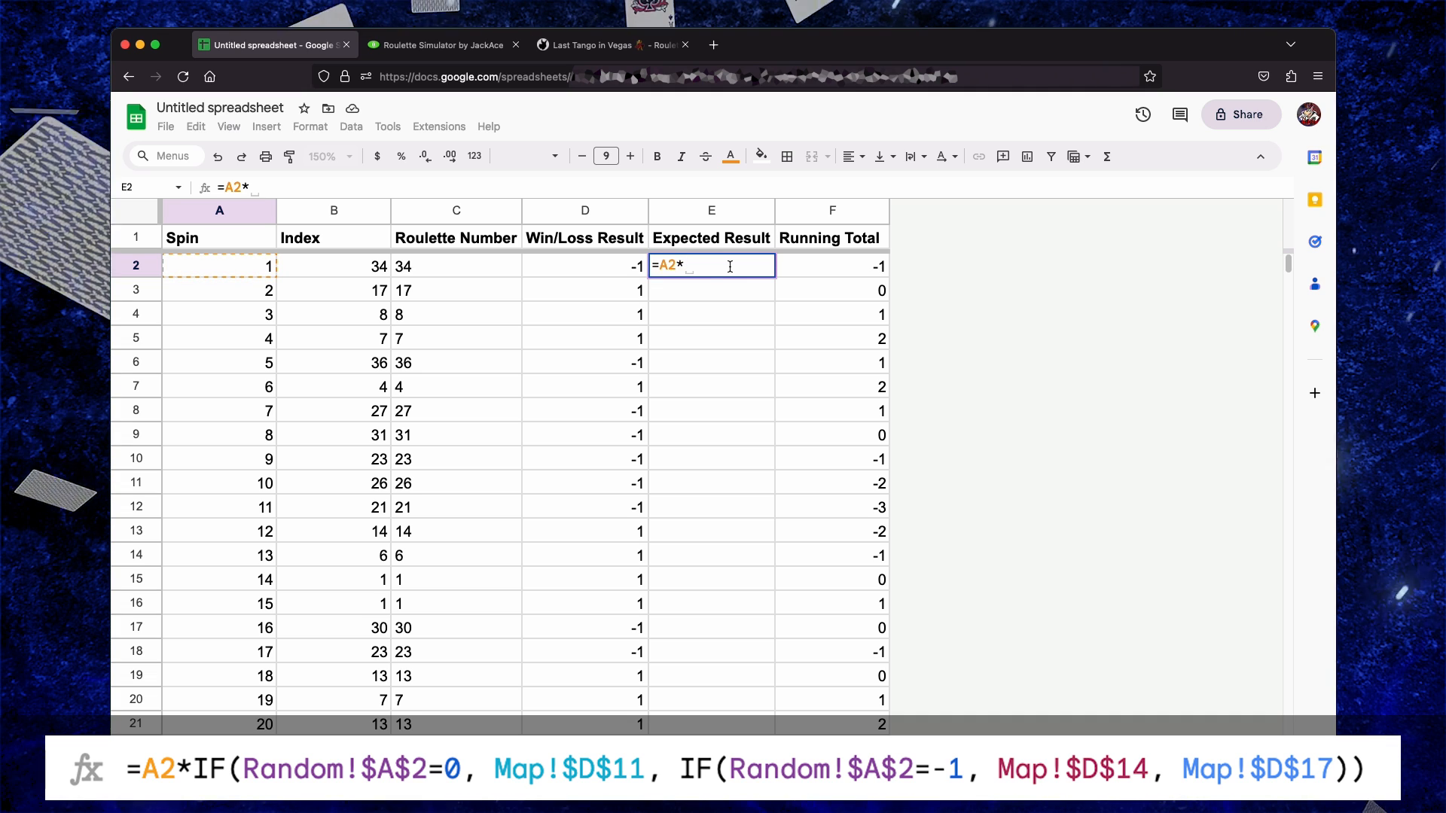
{"action": "type", "text": "IF("}
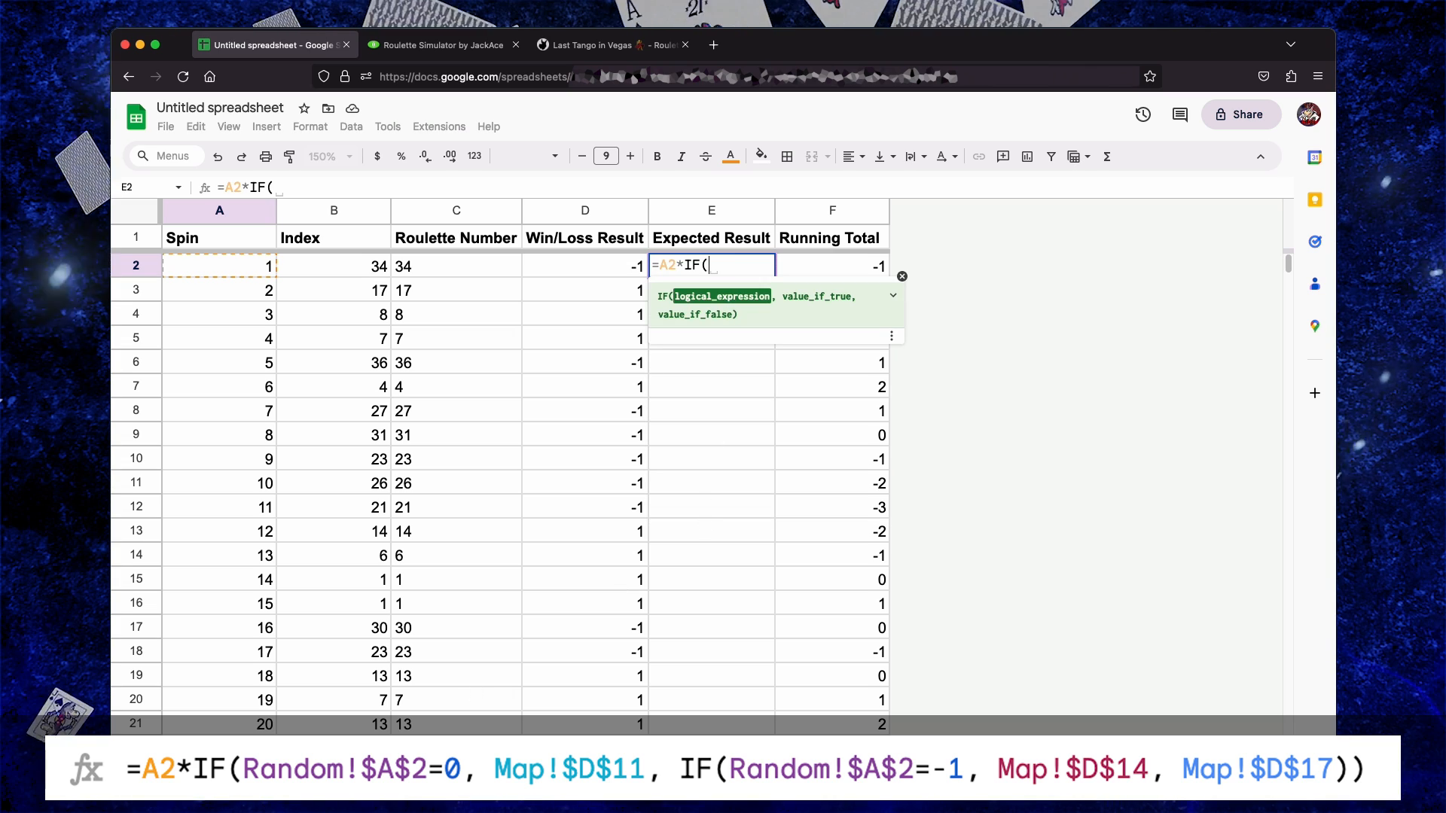
Add the condition Random!$A$2=0 to the IF in E2, using an absolute reference to the wheel type cell
{"action": "left_click", "coordinate": [278, 757]}
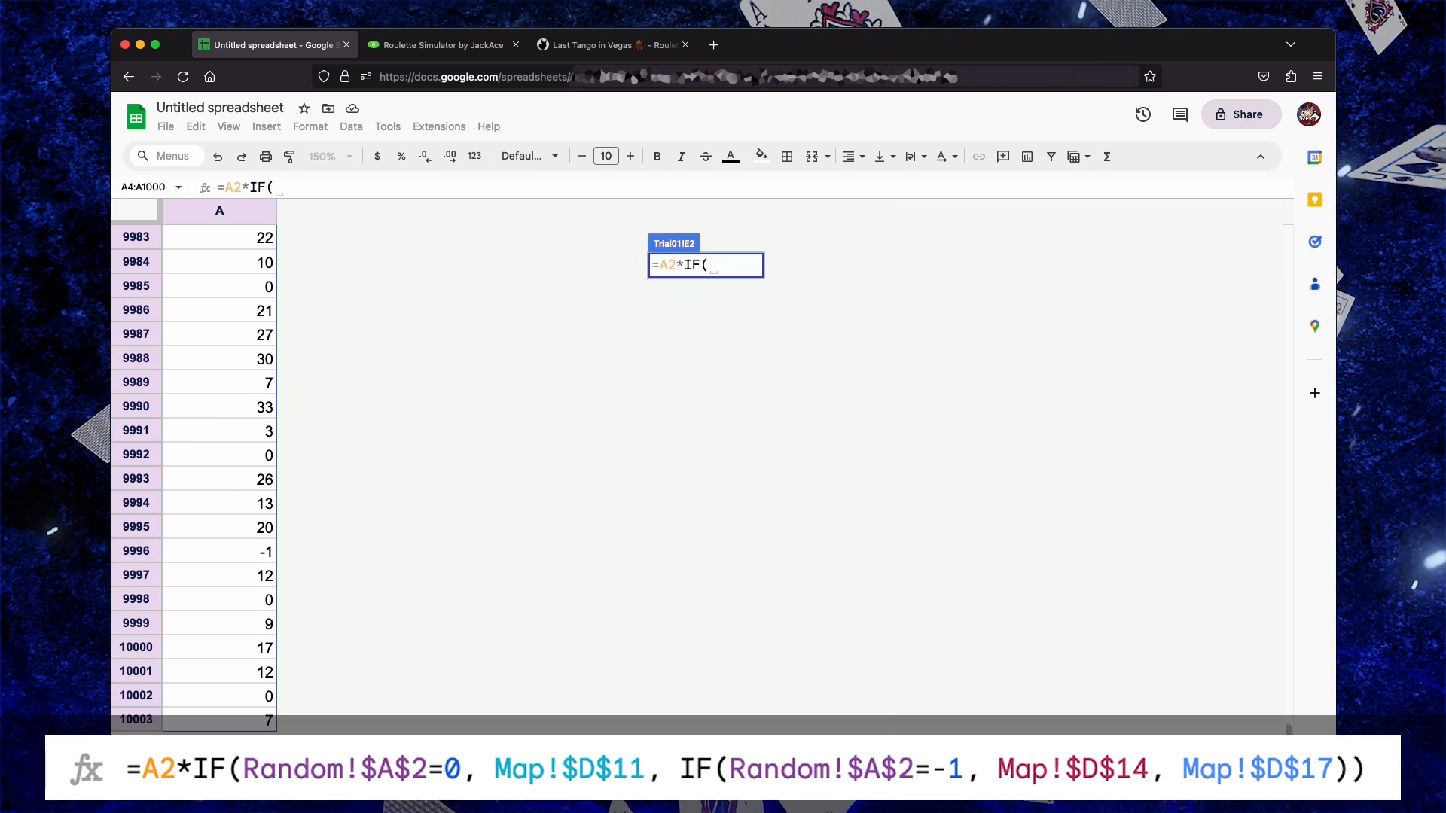
{"action": "scroll", "coordinate": [286, 253], "scroll_direction": "up", "scroll_amount": 20}
{"action": "left_click", "coordinate": [241, 260]}
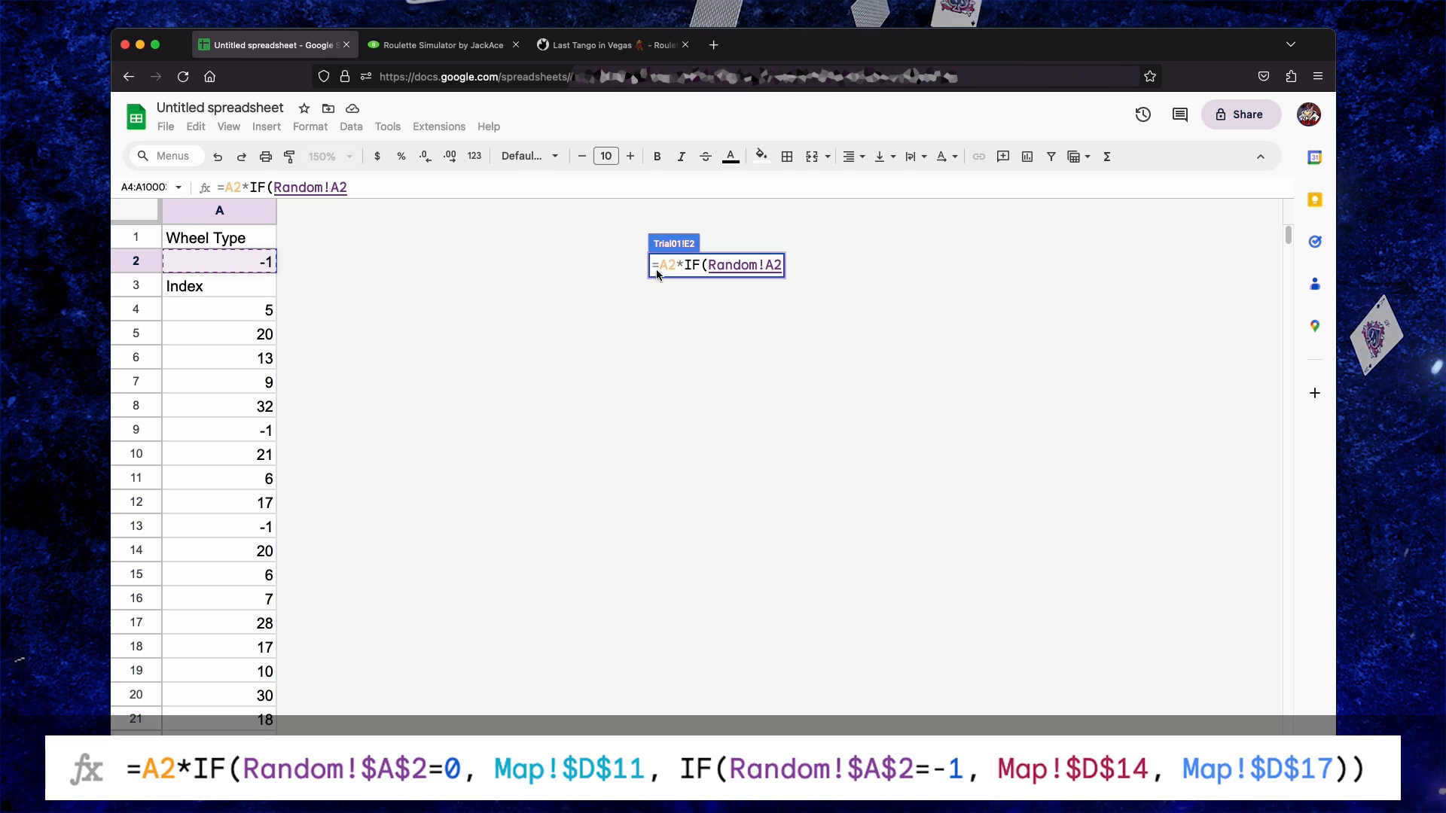
{"action": "left_click", "coordinate": [769, 265]}
{"action": "type", "text": "$"}
{"action": "key", "text": "Right"}
{"action": "type", "text": "$"}
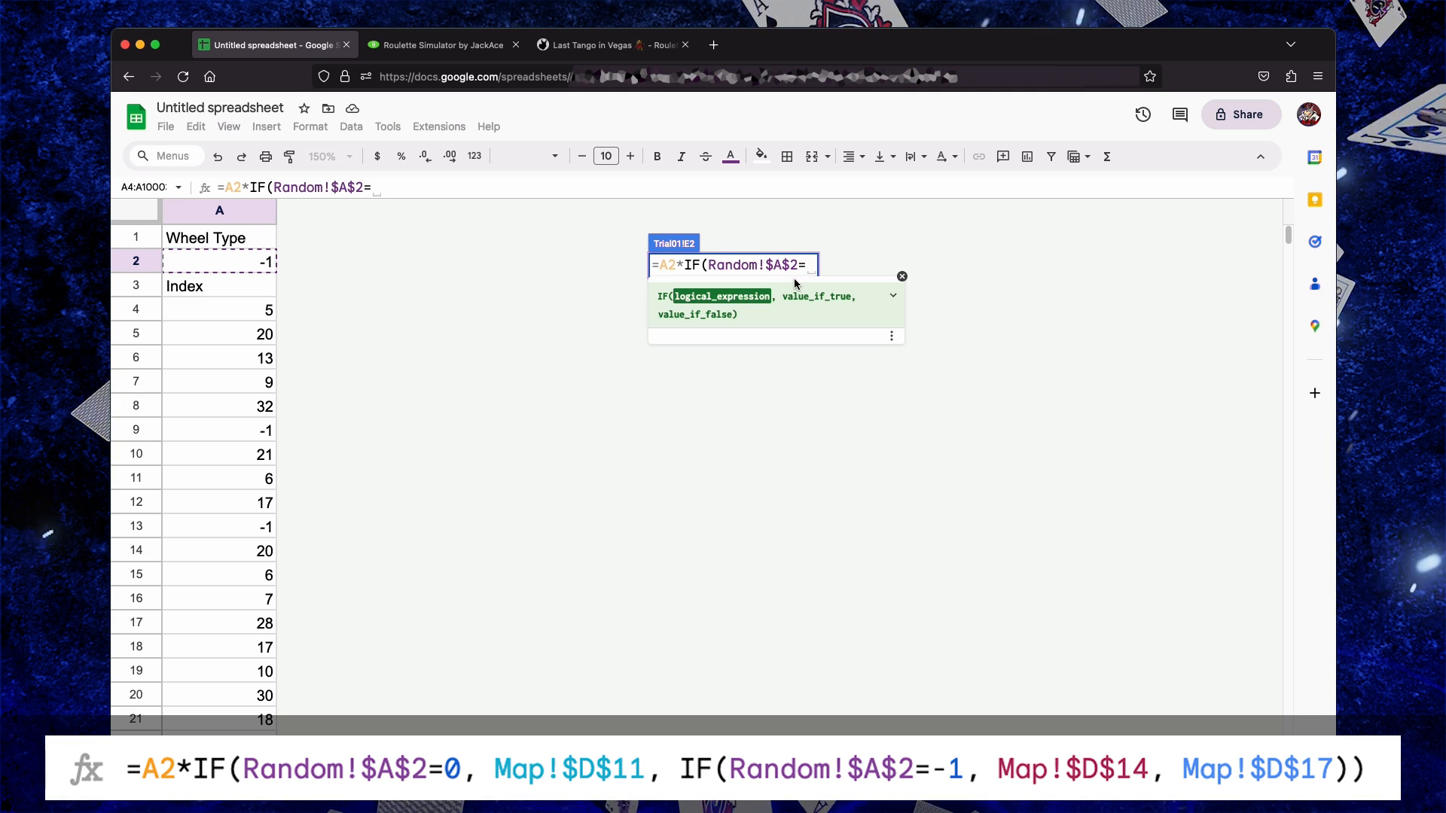
{"action": "type", "text": ","}
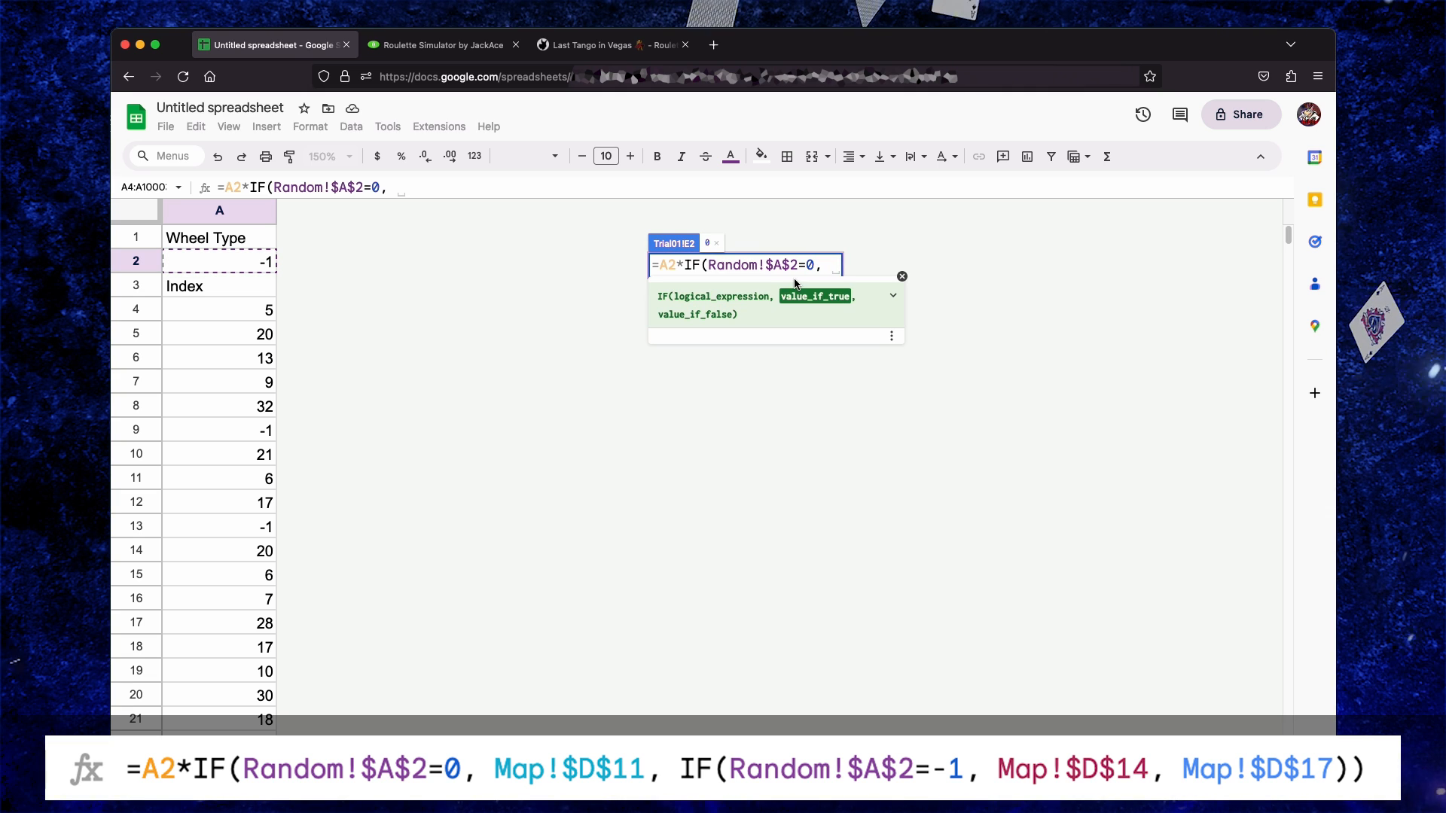
Use the Expected Loss 0 value, as absolute reference Map!$D$11, for the IF's true result
{"action": "left_click", "coordinate": [218, 768]}
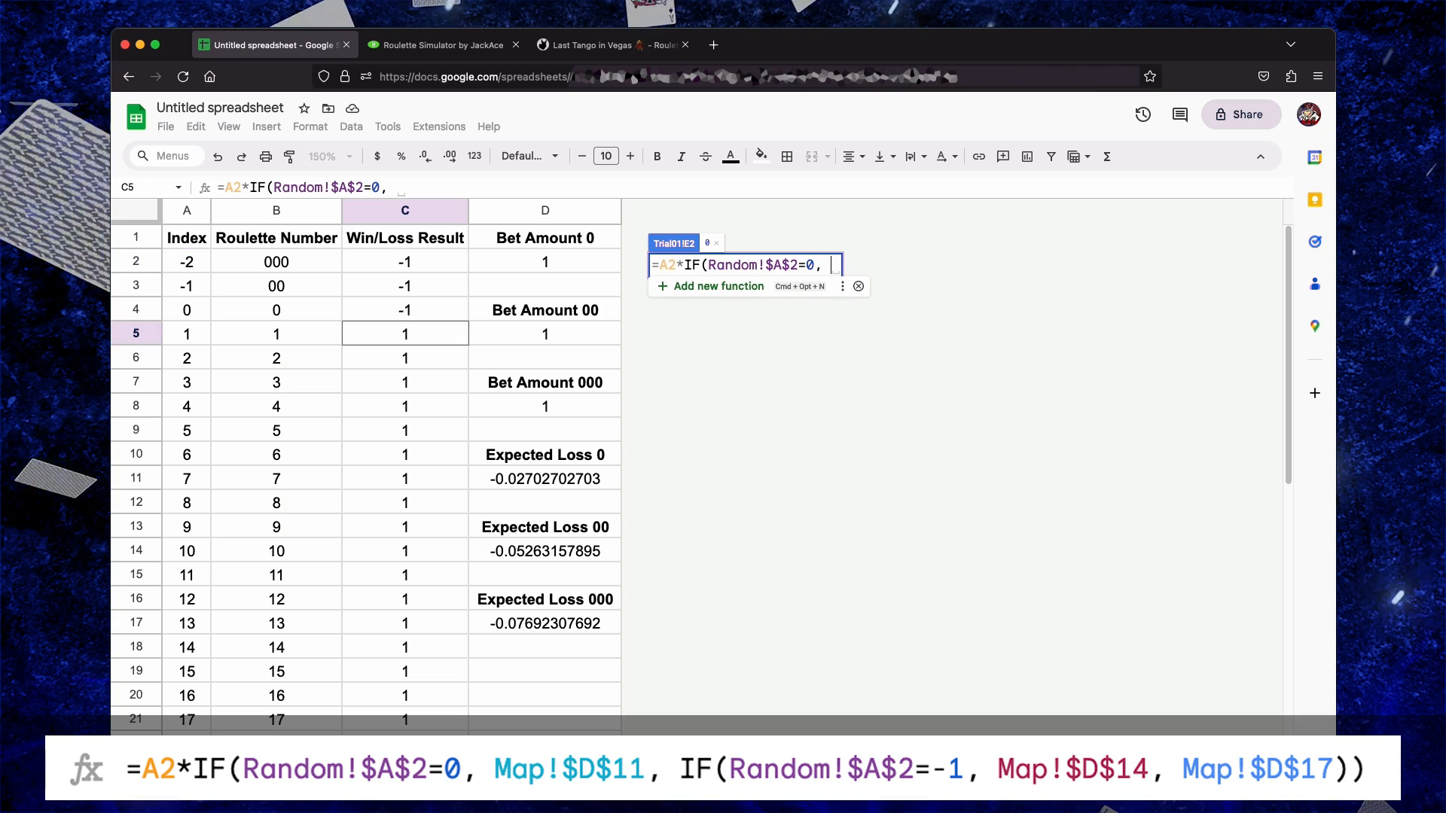
{"action": "left_click", "coordinate": [561, 478]}
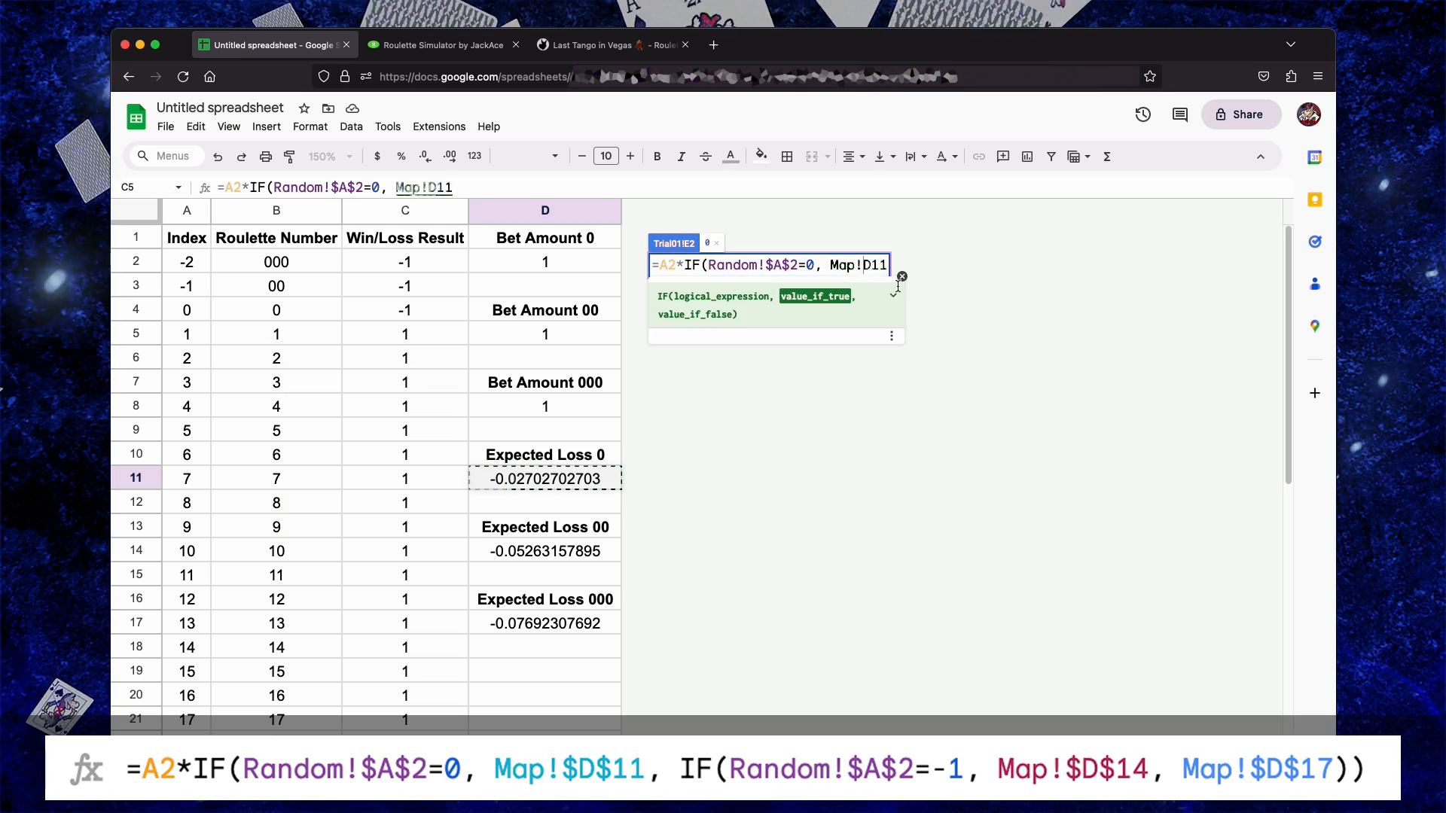
{"action": "key", "text": "F4"}
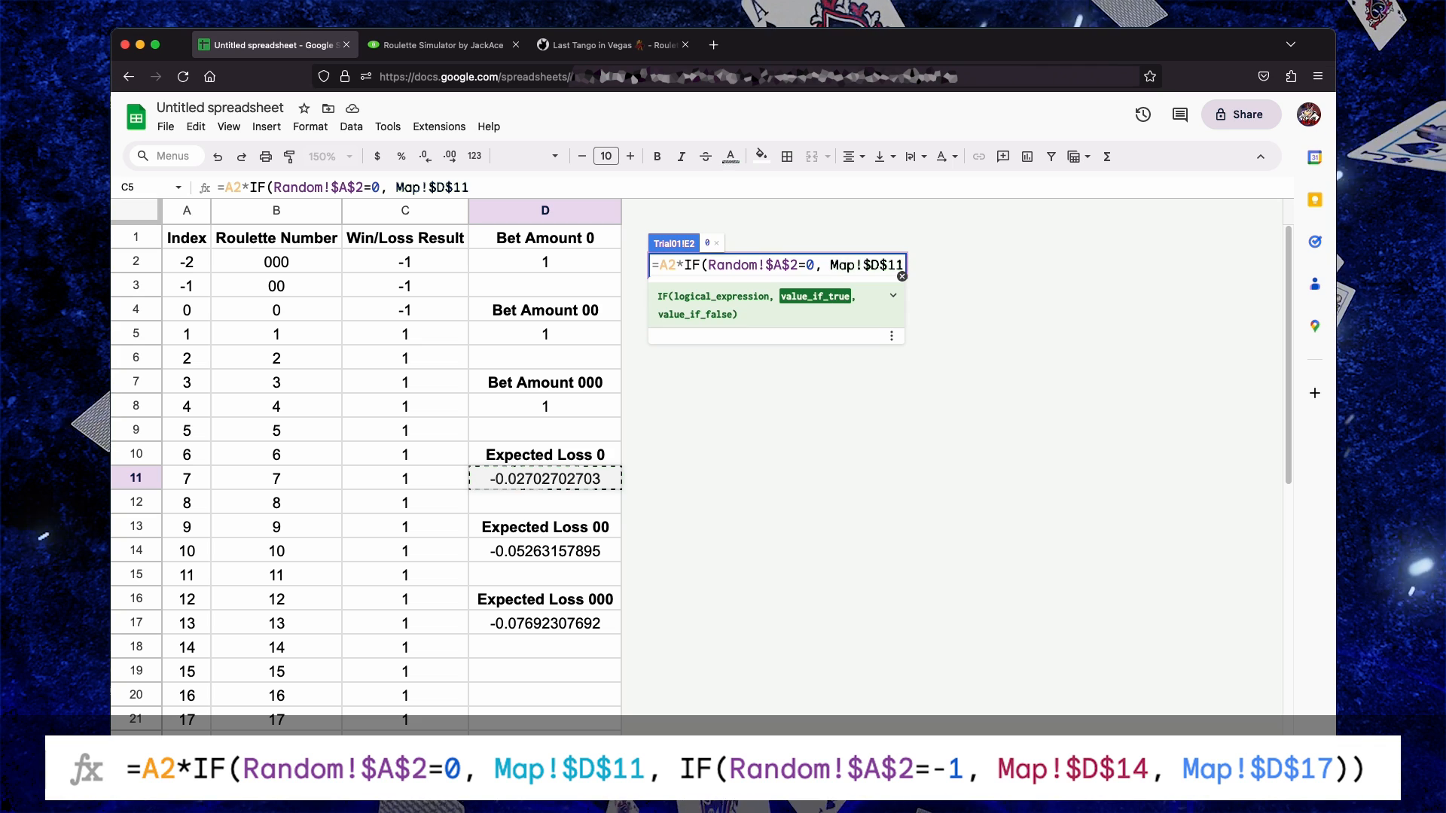
Add a nested IF to the formula that tests Random!$A$2=-1 and returns Map!$D$14 when true
{"action": "type", "text": ", IF"}
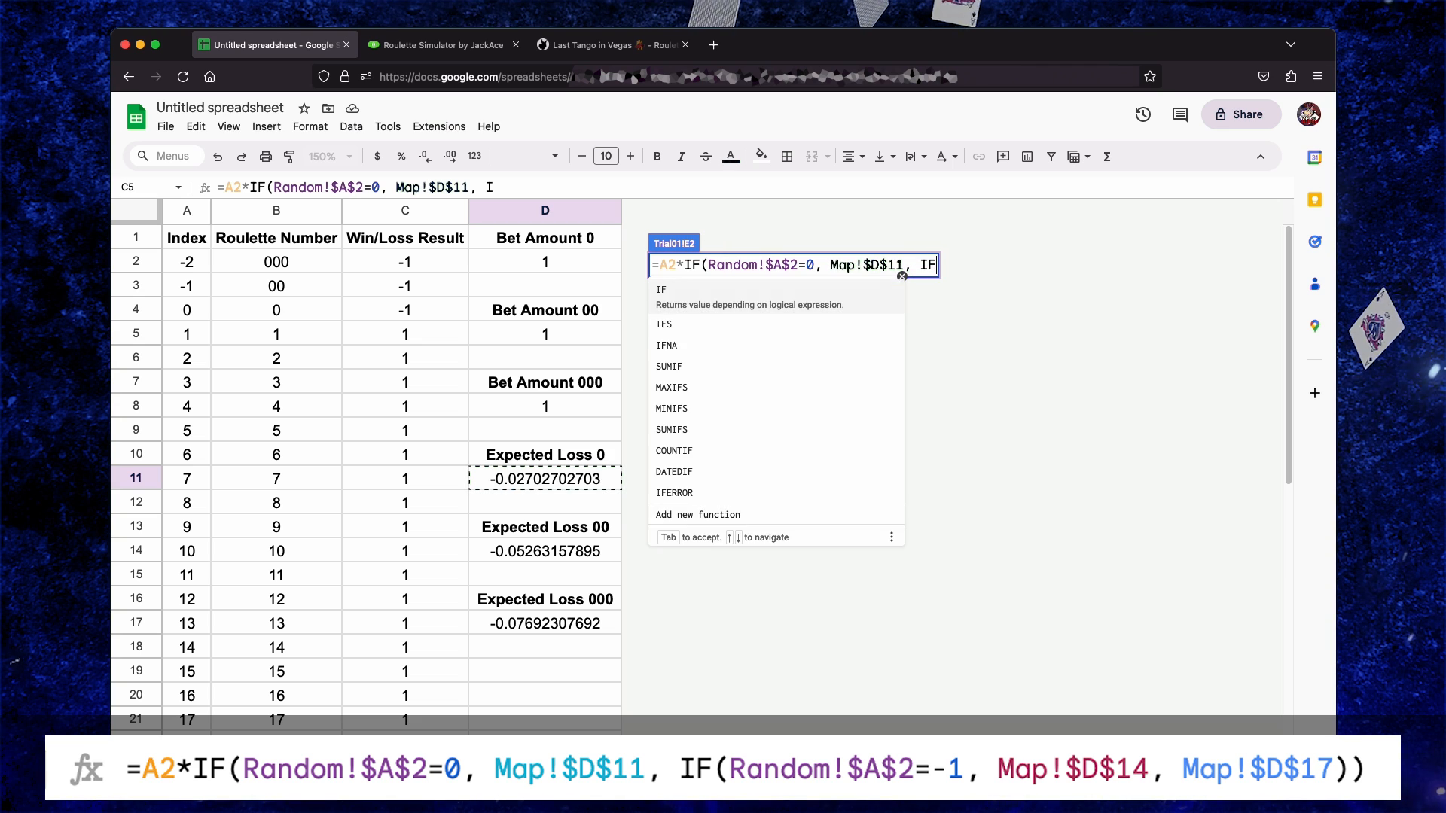
{"action": "type", "text": "(Random!"}
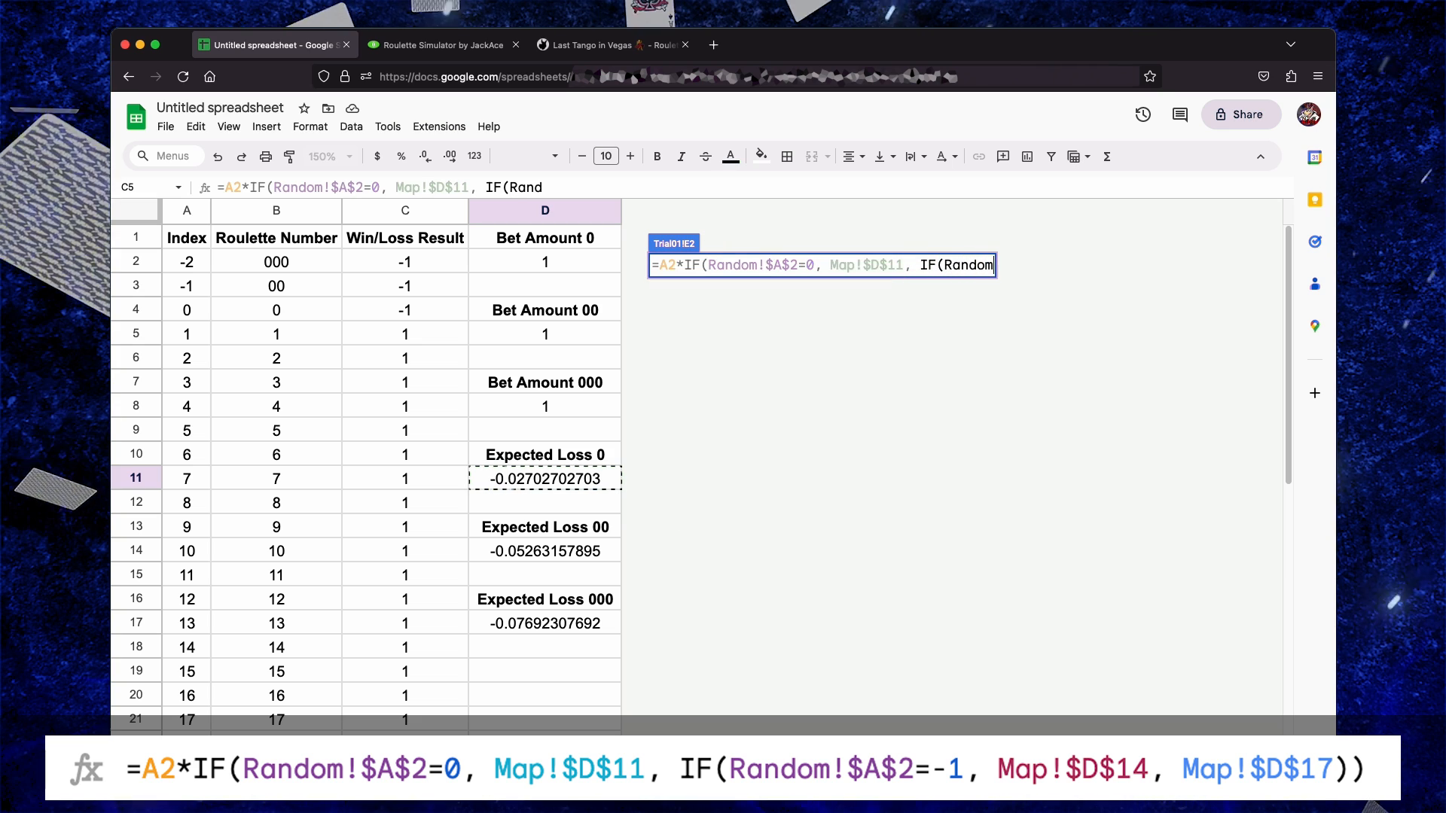
{"action": "type", "text": "$A$"}
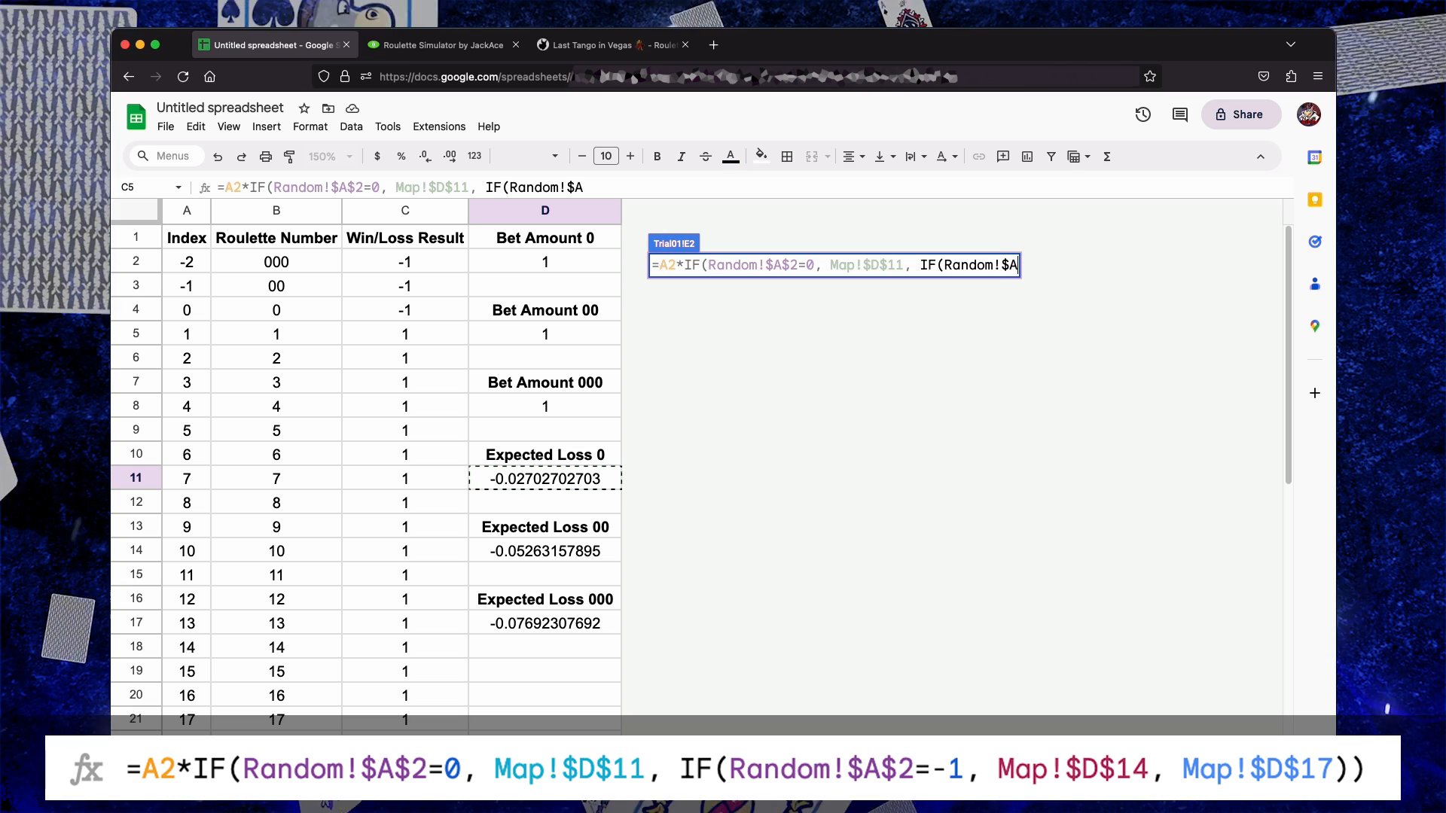
{"action": "type", "text": "2 "}
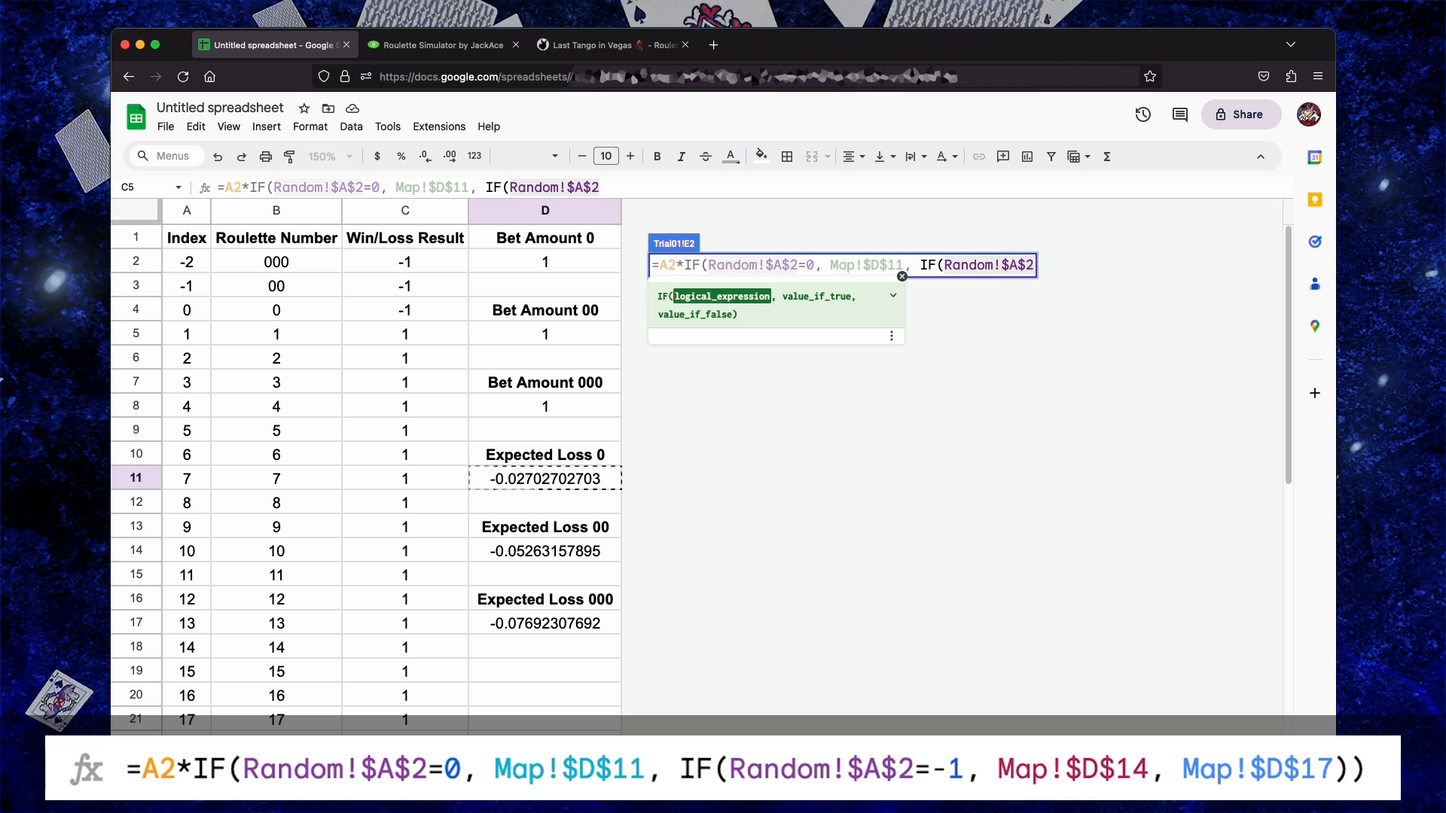
{"action": "type", "text": "=-1, Map!"}
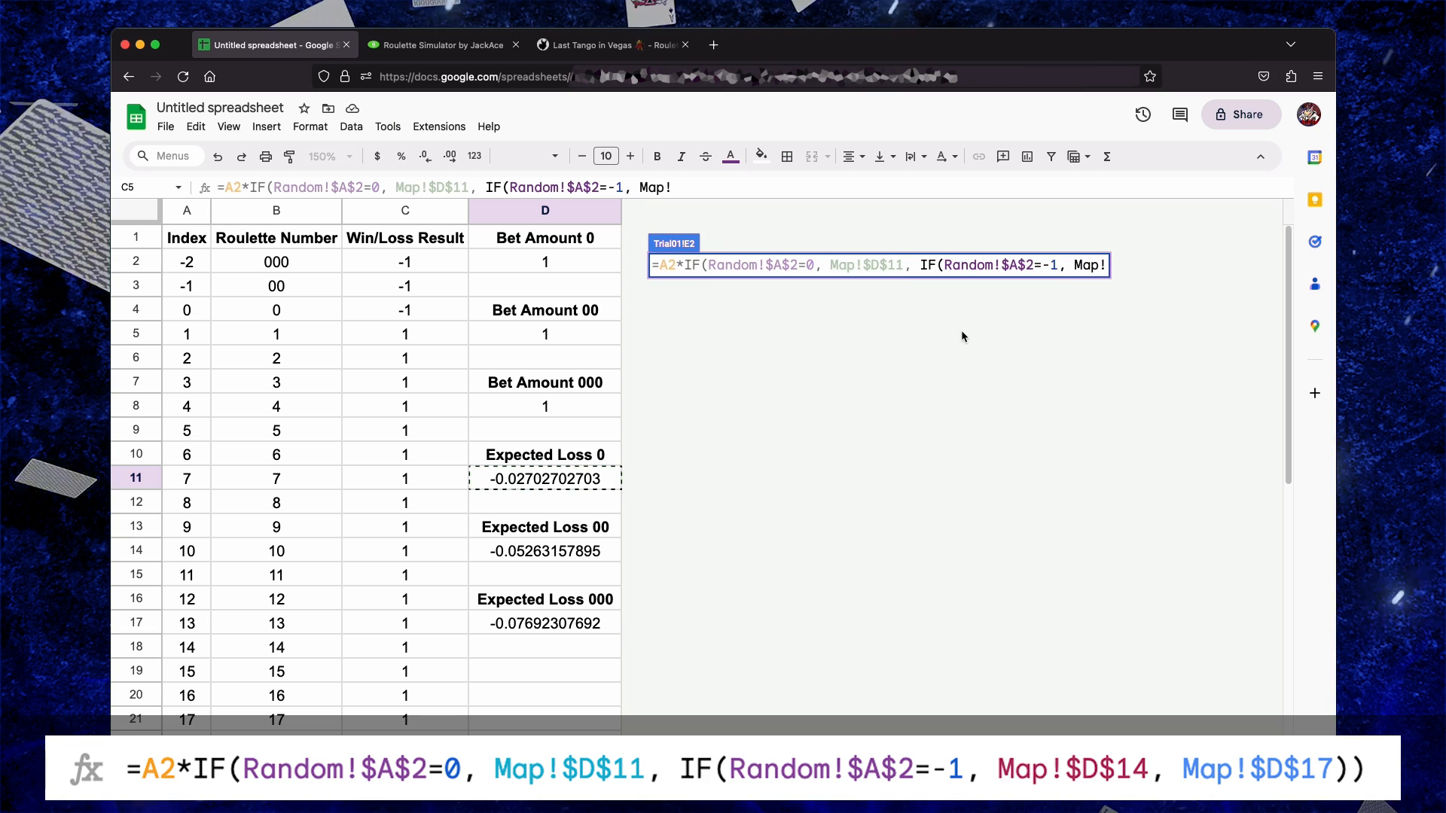
{"action": "type", "text": "$D"}
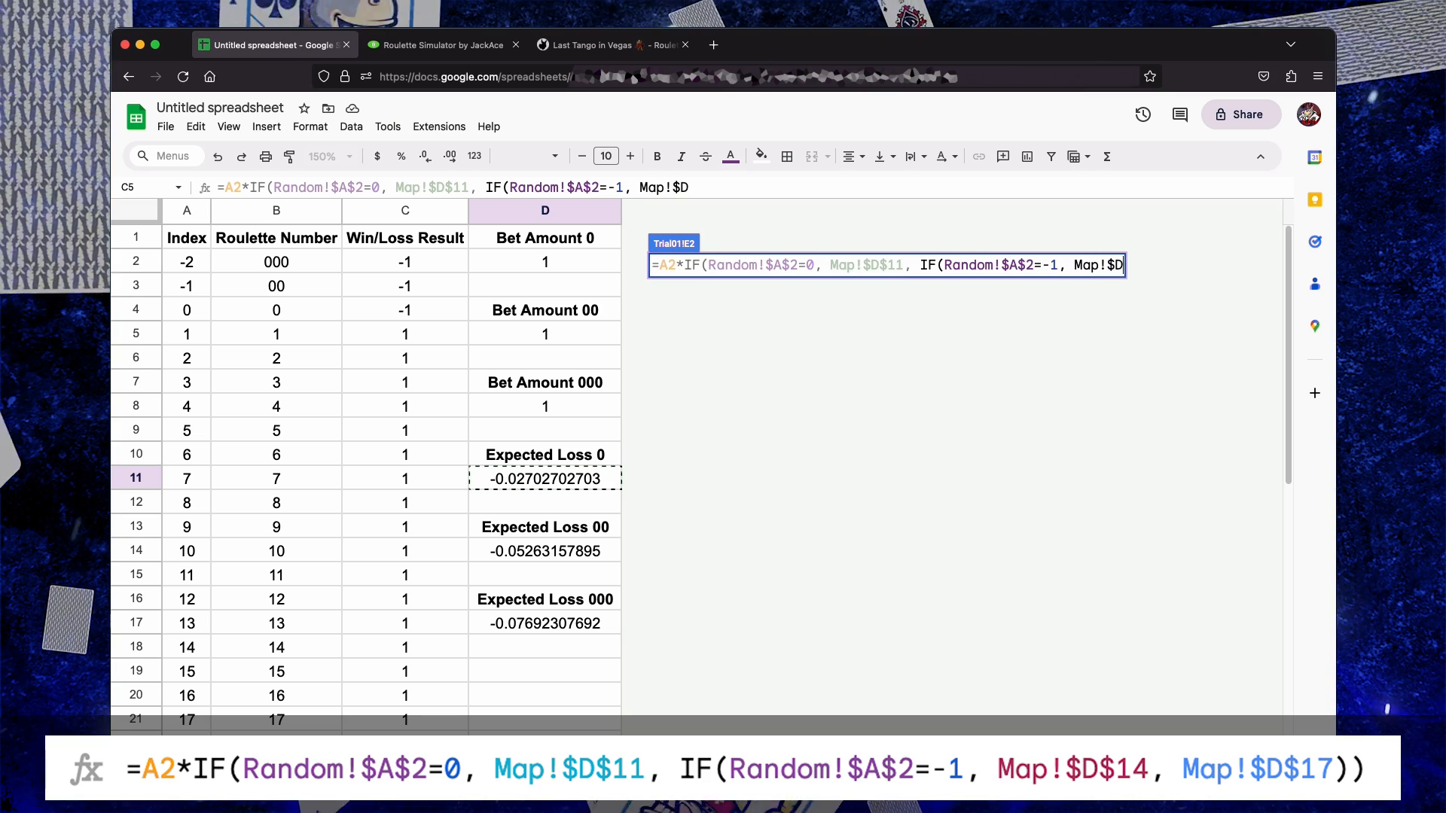
{"action": "type", "text": "14"}
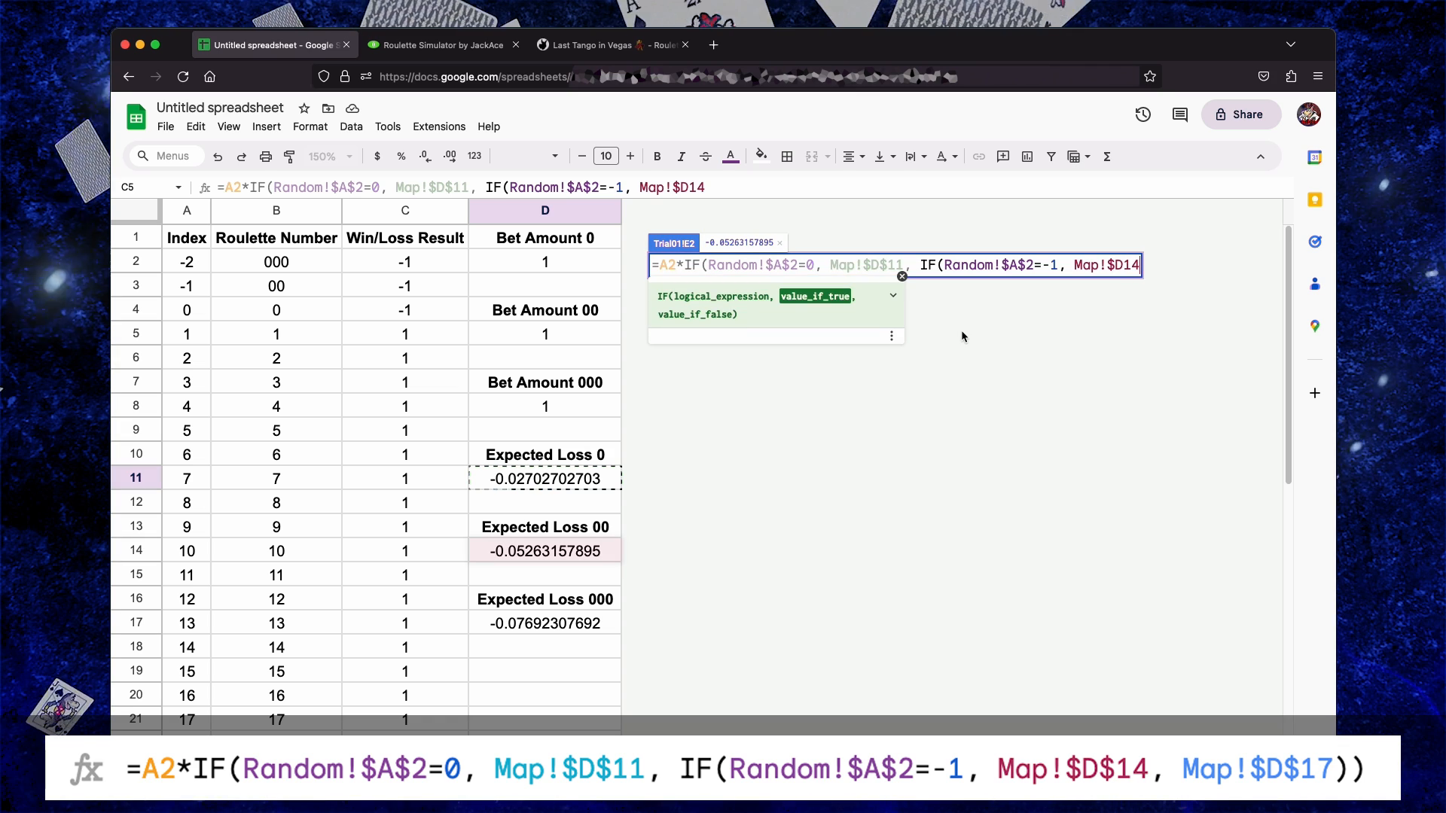
{"action": "key", "text": "BackSpace"}
{"action": "key", "text": "BackSpace"}
{"action": "type", "text": "$14, "}
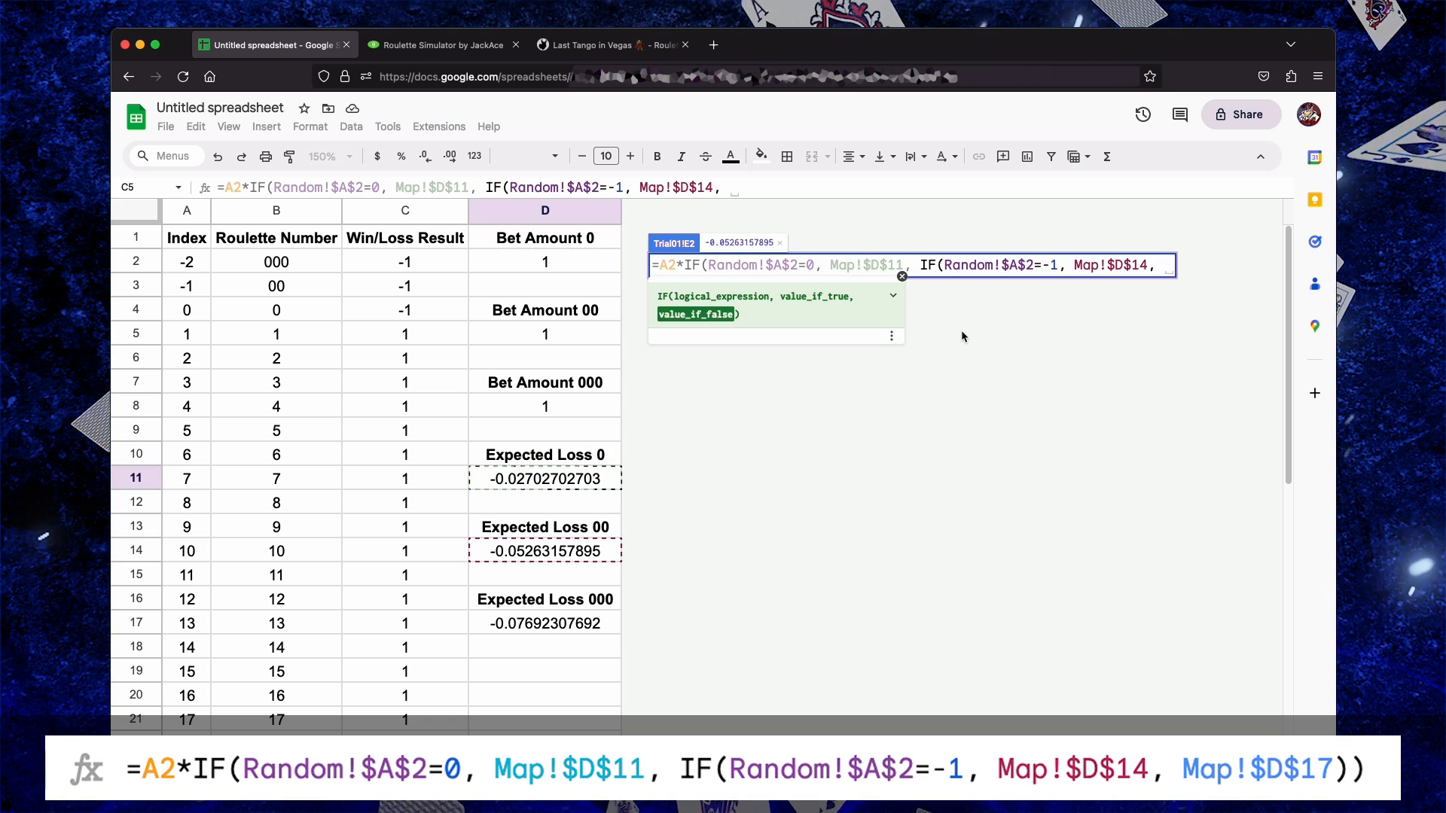
Complete the formula with Map!$D$17 as the nested IF's false value and fill it down the Expected Result column
{"action": "type", "text": "Map"}
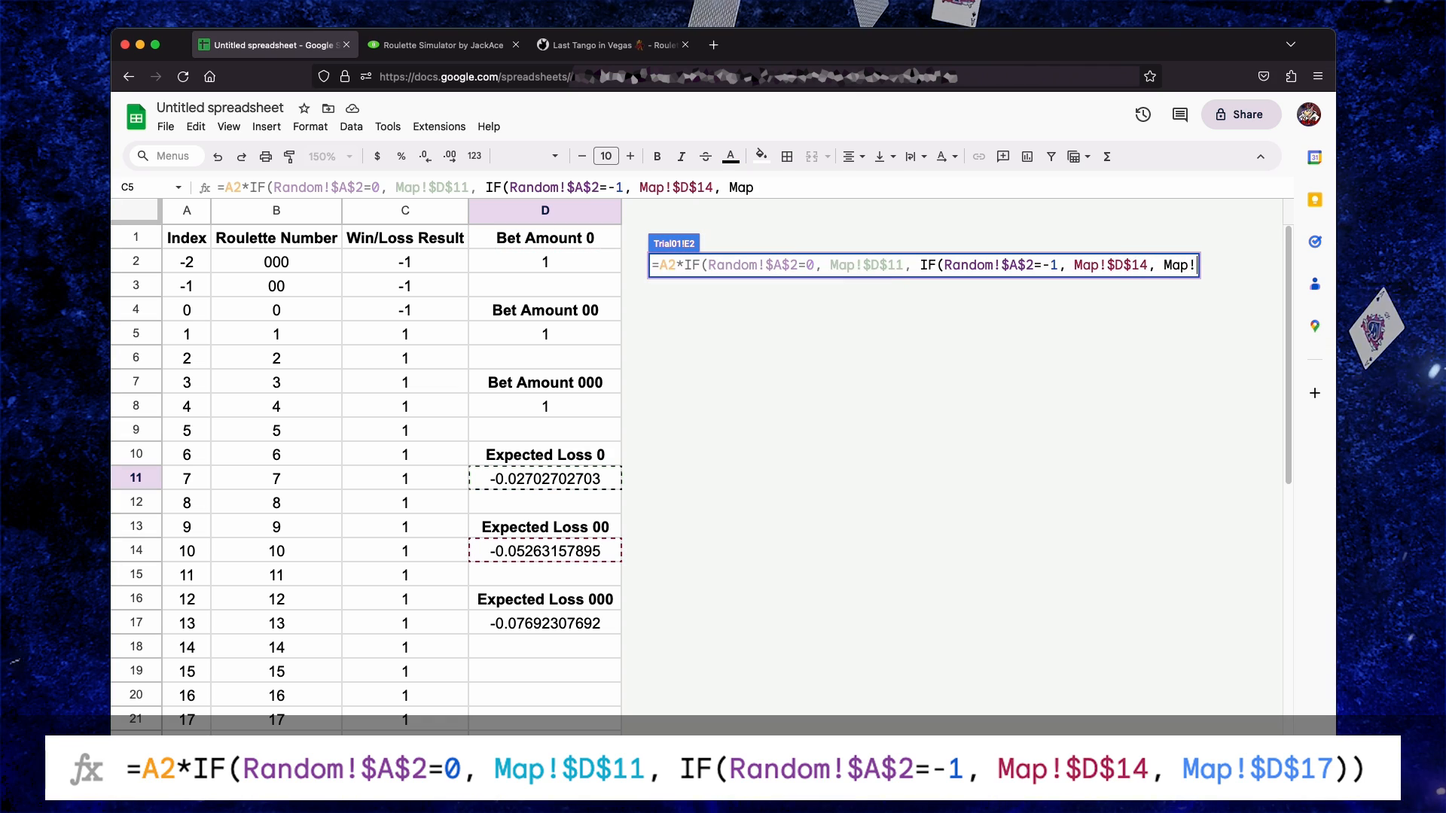
{"action": "type", "text": "!$D"}
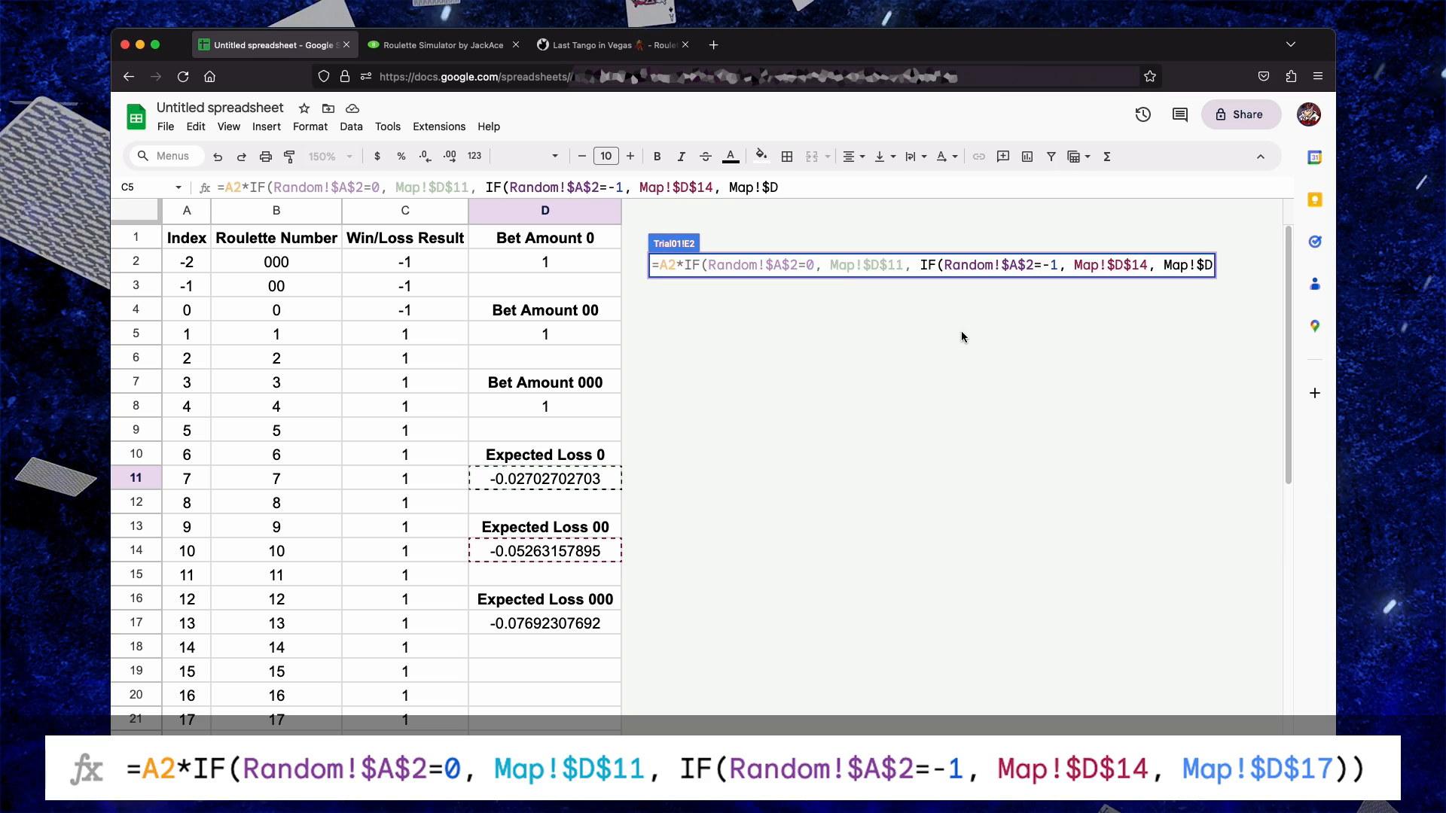
{"action": "type", "text": "$"}
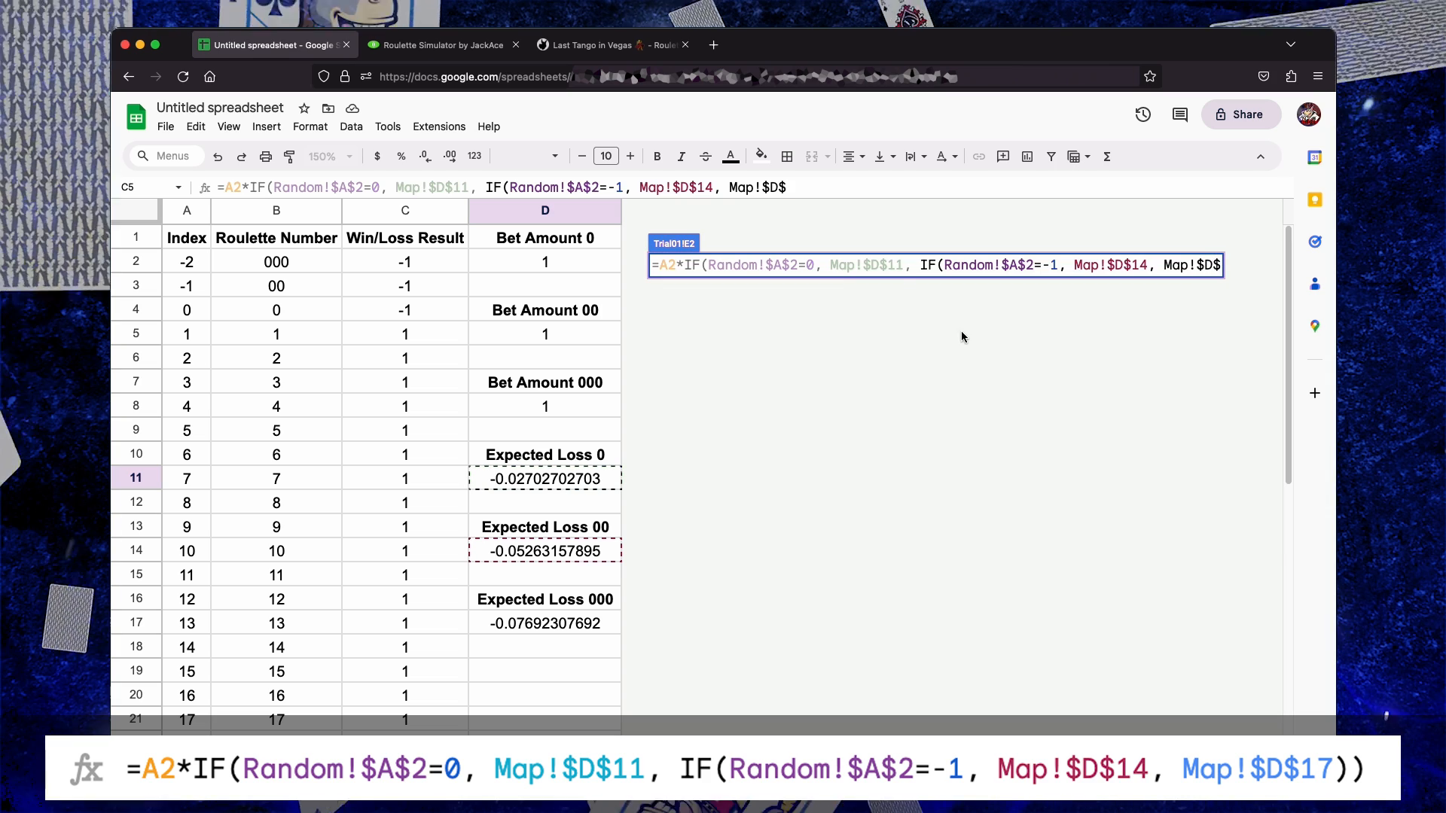
{"action": "type", "text": "17"}
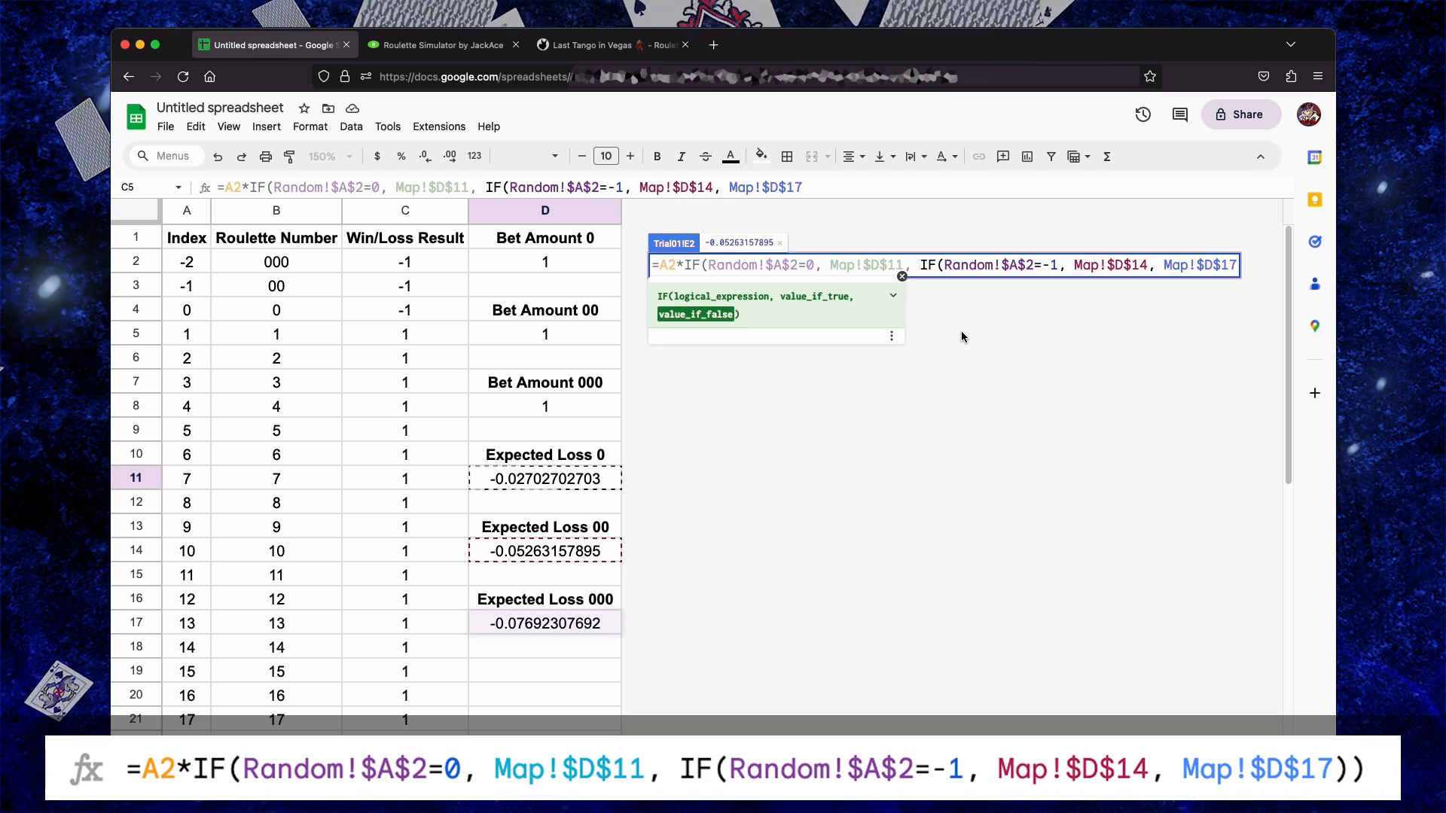
{"action": "type", "text": "))"}
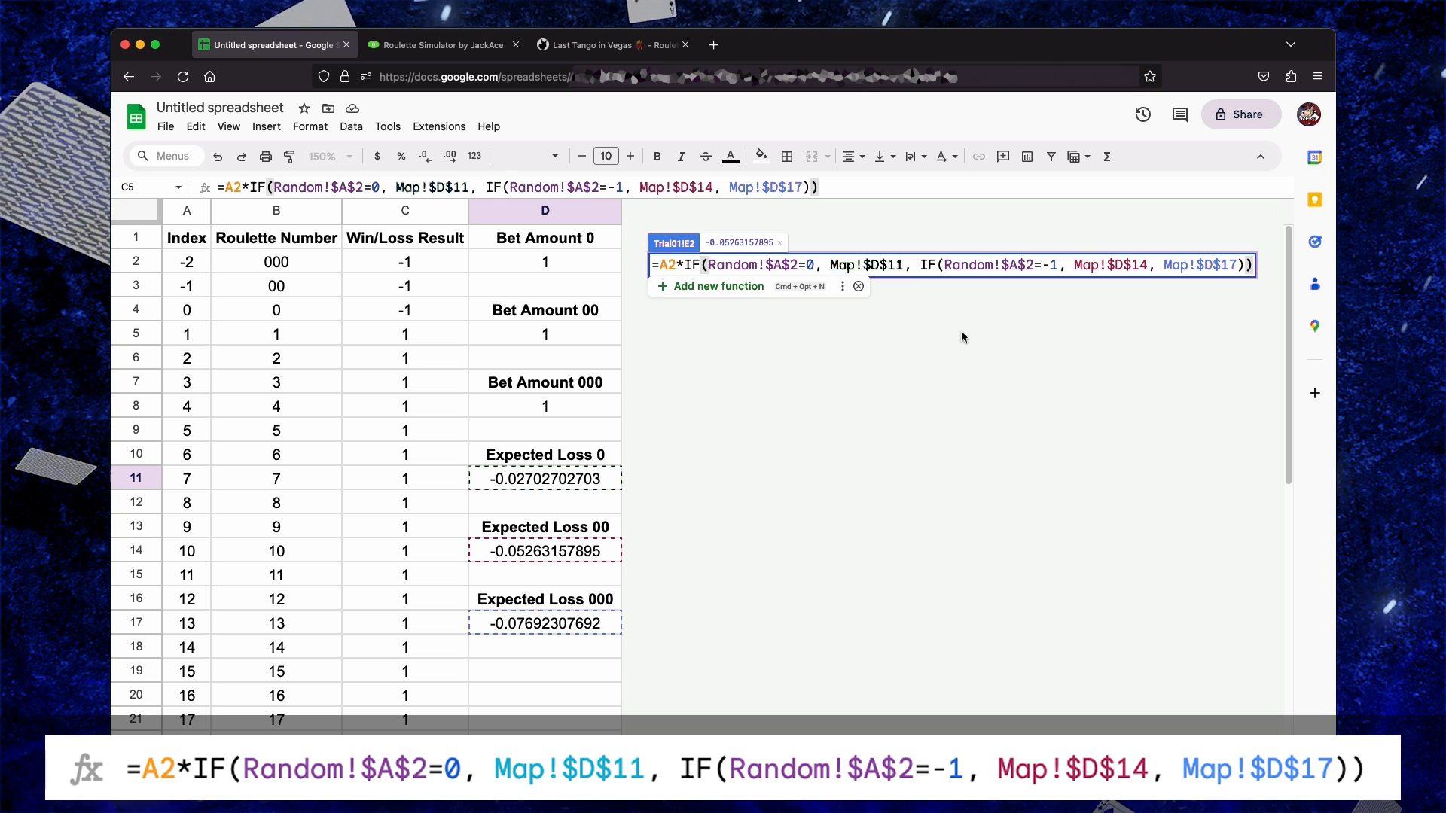
{"action": "key", "text": "Return"}
{"action": "double_click", "coordinate": [776, 278]}
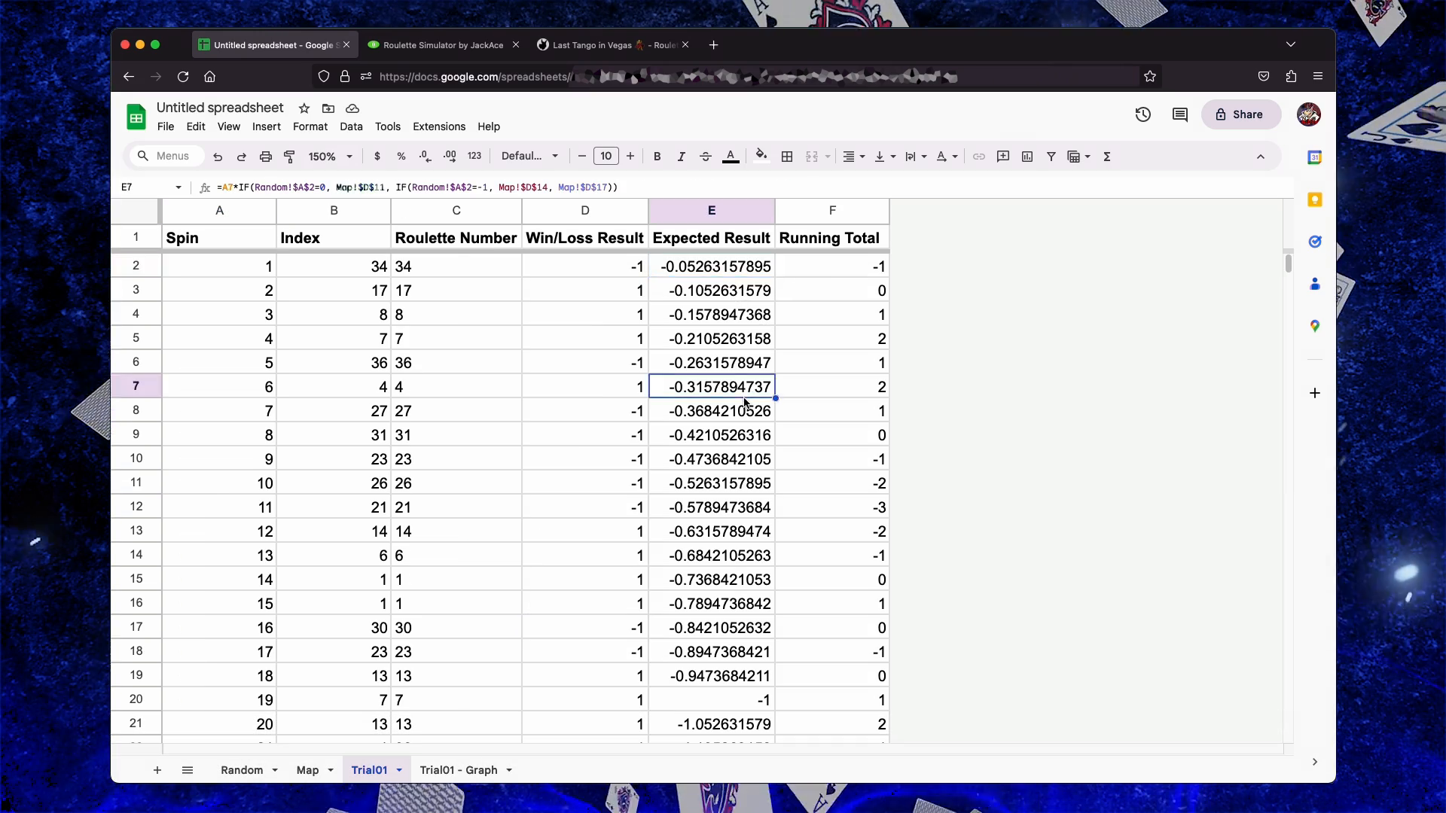
Compare the last spin's Expected Result and Running Total, and view the chart on the Trial01 - Graph sheet
{"action": "key", "text": "super+Down"}
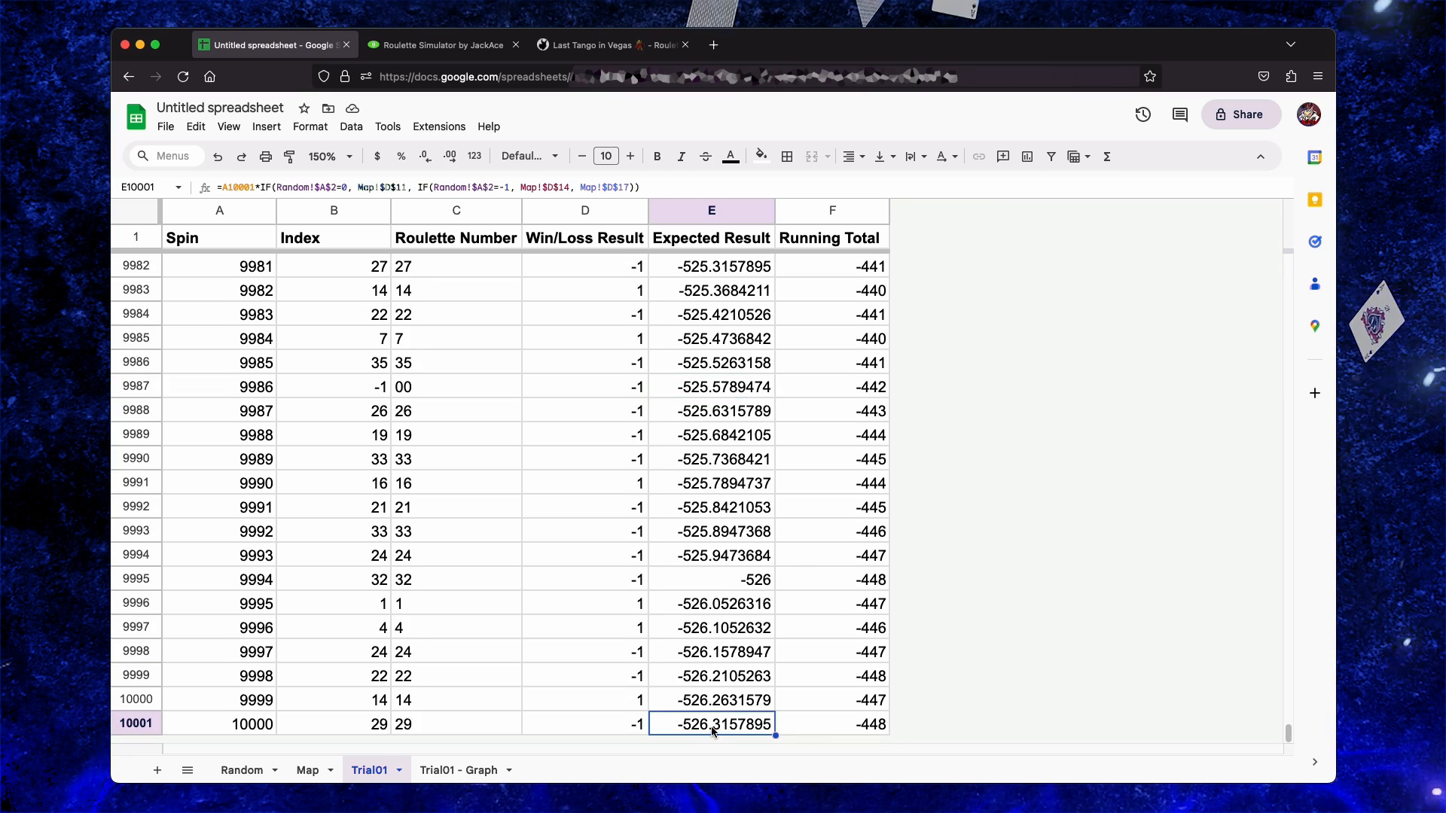
{"action": "left_click", "coordinate": [837, 725]}
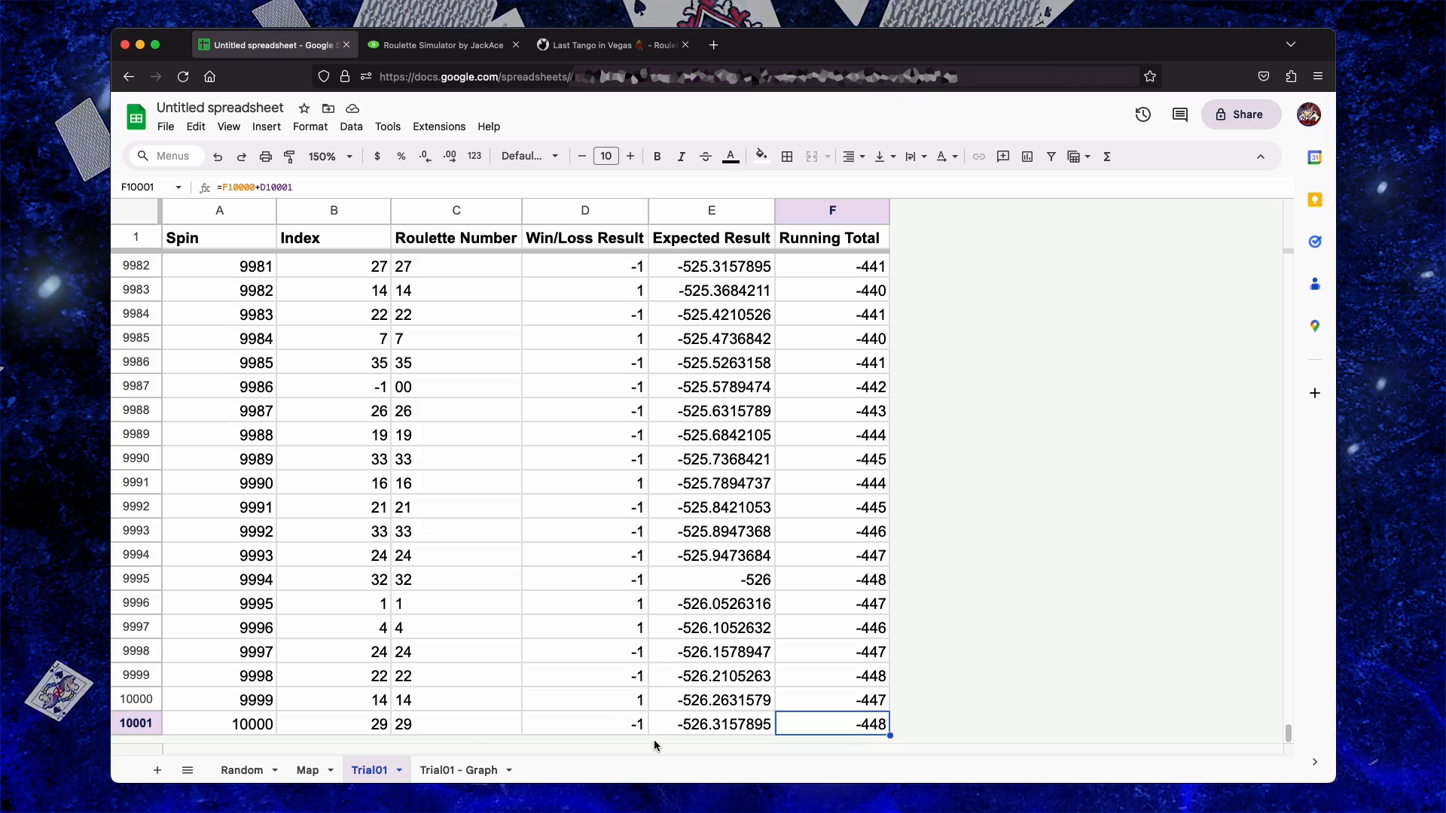
{"action": "left_click", "coordinate": [451, 772]}
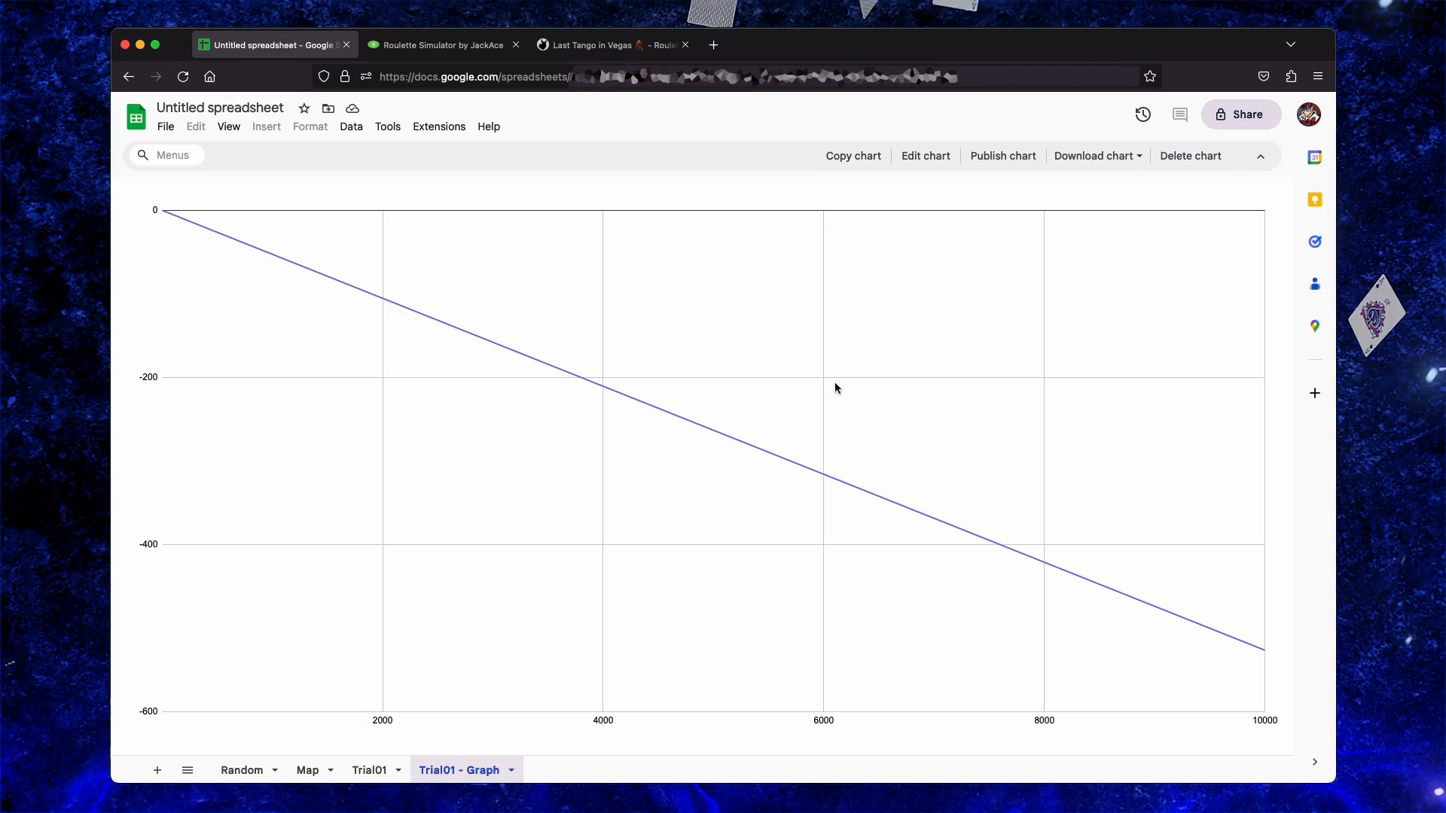
Add Running Total as a second series to the Trial01 - Graph line chart
{"action": "right_click", "coordinate": [915, 306]}
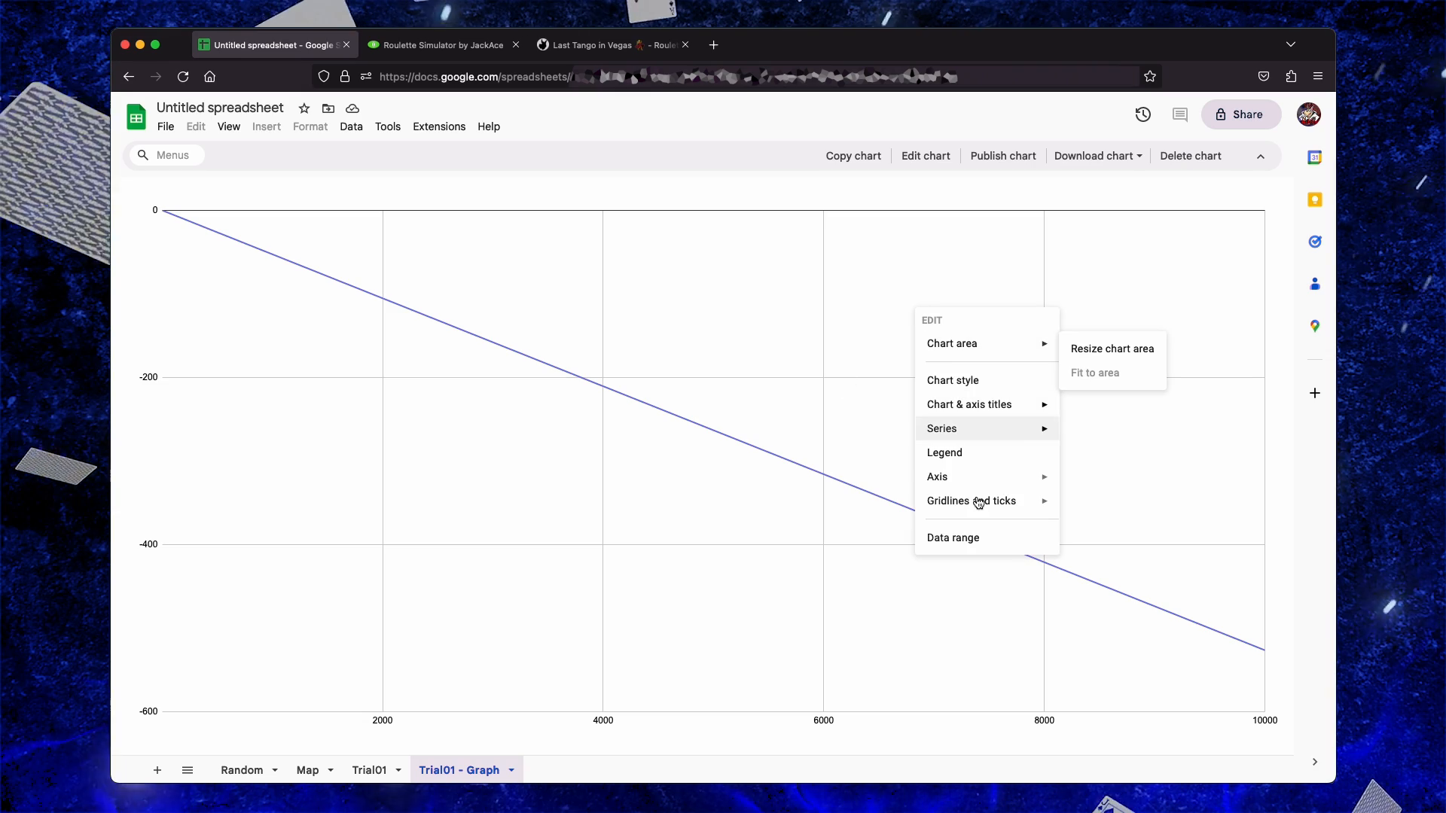
{"action": "left_click", "coordinate": [958, 382]}
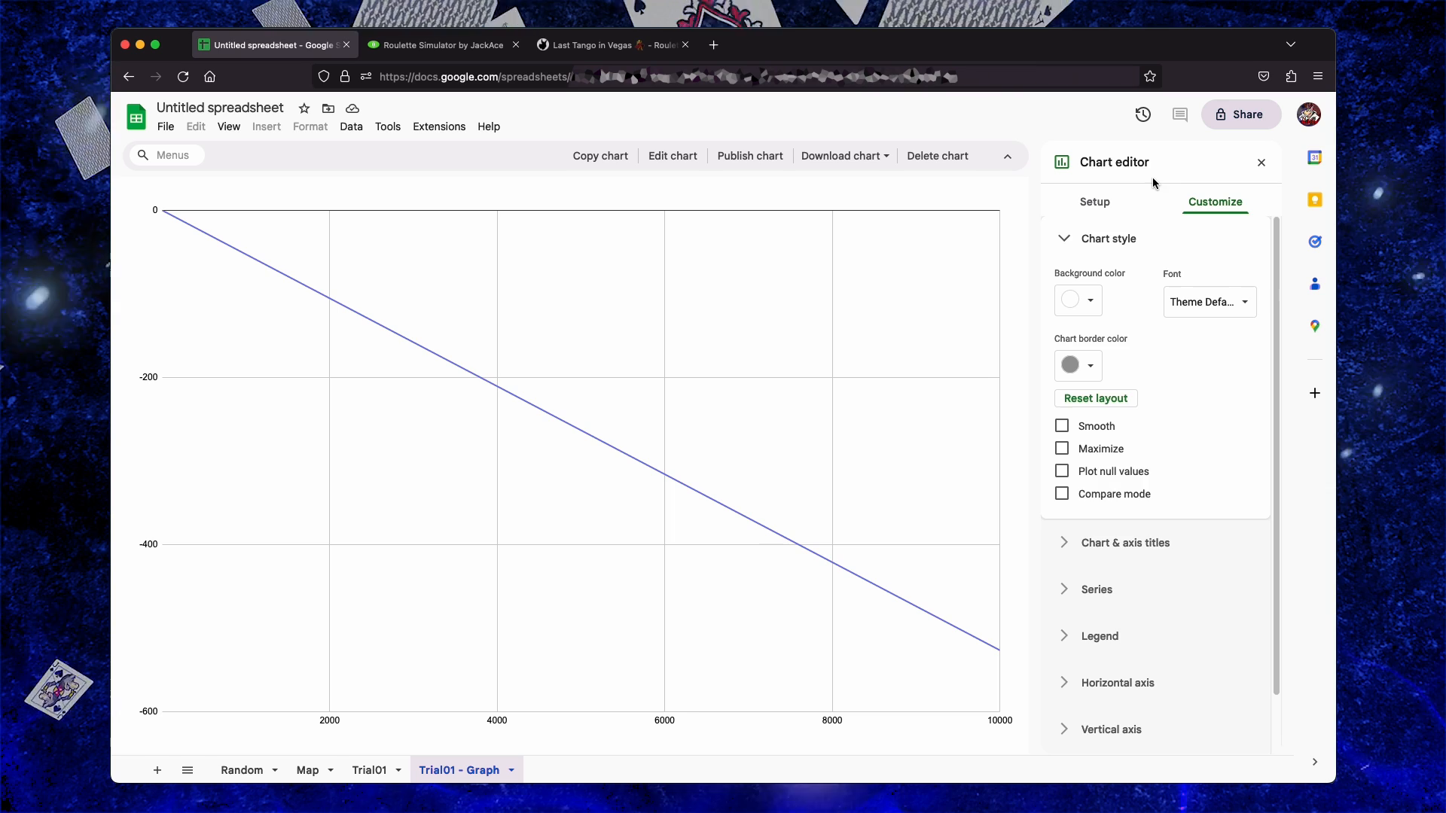
{"action": "left_click", "coordinate": [1115, 203]}
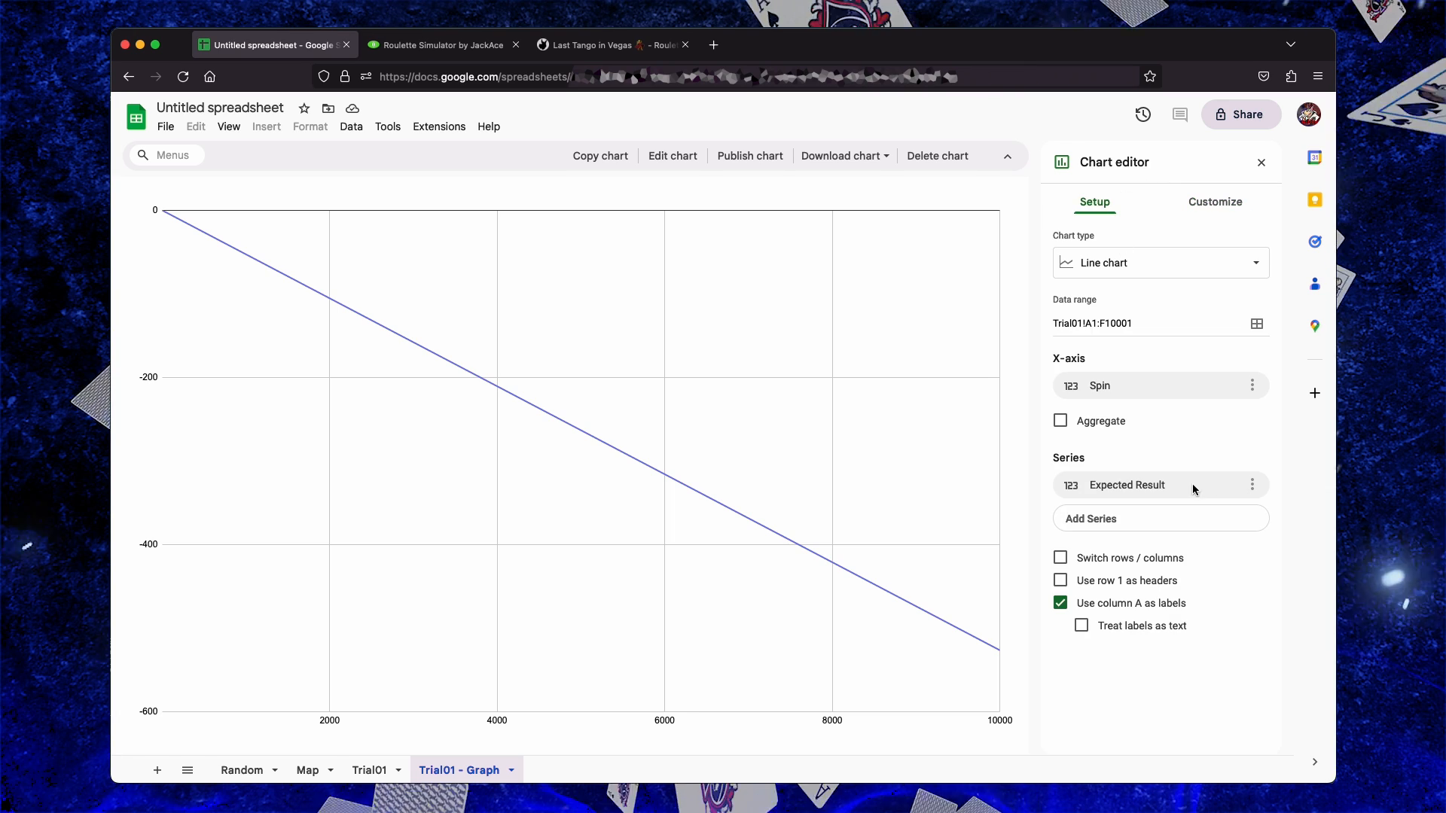
{"action": "left_click", "coordinate": [1213, 518]}
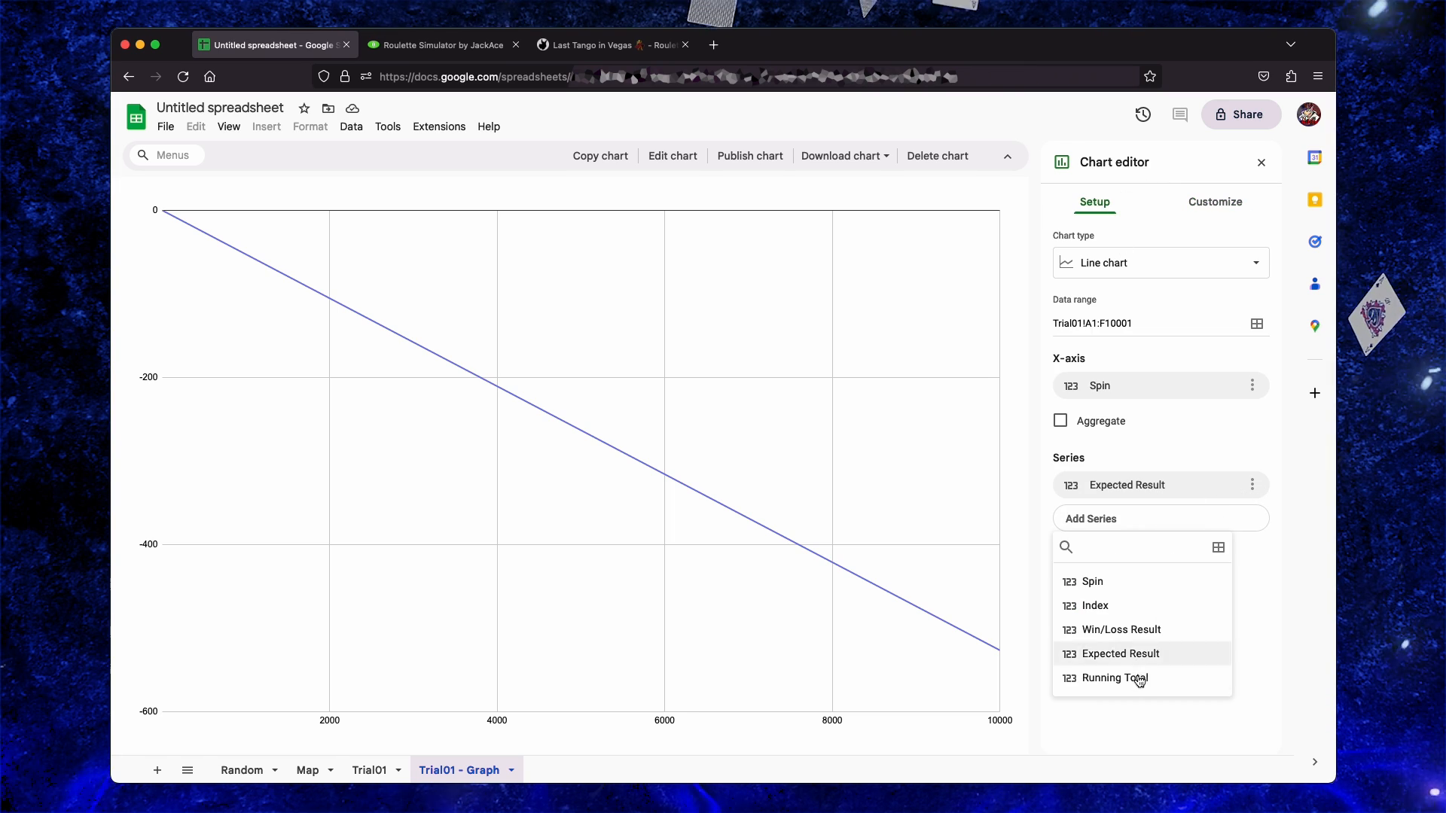
{"action": "left_click", "coordinate": [1115, 678]}
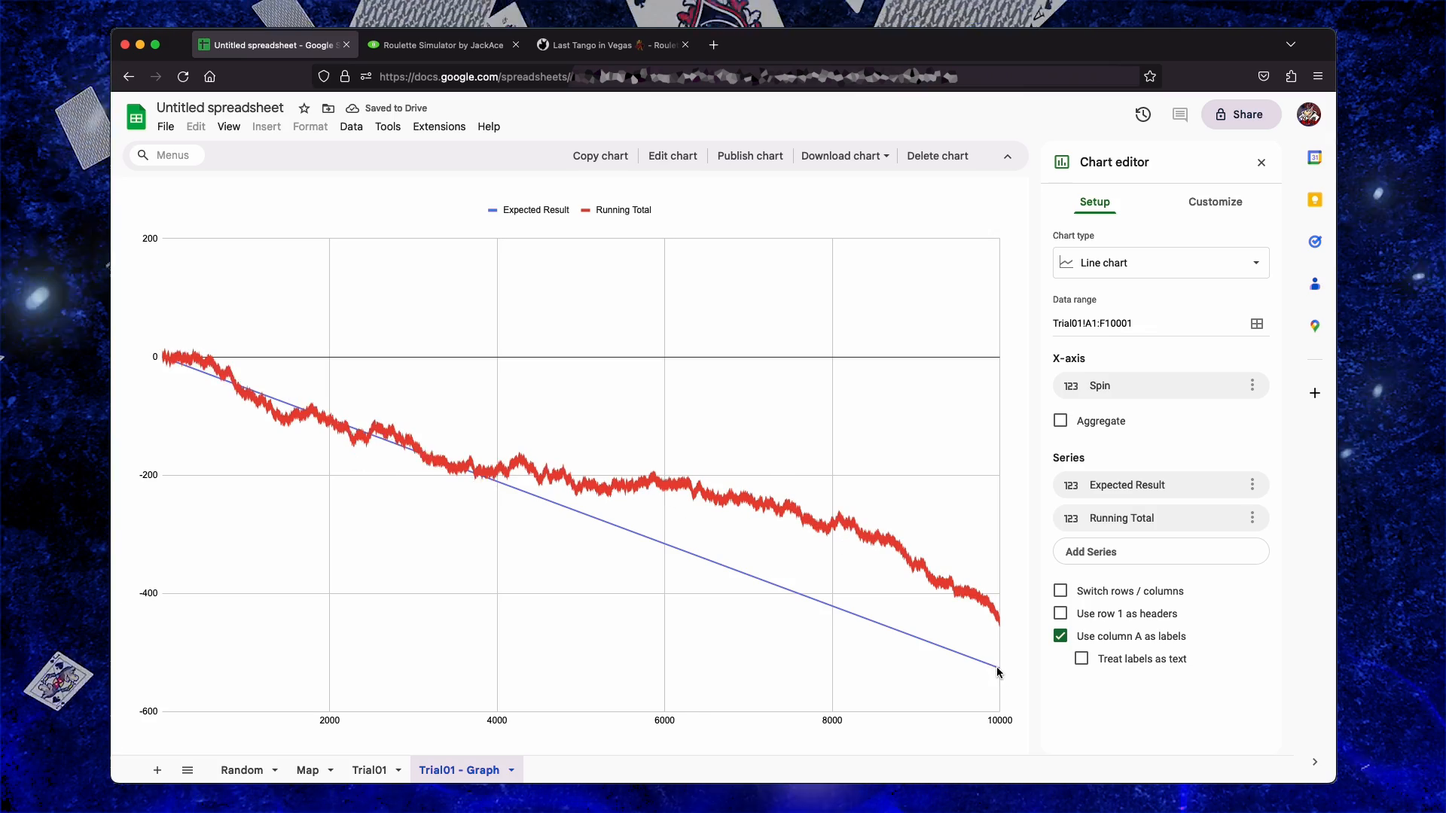
Review the bet summary and Tier 1 ($200) betting scheme on the Last Tango in Vegas page
{"action": "left_click", "coordinate": [371, 771]}
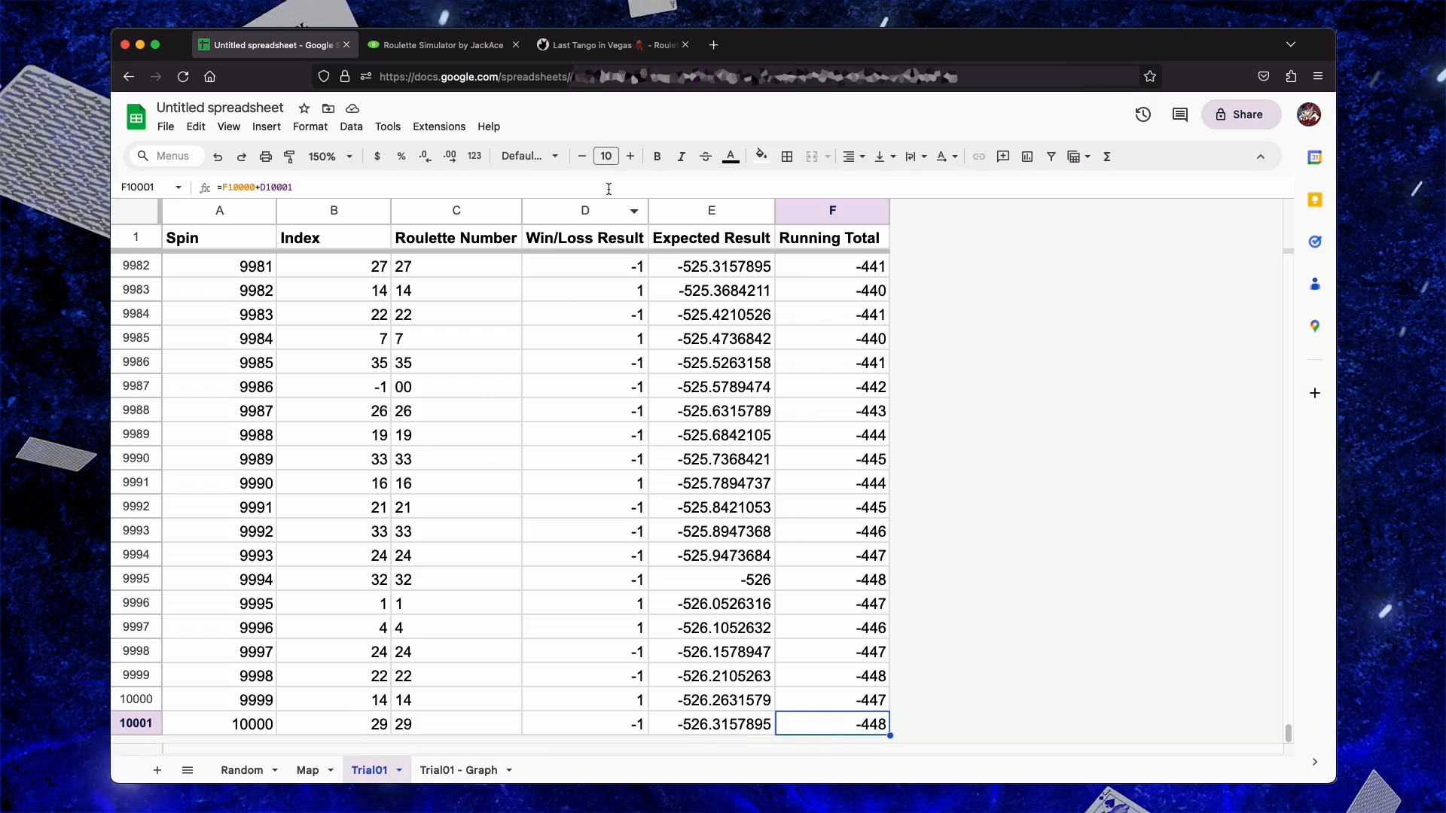
{"action": "left_click", "coordinate": [582, 47]}
{"action": "scroll", "coordinate": [579, 324], "scroll_direction": "up", "scroll_amount": 10}
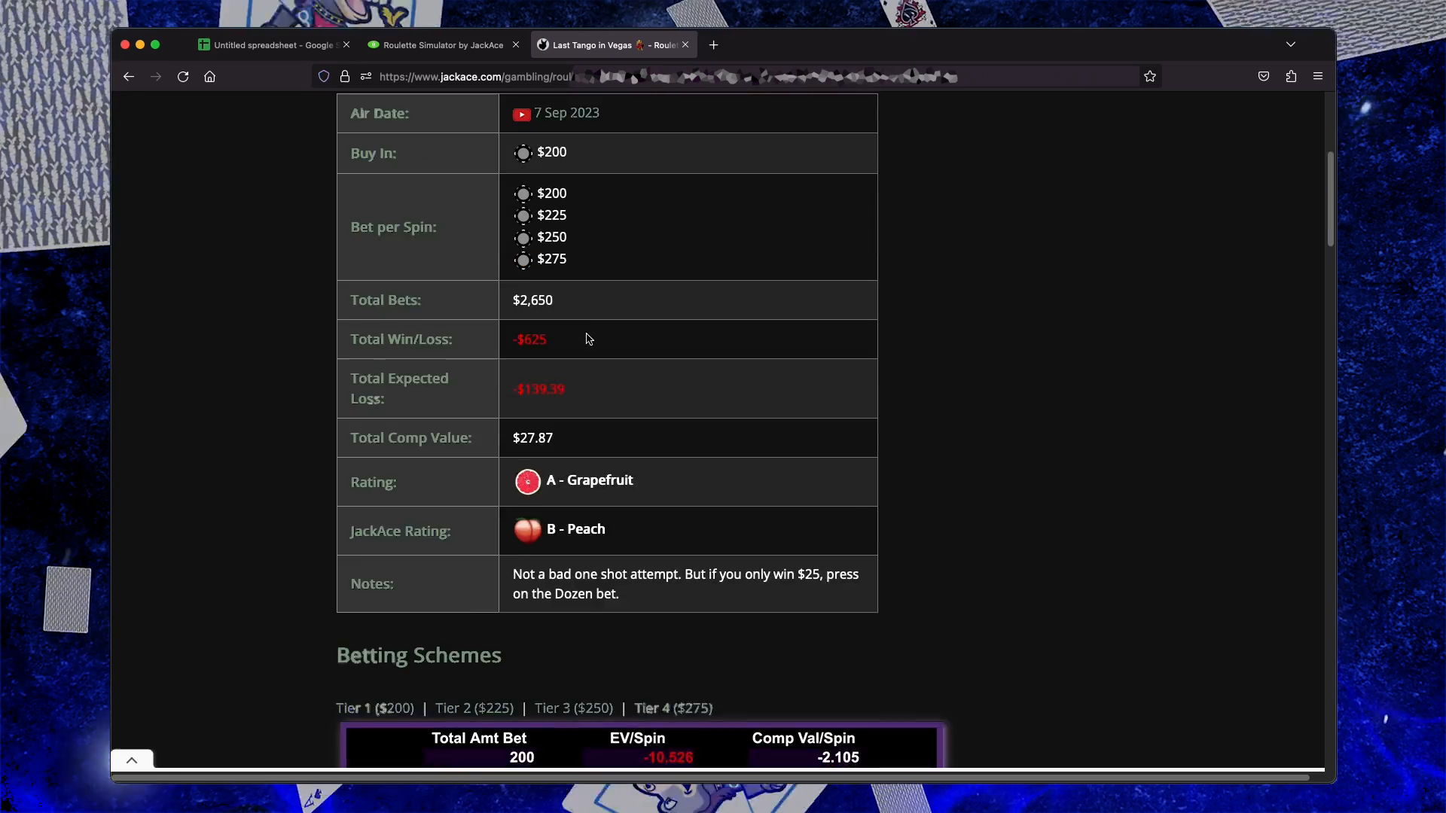
{"action": "scroll", "coordinate": [760, 360], "scroll_direction": "down", "scroll_amount": 12}
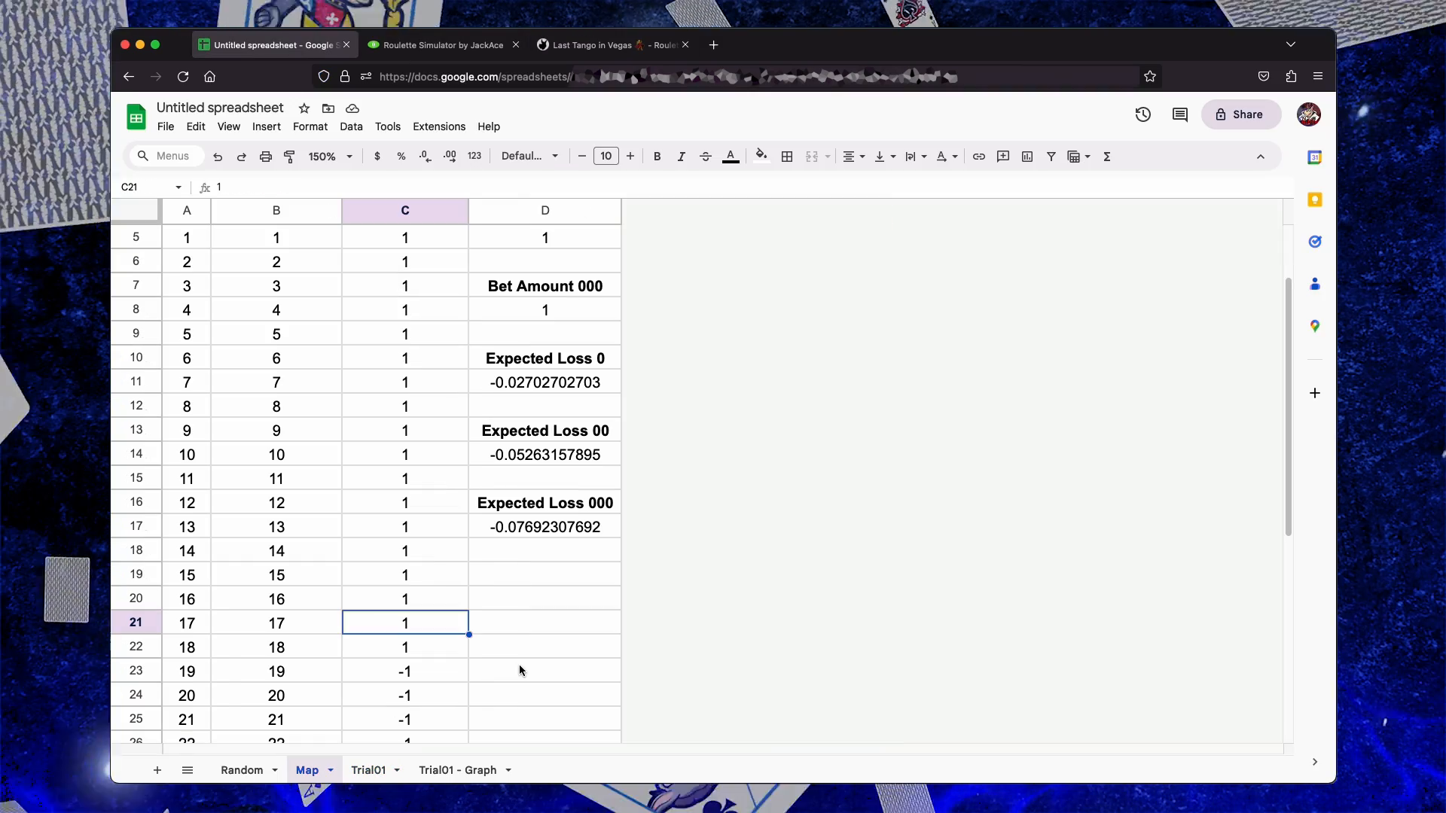
On the Map sheet, set the Win/Loss Result to 2725 for number 17 and 475 for numbers 14, 16, 18 and 20
{"action": "type", "text": "2725"}
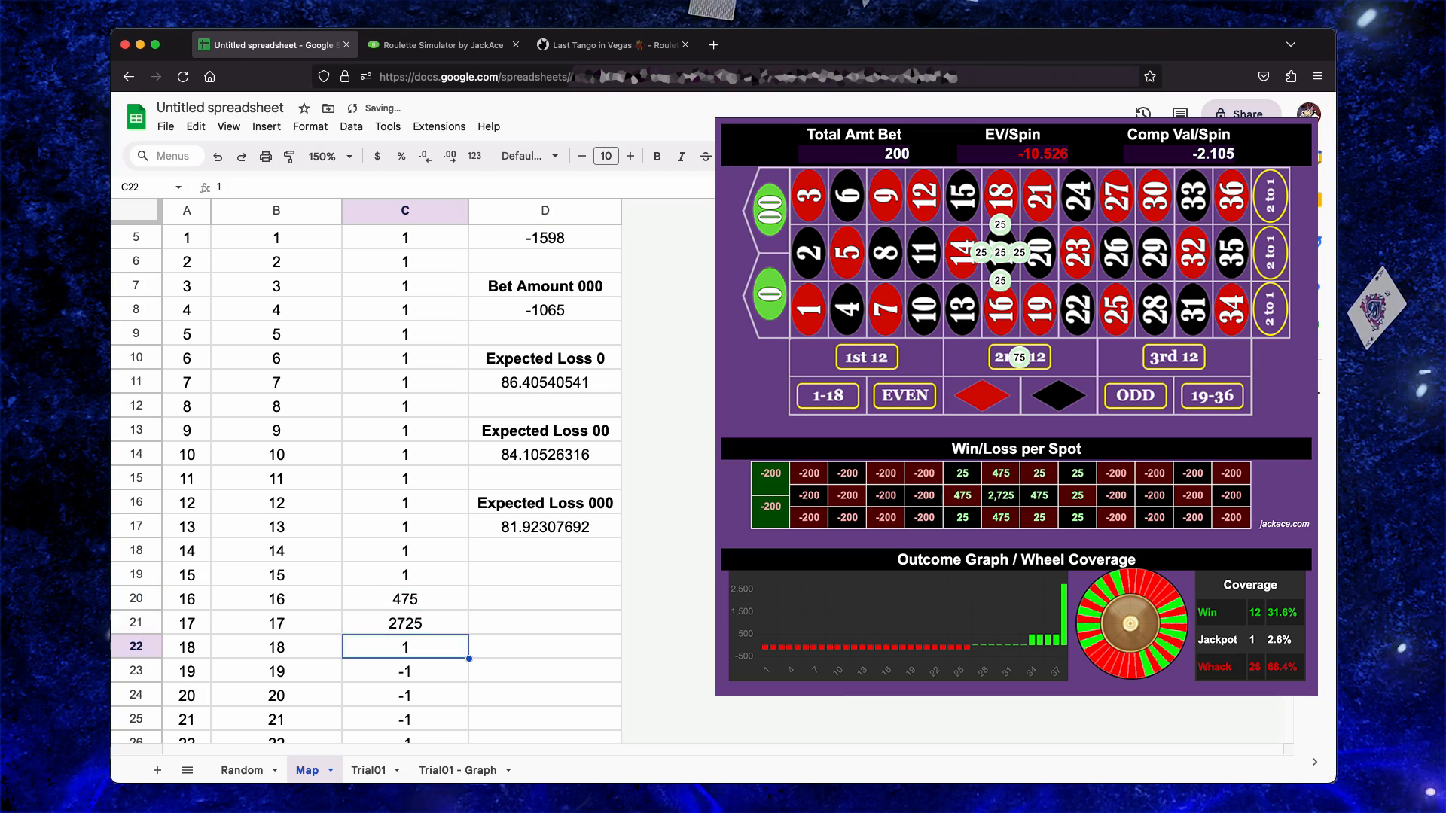
{"action": "key", "text": "Down"}
{"action": "key", "text": "Down"}
{"action": "key", "text": "Down"}
{"action": "key", "text": "Down"}
{"action": "key", "text": "Down"}
{"action": "key", "text": "Down"}
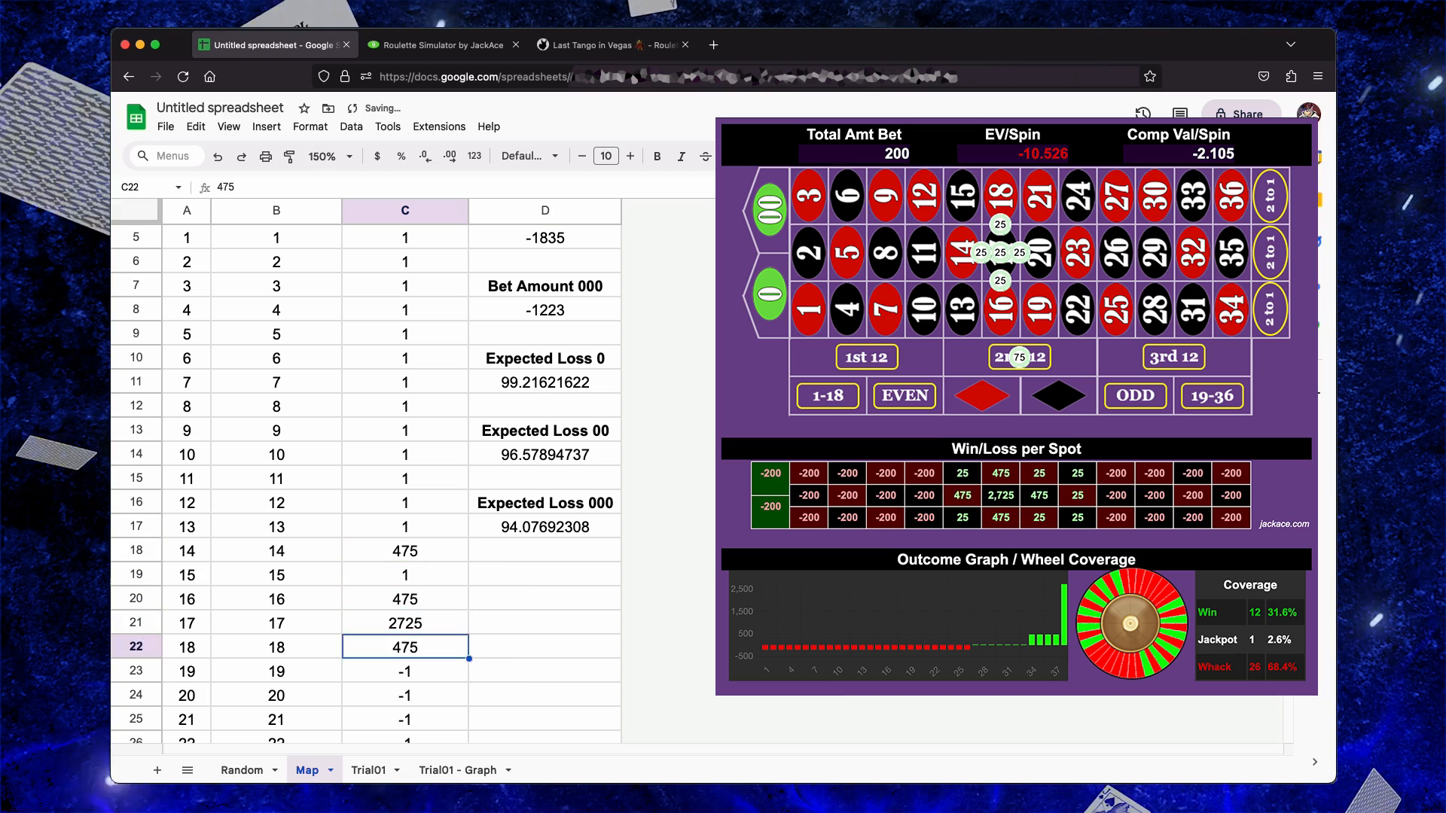
{"action": "type", "text": "475"}
Set the Win/Loss Result to 25 for numbers 13, 15, 19 and 21 through 24
{"action": "key", "text": "Up"}
{"action": "key", "text": "Up"}
{"action": "key", "text": "Up"}
{"action": "key", "text": "Up"}
{"action": "key", "text": "Up"}
{"action": "key", "text": "Up"}
{"action": "key", "text": "Up"}
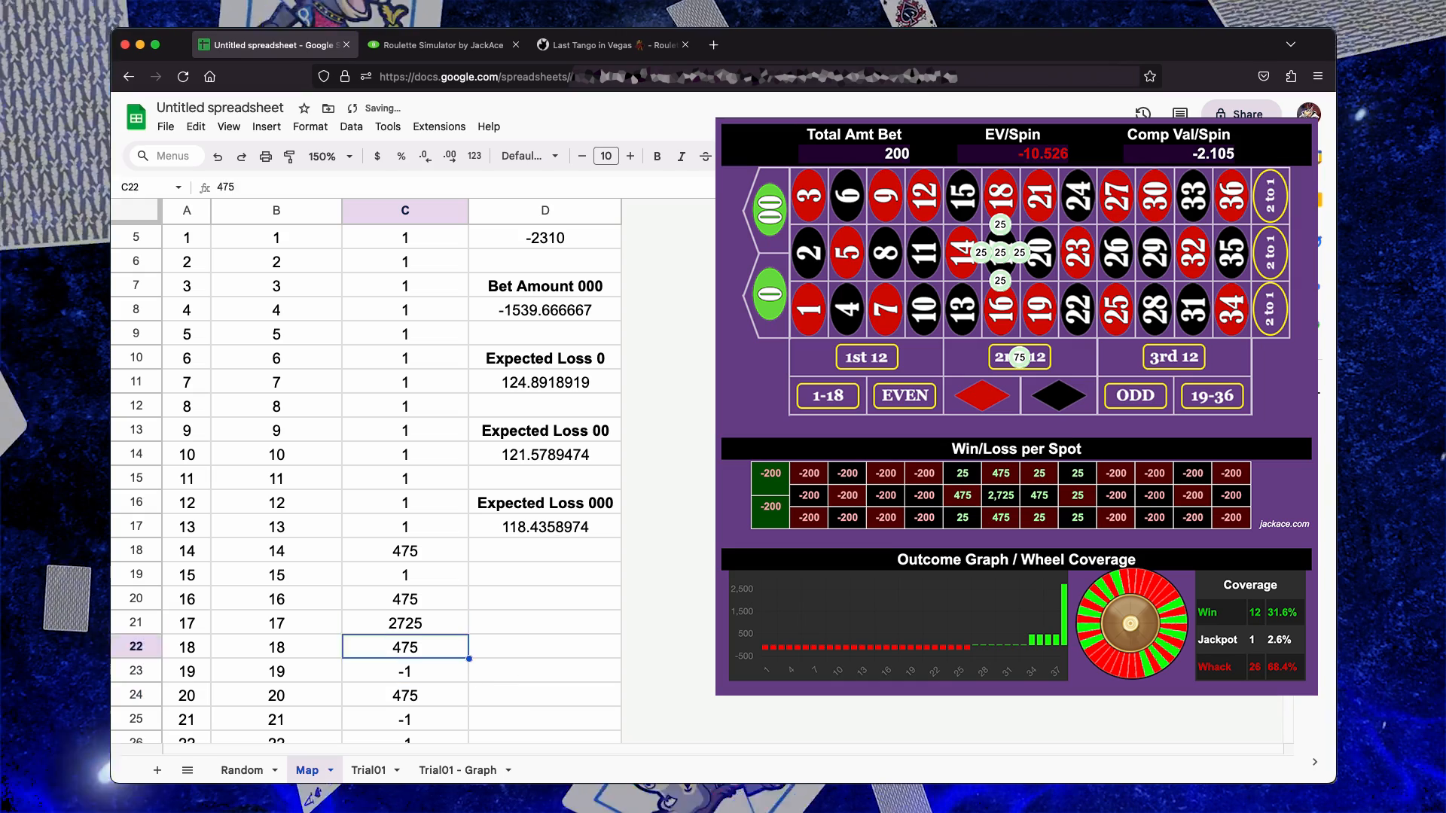
{"action": "type", "text": "25"}
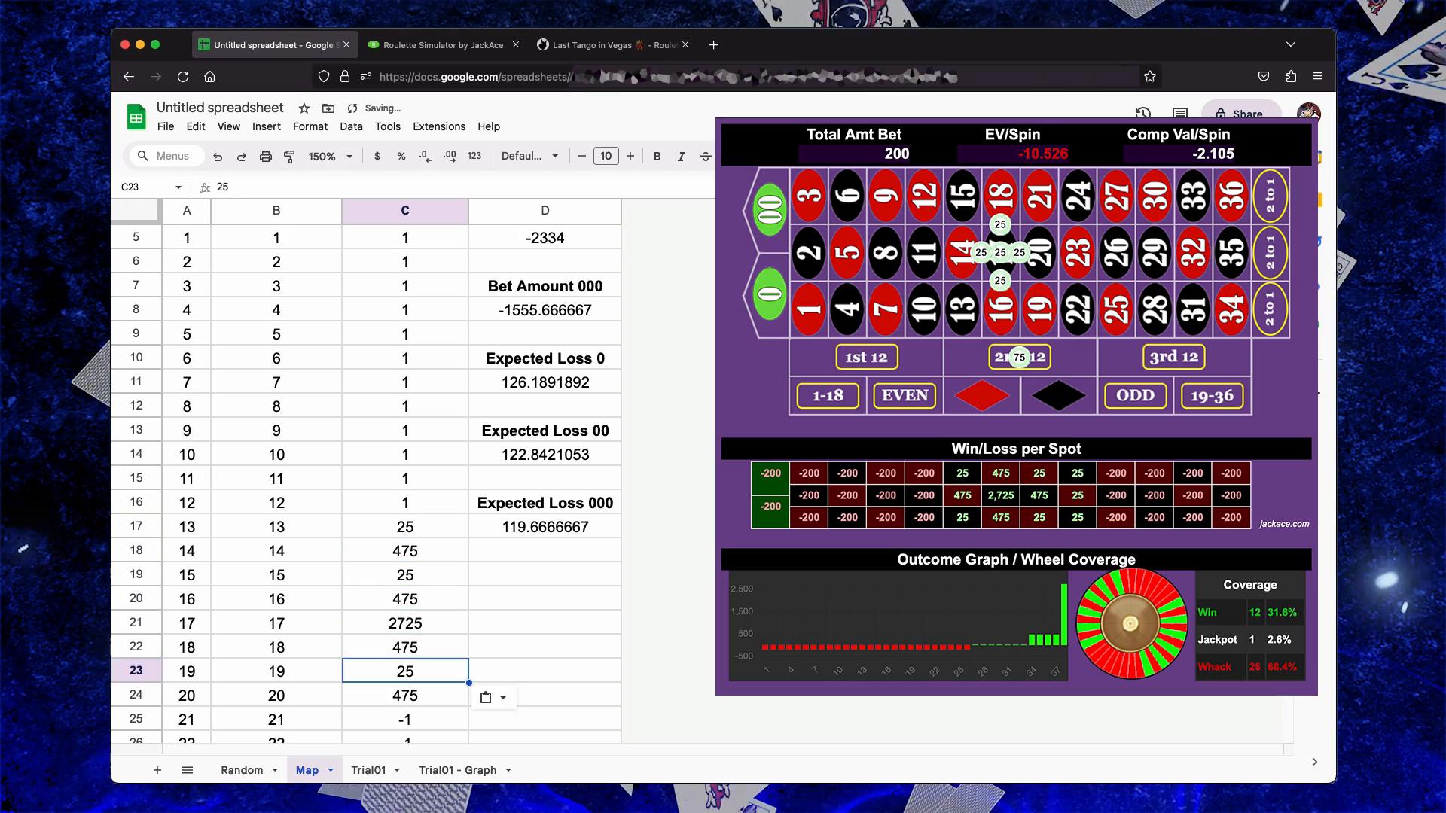
{"action": "key", "text": "shift+Down"}
{"action": "key", "text": "shift+Down"}
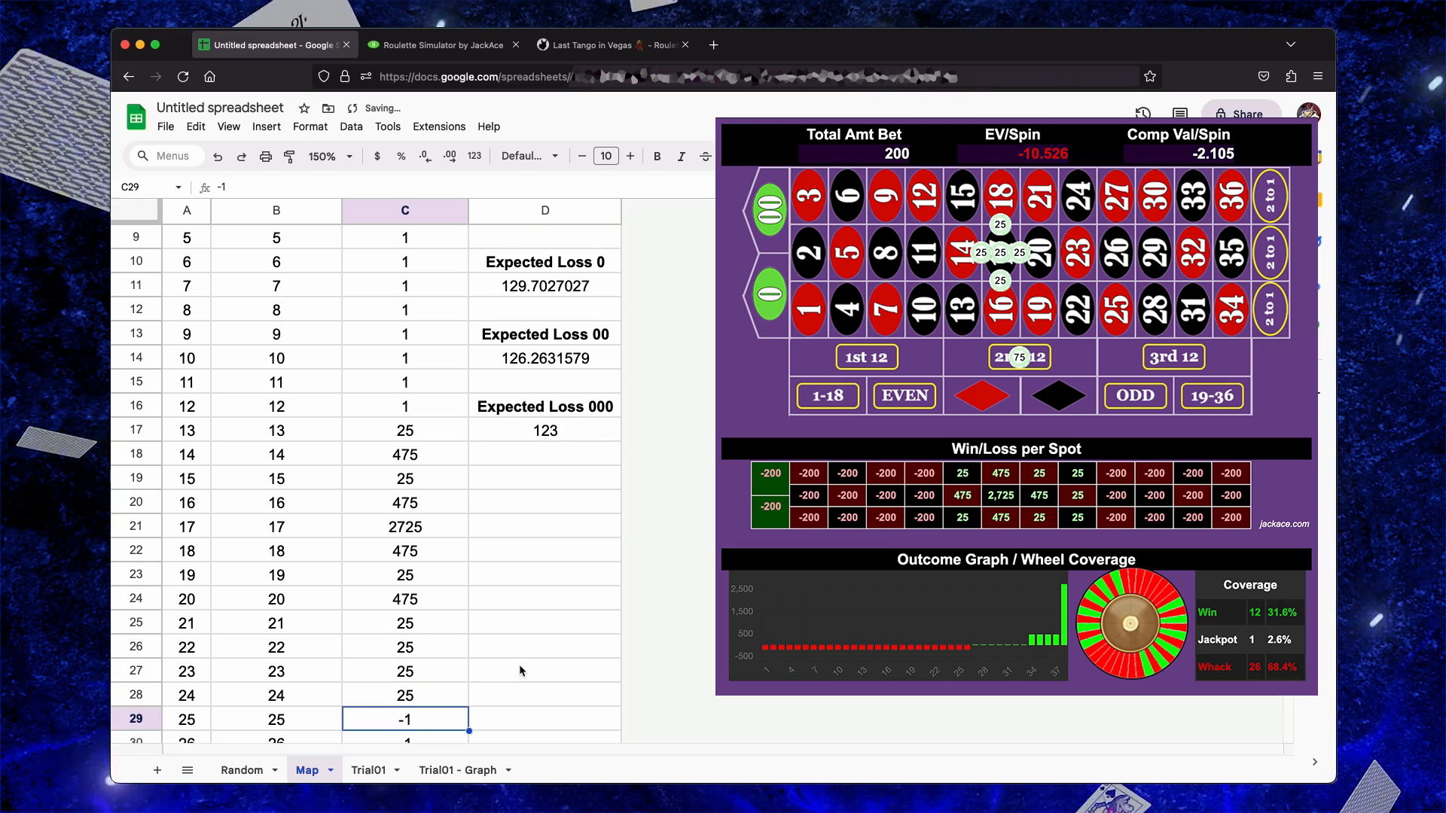
Set the Win/Loss Result to -200 for numbers 25 through 36
{"action": "type", "text": "-200"}
{"action": "key", "text": "Down"}
{"action": "key", "text": "shift+super+Down"}
{"action": "type", "text": "-200 -200 -200 -200 -200 -200 -200 -200 -200 -200 -200"}
Fill the Win/Loss Result cells C2:C16, covering 000 through 12, with -200
{"action": "key", "text": "super+Up"}
{"action": "key", "text": "Down"}
{"action": "key", "text": "Down"}
{"action": "key", "text": "Up"}
{"action": "key", "text": "shift+Down"}
{"action": "key", "text": "shift+Down"}
{"action": "key", "text": "shift+Down"}
{"action": "key", "text": "shift+Down"}
{"action": "key", "text": "shift+Down"}
{"action": "key", "text": "shift+Down"}
{"action": "key", "text": "shift+Down"}
{"action": "key", "text": "shift+Down"}
{"action": "key", "text": "shift+Down"}
{"action": "key", "text": "shift+Down"}
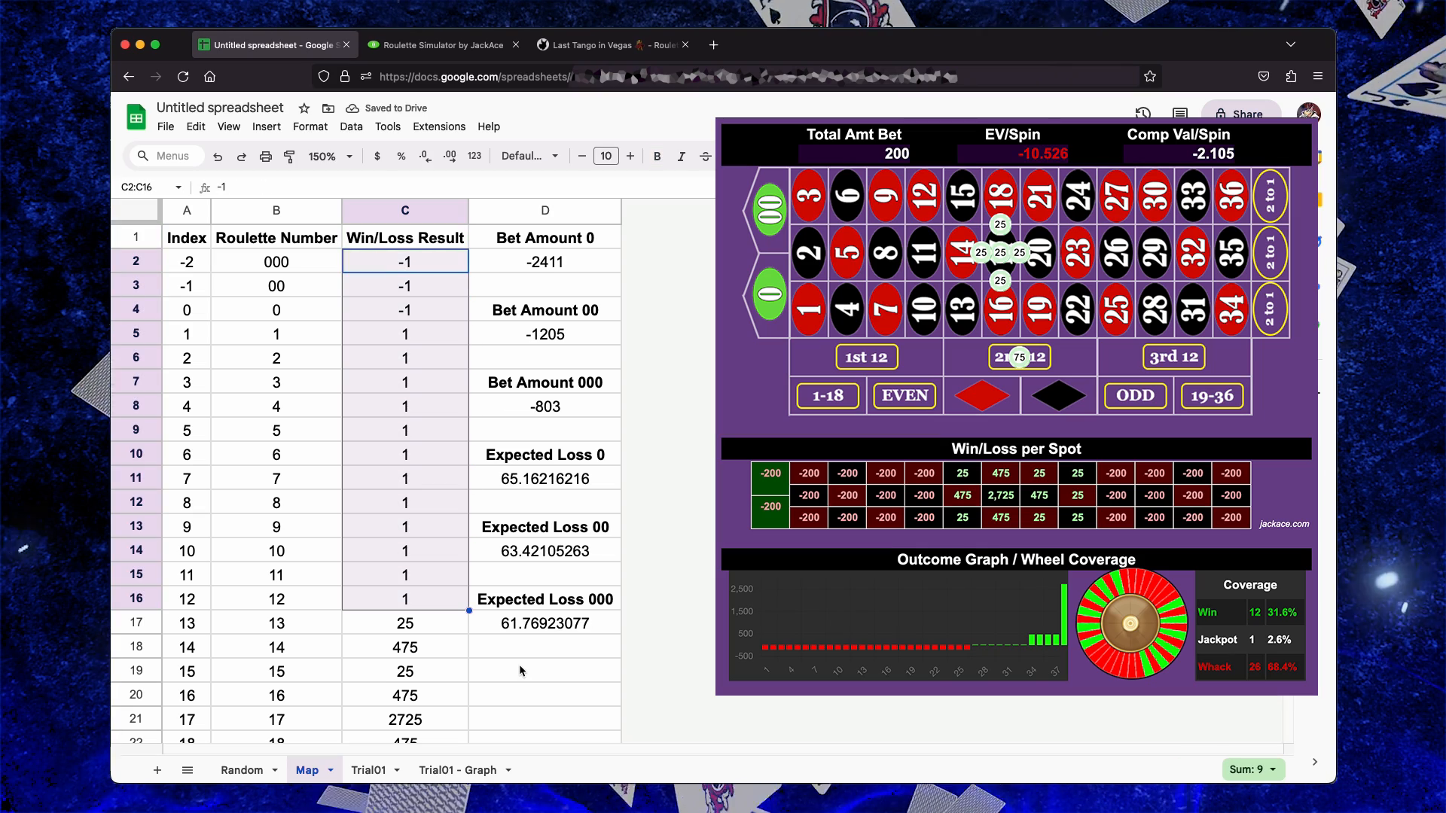
{"action": "type", "text": "-200 -200 -200 -200 -200 -200 -200 -200 -200 -200 -200 -200 -200 -200 -200"}
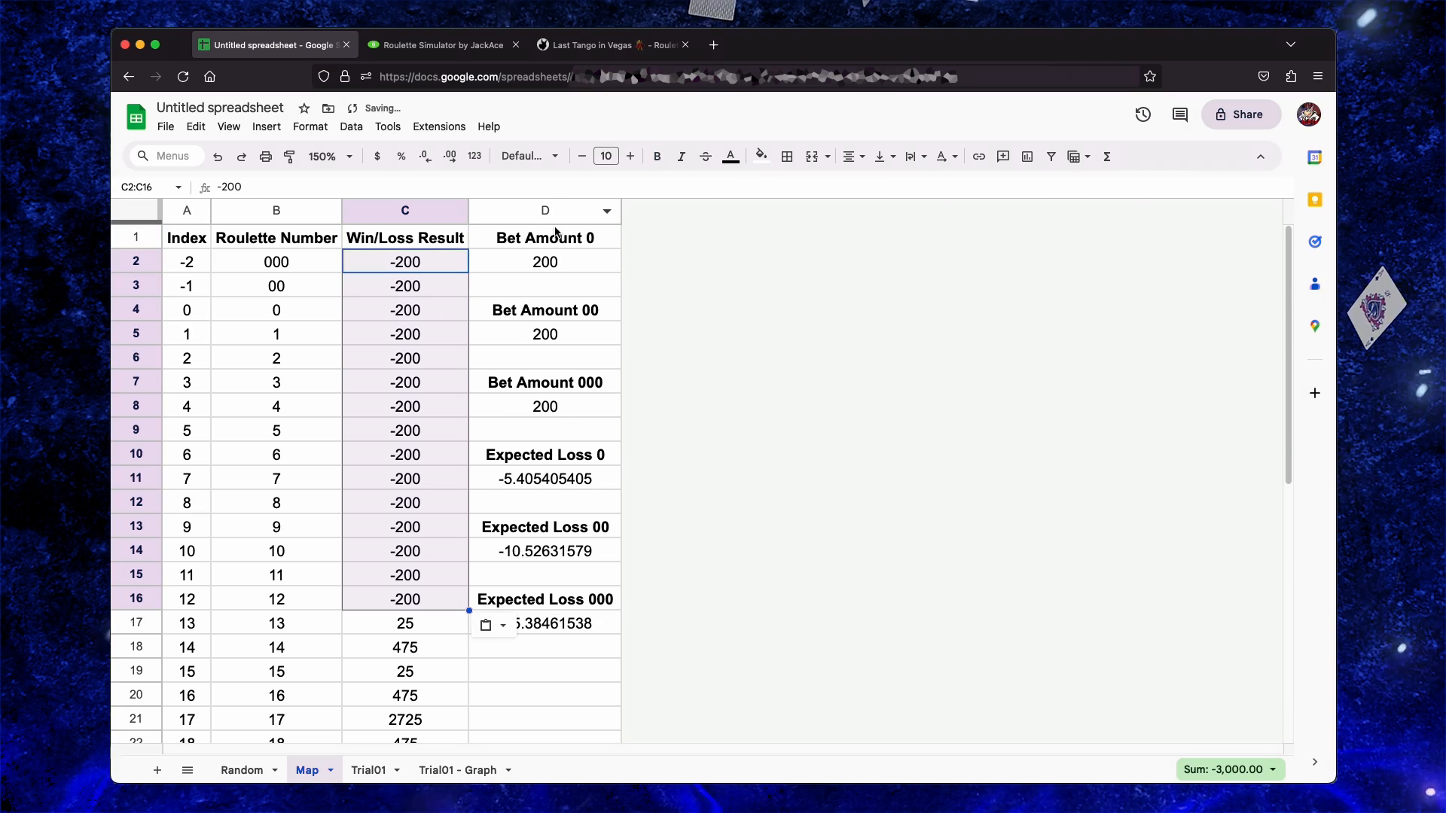
Check the bet amounts and expected losses on the Map sheet, and the last spin's Expected Result on Trial01
{"action": "left_click", "coordinate": [557, 262]}
{"action": "left_click", "coordinate": [558, 406]}
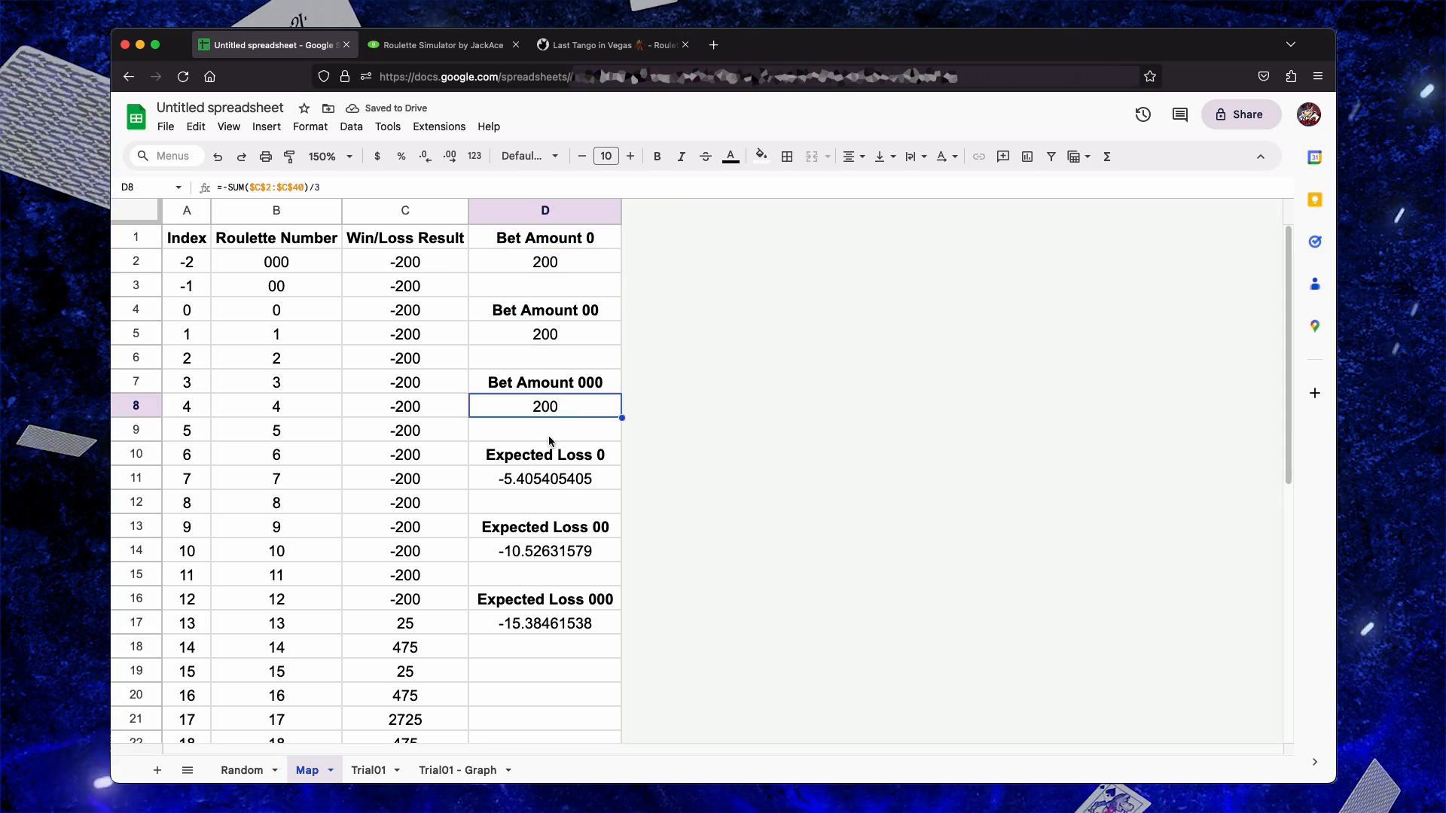
{"action": "left_click", "coordinate": [556, 479]}
{"action": "left_click", "coordinate": [549, 552]}
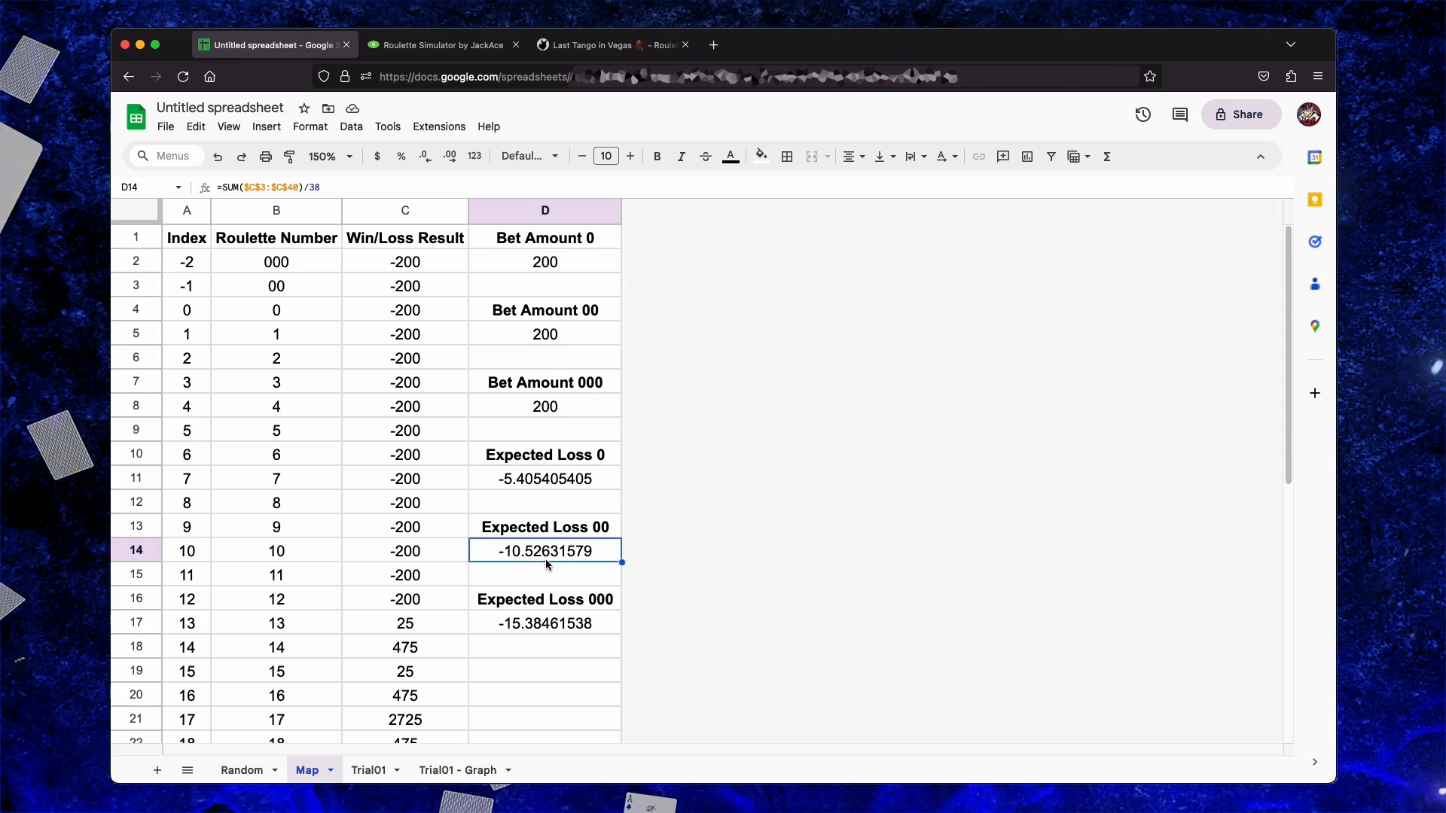
{"action": "left_click", "coordinate": [553, 626]}
{"action": "left_click", "coordinate": [369, 770]}
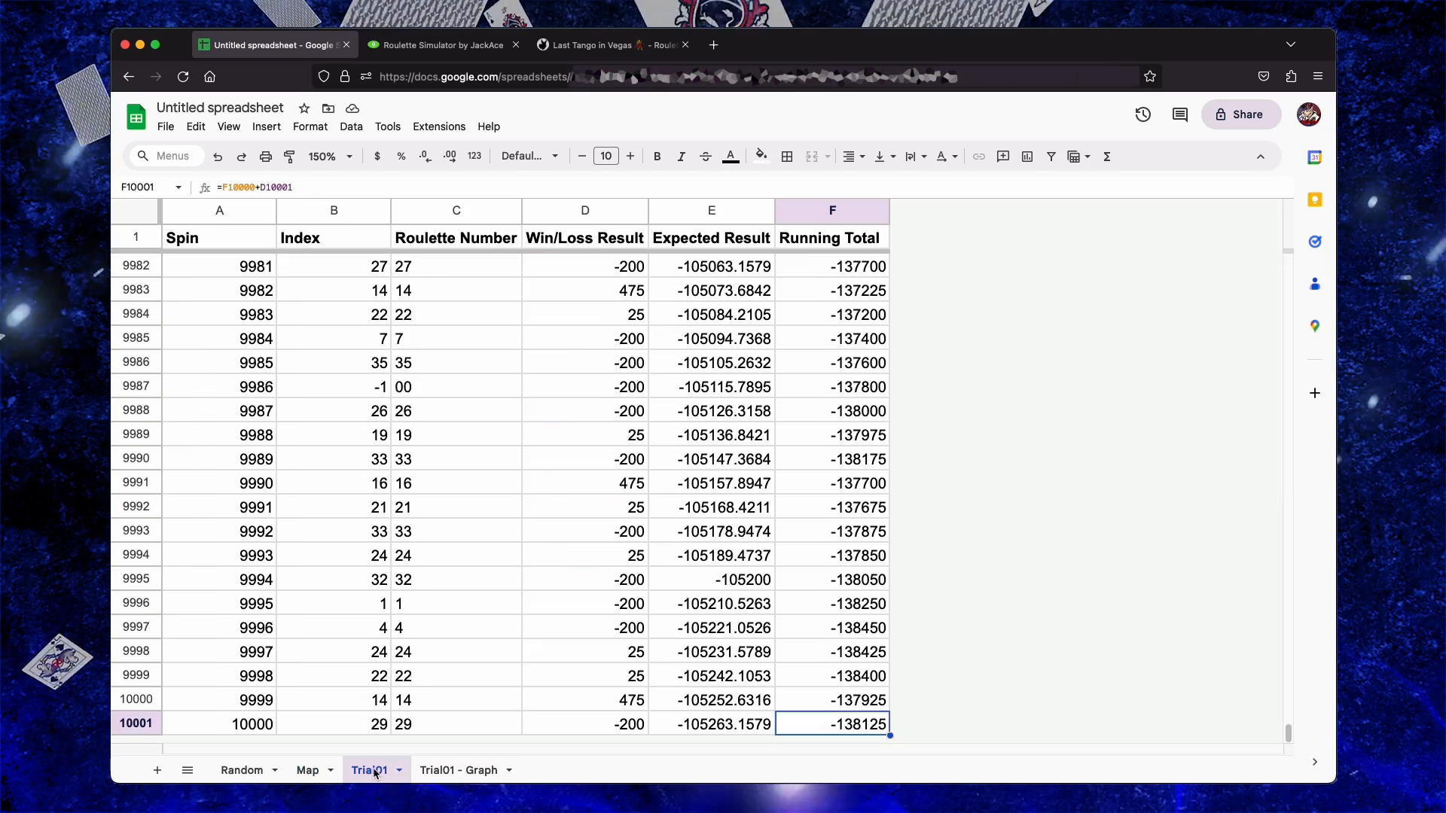
{"action": "left_click", "coordinate": [721, 562]}
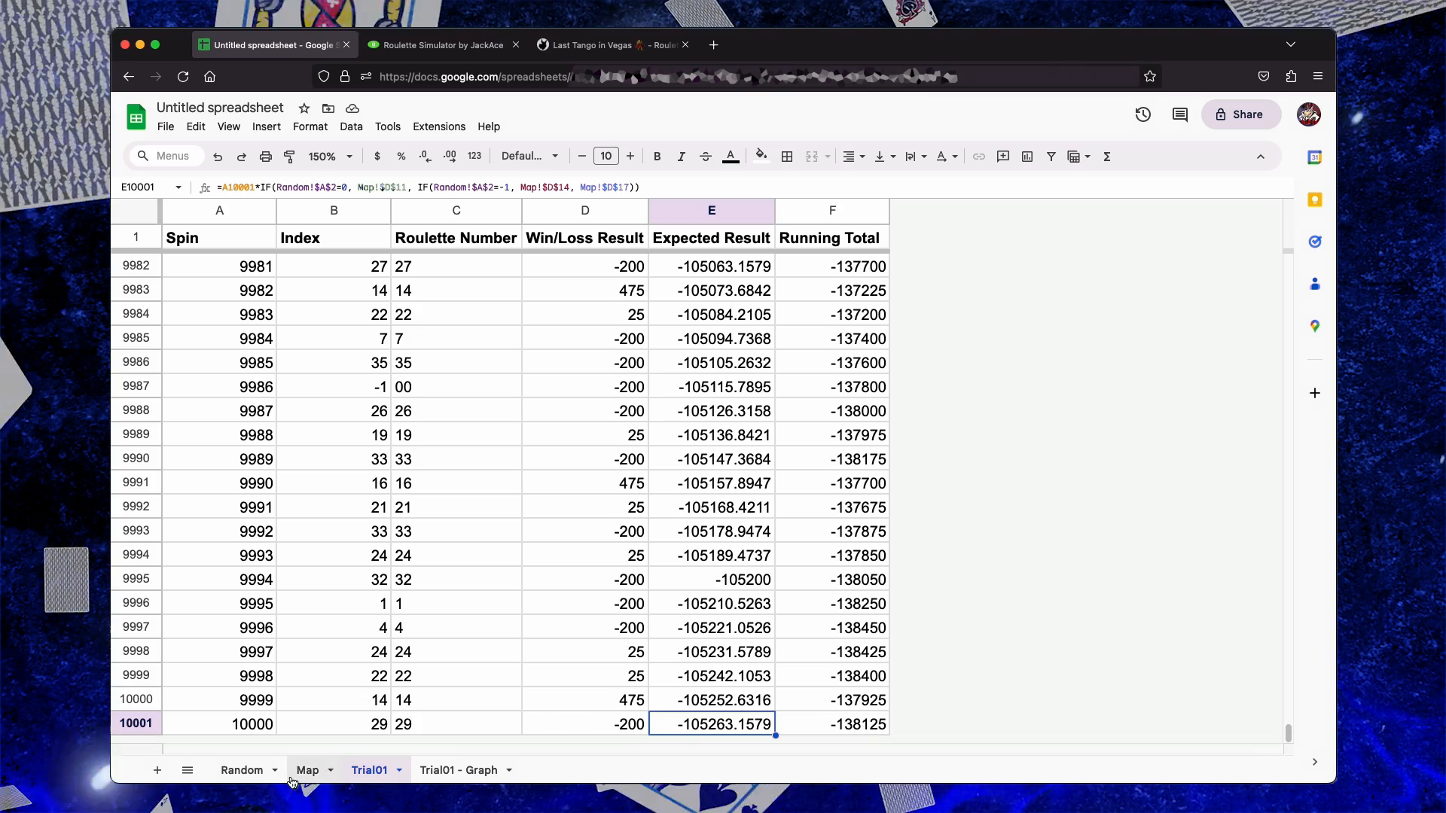
Copy the full column of random indexes, A4 down to A10003, on the Random sheet
{"action": "left_click", "coordinate": [241, 771]}
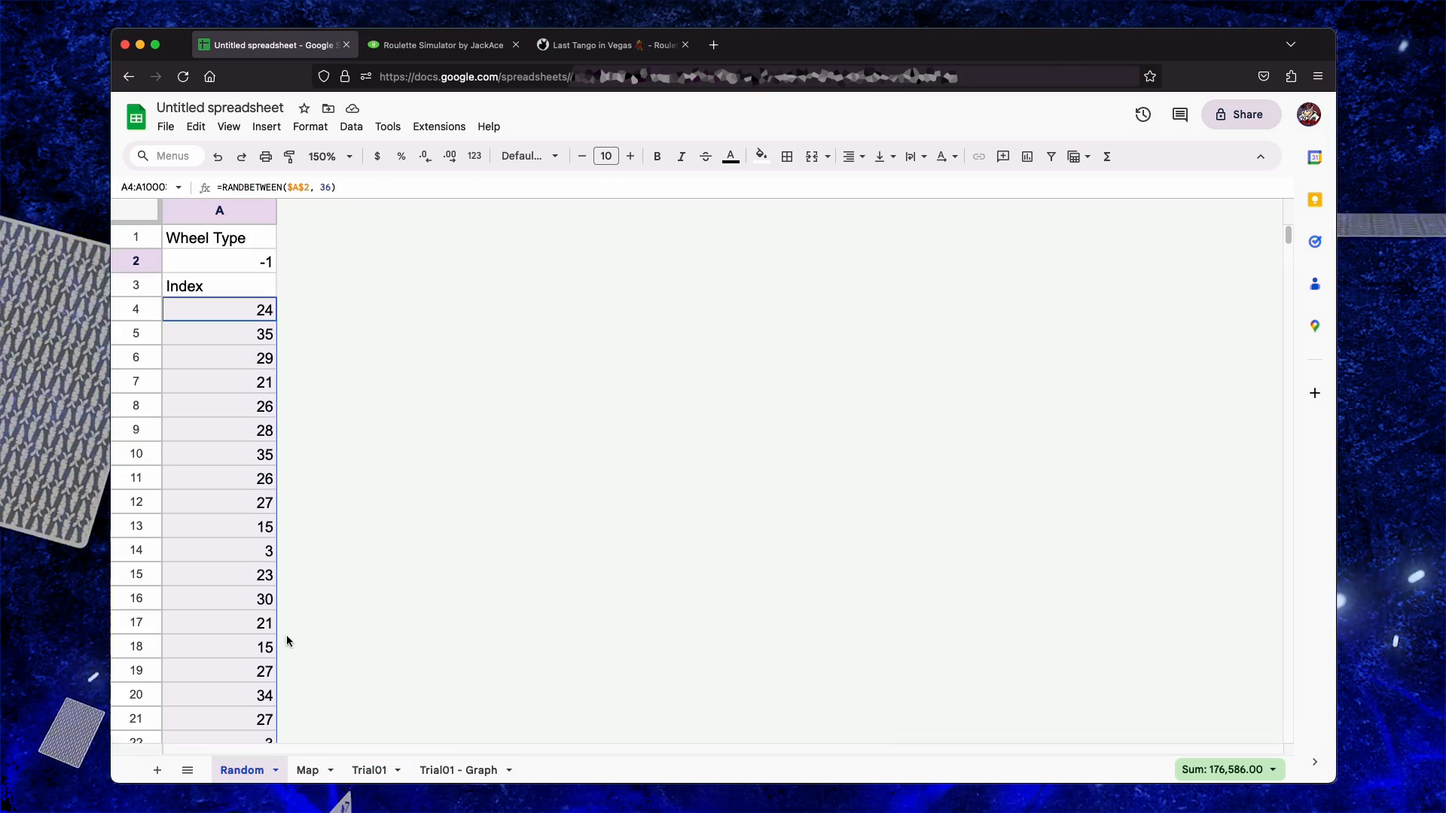
{"action": "left_click", "coordinate": [247, 333]}
{"action": "key", "text": "super+shift+Down"}
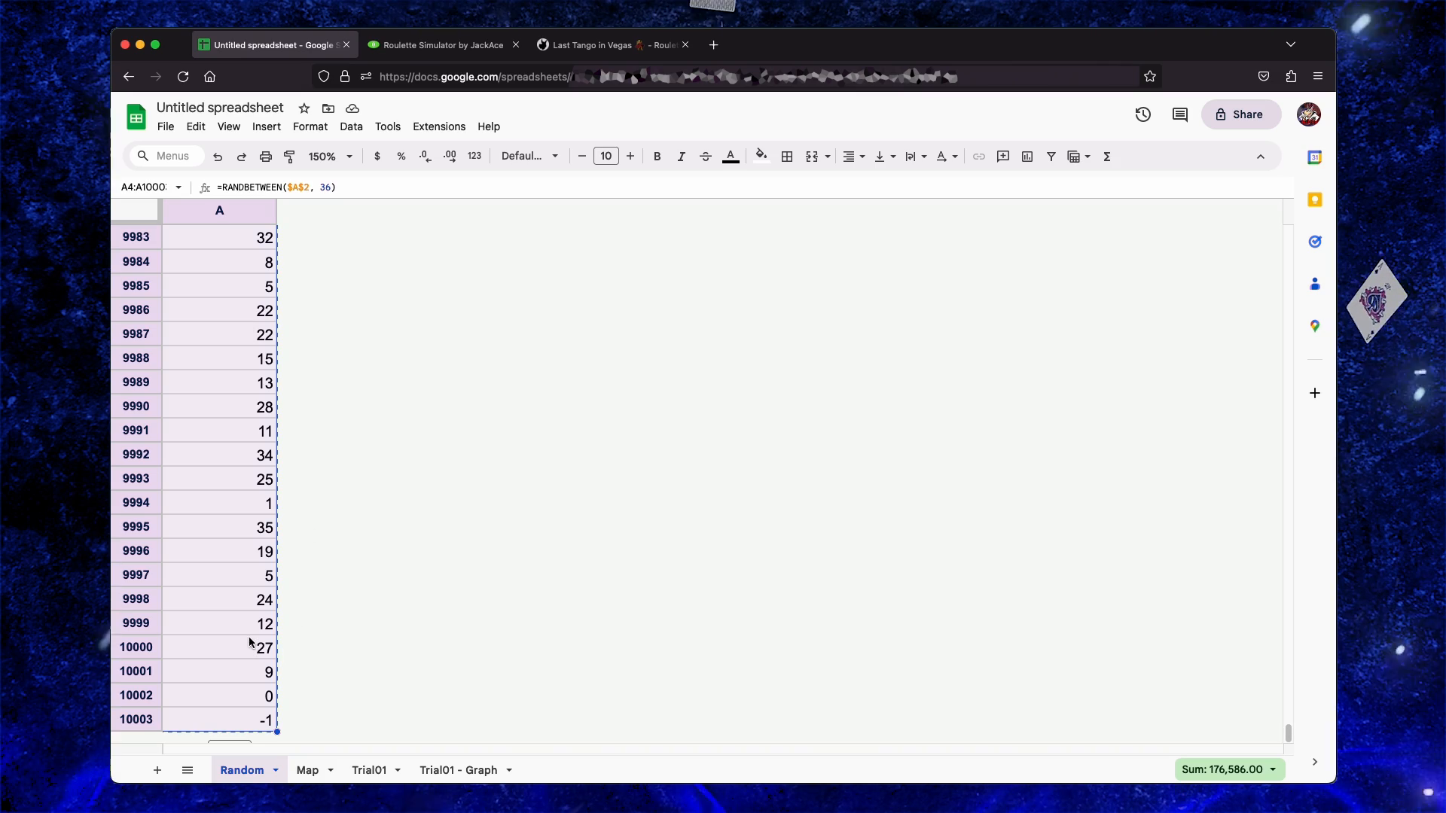
Replace the Trial01 Index column from B2 down with the copied random indexes, pasted as values only
{"action": "left_click", "coordinate": [368, 776]}
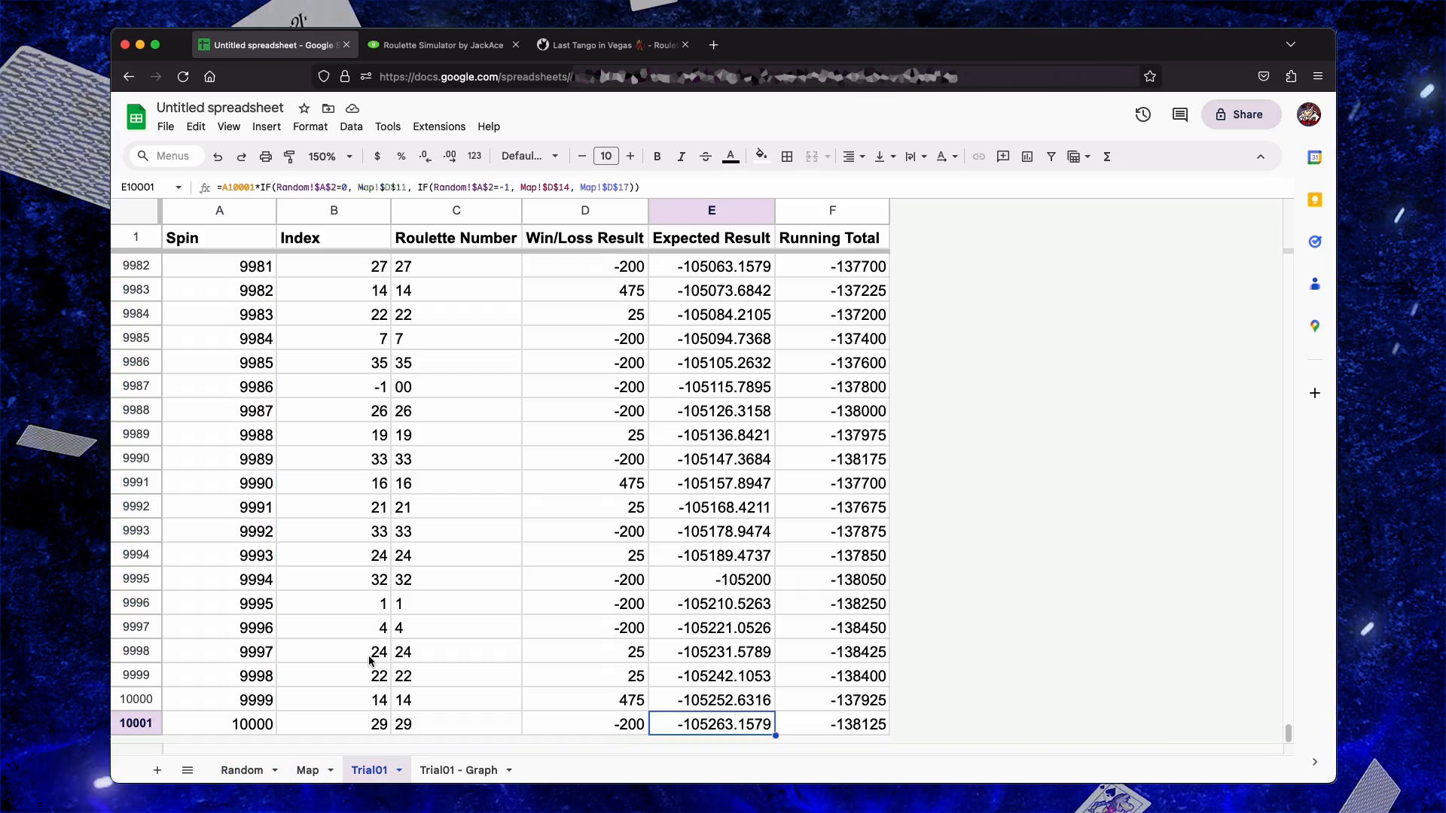
{"action": "left_click", "coordinate": [316, 509]}
{"action": "key", "text": "super+Up"}
{"action": "key", "text": "Down"}
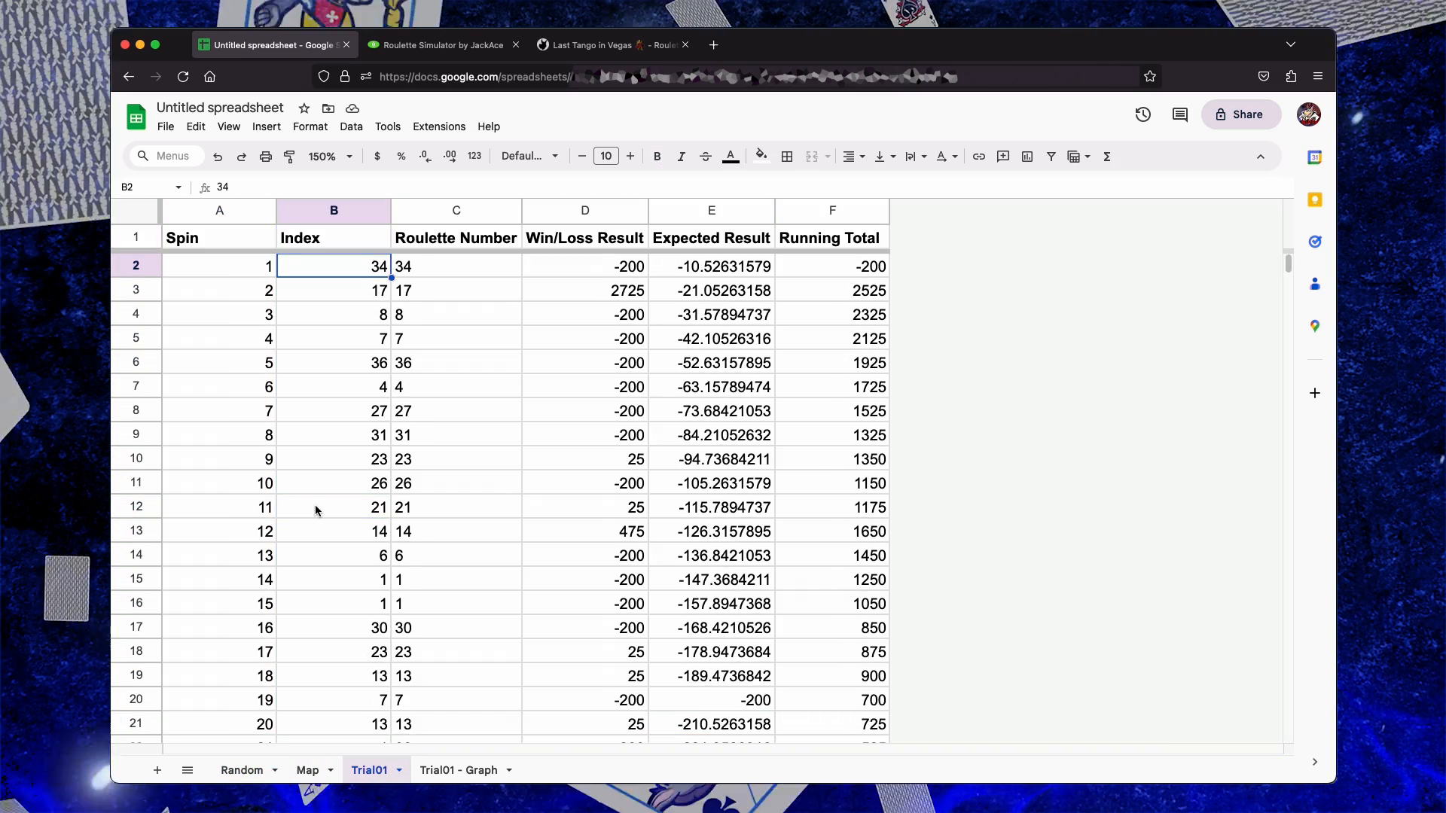
{"action": "key", "text": "super+shift+Down"}
{"action": "right_click", "coordinate": [336, 495]}
{"action": "mouse_move", "coordinate": [422, 365]}
{"action": "left_click", "coordinate": [637, 375]}
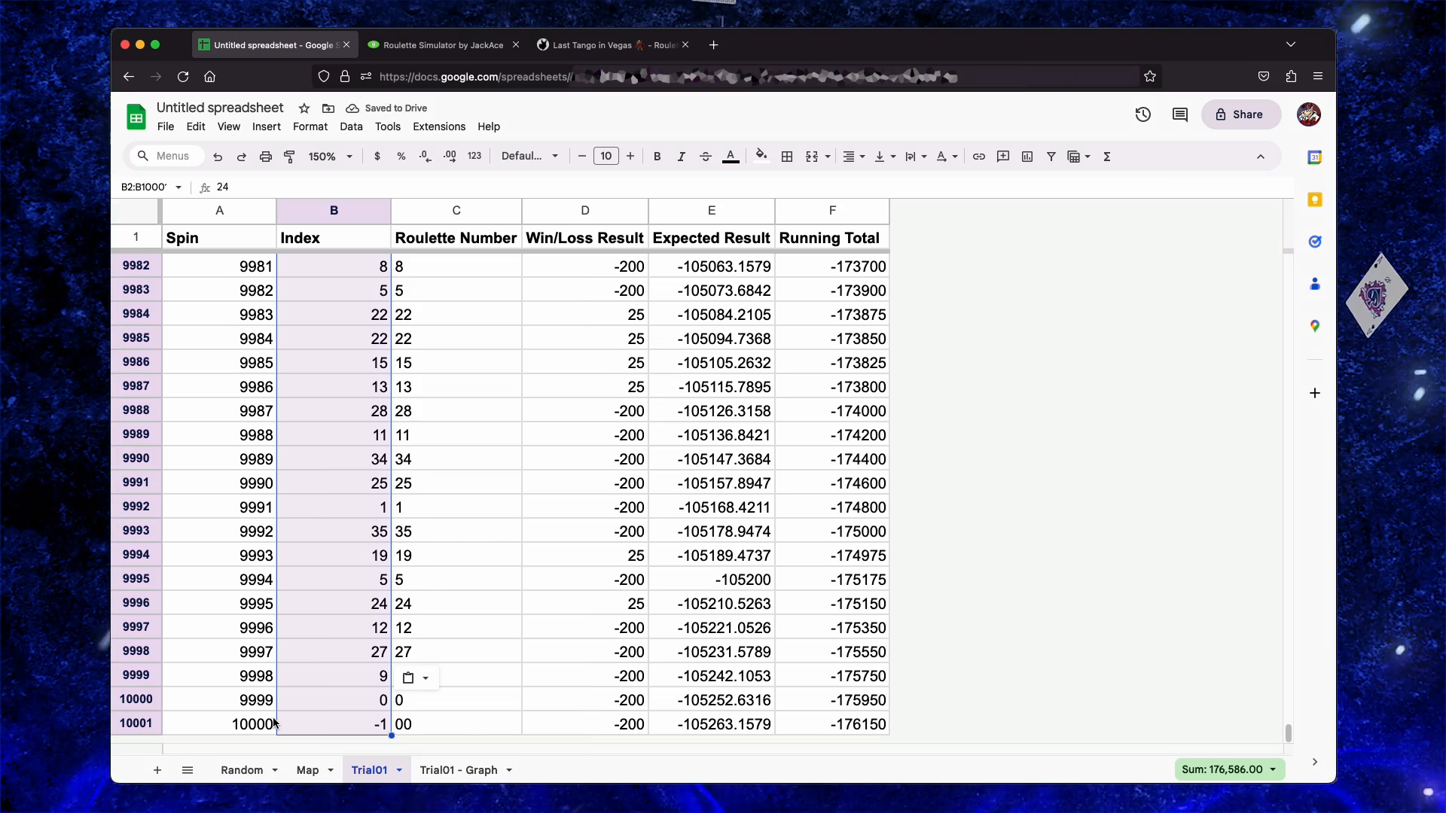
Inspect the last spin's Expected Result on Trial01 and its end point on the Trial01 - Graph chart
{"action": "left_click", "coordinate": [716, 725]}
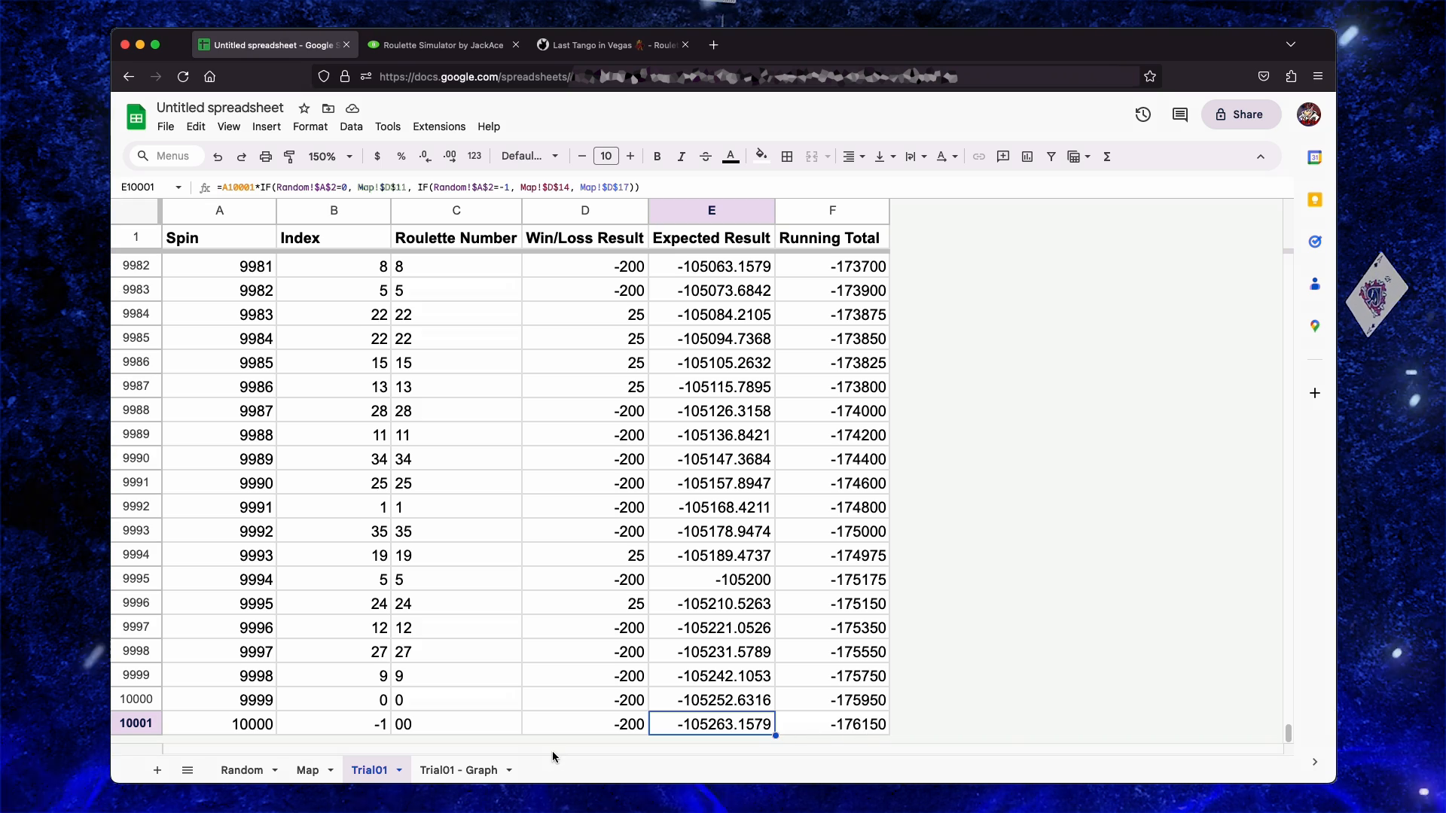
{"action": "left_click", "coordinate": [447, 772]}
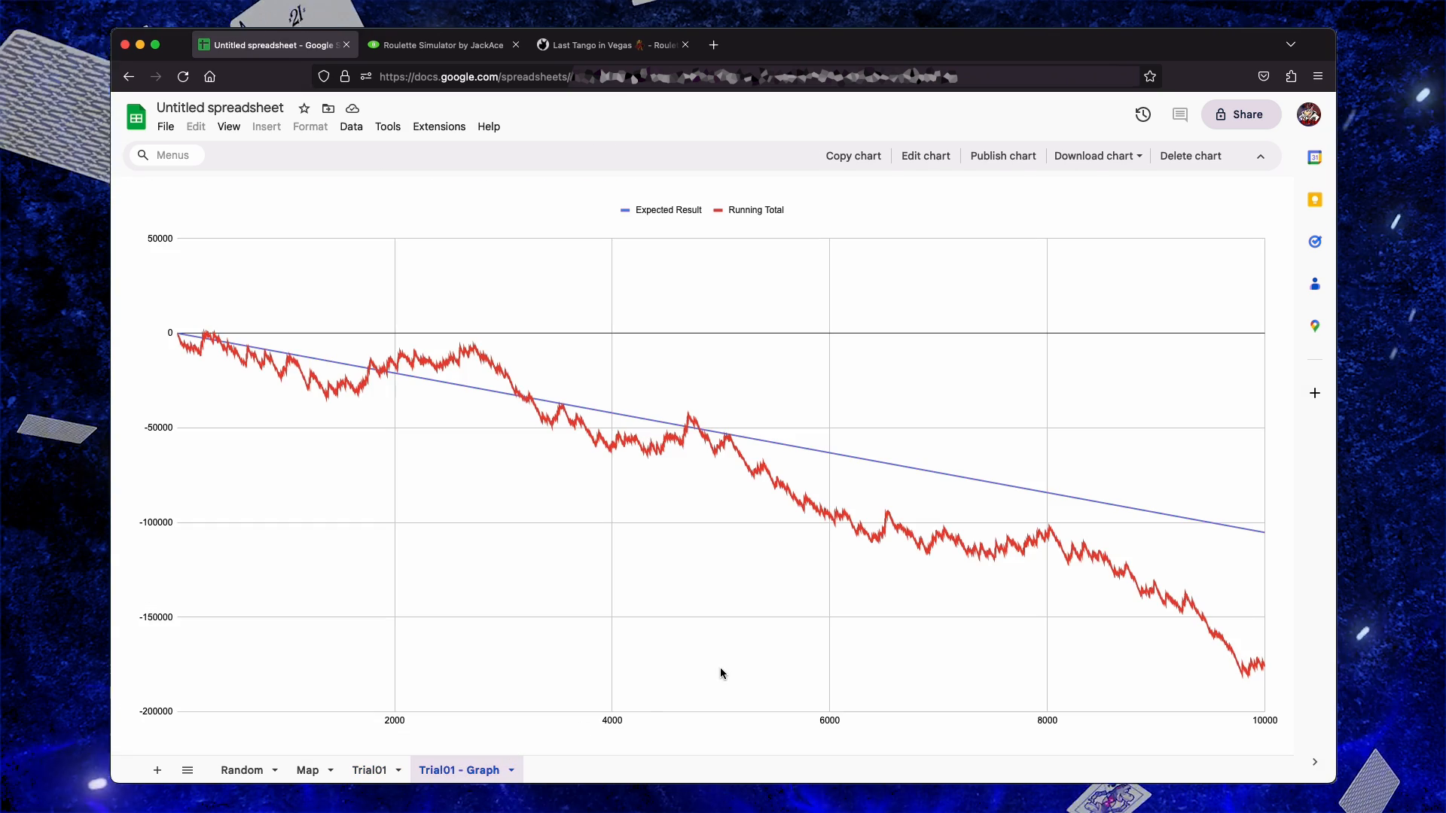
{"action": "mouse_move", "coordinate": [1266, 531]}
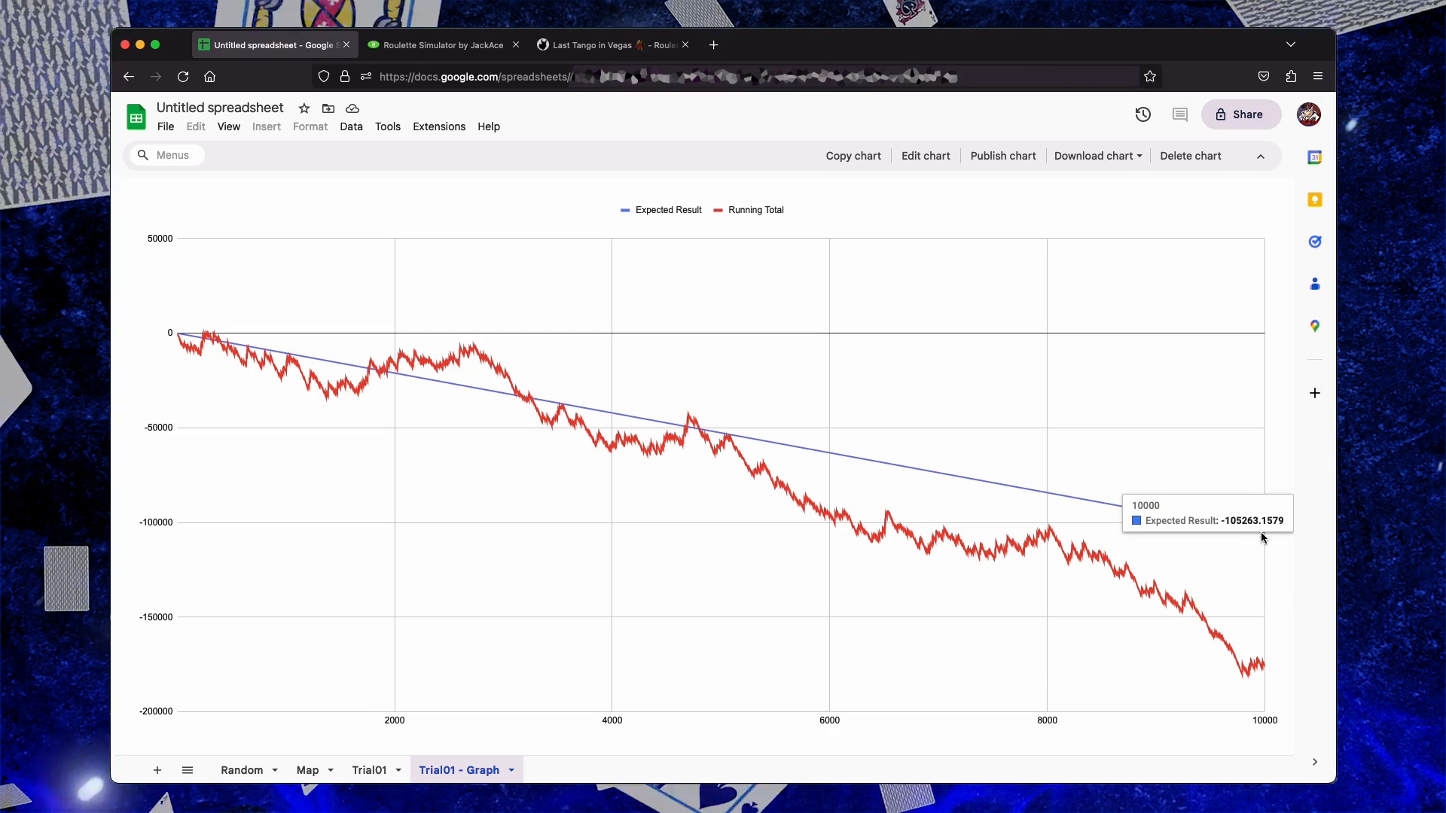